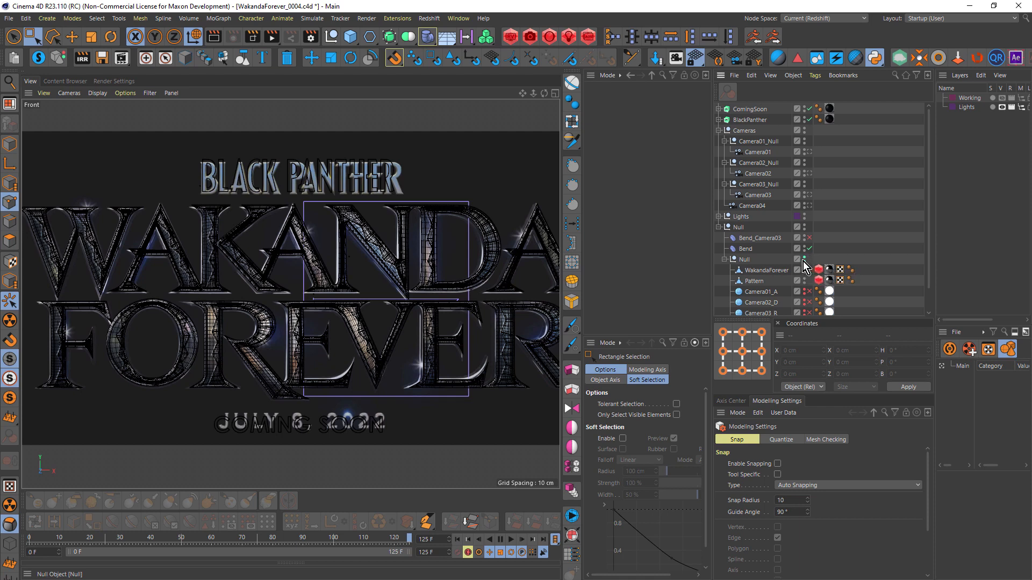
# Hide the null containing the title geometry and examine the WAKANDA FOREVER reference artwork in the front view
pyautogui.click(804, 259)
pyautogui.keyDown('alt'); pyautogui.moveTo(234, 259); pyautogui.dragTo(197, 226, button='middle'); pyautogui.keyUp('alt')
pyautogui.scroll(5, 272, 266)
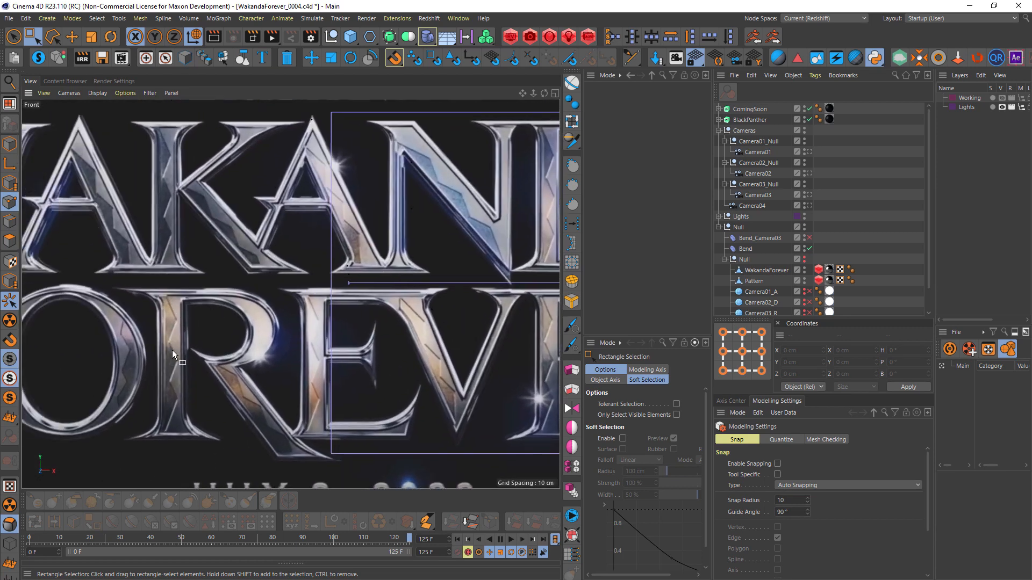
pyautogui.scroll(-3, 240, 301)
pyautogui.moveTo(251, 298)
pyautogui.keyDown('alt'); pyautogui.mouseDown(button='middle')
pyautogui.moveTo(235, 310)
pyautogui.moveTo(334, 305)
pyautogui.moveTo(212, 304)
pyautogui.moveTo(308, 290)
pyautogui.moveTo(264, 285)
pyautogui.mouseUp(button='middle'); pyautogui.keyUp('alt')
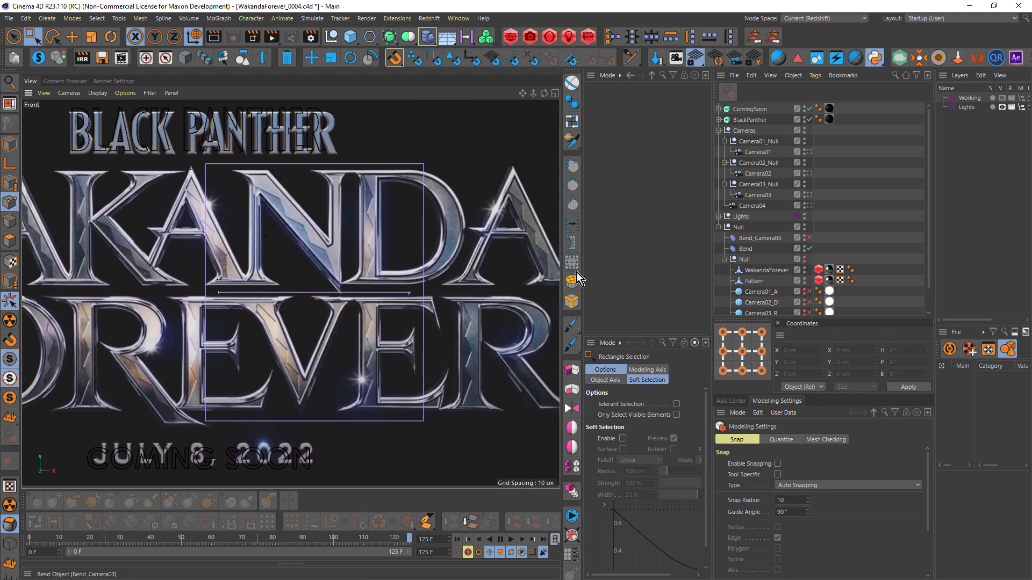
# Switch to the perspective view and make the WakandaForever mesh visible, framing its letters up close
pyautogui.middleClick(425, 273)
pyautogui.middleClick(247, 230)
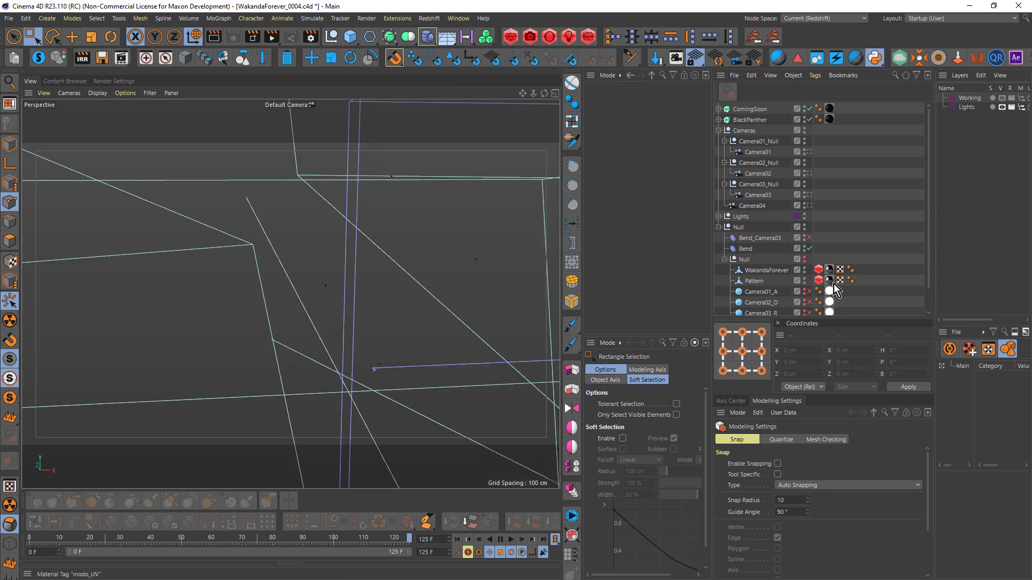
pyautogui.click(805, 273)
pyautogui.moveTo(447, 269)
pyautogui.keyDown('alt'); pyautogui.mouseDown()
pyautogui.moveTo(330, 263)
pyautogui.moveTo(322, 245)
pyautogui.mouseUp(); pyautogui.keyUp('alt')
pyautogui.scroll(-4, 376, 267)
pyautogui.keyDown('alt'); pyautogui.moveTo(297, 267); pyautogui.dragTo(281, 263, button='middle'); pyautogui.keyUp('alt')
pyautogui.moveTo(279, 267)
pyautogui.keyDown('alt'); pyautogui.mouseDown()
pyautogui.moveTo(303, 279)
pyautogui.moveTo(279, 267)
pyautogui.mouseUp(); pyautogui.keyUp('alt')
pyautogui.keyDown('alt'); pyautogui.moveTo(280, 268); pyautogui.dragTo(305, 260, button='right'); pyautogui.keyUp('alt')
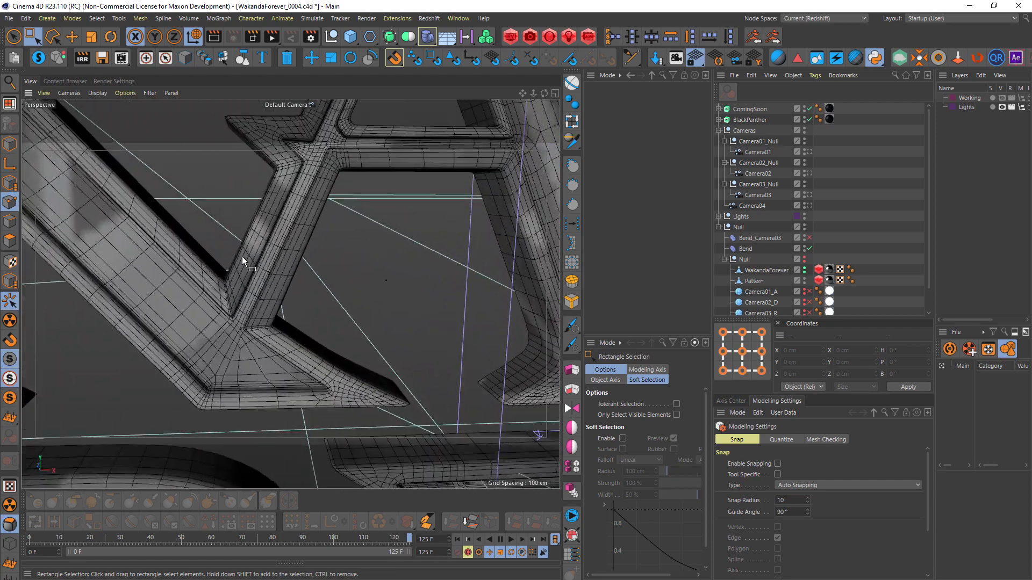
# Examine the polygon flow of the WakandaForever letter meshes across both title rows from several angles
pyautogui.keyDown('alt'); pyautogui.moveTo(262, 305); pyautogui.dragTo(208, 299, button='right'); pyautogui.keyUp('alt')
pyautogui.keyDown('alt'); pyautogui.moveTo(376, 360); pyautogui.dragTo(295, 219, button='middle'); pyautogui.keyUp('alt')
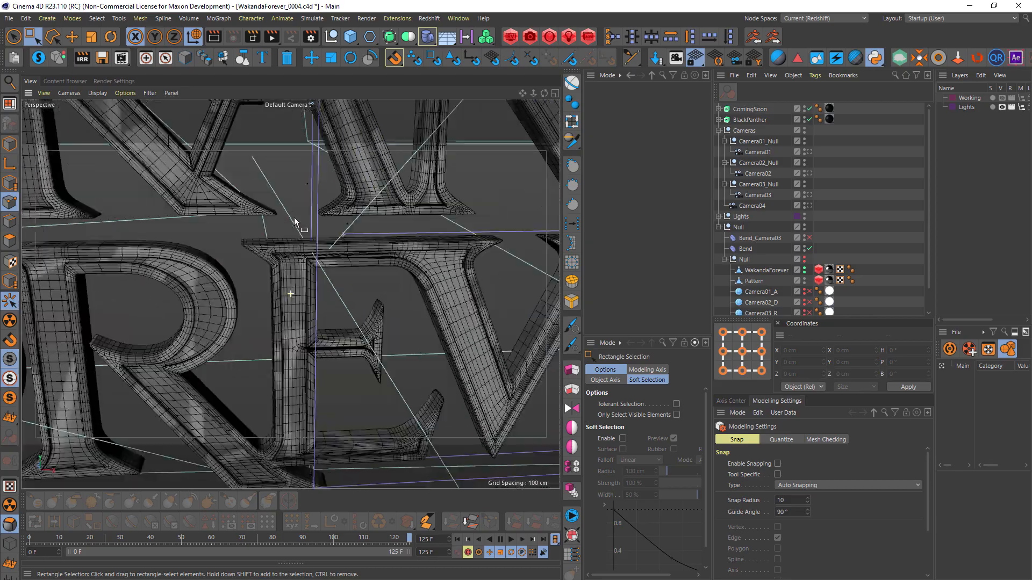
pyautogui.keyDown('alt'); pyautogui.moveTo(297, 272); pyautogui.dragTo(309, 243, button='middle'); pyautogui.keyUp('alt')
pyautogui.moveTo(308, 243)
pyautogui.keyDown('alt'); pyautogui.mouseDown()
pyautogui.moveTo(314, 263)
pyautogui.moveTo(314, 241)
pyautogui.mouseUp(); pyautogui.keyUp('alt')
pyautogui.keyDown('alt'); pyautogui.moveTo(333, 224); pyautogui.dragTo(385, 216, button='right'); pyautogui.keyUp('alt')
pyautogui.keyDown('alt'); pyautogui.moveTo(382, 221); pyautogui.dragTo(369, 195); pyautogui.keyUp('alt')
pyautogui.keyDown('alt'); pyautogui.moveTo(369, 196); pyautogui.dragTo(326, 260, button='right'); pyautogui.keyUp('alt')
pyautogui.keyDown('alt'); pyautogui.moveTo(326, 260); pyautogui.dragTo(290, 294); pyautogui.keyUp('alt')
pyautogui.keyDown('alt'); pyautogui.moveTo(290, 294); pyautogui.dragTo(391, 352, button='right'); pyautogui.keyUp('alt')
pyautogui.keyDown('alt'); pyautogui.moveTo(391, 352); pyautogui.dragTo(373, 314); pyautogui.keyUp('alt')
pyautogui.keyDown('alt'); pyautogui.moveTo(373, 314); pyautogui.dragTo(455, 323, button='right'); pyautogui.keyUp('alt')
pyautogui.moveTo(376, 334)
pyautogui.keyDown('alt'); pyautogui.mouseDown()
pyautogui.moveTo(420, 380)
pyautogui.moveTo(406, 289)
pyautogui.moveTo(409, 221)
pyautogui.moveTo(371, 334)
pyautogui.mouseUp(); pyautogui.keyUp('alt')
pyautogui.keyDown('alt'); pyautogui.moveTo(371, 333); pyautogui.dragTo(361, 327, button='right'); pyautogui.keyUp('alt')
pyautogui.keyDown('alt'); pyautogui.moveTo(362, 327); pyautogui.dragTo(373, 350, button='middle'); pyautogui.keyUp('alt')
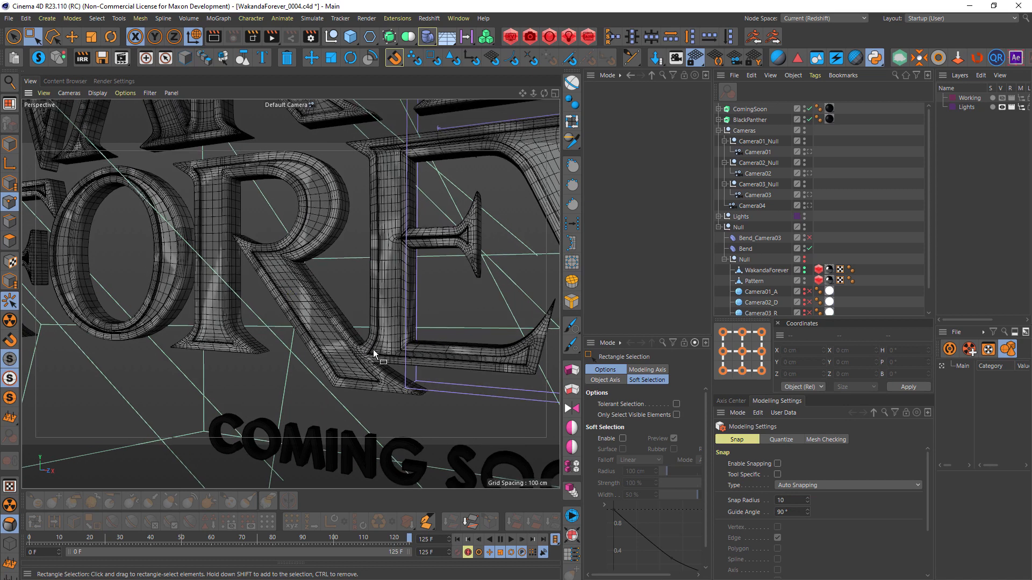
pyautogui.keyDown('alt'); pyautogui.moveTo(373, 349); pyautogui.dragTo(331, 301); pyautogui.keyUp('alt')
pyautogui.keyDown('alt'); pyautogui.moveTo(274, 259); pyautogui.dragTo(342, 275, button='right'); pyautogui.keyUp('alt')
pyautogui.keyDown('alt'); pyautogui.moveTo(344, 276); pyautogui.dragTo(329, 290); pyautogui.keyUp('alt')
pyautogui.keyDown('alt'); pyautogui.moveTo(317, 282); pyautogui.dragTo(366, 269, button='right'); pyautogui.keyUp('alt')
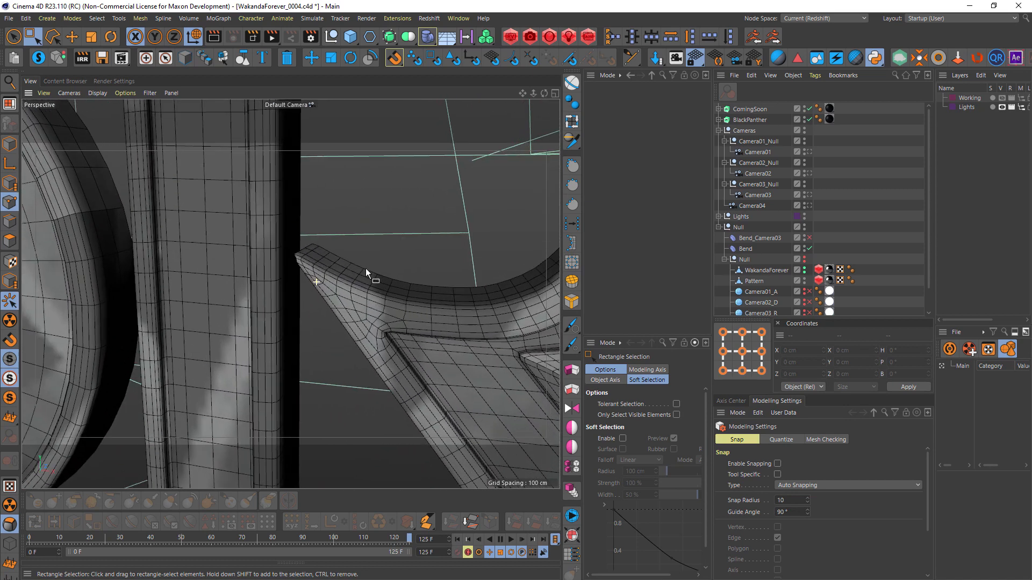
# Inspect the serif tips, inner grooves and beveled edges of the letter meshes up close
pyautogui.keyDown('alt'); pyautogui.moveTo(372, 307); pyautogui.dragTo(335, 313, button='right'); pyautogui.keyUp('alt')
pyautogui.keyDown('alt'); pyautogui.moveTo(336, 313); pyautogui.dragTo(411, 366, button='middle'); pyautogui.keyUp('alt')
pyautogui.keyDown('alt'); pyautogui.moveTo(411, 365); pyautogui.dragTo(419, 309); pyautogui.keyUp('alt')
pyautogui.keyDown('alt'); pyautogui.moveTo(313, 201); pyautogui.dragTo(345, 205, button='right'); pyautogui.keyUp('alt')
pyautogui.keyDown('alt'); pyautogui.moveTo(345, 205); pyautogui.dragTo(344, 226, button='middle'); pyautogui.keyUp('alt')
pyautogui.keyDown('alt'); pyautogui.moveTo(343, 226); pyautogui.dragTo(357, 236); pyautogui.keyUp('alt')
pyautogui.keyDown('alt'); pyautogui.moveTo(322, 212); pyautogui.dragTo(372, 202, button='right'); pyautogui.keyUp('alt')
pyautogui.keyDown('alt'); pyautogui.moveTo(351, 207); pyautogui.dragTo(294, 182); pyautogui.keyUp('alt')
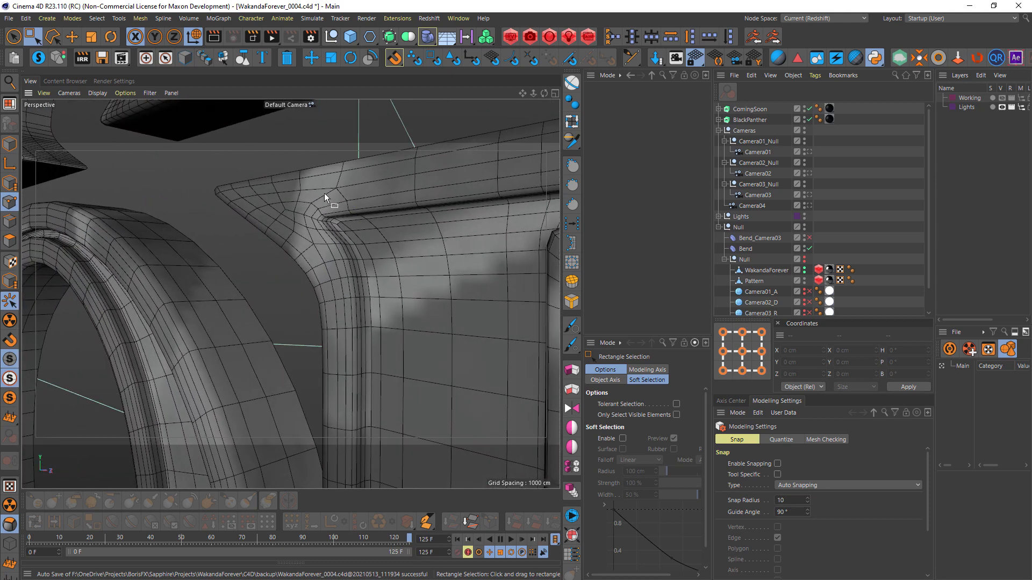
pyautogui.keyDown('alt'); pyautogui.moveTo(318, 214); pyautogui.dragTo(273, 221, button='right'); pyautogui.keyUp('alt')
pyautogui.keyDown('alt'); pyautogui.moveTo(273, 221); pyautogui.dragTo(400, 281); pyautogui.keyUp('alt')
pyautogui.keyDown('alt'); pyautogui.moveTo(241, 270); pyautogui.dragTo(335, 240, button='right'); pyautogui.keyUp('alt')
pyautogui.keyDown('alt'); pyautogui.moveTo(312, 257); pyautogui.dragTo(330, 228); pyautogui.keyUp('alt')
pyautogui.keyDown('alt'); pyautogui.moveTo(330, 229); pyautogui.dragTo(213, 236, button='right'); pyautogui.keyUp('alt')
pyautogui.keyDown('alt'); pyautogui.moveTo(274, 316); pyautogui.dragTo(334, 305, button='right'); pyautogui.keyUp('alt')
pyautogui.moveTo(295, 302)
pyautogui.keyDown('alt'); pyautogui.mouseDown()
pyautogui.moveTo(285, 295)
pyautogui.moveTo(281, 308)
pyautogui.mouseUp(); pyautogui.keyUp('alt')
pyautogui.keyDown('alt'); pyautogui.moveTo(285, 308); pyautogui.dragTo(188, 315, button='right'); pyautogui.keyUp('alt')
pyautogui.keyDown('alt'); pyautogui.moveTo(287, 313); pyautogui.dragTo(258, 344); pyautogui.keyUp('alt')
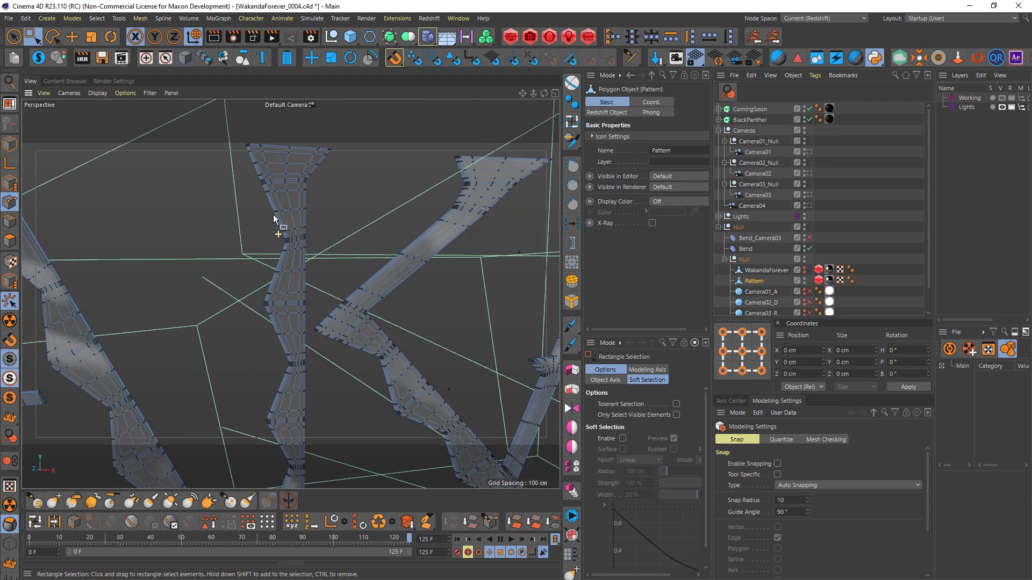
# Examine the isolated Pattern mesh and turn the WakandaForever mesh's visibility back on
pyautogui.keyDown('alt'); pyautogui.moveTo(275, 219); pyautogui.dragTo(295, 210); pyautogui.keyUp('alt')
pyautogui.keyDown('alt'); pyautogui.moveTo(295, 210); pyautogui.dragTo(340, 226, button='right'); pyautogui.keyUp('alt')
pyautogui.keyDown('alt'); pyautogui.moveTo(339, 224); pyautogui.dragTo(325, 407); pyautogui.keyUp('alt')
pyautogui.keyDown('alt'); pyautogui.moveTo(260, 279); pyautogui.dragTo(195, 279); pyautogui.keyUp('alt')
pyautogui.keyDown('alt'); pyautogui.click(805, 269); pyautogui.keyUp('alt')
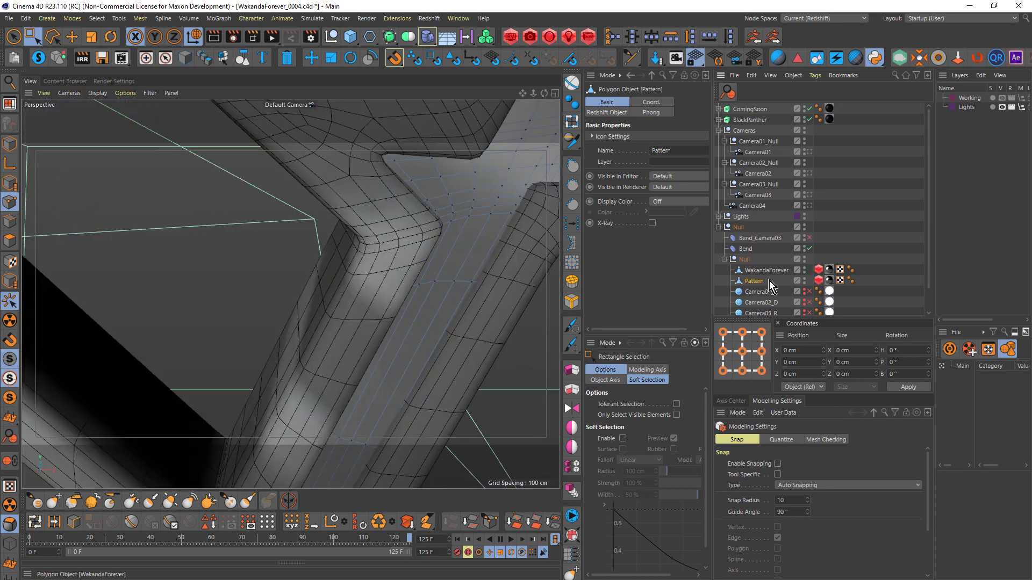
# Inspect how the Pattern mesh sits inside the recessed faces of the WakandaForever letters in both rows
pyautogui.scroll(-5, 329, 253)
pyautogui.keyDown('alt'); pyautogui.moveTo(330, 253); pyautogui.dragTo(382, 278); pyautogui.keyUp('alt')
pyautogui.keyDown('alt'); pyautogui.moveTo(382, 278); pyautogui.dragTo(475, 359, button='middle'); pyautogui.keyUp('alt')
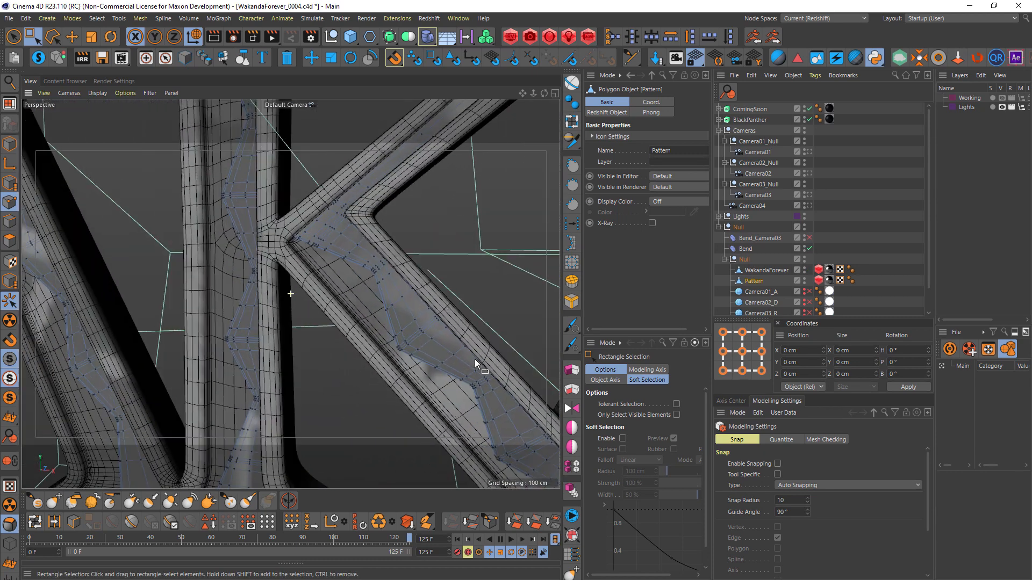
pyautogui.scroll(5, 347, 256)
pyautogui.moveTo(341, 244)
pyautogui.keyDown('alt'); pyautogui.mouseDown()
pyautogui.moveTo(220, 233)
pyautogui.moveTo(297, 253)
pyautogui.moveTo(237, 261)
pyautogui.moveTo(352, 246)
pyautogui.moveTo(324, 253)
pyautogui.mouseUp(); pyautogui.keyUp('alt')
pyautogui.keyDown('alt'); pyautogui.moveTo(250, 278); pyautogui.dragTo(134, 301, button='right'); pyautogui.keyUp('alt')
pyautogui.keyDown('alt'); pyautogui.moveTo(267, 298); pyautogui.dragTo(311, 302); pyautogui.keyUp('alt')
pyautogui.keyDown('alt'); pyautogui.moveTo(311, 302); pyautogui.dragTo(237, 297, button='right'); pyautogui.keyUp('alt')
pyautogui.keyDown('alt'); pyautogui.moveTo(290, 293); pyautogui.dragTo(174, 262, button='middle'); pyautogui.keyUp('alt')
pyautogui.keyDown('alt'); pyautogui.moveTo(420, 278); pyautogui.dragTo(424, 291); pyautogui.keyUp('alt')
pyautogui.keyDown('alt'); pyautogui.moveTo(424, 292); pyautogui.dragTo(274, 209, button='middle'); pyautogui.keyUp('alt')
pyautogui.keyDown('alt'); pyautogui.moveTo(372, 279); pyautogui.dragTo(344, 304); pyautogui.keyUp('alt')
pyautogui.keyDown('alt'); pyautogui.moveTo(371, 315); pyautogui.dragTo(315, 245, button='middle'); pyautogui.keyUp('alt')
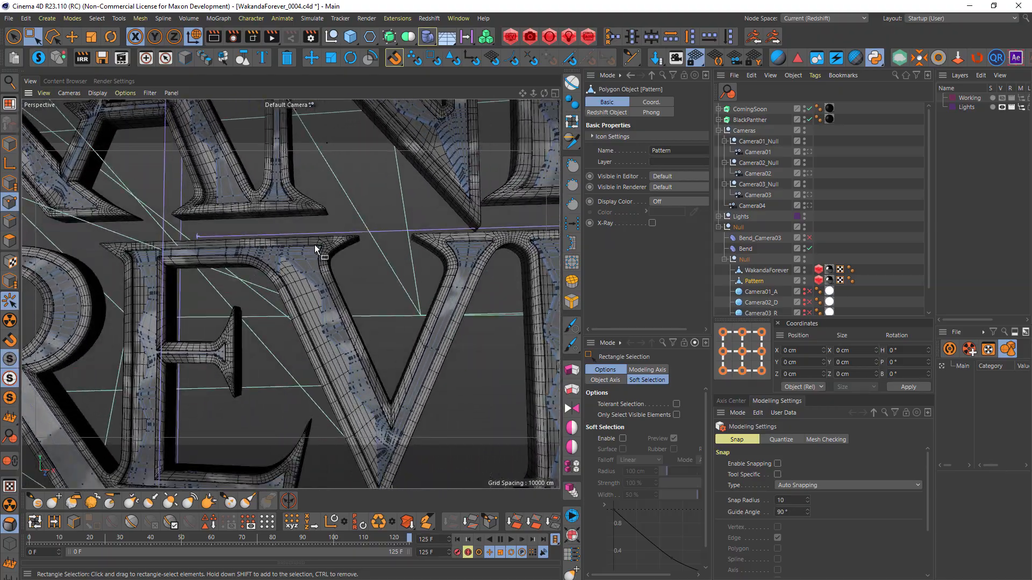
pyautogui.keyDown('alt'); pyautogui.moveTo(313, 245); pyautogui.dragTo(268, 253, button='right'); pyautogui.keyUp('alt')
pyautogui.keyDown('alt'); pyautogui.moveTo(269, 253); pyautogui.dragTo(326, 329, button='middle'); pyautogui.keyUp('alt')
pyautogui.keyDown('alt'); pyautogui.moveTo(312, 312); pyautogui.dragTo(326, 278); pyautogui.keyUp('alt')
pyautogui.keyDown('alt'); pyautogui.moveTo(326, 279); pyautogui.dragTo(295, 245, button='middle'); pyautogui.keyUp('alt')
pyautogui.keyDown('alt'); pyautogui.moveTo(302, 253); pyautogui.dragTo(325, 277); pyautogui.keyUp('alt')
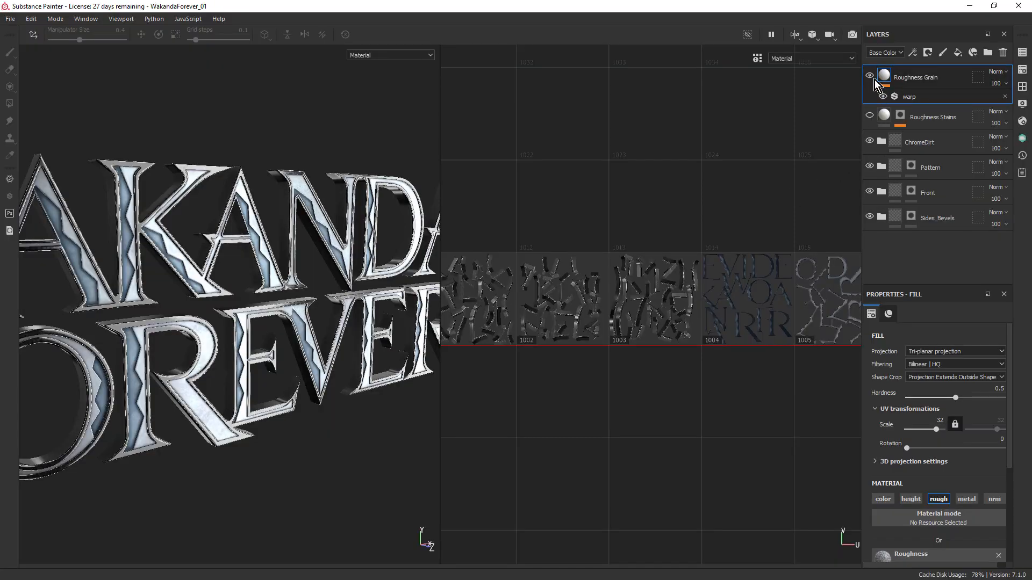
# Switch to Substance Painter, hide all layers and folders, and examine the title's UV tiles
pyautogui.moveTo(871, 76); pyautogui.dragTo(877, 237)
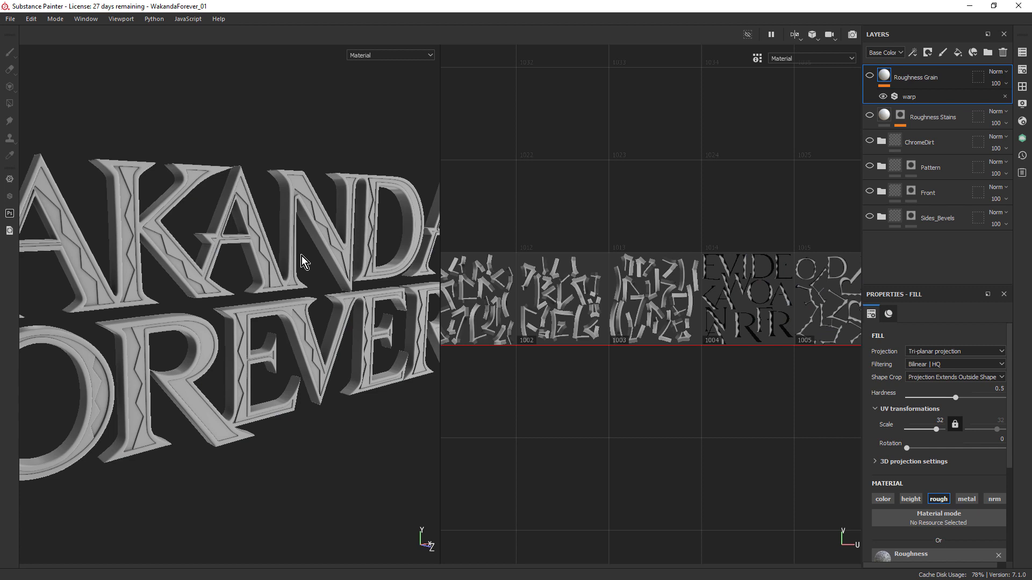
pyautogui.scroll(4, 596, 297)
pyautogui.keyDown('alt'); pyautogui.moveTo(797, 286); pyautogui.dragTo(572, 259, button='middle'); pyautogui.keyUp('alt')
pyautogui.scroll(2, 575, 258)
pyautogui.keyDown('alt'); pyautogui.moveTo(775, 254); pyautogui.dragTo(717, 260, button='middle'); pyautogui.keyUp('alt')
pyautogui.keyDown('alt'); pyautogui.moveTo(576, 267); pyautogui.dragTo(780, 278, button='middle'); pyautogui.keyUp('alt')
pyautogui.keyDown('alt'); pyautogui.moveTo(638, 263); pyautogui.dragTo(870, 259, button='middle'); pyautogui.keyUp('alt')
pyautogui.keyDown('alt'); pyautogui.moveTo(615, 273); pyautogui.dragTo(736, 274, button='middle'); pyautogui.keyUp('alt')
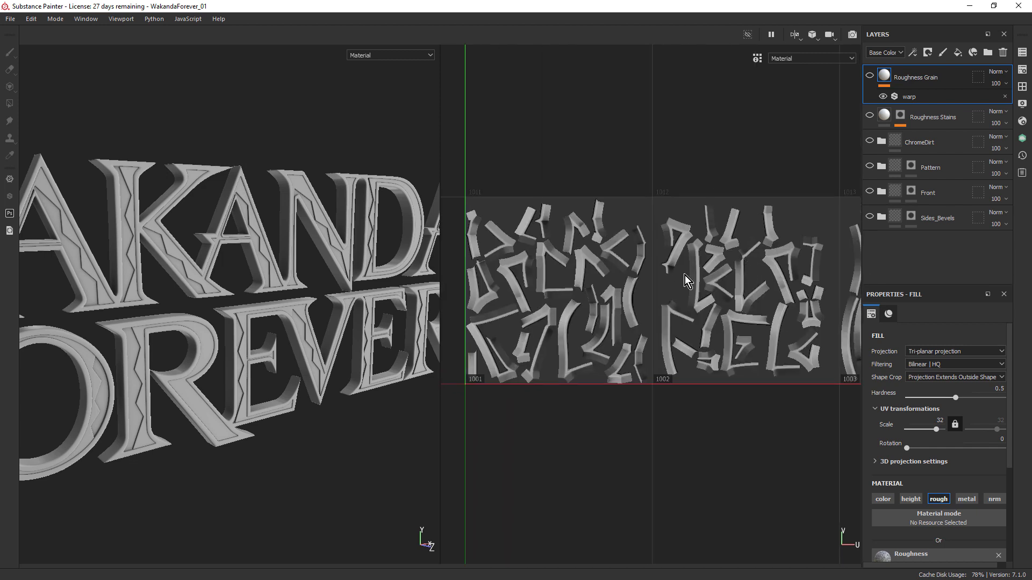
# Show the Sides_Bevels folder and inspect its metal on the letter N under rotated environment lighting
pyautogui.keyDown('alt'); pyautogui.moveTo(322, 281); pyautogui.dragTo(408, 290, button='right'); pyautogui.keyUp('alt')
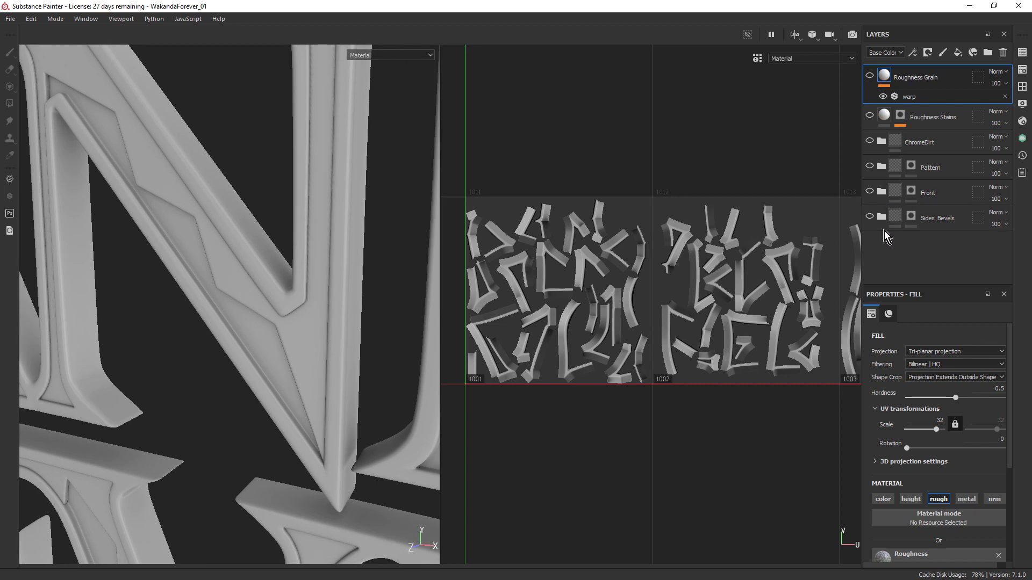
pyautogui.click(869, 216)
pyautogui.keyDown('alt'); pyautogui.moveTo(344, 244); pyautogui.dragTo(317, 291); pyautogui.keyUp('alt')
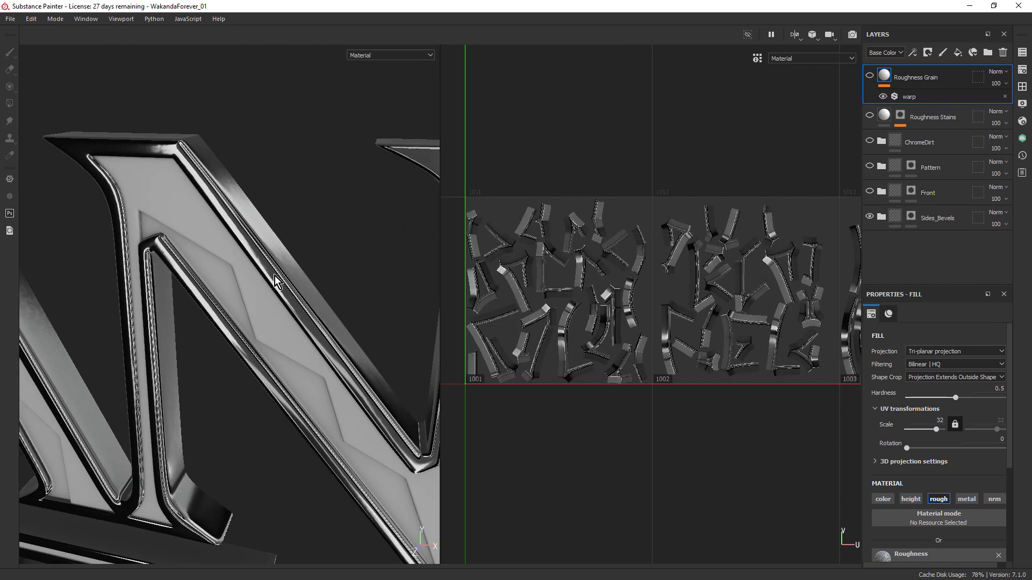
pyautogui.moveTo(193, 177)
pyautogui.keyDown('shift'); pyautogui.mouseDown(button='right')
pyautogui.moveTo(207, 173)
pyautogui.moveTo(187, 194)
pyautogui.mouseUp(button='right'); pyautogui.keyUp('shift')
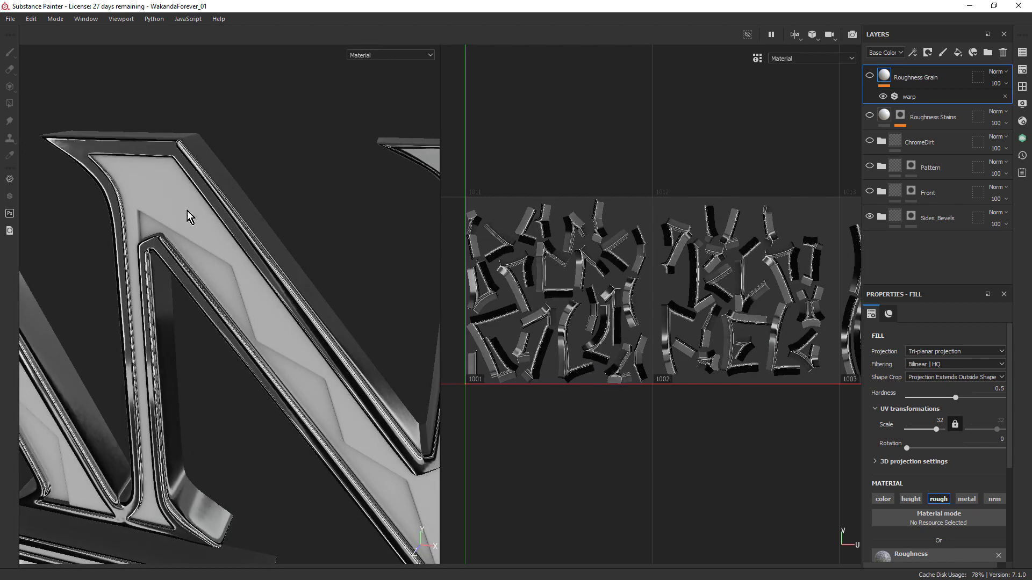
pyautogui.keyDown('alt'); pyautogui.moveTo(233, 290); pyautogui.dragTo(235, 129, button='middle'); pyautogui.keyUp('alt')
pyautogui.keyDown('alt'); pyautogui.moveTo(220, 215); pyautogui.dragTo(241, 335); pyautogui.keyUp('alt')
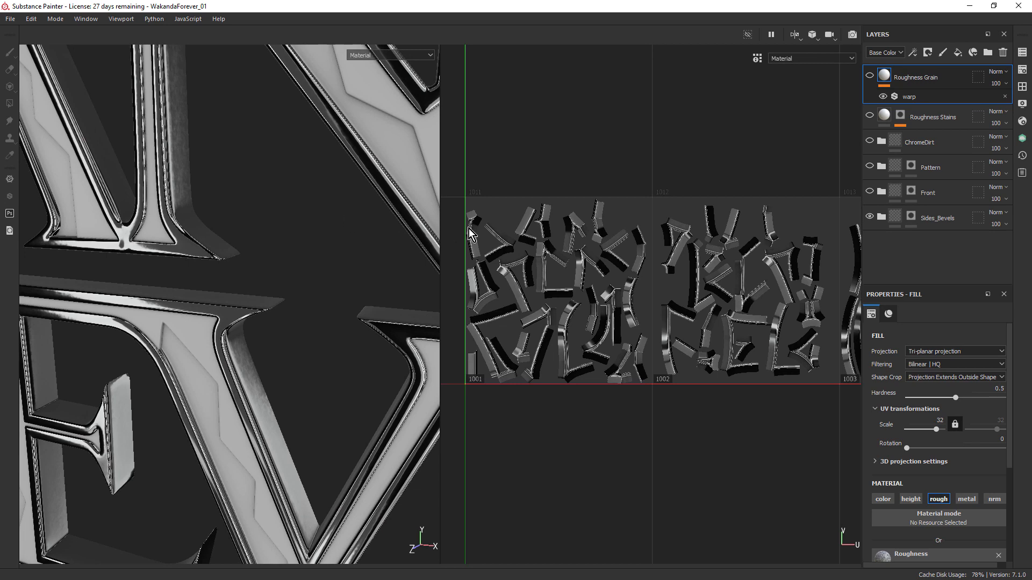
# Show the Front folder and inspect its material on the letter faces
pyautogui.click(870, 192)
pyautogui.keyDown('alt'); pyautogui.moveTo(283, 164); pyautogui.dragTo(348, 346, button='middle'); pyautogui.keyUp('alt')
pyautogui.keyDown('alt'); pyautogui.moveTo(347, 345); pyautogui.dragTo(362, 174); pyautogui.keyUp('alt')
pyautogui.keyDown('alt'); pyautogui.moveTo(363, 173); pyautogui.dragTo(322, 161, button='right'); pyautogui.keyUp('alt')
pyautogui.keyDown('alt'); pyautogui.moveTo(322, 161); pyautogui.dragTo(291, 238); pyautogui.keyUp('alt')
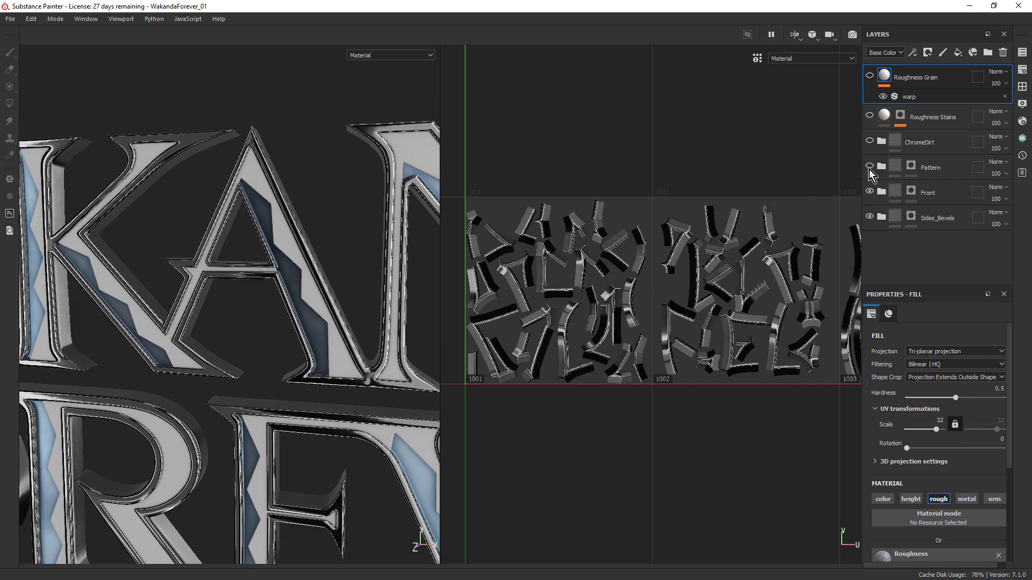
# Show the Pattern folder and inspect the letter A's surfaces while rotating the environment lighting
pyautogui.keyDown('alt'); pyautogui.moveTo(335, 235); pyautogui.dragTo(373, 245, button='right'); pyautogui.keyUp('alt')
pyautogui.keyDown('alt'); pyautogui.moveTo(312, 243); pyautogui.dragTo(237, 168); pyautogui.keyUp('alt')
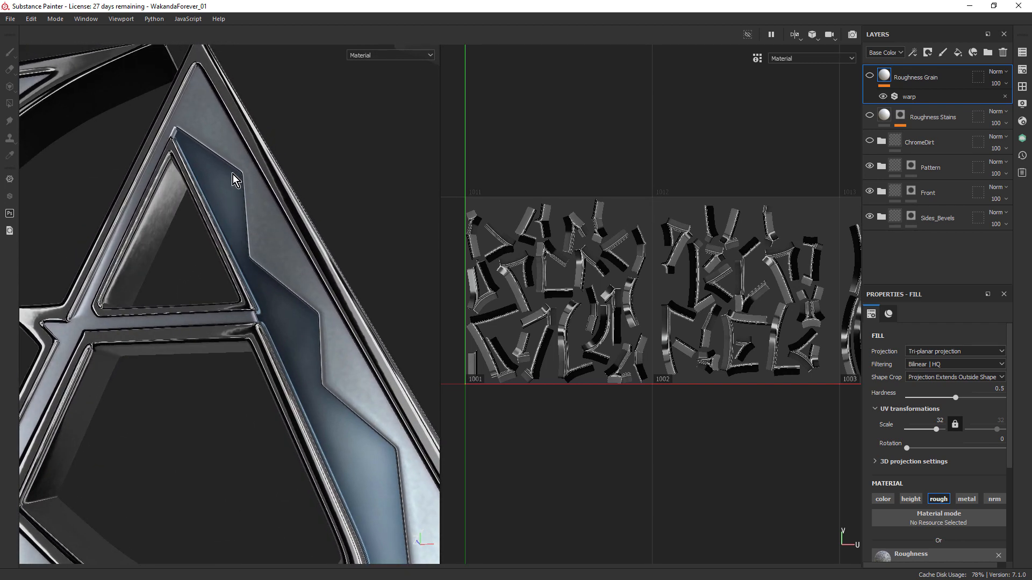
pyautogui.keyDown('alt'); pyautogui.moveTo(261, 231); pyautogui.dragTo(306, 224); pyautogui.keyUp('alt')
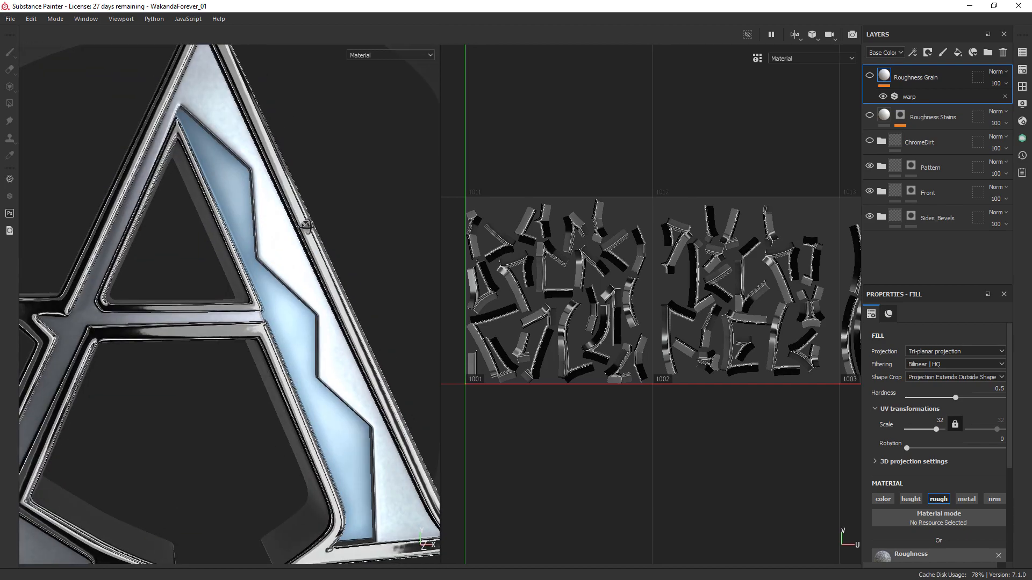
pyautogui.keyDown('alt'); pyautogui.moveTo(260, 288); pyautogui.dragTo(140, 283, button='right'); pyautogui.keyUp('alt')
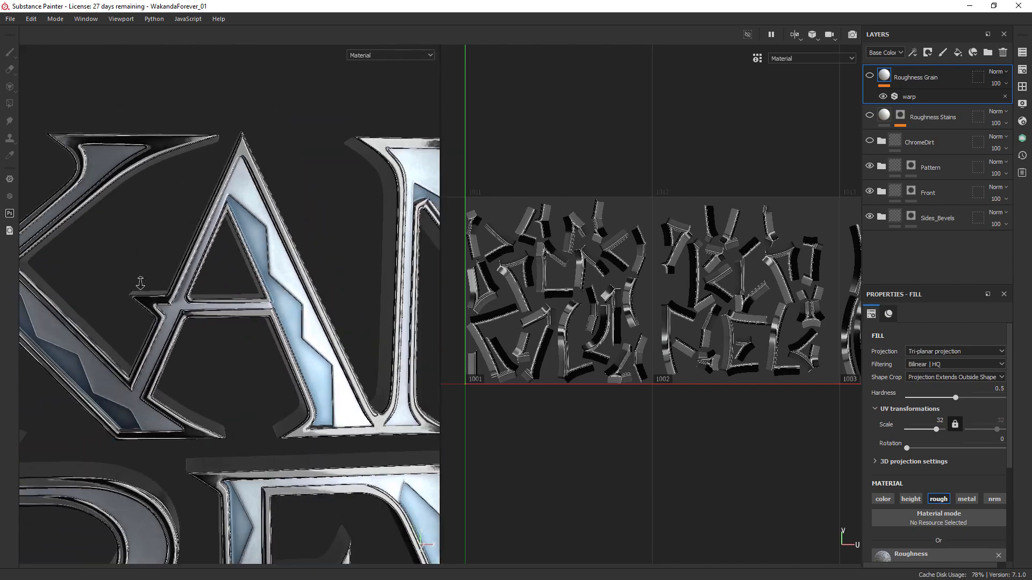
pyautogui.moveTo(253, 293)
pyautogui.keyDown('shift'); pyautogui.mouseDown(button='right')
pyautogui.moveTo(216, 291)
pyautogui.moveTo(272, 284)
pyautogui.moveTo(269, 296)
pyautogui.mouseUp(button='right'); pyautogui.keyUp('shift')
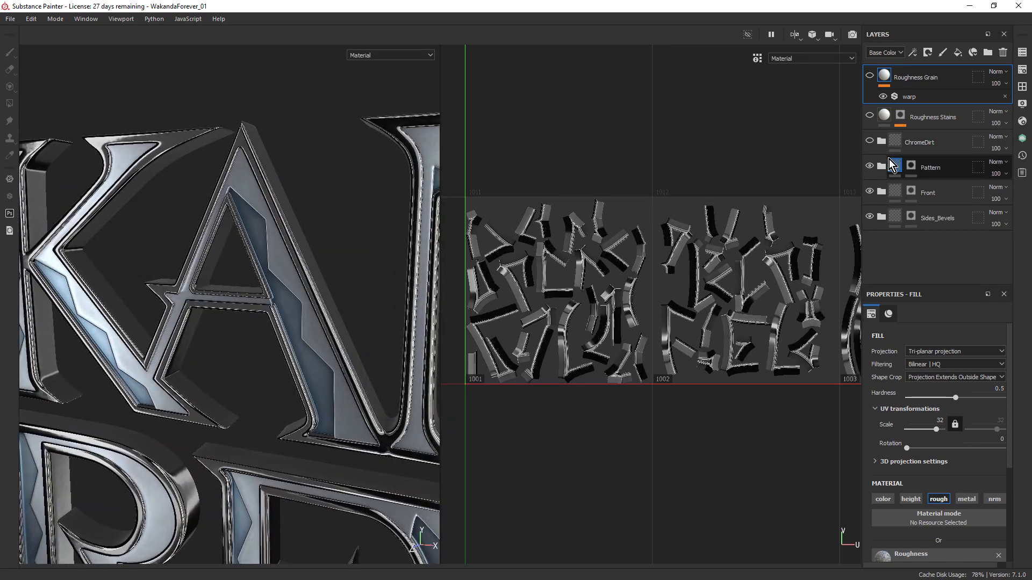
# Show the ChromeDirt folder and check the letters from different angles and under rotated lighting
pyautogui.click(870, 141)
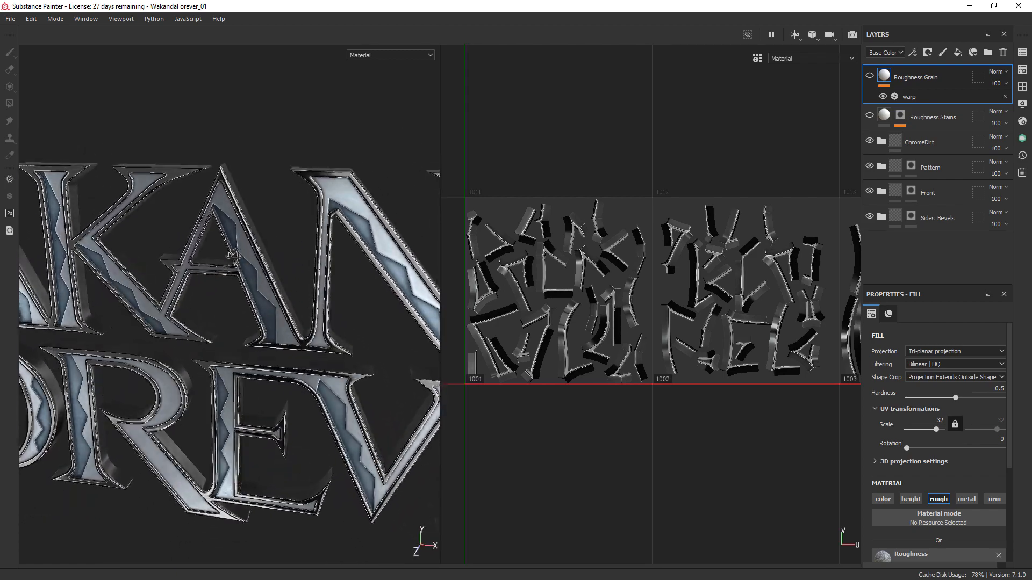
pyautogui.keyDown('alt'); pyautogui.moveTo(229, 243); pyautogui.dragTo(275, 254); pyautogui.keyUp('alt')
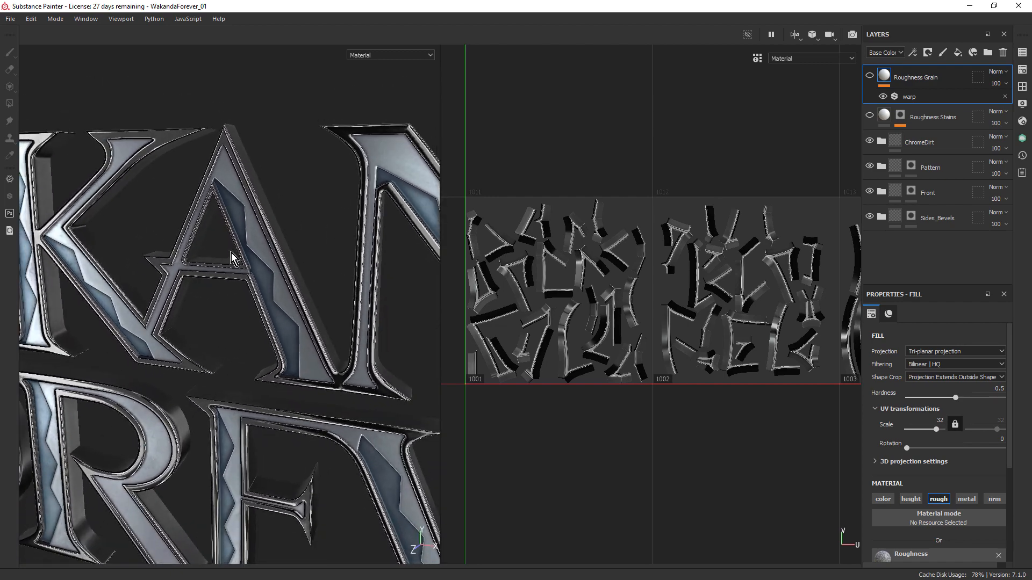
pyautogui.keyDown('alt'); pyautogui.moveTo(268, 240); pyautogui.dragTo(170, 223); pyautogui.keyUp('alt')
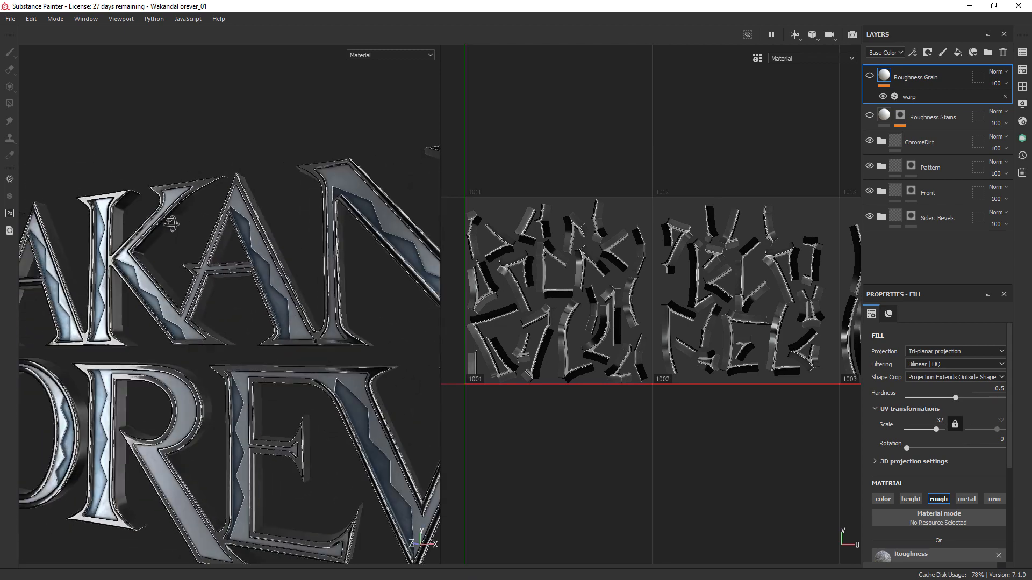
pyautogui.keyDown('shift'); pyautogui.moveTo(252, 258); pyautogui.dragTo(257, 251, button='right'); pyautogui.keyUp('shift')
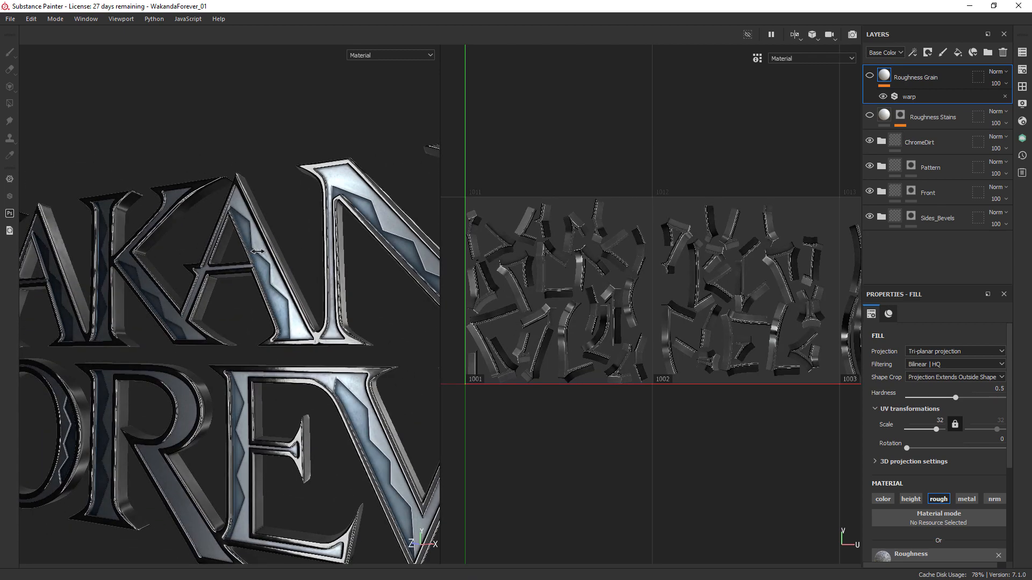
pyautogui.moveTo(274, 257)
pyautogui.keyDown('alt'); pyautogui.mouseDown()
pyautogui.moveTo(219, 255)
pyautogui.moveTo(285, 246)
pyautogui.mouseUp(); pyautogui.keyUp('alt')
pyautogui.keyDown('alt'); pyautogui.moveTo(285, 246); pyautogui.dragTo(263, 253, button='right'); pyautogui.keyUp('alt')
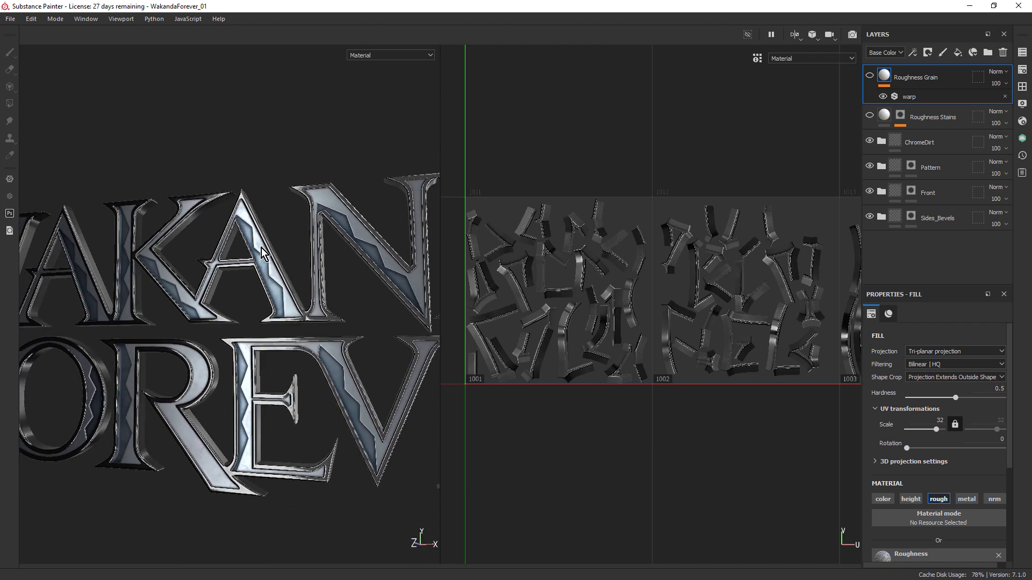
pyautogui.keyDown('alt'); pyautogui.moveTo(294, 303); pyautogui.dragTo(288, 260); pyautogui.keyUp('alt')
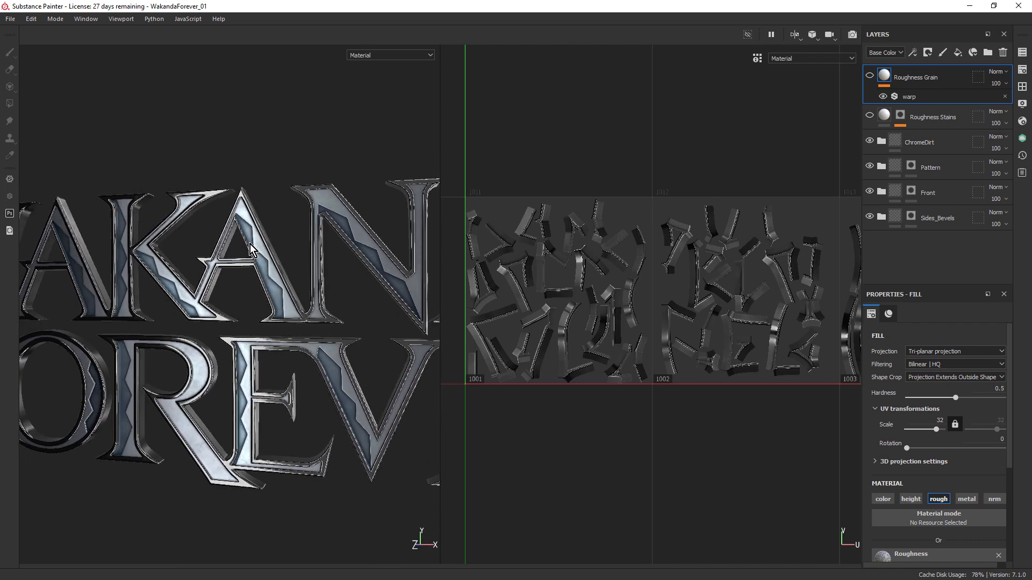
# Show the Roughness Stains layer and inspect the stained reflections on the letter fronts and sides up close
pyautogui.keyDown('alt'); pyautogui.moveTo(251, 248); pyautogui.dragTo(530, 260, button='right'); pyautogui.keyUp('alt')
pyautogui.moveTo(286, 259)
pyautogui.keyDown('alt'); pyautogui.mouseDown()
pyautogui.moveTo(273, 287)
pyautogui.moveTo(269, 253)
pyautogui.mouseUp(); pyautogui.keyUp('alt')
pyautogui.keyDown('alt'); pyautogui.moveTo(269, 253); pyautogui.dragTo(334, 270, button='right'); pyautogui.keyUp('alt')
pyautogui.keyDown('alt'); pyautogui.moveTo(334, 269); pyautogui.dragTo(347, 309, button='middle'); pyautogui.keyUp('alt')
pyautogui.keyDown('alt'); pyautogui.moveTo(348, 309); pyautogui.dragTo(283, 266); pyautogui.keyUp('alt')
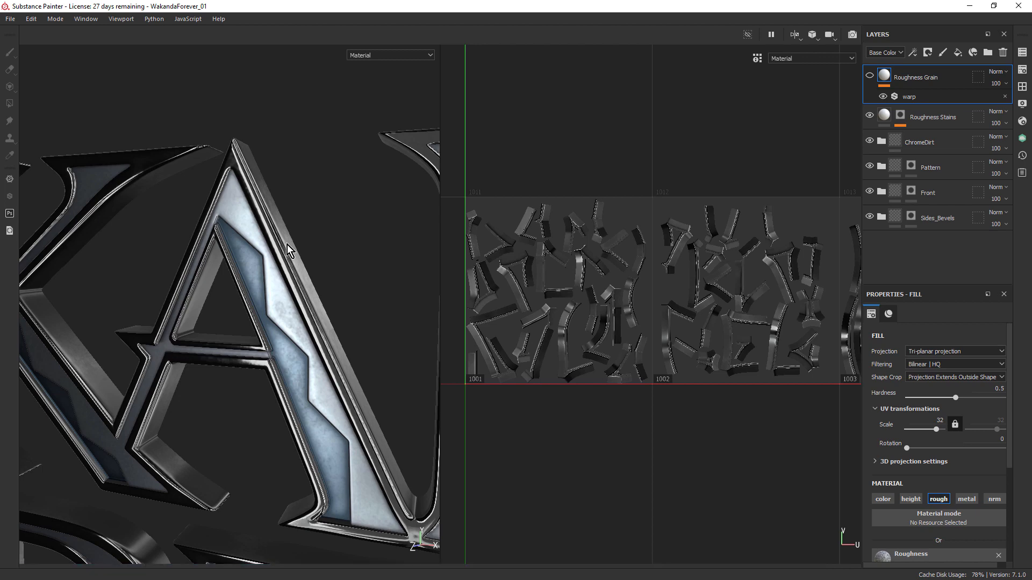
pyautogui.keyDown('alt'); pyautogui.moveTo(287, 244); pyautogui.dragTo(250, 251); pyautogui.keyUp('alt')
pyautogui.keyDown('alt'); pyautogui.moveTo(262, 191); pyautogui.dragTo(284, 205); pyautogui.keyUp('alt')
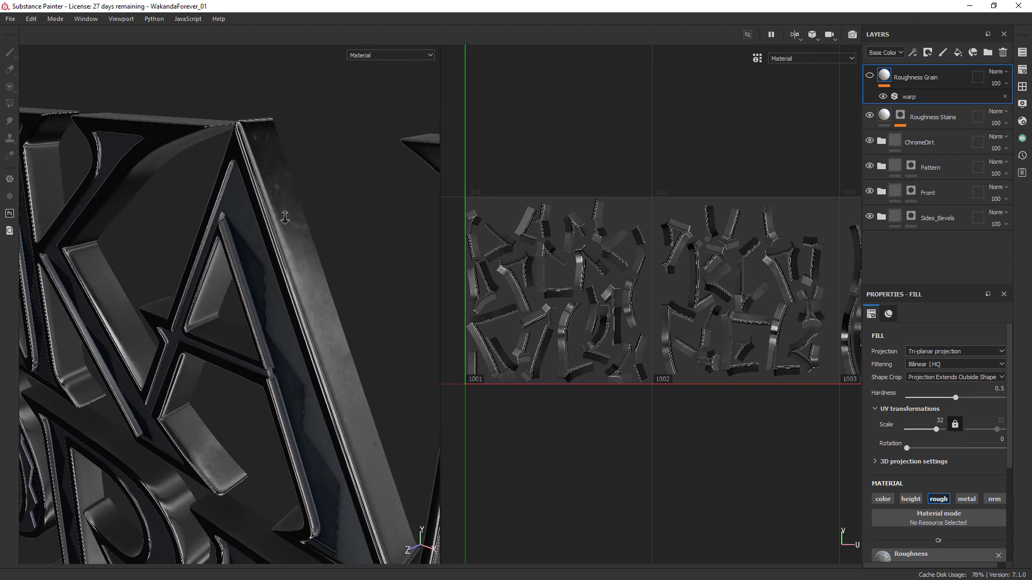
pyautogui.keyDown('alt'); pyautogui.moveTo(285, 218); pyautogui.dragTo(292, 237, button='right'); pyautogui.keyUp('alt')
pyautogui.keyDown('alt'); pyautogui.moveTo(292, 237); pyautogui.dragTo(334, 288); pyautogui.keyUp('alt')
pyautogui.keyDown('alt'); pyautogui.moveTo(334, 288); pyautogui.dragTo(258, 237, button='middle'); pyautogui.keyUp('alt')
pyautogui.keyDown('alt'); pyautogui.moveTo(258, 237); pyautogui.dragTo(240, 292); pyautogui.keyUp('alt')
pyautogui.keyDown('alt'); pyautogui.moveTo(240, 292); pyautogui.dragTo(376, 317, button='right'); pyautogui.keyUp('alt')
pyautogui.keyDown('alt'); pyautogui.moveTo(218, 334); pyautogui.dragTo(283, 302); pyautogui.keyUp('alt')
pyautogui.keyDown('alt'); pyautogui.moveTo(282, 302); pyautogui.dragTo(236, 313, button='middle'); pyautogui.keyUp('alt')
pyautogui.keyDown('alt'); pyautogui.moveTo(270, 364); pyautogui.dragTo(286, 371); pyautogui.keyUp('alt')
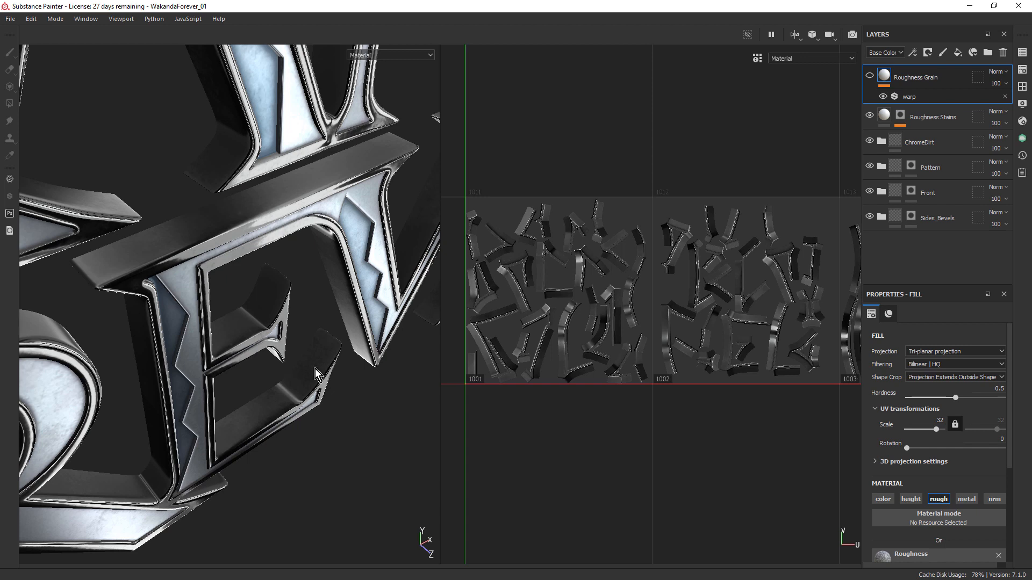
# Review the textured title from wider angles and under rotated environment lighting
pyautogui.moveTo(198, 249)
pyautogui.keyDown('alt'); pyautogui.mouseDown()
pyautogui.moveTo(97, 272)
pyautogui.moveTo(288, 306)
pyautogui.moveTo(258, 299)
pyautogui.moveTo(269, 315)
pyautogui.moveTo(260, 341)
pyautogui.moveTo(261, 297)
pyautogui.mouseUp(); pyautogui.keyUp('alt')
pyautogui.keyDown('alt'); pyautogui.moveTo(217, 270); pyautogui.dragTo(251, 323); pyautogui.keyUp('alt')
pyautogui.scroll(-3, 199, 321)
pyautogui.scroll(-2, 252, 323)
pyautogui.keyDown('alt'); pyautogui.moveTo(419, 360); pyautogui.dragTo(271, 352, button='middle'); pyautogui.keyUp('alt')
pyautogui.keyDown('alt'); pyautogui.moveTo(271, 352); pyautogui.dragTo(309, 285); pyautogui.keyUp('alt')
pyautogui.scroll(-3, 263, 321)
pyautogui.scroll(-2, 228, 277)
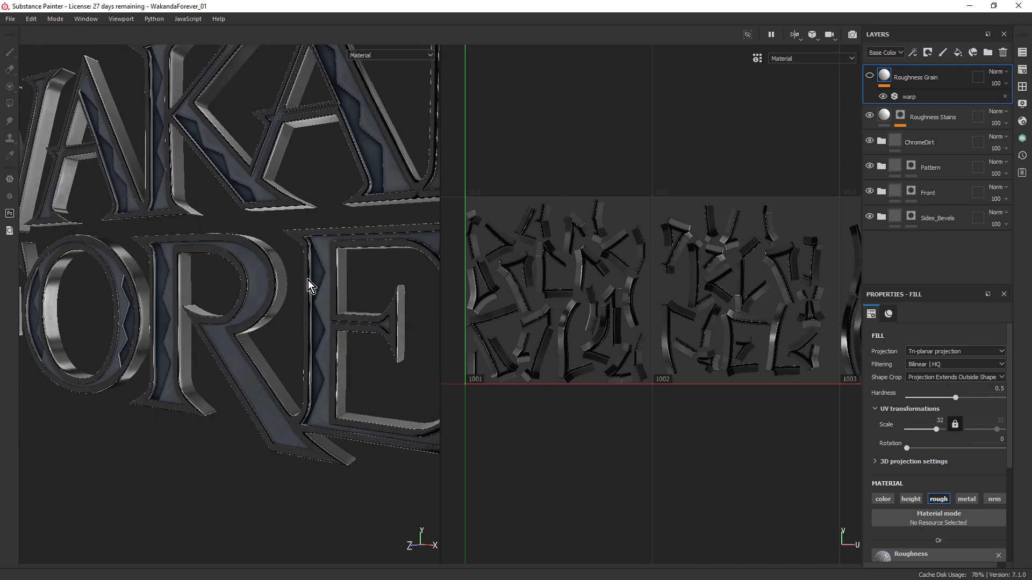
pyautogui.keyDown('shift'); pyautogui.moveTo(333, 261); pyautogui.dragTo(320, 260, button='right'); pyautogui.keyUp('shift')
pyautogui.scroll(-4, 320, 261)
pyautogui.keyDown('alt'); pyautogui.moveTo(327, 259); pyautogui.dragTo(294, 256, button='middle'); pyautogui.keyUp('alt')
pyautogui.moveTo(294, 256)
pyautogui.keyDown('alt'); pyautogui.mouseDown()
pyautogui.moveTo(344, 245)
pyautogui.moveTo(257, 218)
pyautogui.mouseUp(); pyautogui.keyUp('alt')
pyautogui.keyDown('alt'); pyautogui.moveTo(258, 219); pyautogui.dragTo(456, 210, button='right'); pyautogui.keyUp('alt')
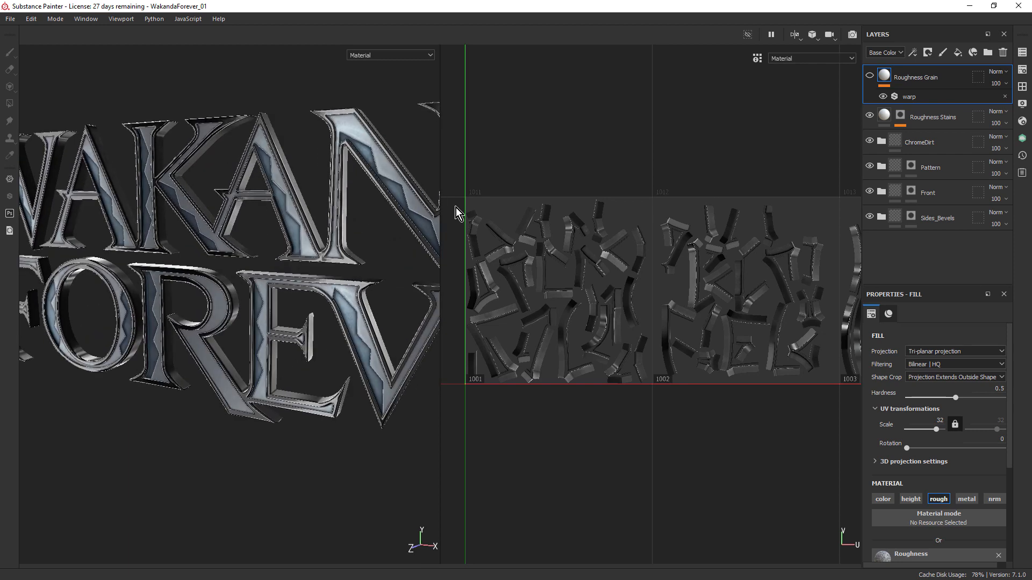
# Show the Roughness Grain layer and inspect its effect on the letters up close, from several angles and under rotated lighting
pyautogui.keyDown('alt'); pyautogui.moveTo(248, 229); pyautogui.dragTo(555, 246, button='right'); pyautogui.keyUp('alt')
pyautogui.moveTo(236, 260)
pyautogui.keyDown('alt'); pyautogui.mouseDown()
pyautogui.moveTo(259, 259)
pyautogui.moveTo(240, 263)
pyautogui.mouseUp(); pyautogui.keyUp('alt')
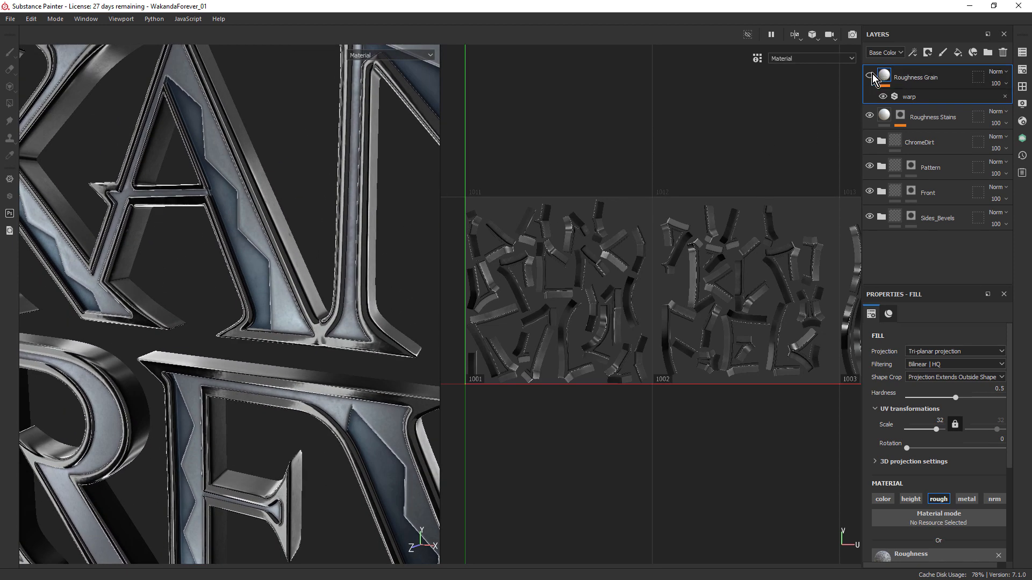
pyautogui.click(869, 76)
pyautogui.scroll(-3, 179, 176)
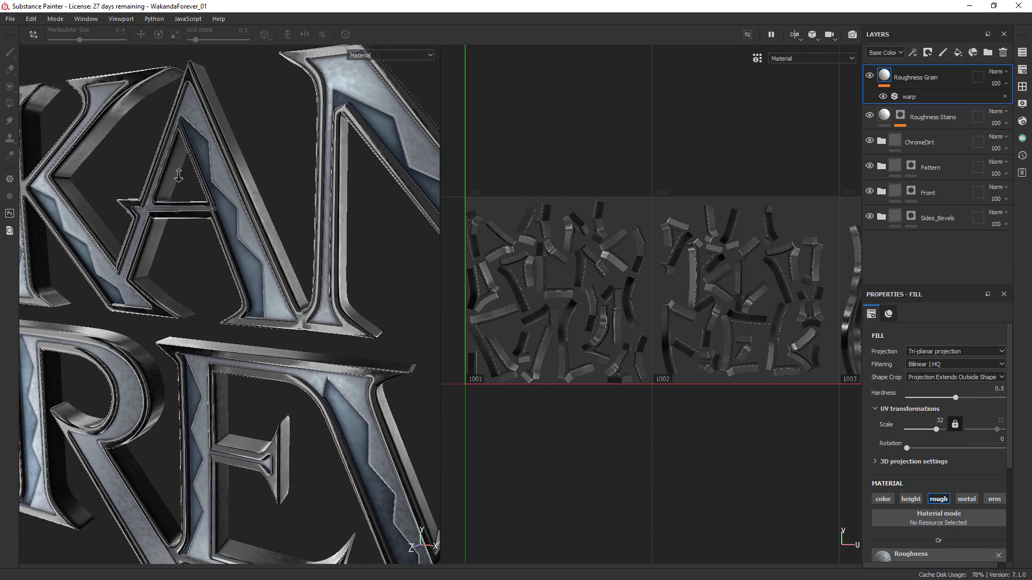
pyautogui.keyDown('alt'); pyautogui.moveTo(225, 215); pyautogui.dragTo(268, 253); pyautogui.keyUp('alt')
pyautogui.moveTo(267, 253)
pyautogui.keyDown('shift'); pyautogui.mouseDown(button='right')
pyautogui.moveTo(286, 238)
pyautogui.moveTo(316, 239)
pyautogui.moveTo(302, 239)
pyautogui.mouseUp(button='right'); pyautogui.keyUp('shift')
pyautogui.keyDown('alt'); pyautogui.moveTo(302, 240); pyautogui.dragTo(261, 231); pyautogui.keyUp('alt')
pyautogui.keyDown('alt'); pyautogui.moveTo(261, 231); pyautogui.dragTo(239, 277, button='right'); pyautogui.keyUp('alt')
pyautogui.moveTo(239, 276)
pyautogui.keyDown('alt'); pyautogui.mouseDown()
pyautogui.moveTo(176, 218)
pyautogui.moveTo(247, 272)
pyautogui.moveTo(203, 260)
pyautogui.moveTo(244, 264)
pyautogui.mouseUp(); pyautogui.keyUp('alt')
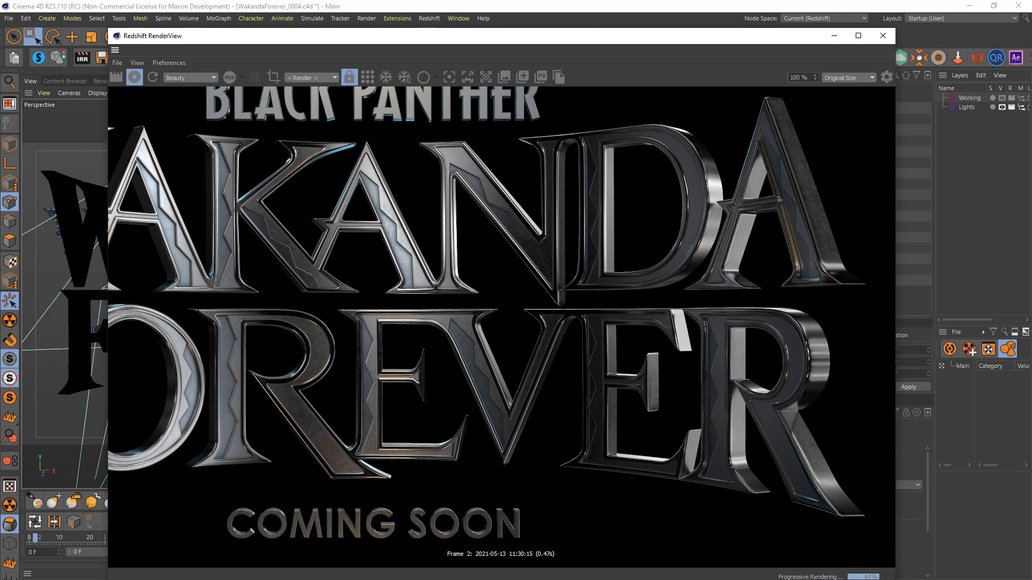
# In Cinema 4D, disable the CoolRight, CoolLeft, Warm_Front_Top and Warm_Front_Bottom lights so only the RS Dome Light illuminates the title
pyautogui.moveTo(758, 35); pyautogui.dragTo(568, 26)
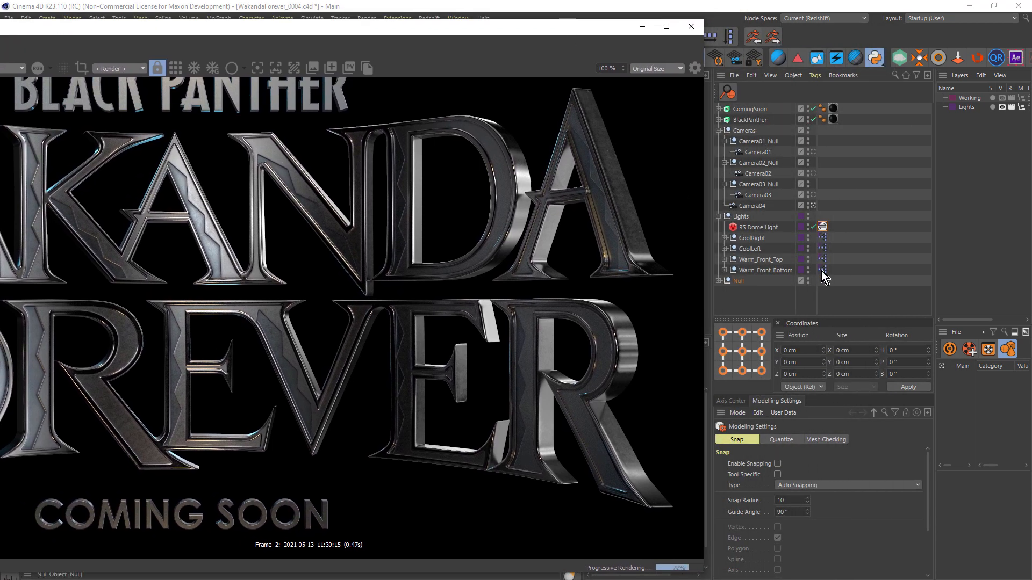
pyautogui.click(748, 239)
pyautogui.keyDown('shift'); pyautogui.click(757, 269); pyautogui.keyUp('shift')
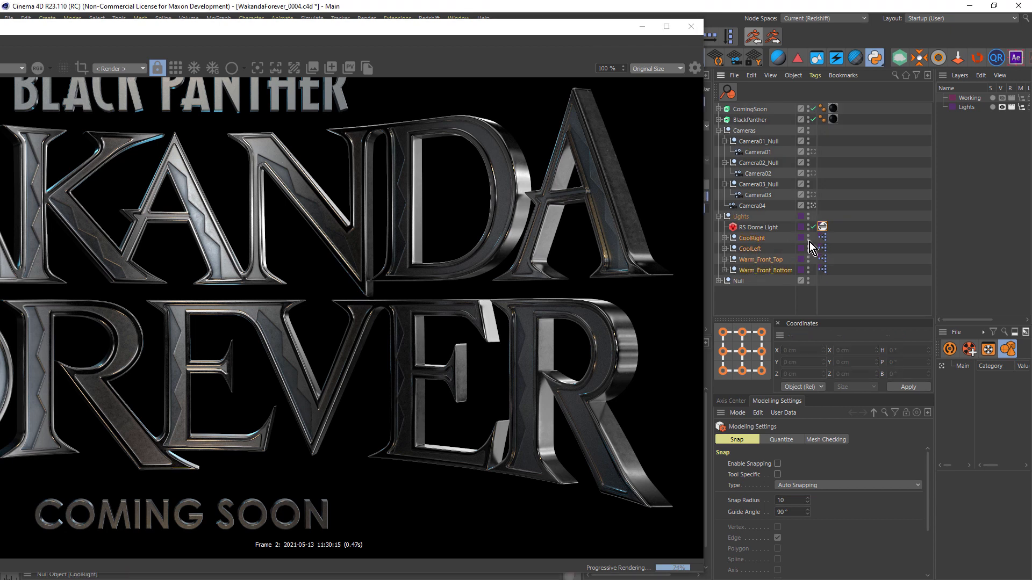
pyautogui.keyDown('alt'); pyautogui.moveTo(808, 237); pyautogui.dragTo(808, 270); pyautogui.keyUp('alt')
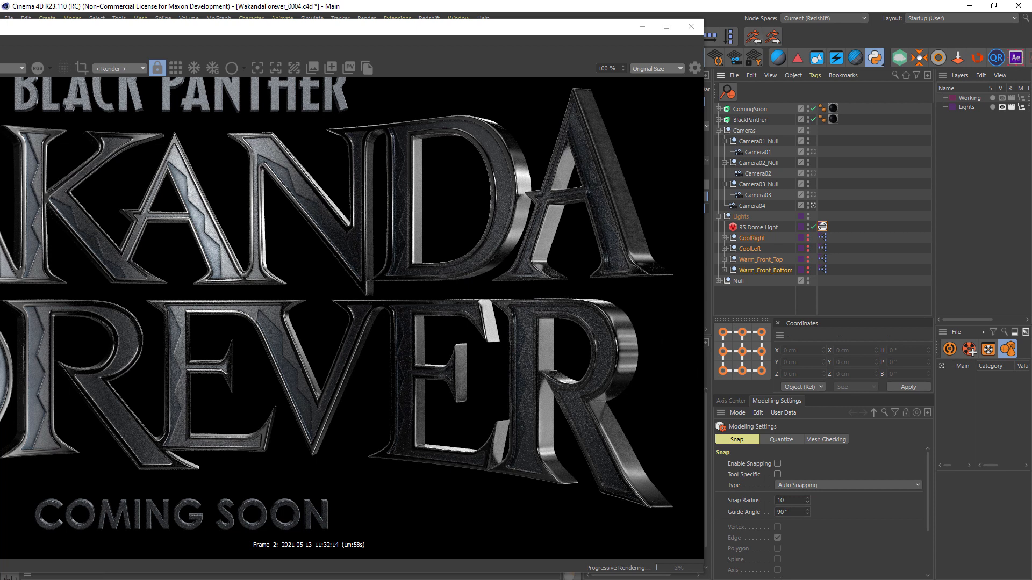
# Look over the Pro Studios Metal environment images in the HDRI Browser and put the browser away
pyautogui.moveTo(1031, 215); pyautogui.dragTo(501, 109)
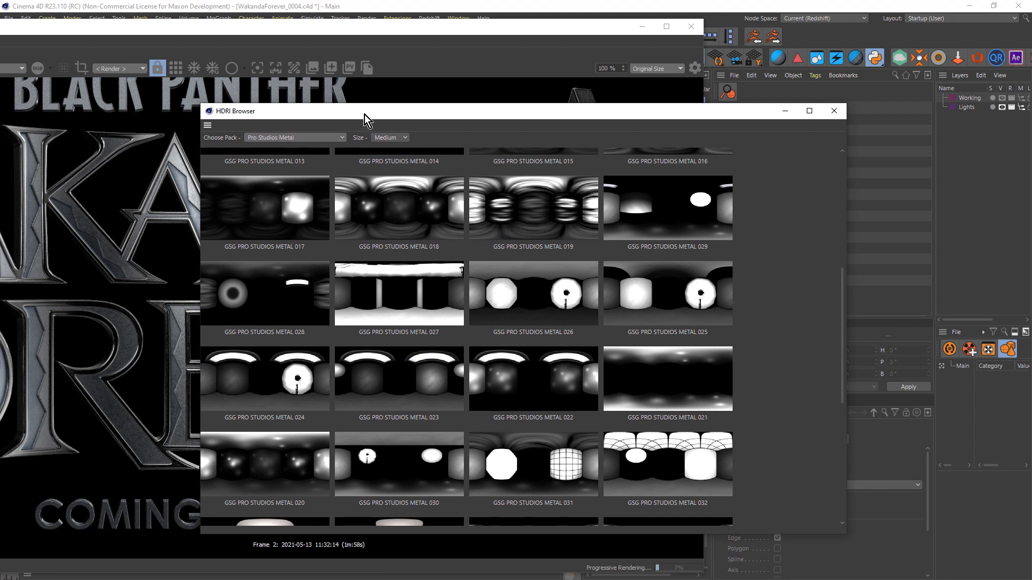
pyautogui.moveTo(364, 112); pyautogui.dragTo(1031, 177)
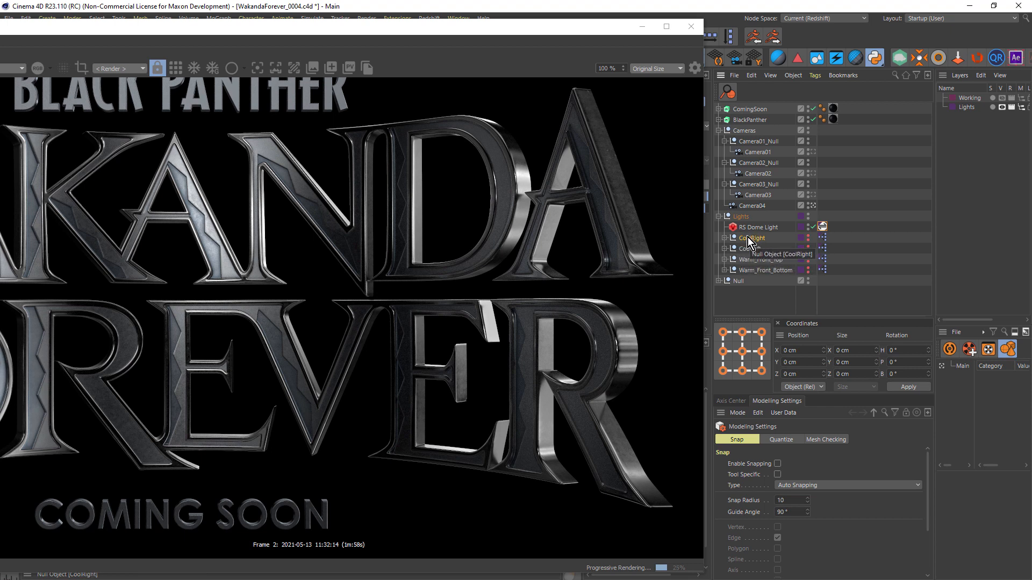
# Enable the CoolRight light and examine its highlights on the whole rendered title and up close
pyautogui.click(807, 240)
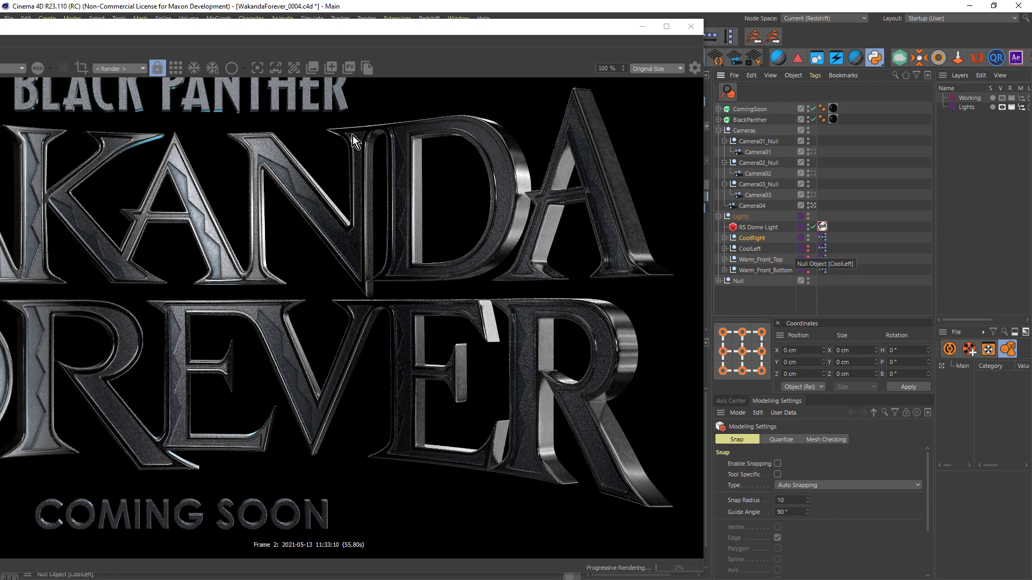
pyautogui.moveTo(331, 32); pyautogui.dragTo(1031, 51)
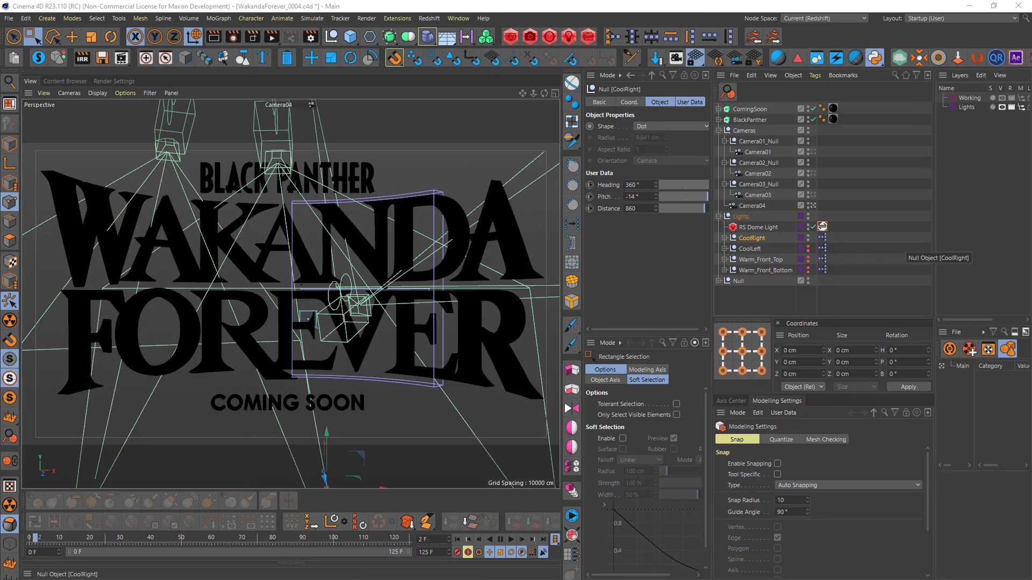
pyautogui.moveTo(1031, 113); pyautogui.dragTo(417, 67)
pyautogui.moveTo(373, 242); pyautogui.dragTo(504, 265, button='middle')
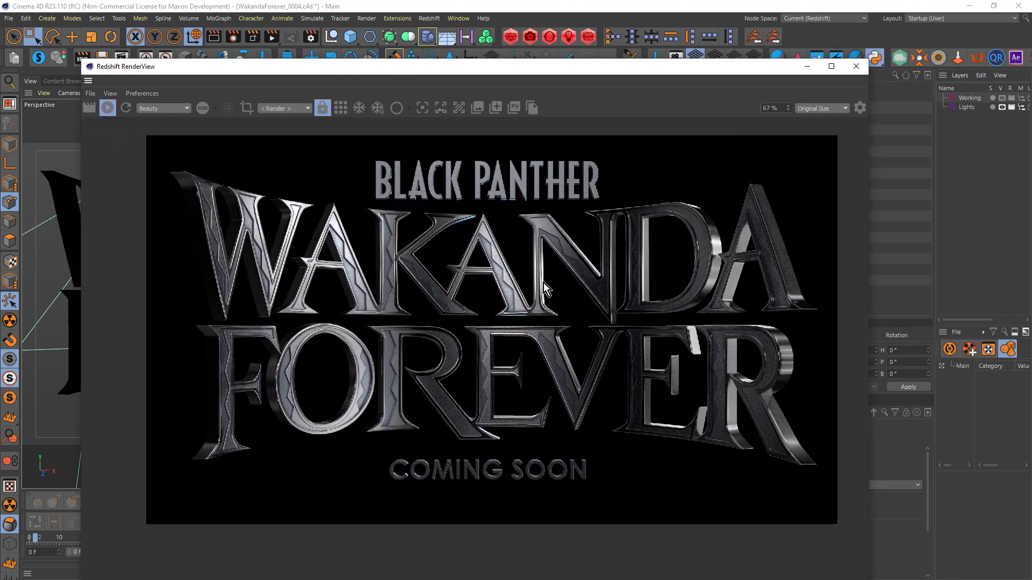
pyautogui.scroll(2, 541, 276)
pyautogui.scroll(2, 540, 276)
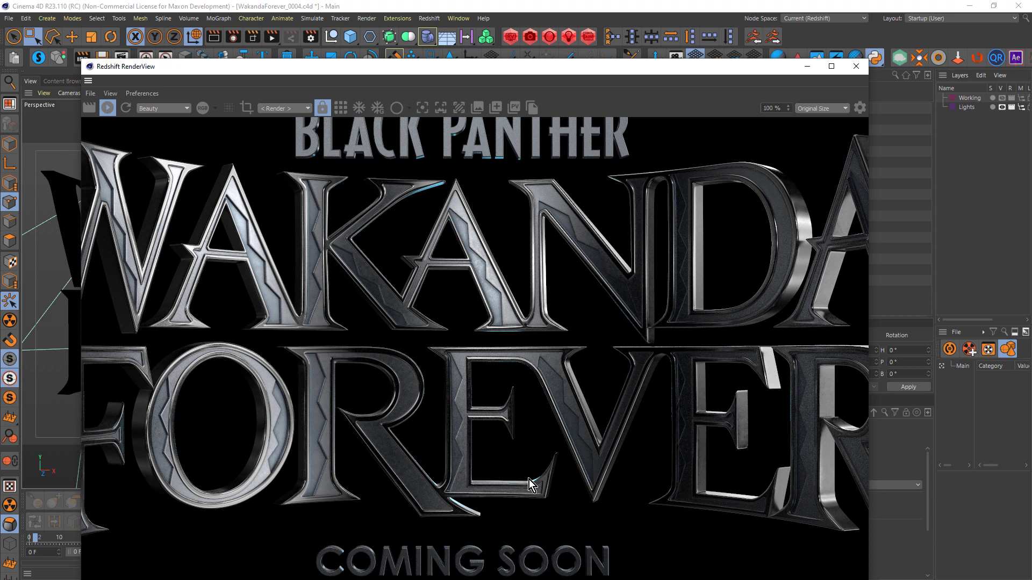
# Enable the CoolLeft light and examine its rim highlights across both ends of the rendered title
pyautogui.moveTo(452, 69); pyautogui.dragTo(308, 45)
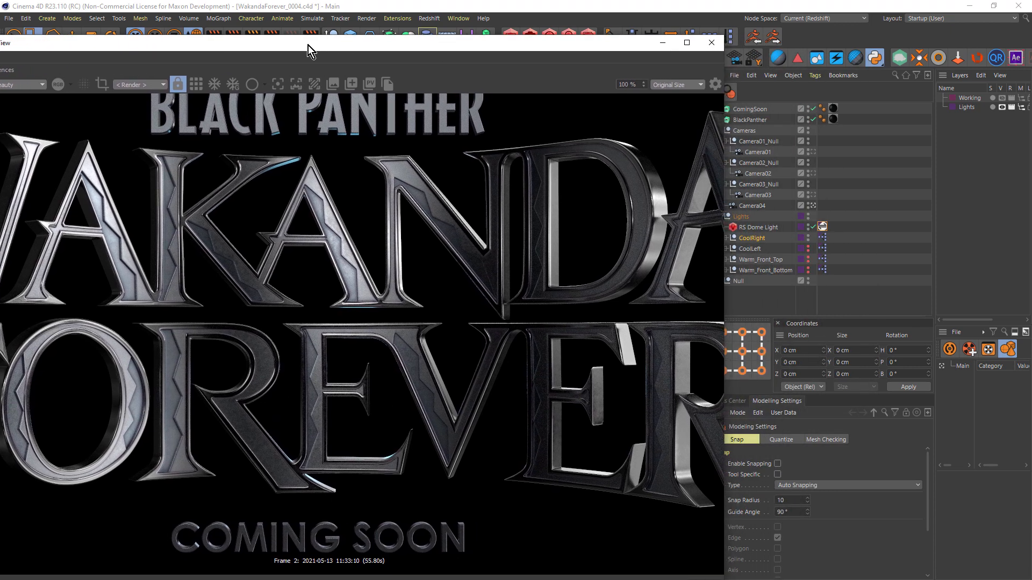
pyautogui.keyDown('alt'); pyautogui.click(808, 251); pyautogui.keyUp('alt')
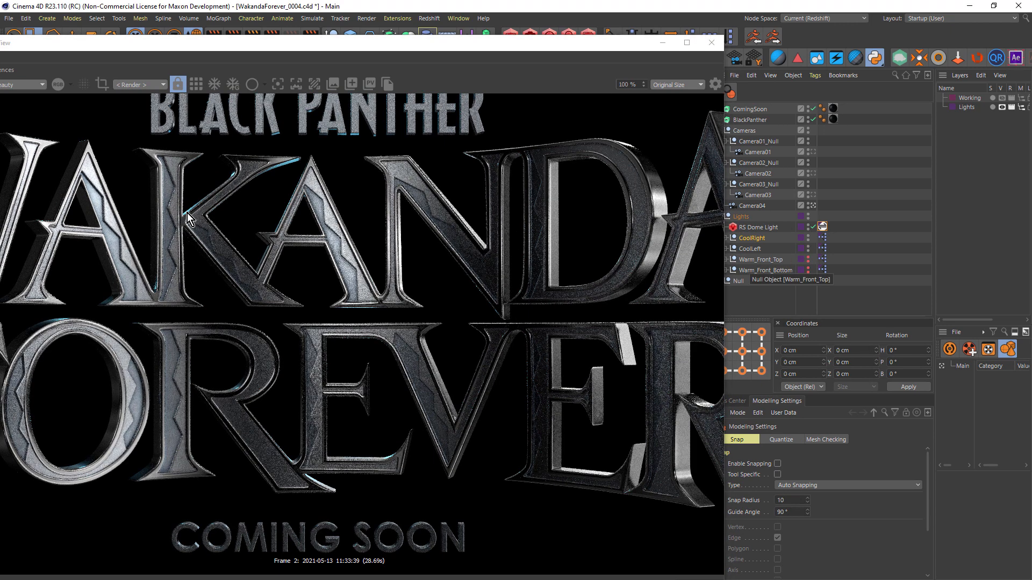
pyautogui.moveTo(342, 249); pyautogui.dragTo(516, 240)
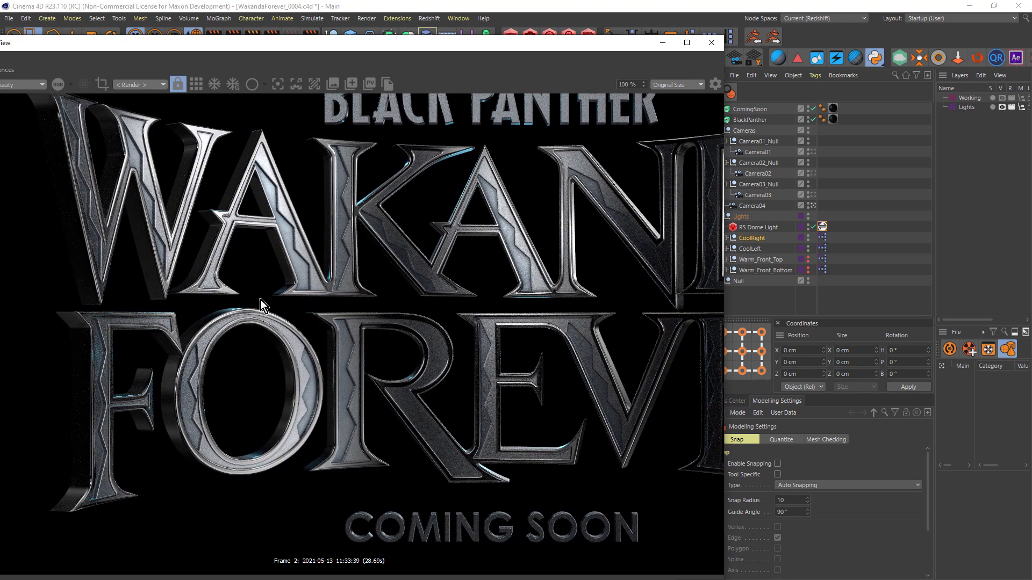
pyautogui.moveTo(376, 310); pyautogui.dragTo(172, 288)
pyautogui.moveTo(576, 297)
pyautogui.mouseDown()
pyautogui.moveTo(375, 273)
pyautogui.moveTo(400, 302)
pyautogui.moveTo(455, 308)
pyautogui.mouseUp()
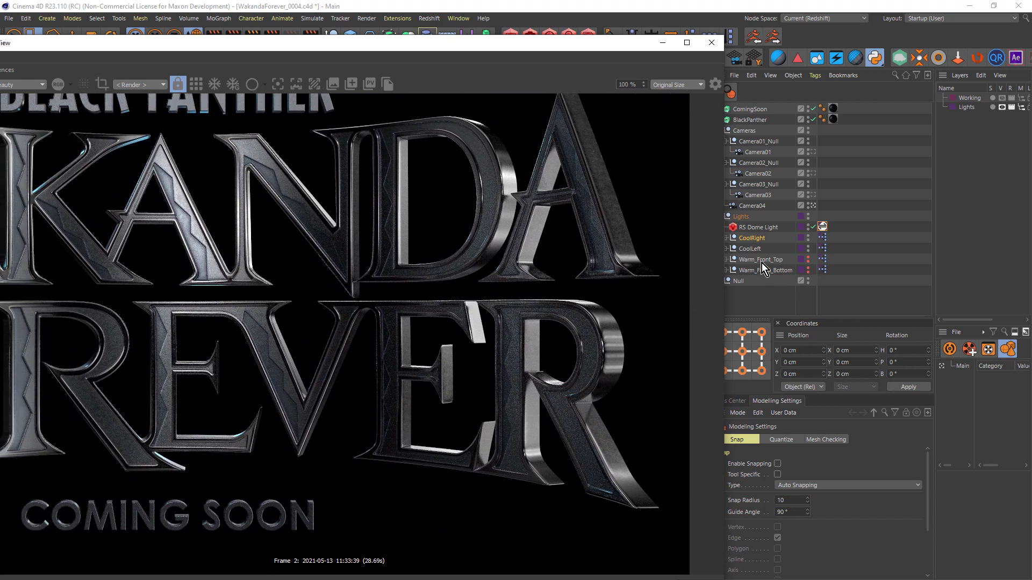
# Enable the Warm_Front_Top light and inspect its reflections on the BLACK PANTHER line and the main title letters
pyautogui.click(809, 269)
pyautogui.moveTo(347, 227); pyautogui.dragTo(473, 318)
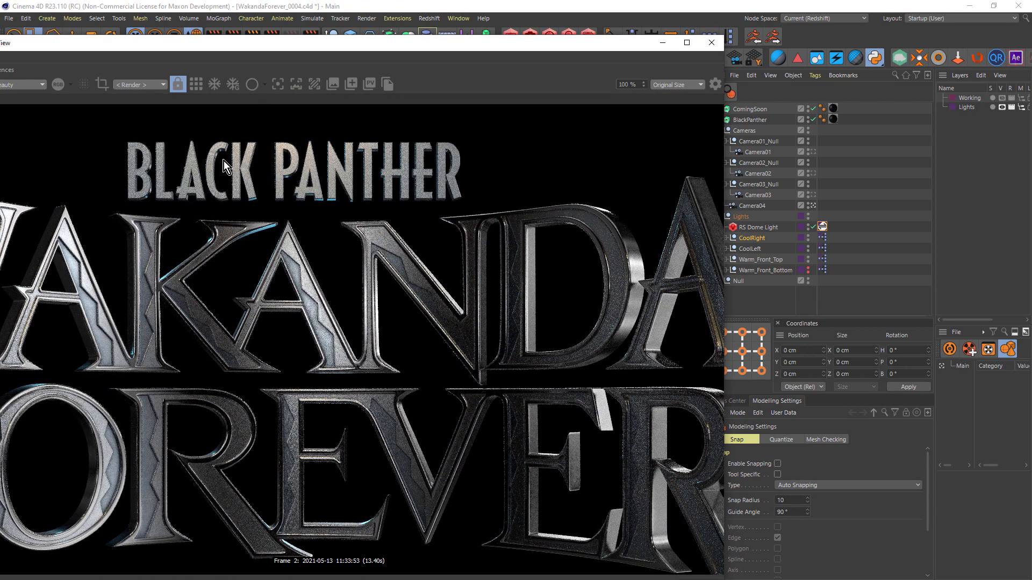
pyautogui.scroll(3, 285, 207)
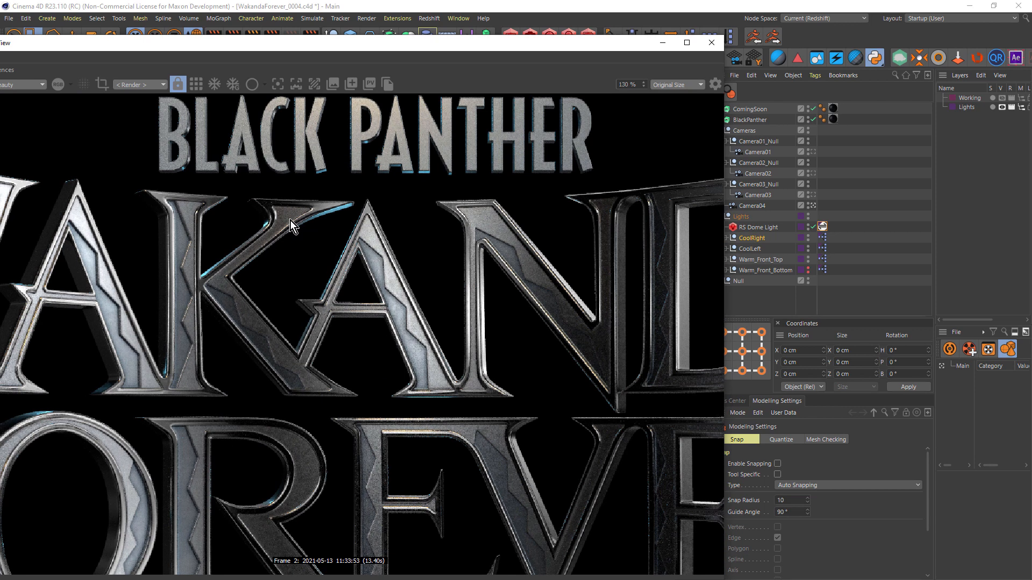
pyautogui.scroll(-3, 472, 289)
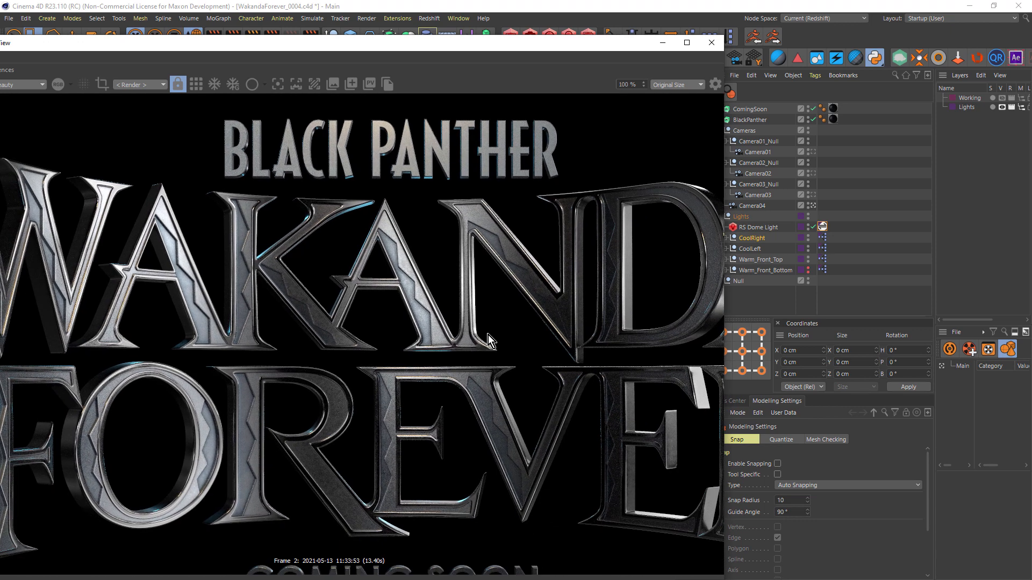
pyautogui.moveTo(488, 334); pyautogui.dragTo(518, 304, button='middle')
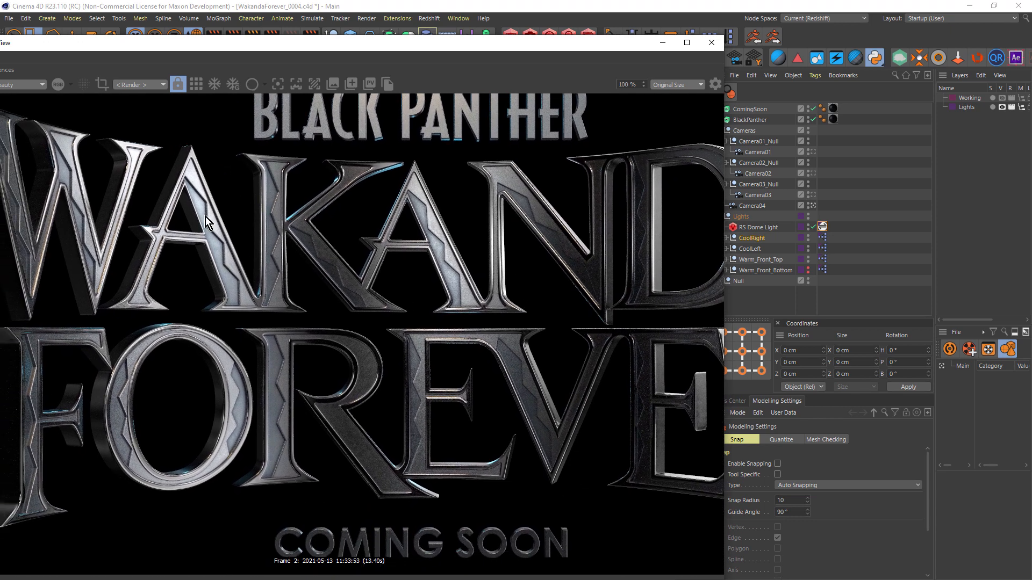
pyautogui.moveTo(420, 308); pyautogui.dragTo(352, 316, button='middle')
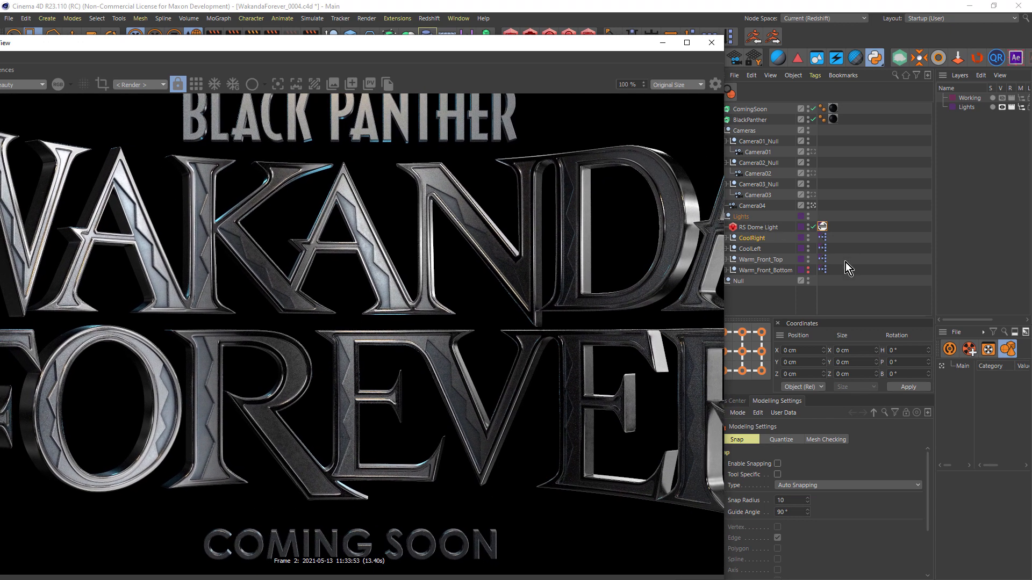
# Enable the Warm_Front_Bottom light and inspect its warm reflections on the lower edges of the FOREVER letters
pyautogui.keyDown('alt'); pyautogui.click(808, 271); pyautogui.keyUp('alt')
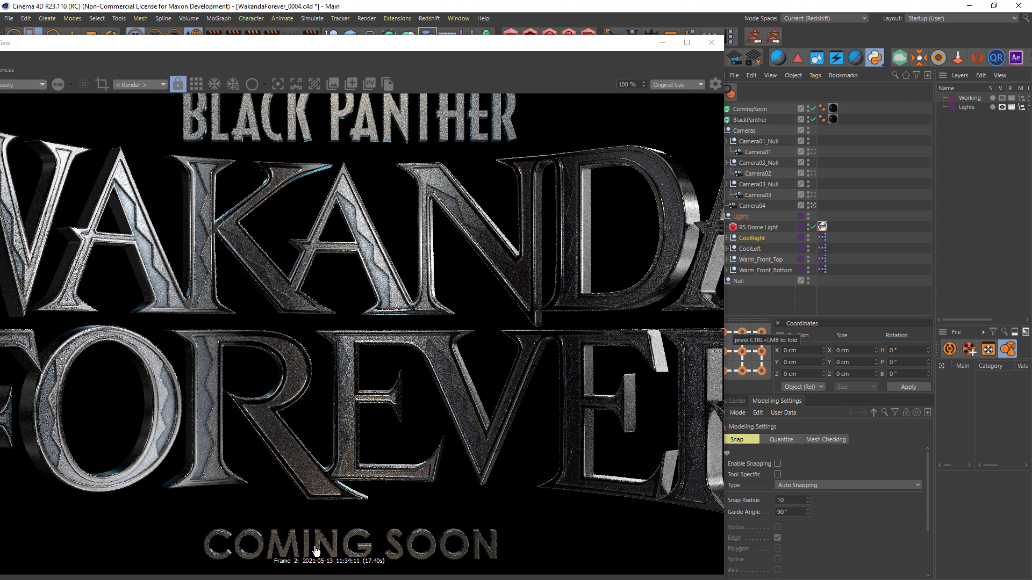
pyautogui.scroll(6, 376, 495)
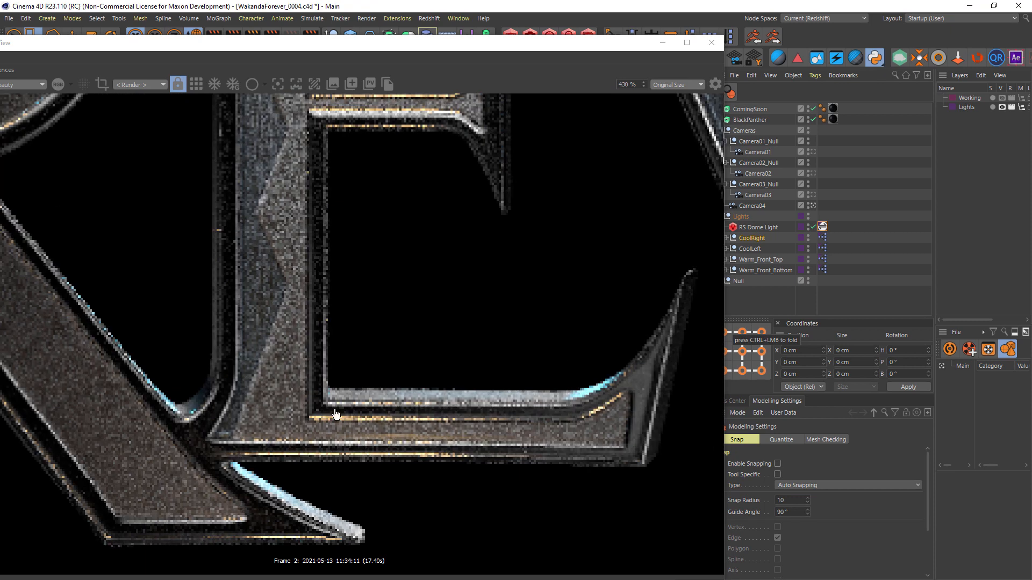
pyautogui.scroll(-6, 395, 294)
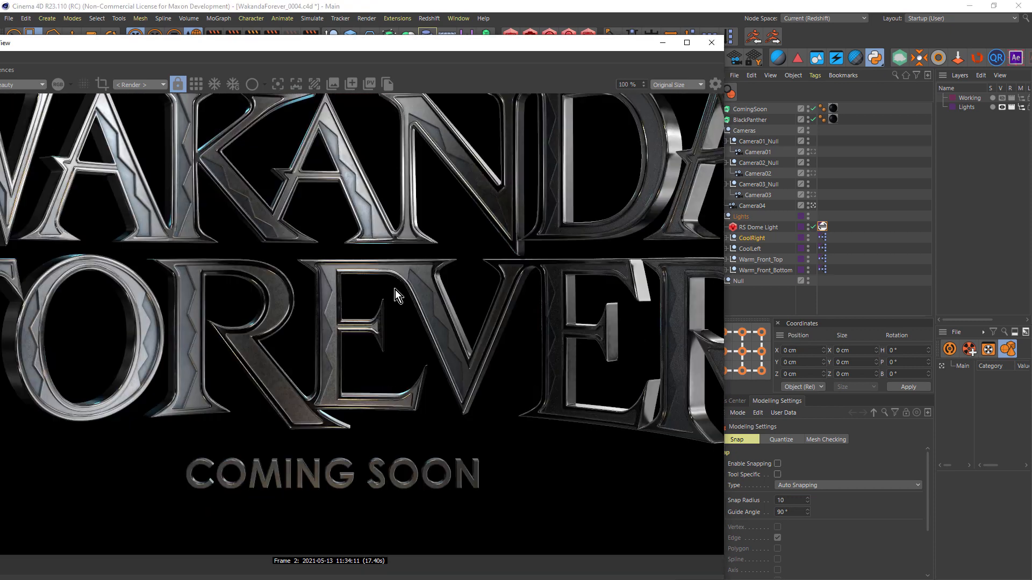
# Review the full title render with the dome light and all four area lights, and close the Redshift RenderView
pyautogui.click(808, 230)
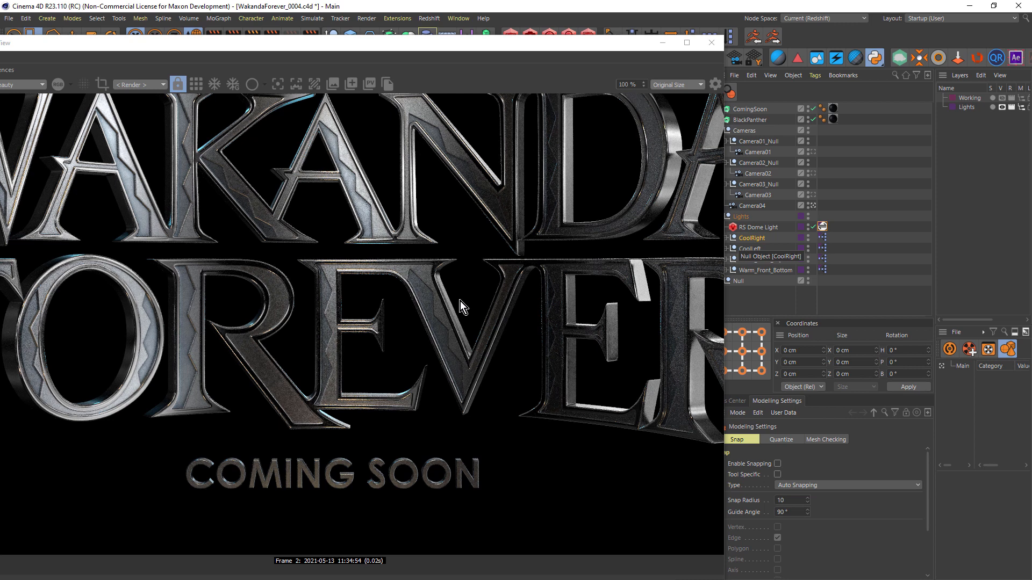
pyautogui.scroll(-5, 456, 297)
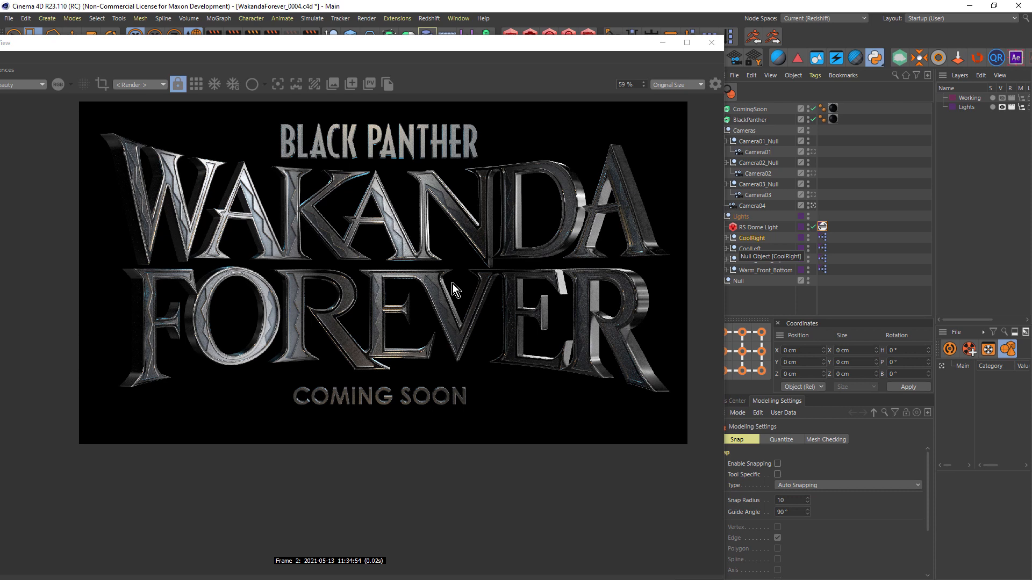
pyautogui.scroll(2, 453, 284)
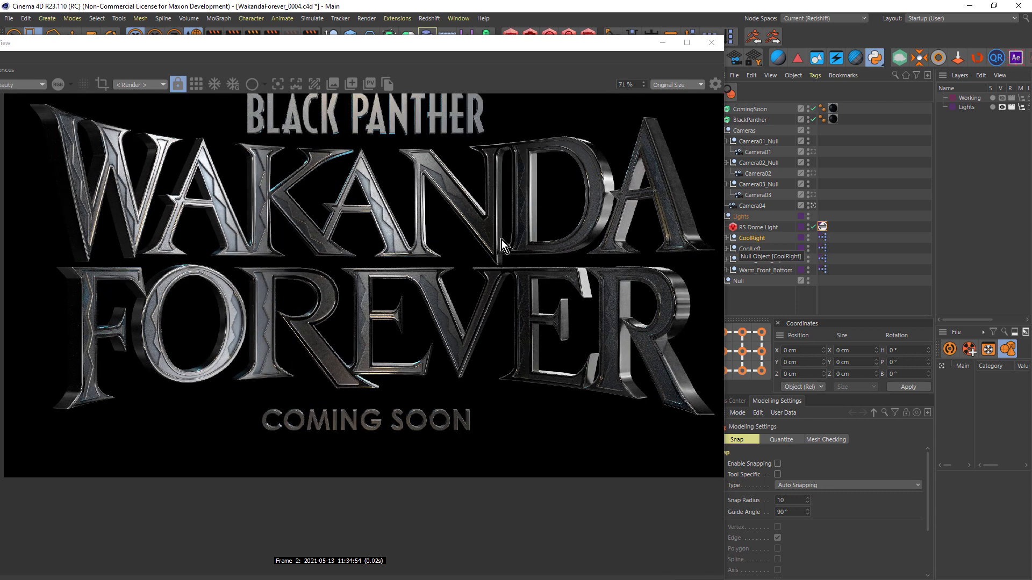
pyautogui.moveTo(449, 46); pyautogui.dragTo(597, 85)
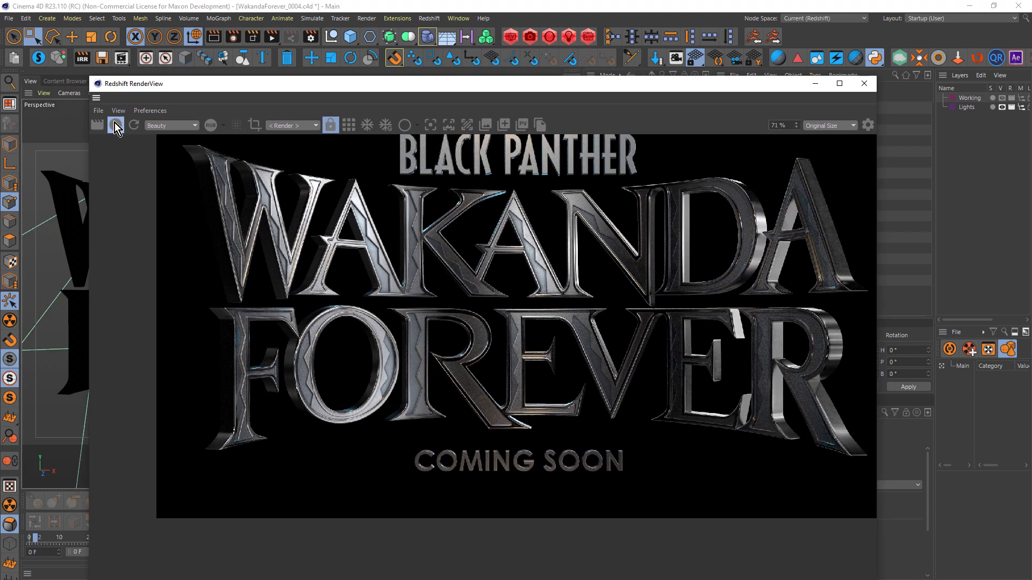
pyautogui.click(862, 84)
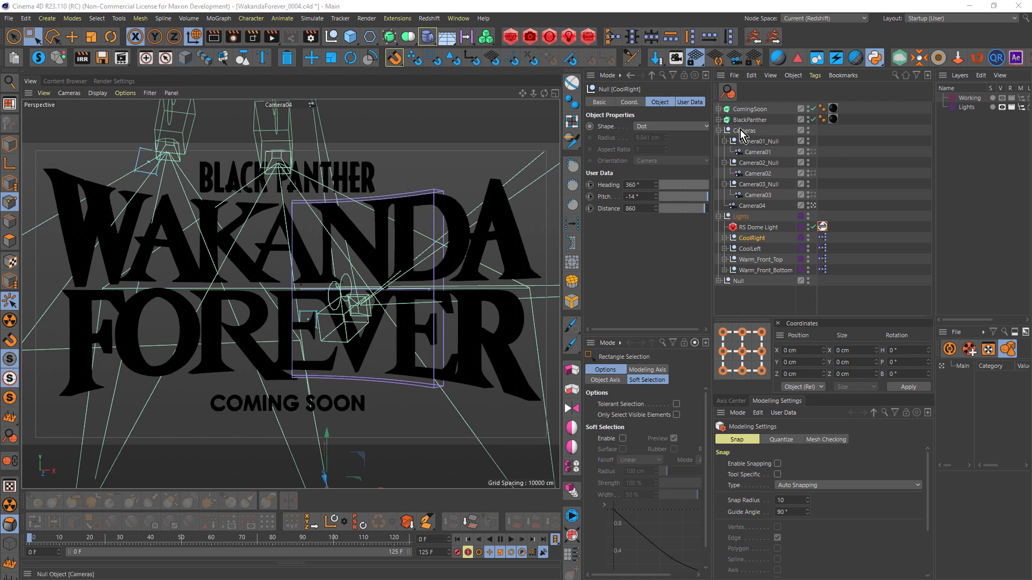
# Select Camera04 in the Cameras group and scrub the timeline to frame 71 in the Right view to examine the animation
pyautogui.click(742, 132)
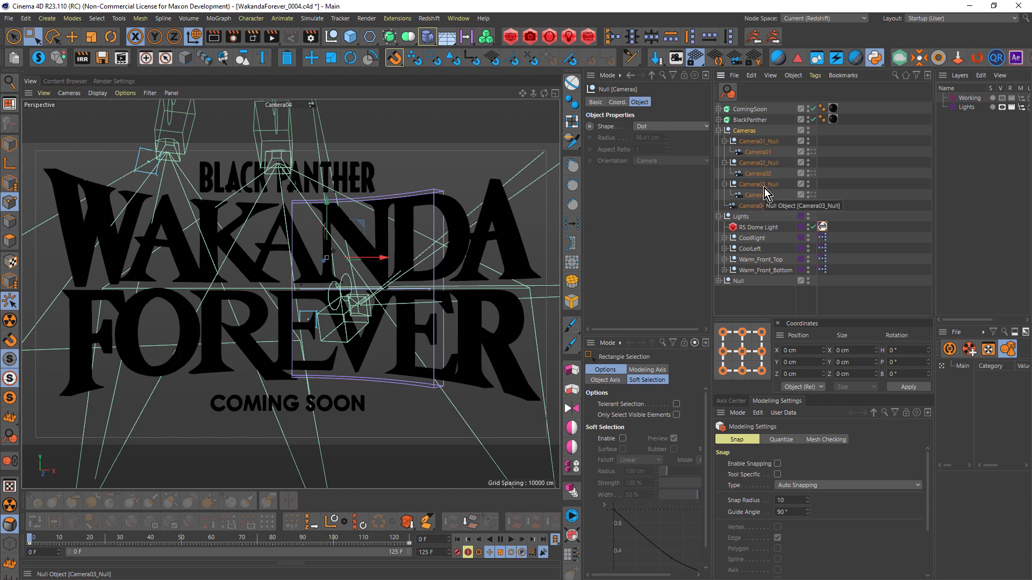
pyautogui.click(746, 208)
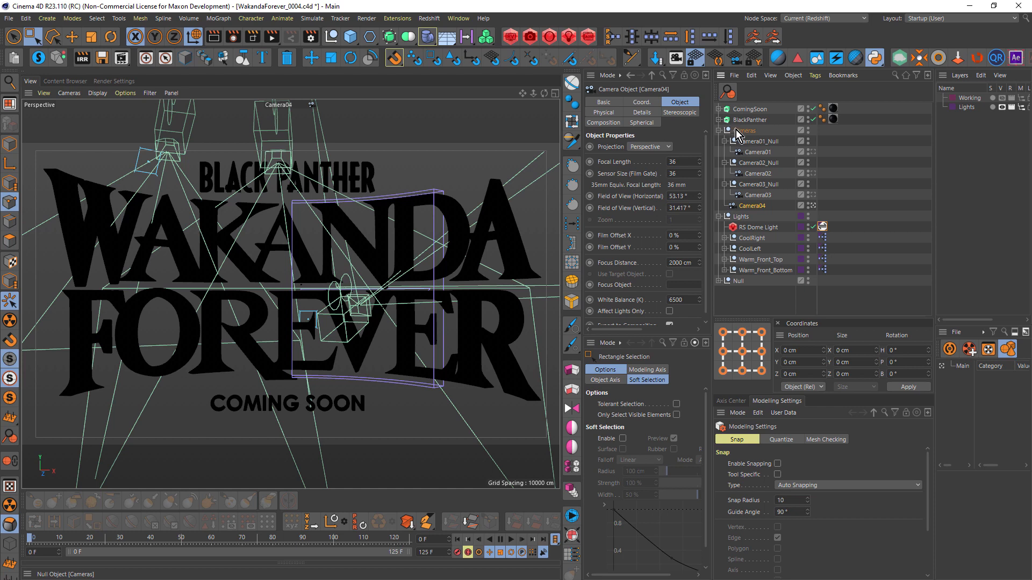
pyautogui.middleClick(499, 248)
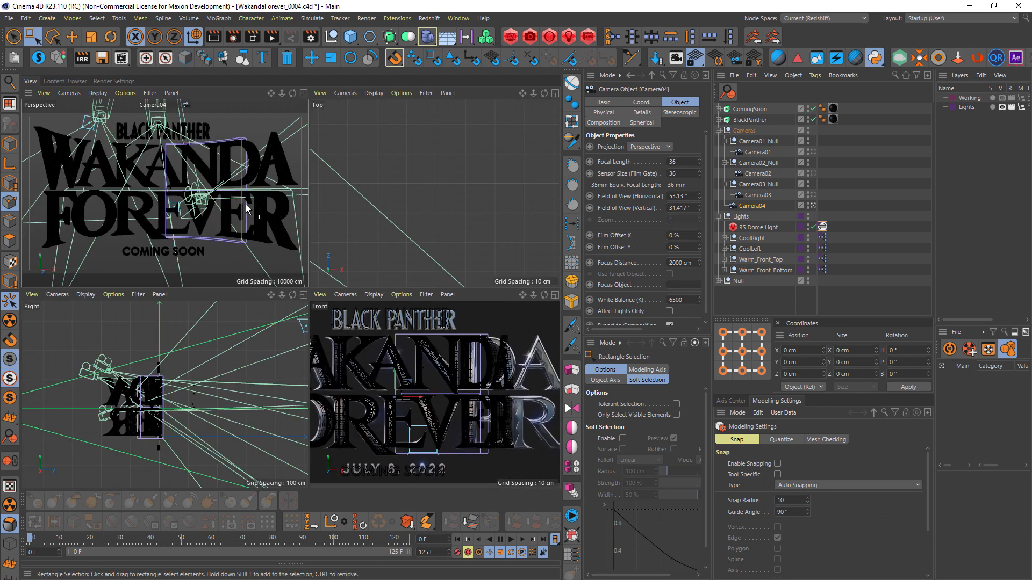
pyautogui.middleClick(197, 398)
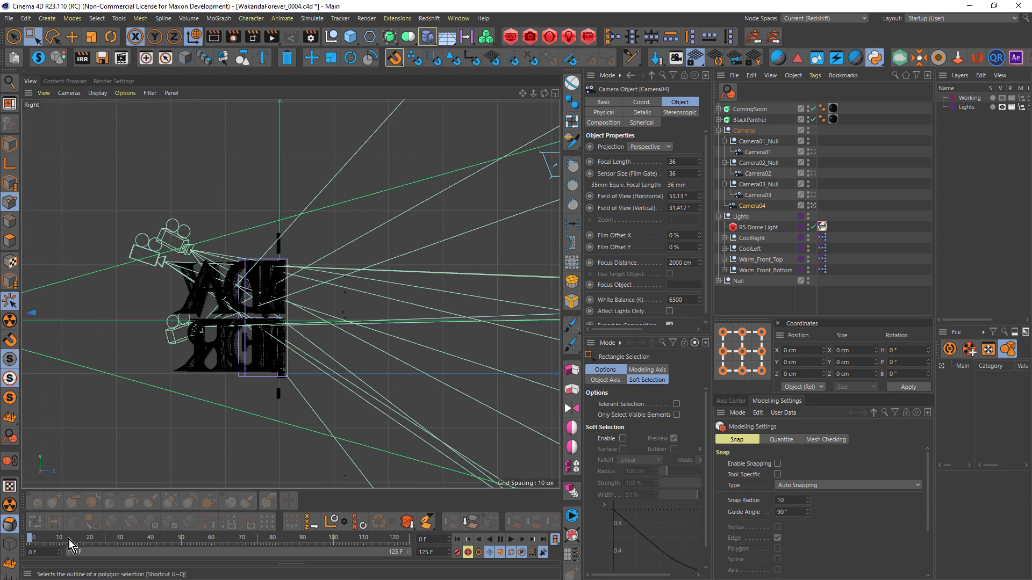
pyautogui.moveTo(46, 537); pyautogui.dragTo(197, 536)
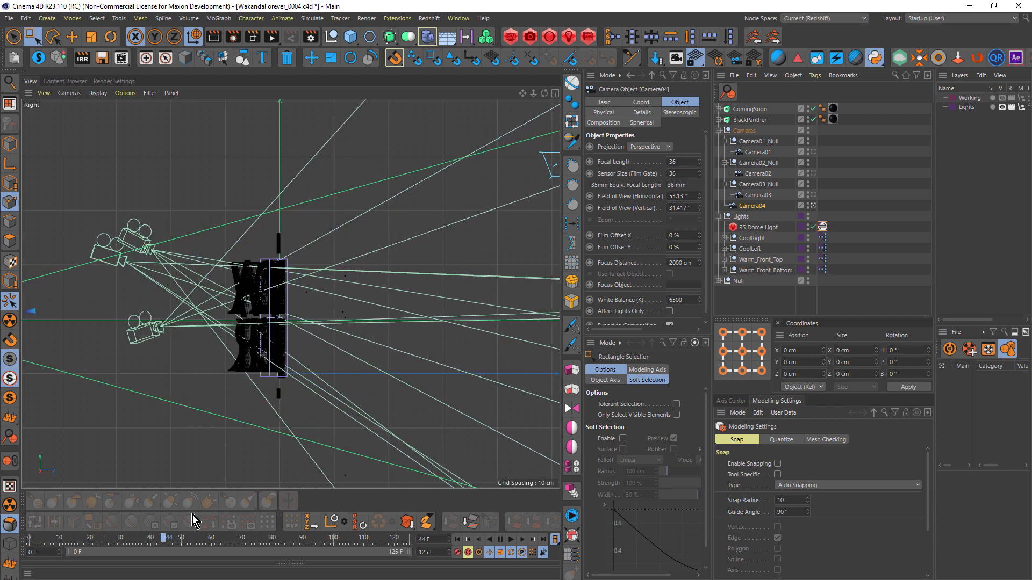
pyautogui.moveTo(129, 520); pyautogui.dragTo(246, 508)
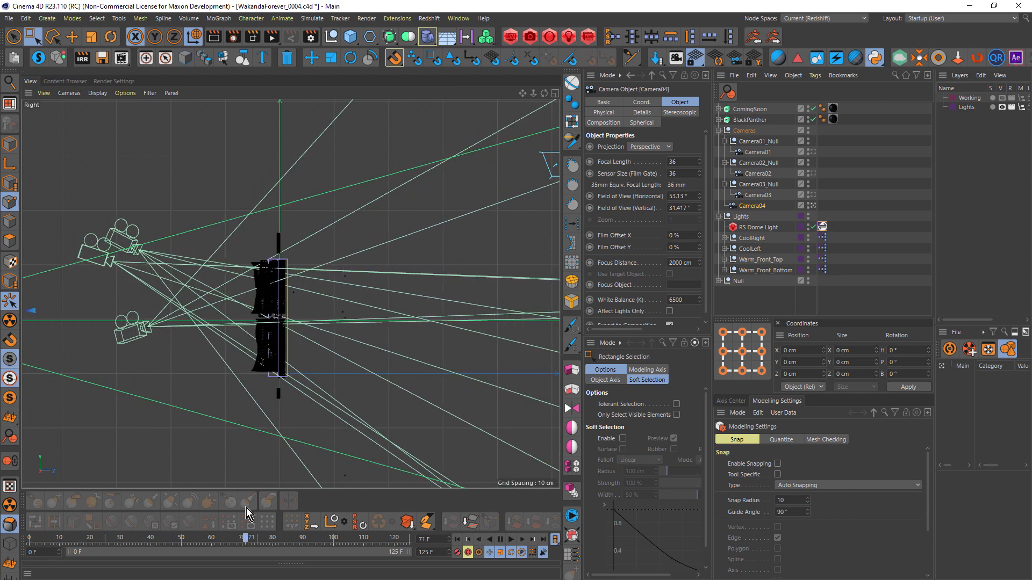
# Select the Cameras group and scrub the timeline back to frame 0 in the Right view to examine the title's bend
pyautogui.click(746, 132)
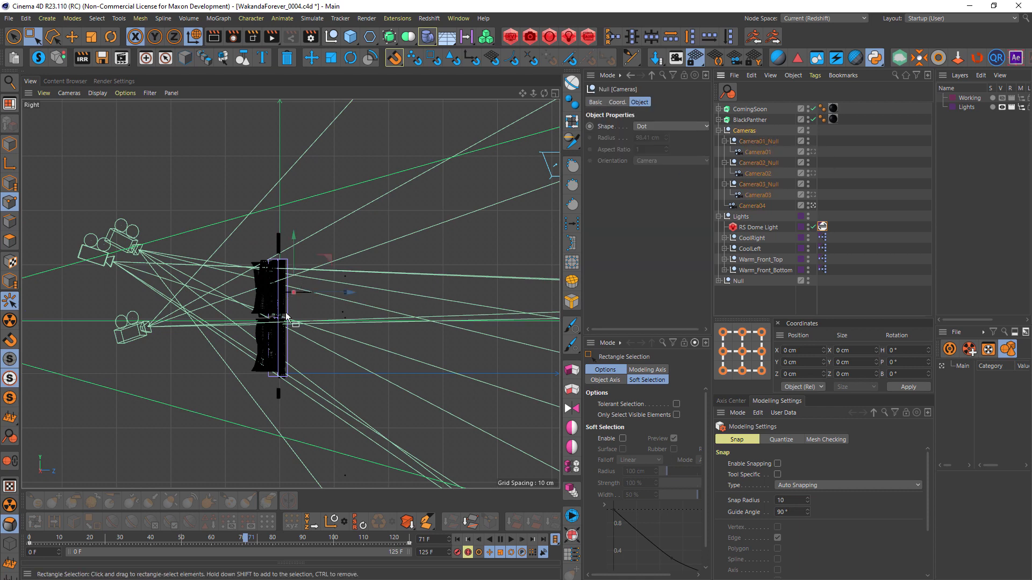
pyautogui.scroll(6, 310, 301)
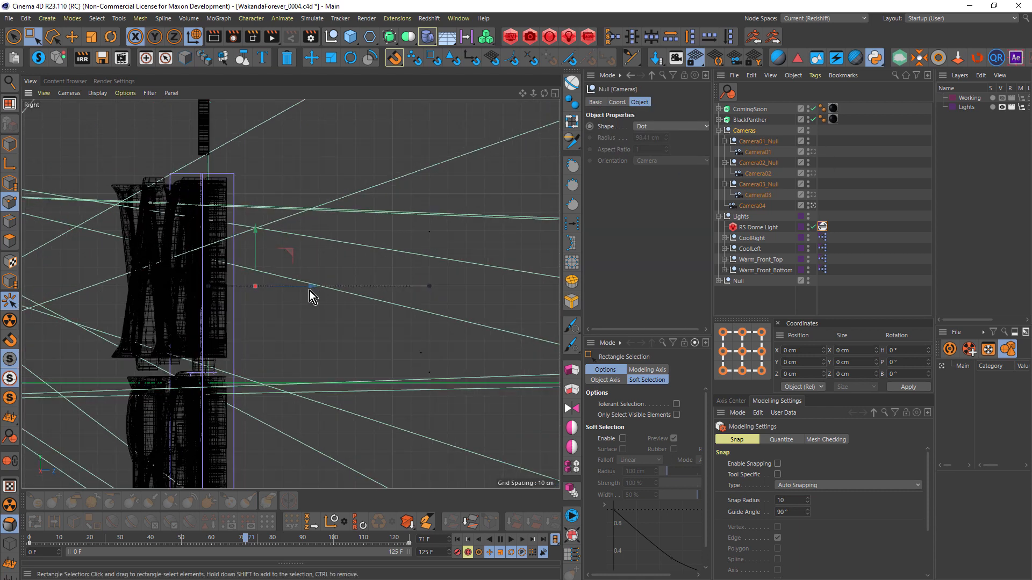
pyautogui.scroll(-3, 306, 290)
pyautogui.moveTo(94, 542); pyautogui.dragTo(16, 500)
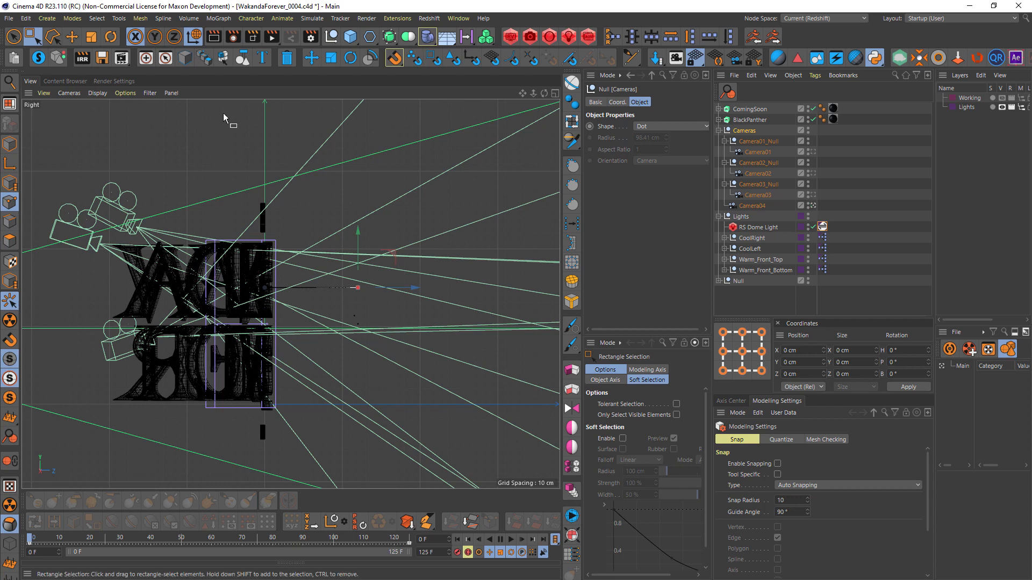
# Look through Camera01 in the Perspective view and examine the position and rotation coordinates of Camera01_Null
pyautogui.middleClick(221, 147)
pyautogui.middleClick(250, 217)
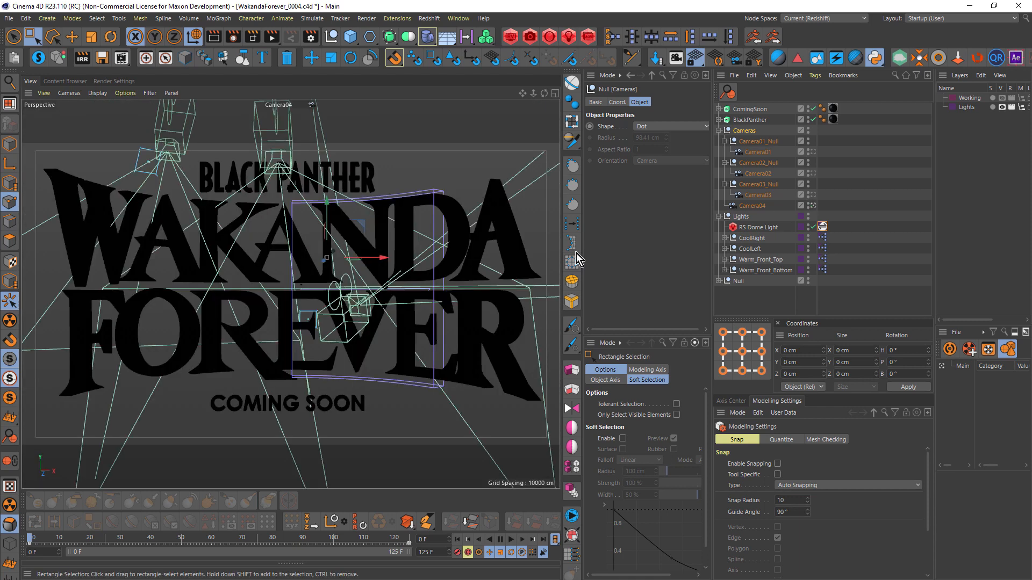
pyautogui.click(761, 142)
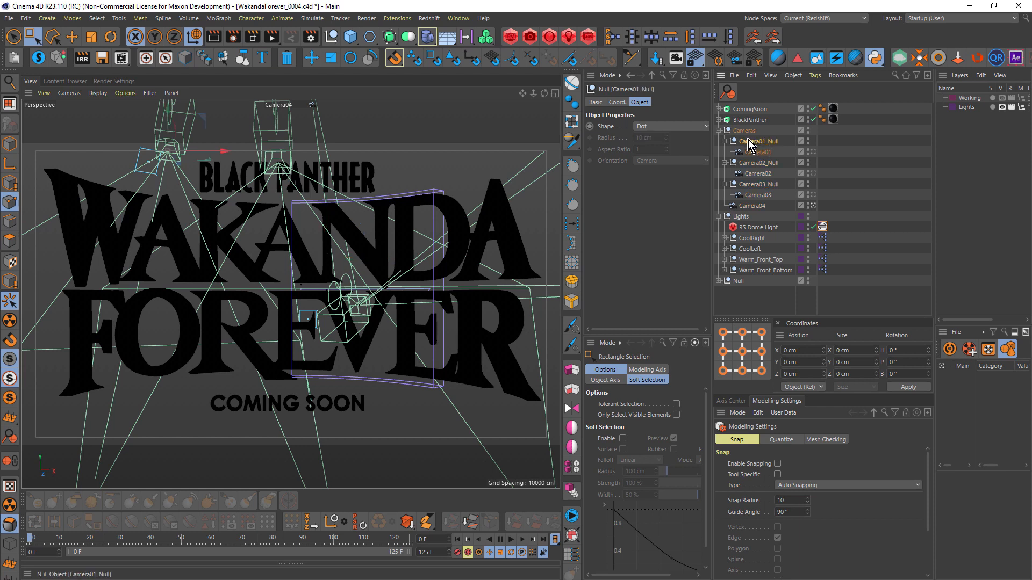
pyautogui.click(617, 102)
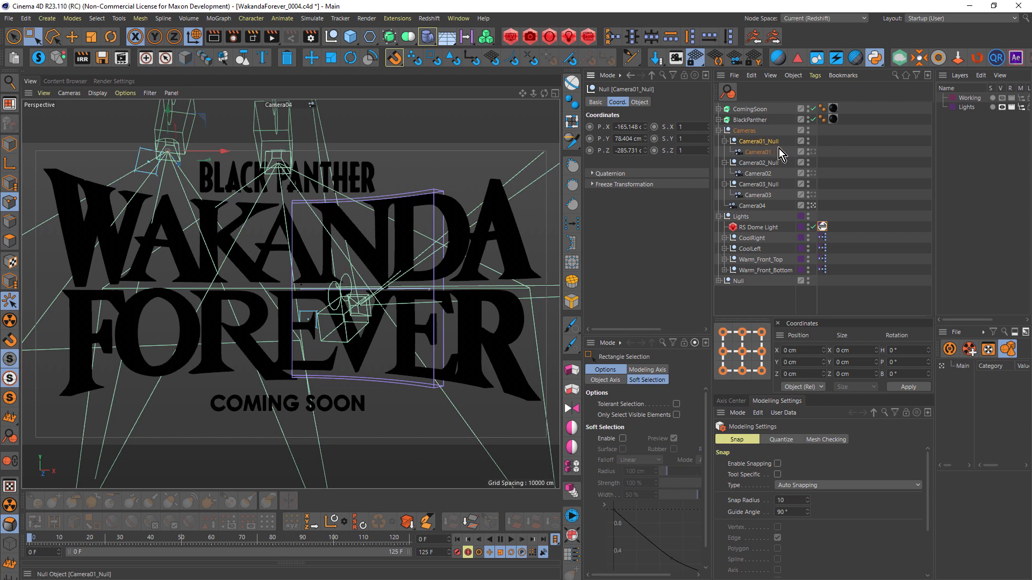
pyautogui.click(813, 152)
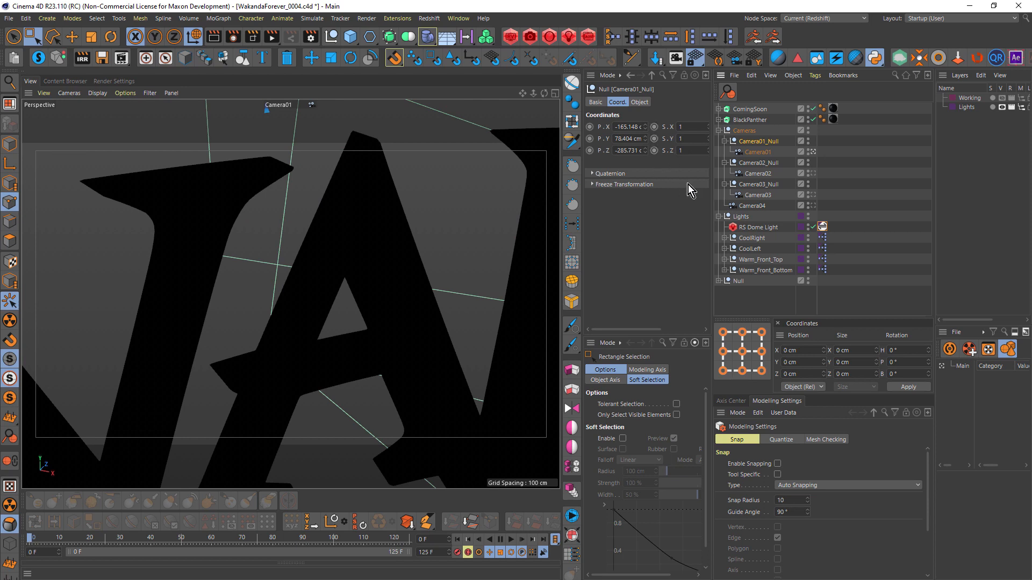
pyautogui.moveTo(582, 189); pyautogui.dragTo(492, 189)
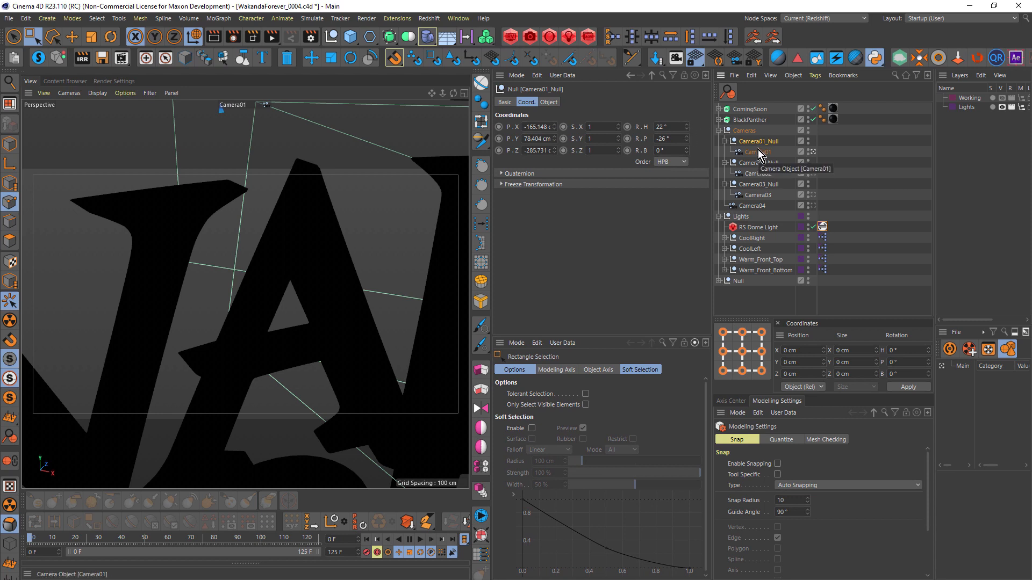
pyautogui.moveTo(687, 128); pyautogui.dragTo(689, 141)
pyautogui.click(687, 127)
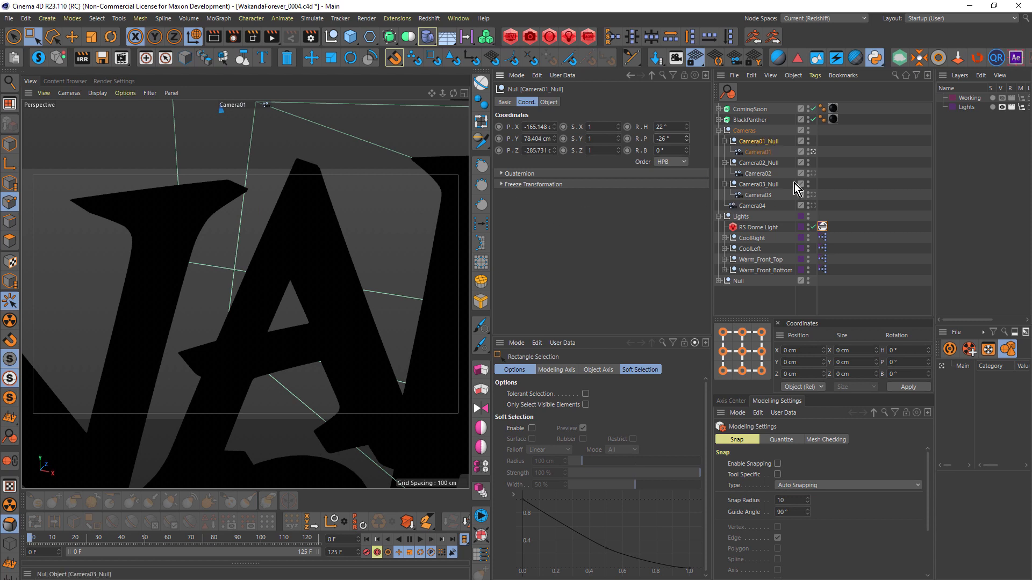
# Look through Camera02 and Camera03, and select Camera03 to examine its movement in the Right view
pyautogui.click(814, 173)
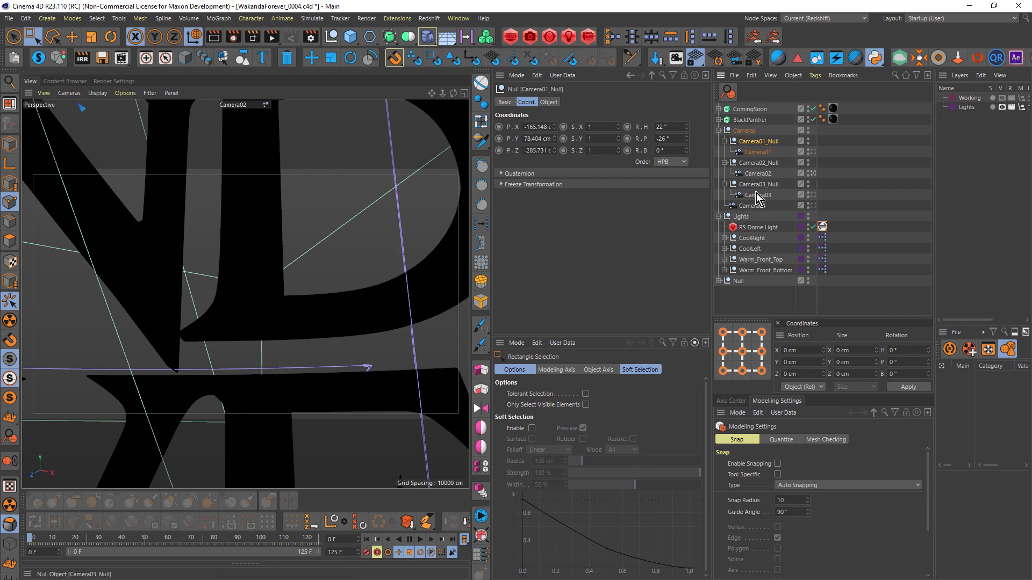
pyautogui.click(814, 195)
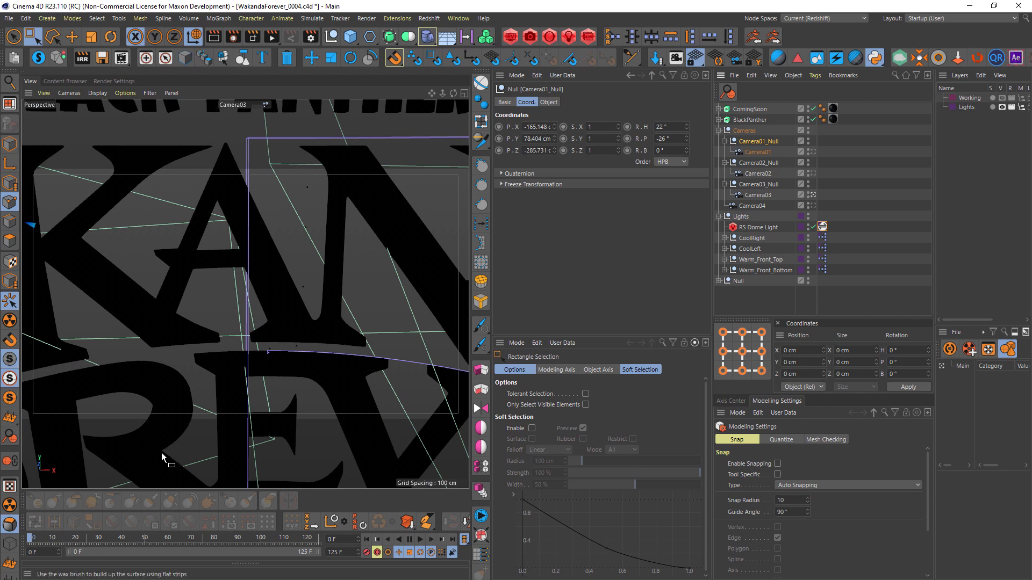
pyautogui.middleClick(326, 256)
pyautogui.middleClick(179, 371)
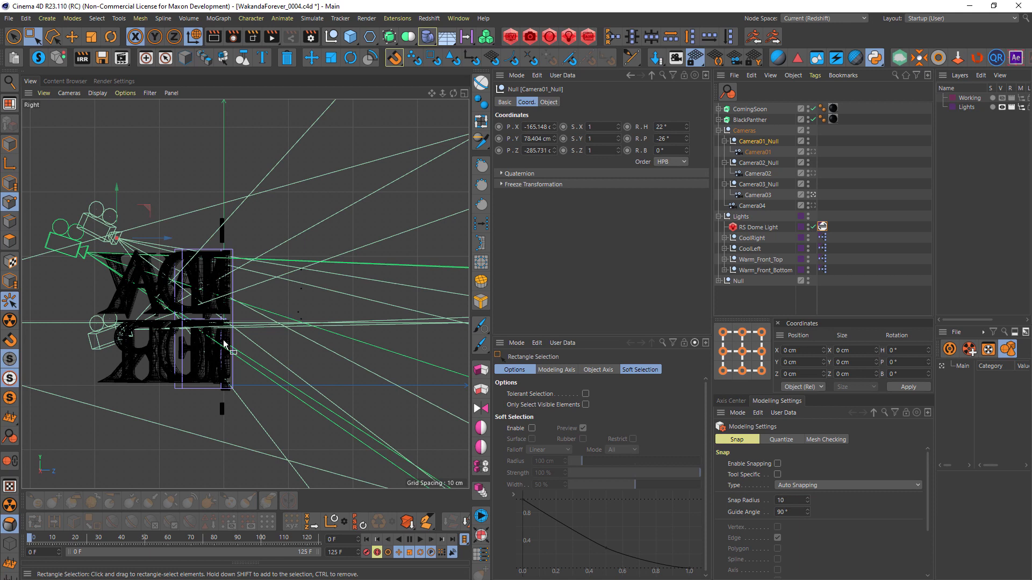
pyautogui.click(759, 173)
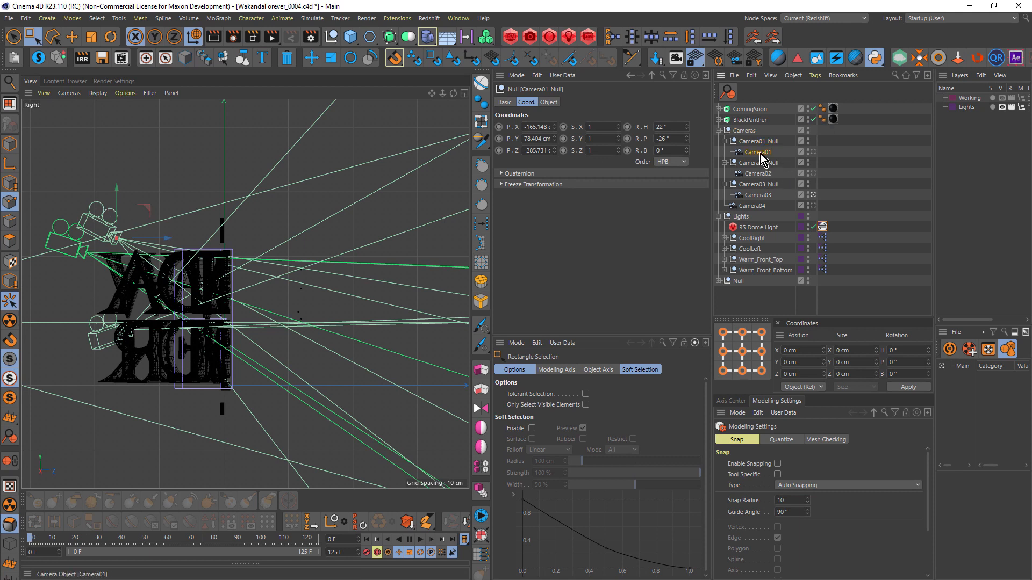
pyautogui.click(758, 196)
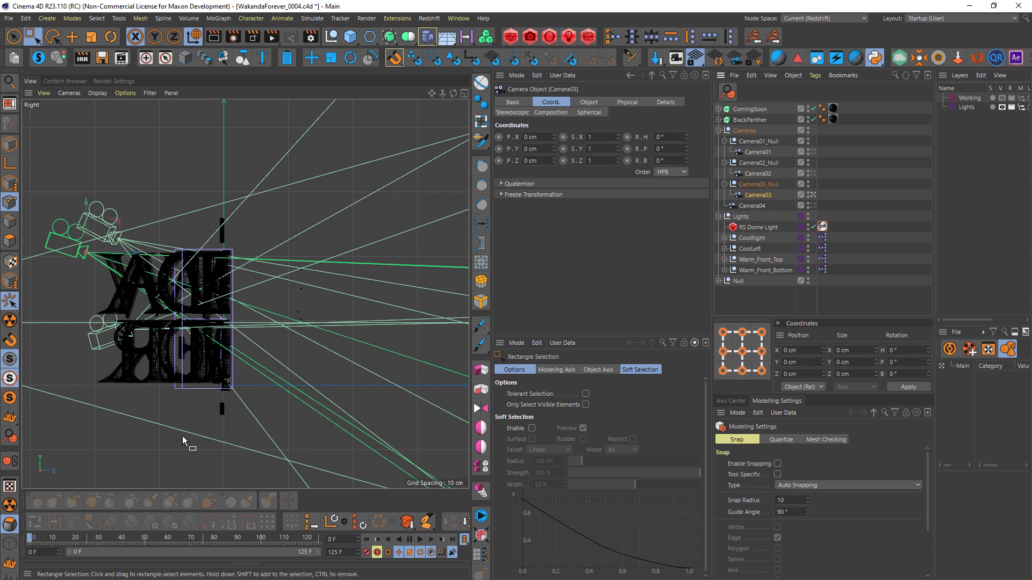
pyautogui.moveTo(51, 538); pyautogui.dragTo(16, 497)
# Show all four views and scrub to frame 73 through Camera03 and back to frame 0 through Camera04
pyautogui.middleClick(71, 462)
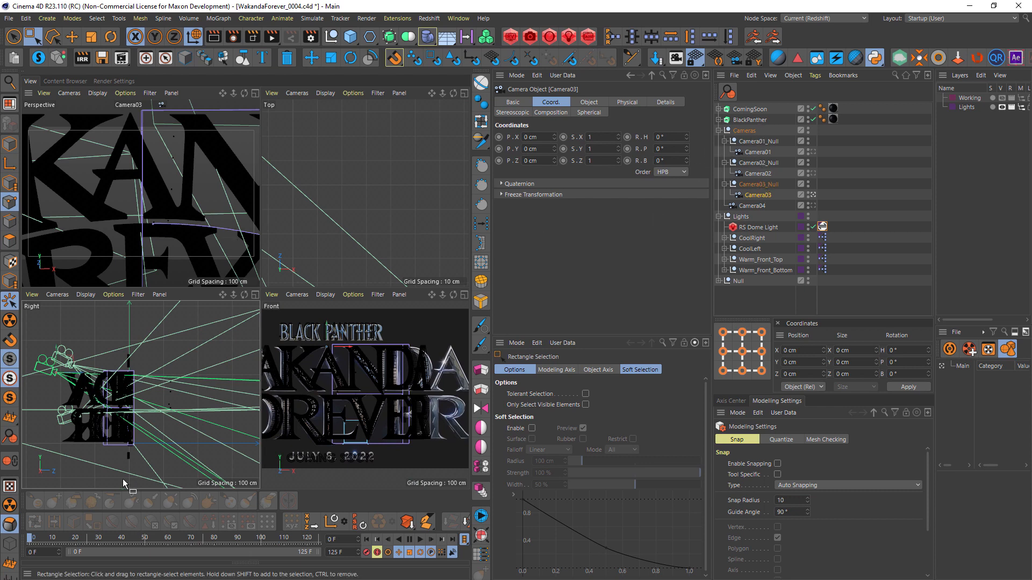
pyautogui.moveTo(123, 536); pyautogui.dragTo(198, 533)
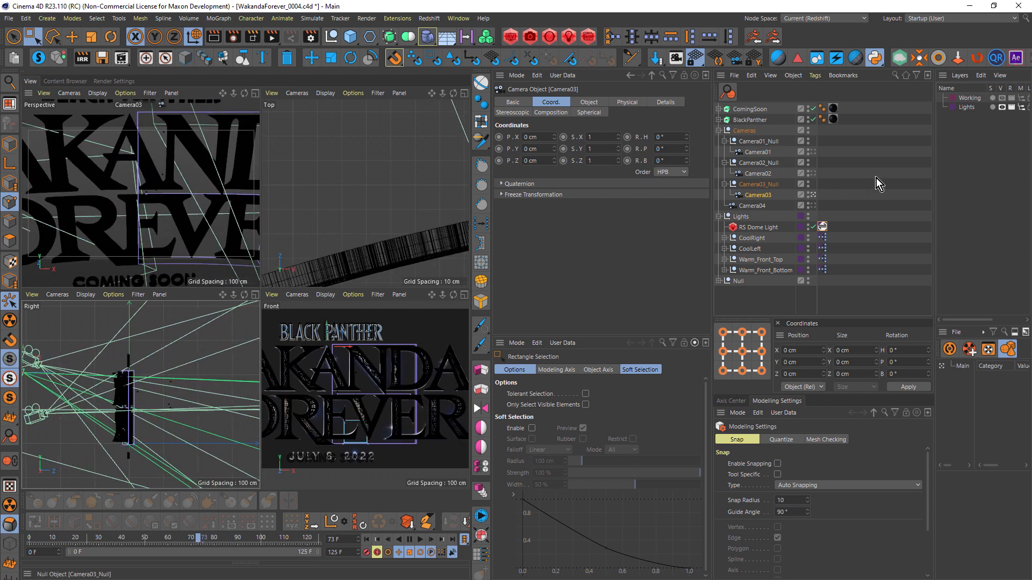
pyautogui.click(812, 206)
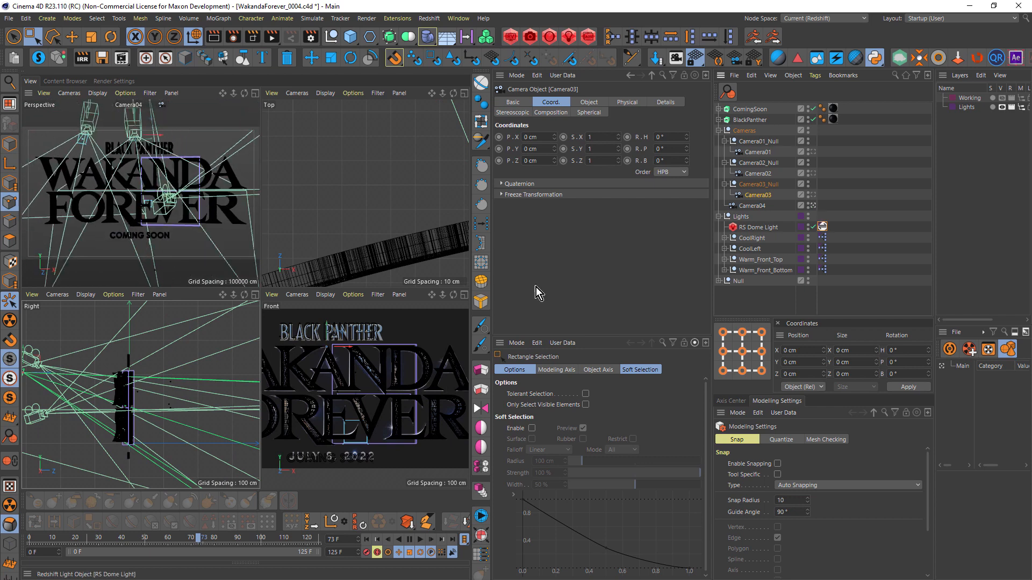
pyautogui.moveTo(176, 539); pyautogui.dragTo(1, 536)
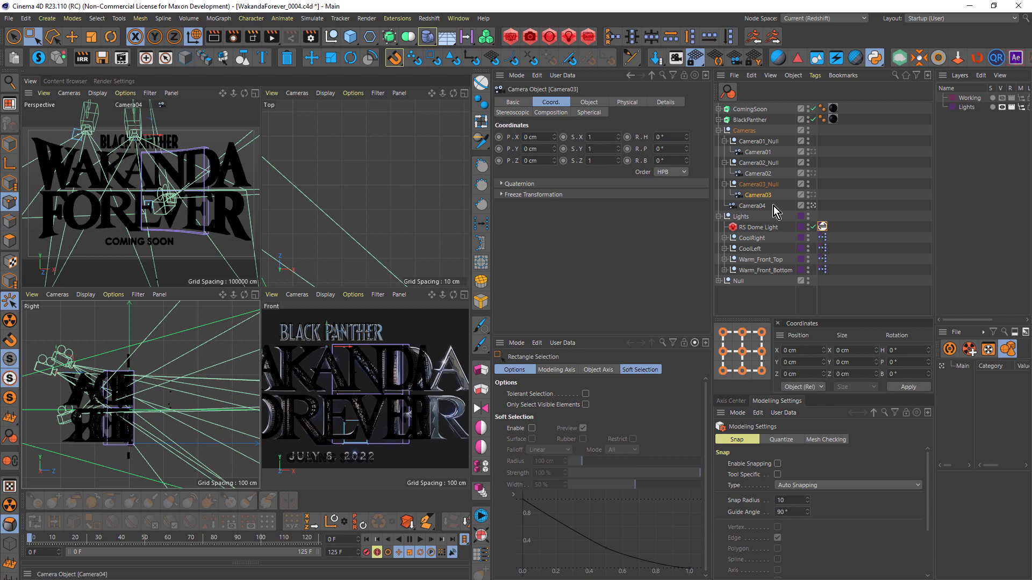
# Collapse the Lights group, expand the bottom Null, and toggle its Bend deformer off and on to compare the title's shape
pyautogui.click(720, 216)
pyautogui.click(719, 226)
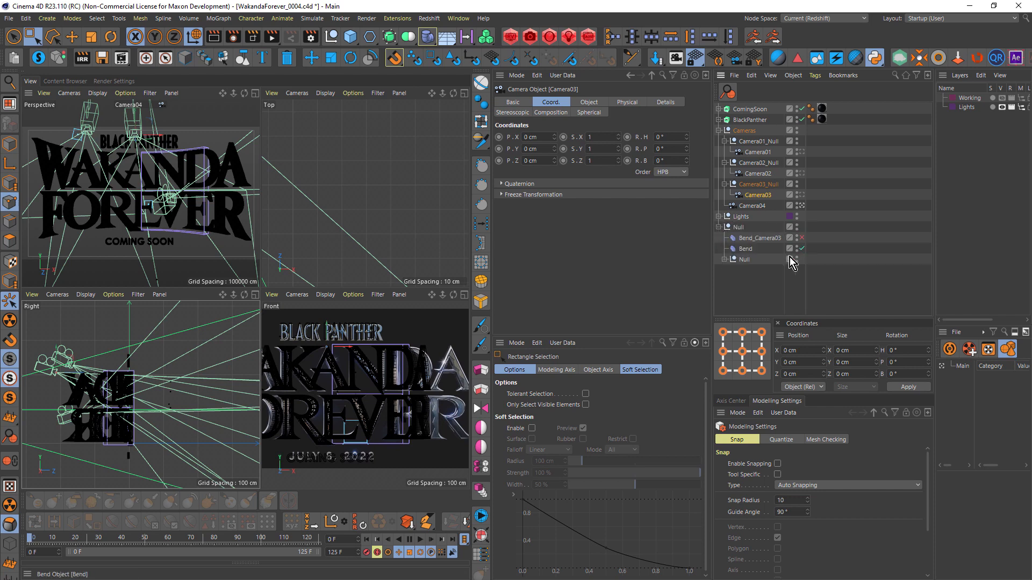
pyautogui.click(745, 249)
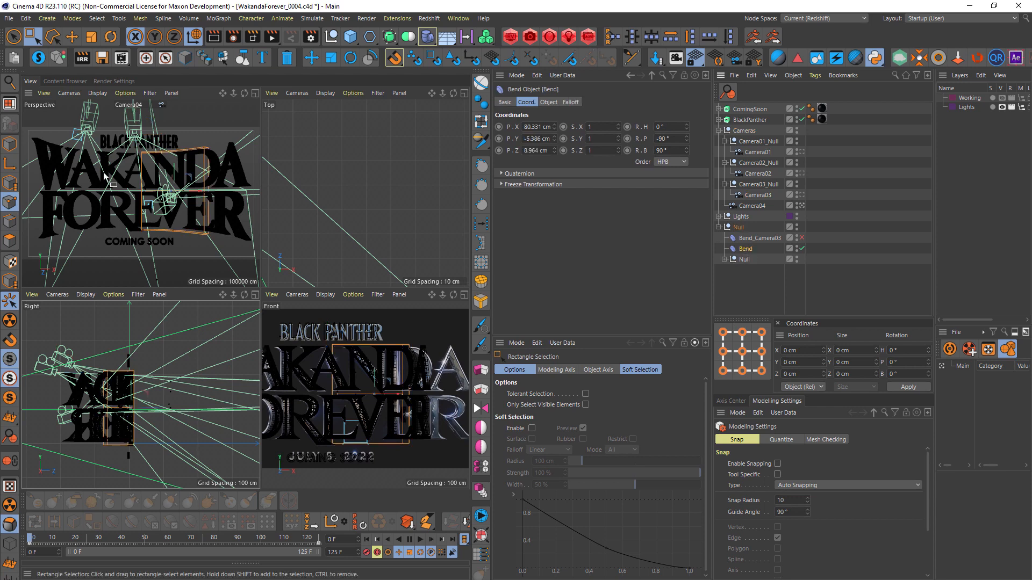
pyautogui.click(801, 248)
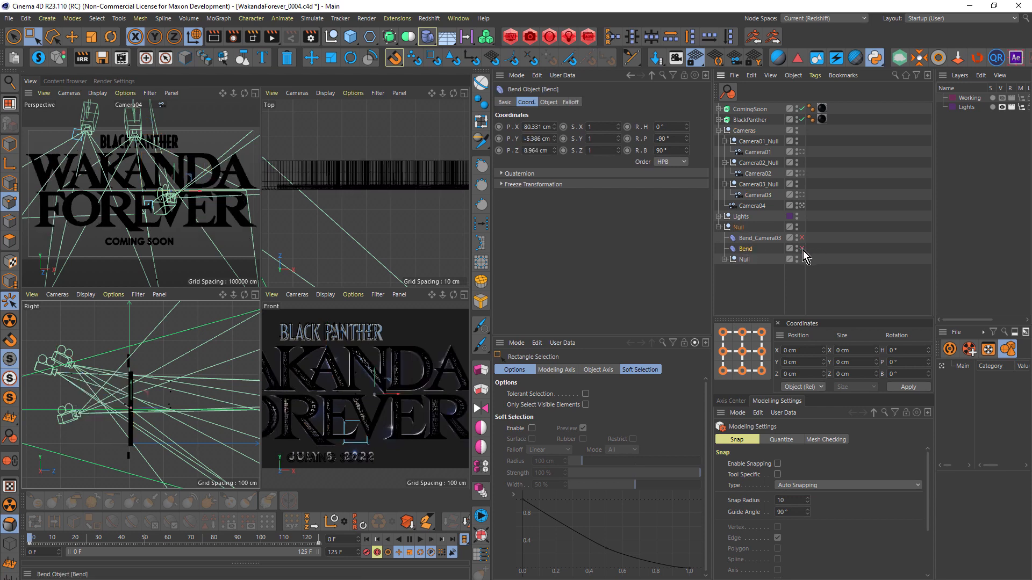
pyautogui.click(802, 248)
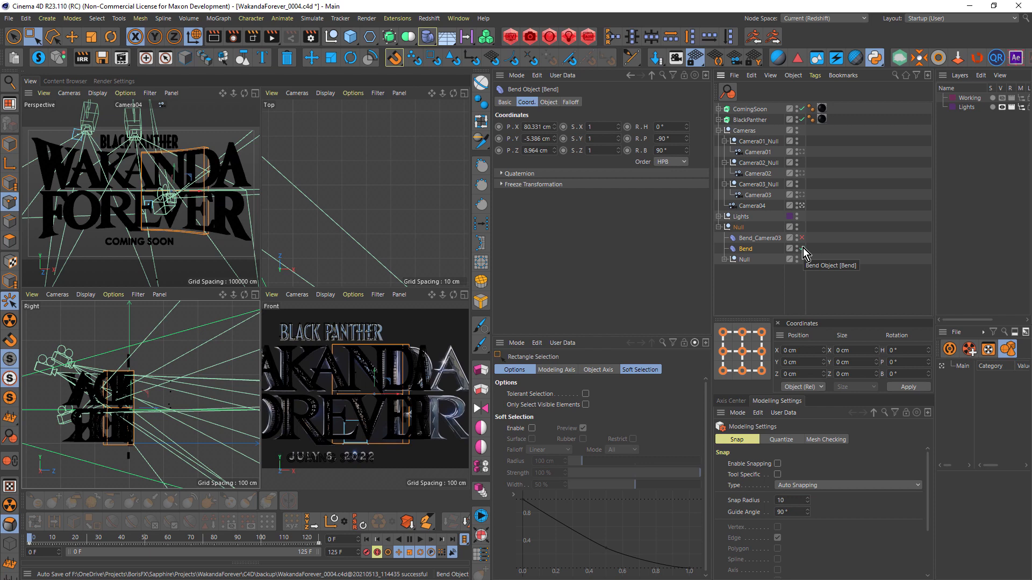
# Maximize the Perspective view, show the Bend deformer's object properties, and scrub the timeline to examine its animated strength
pyautogui.middleClick(198, 158)
pyautogui.click(549, 102)
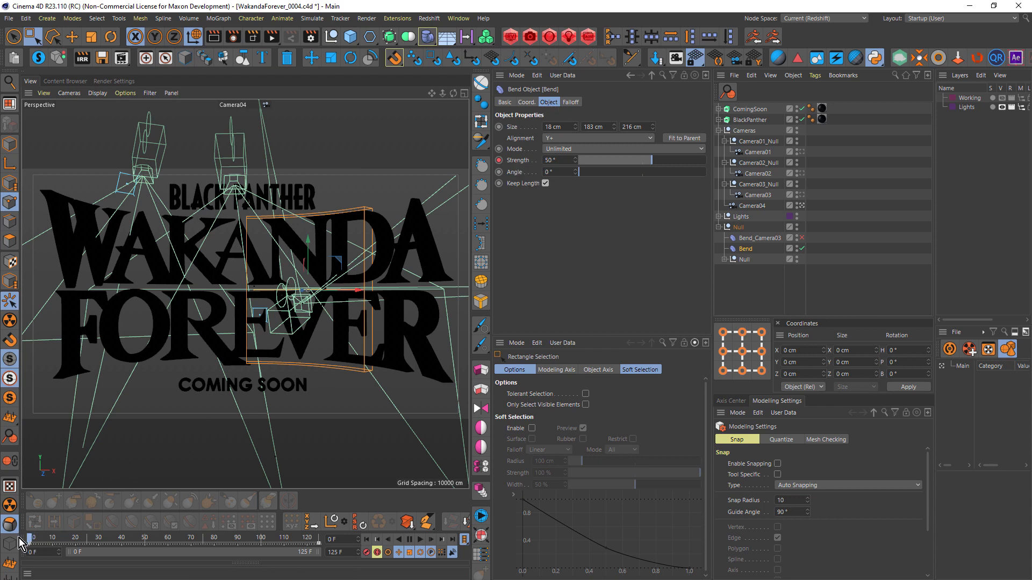
pyautogui.moveTo(30, 541); pyautogui.dragTo(3, 521)
# Look through Camera03 and scrub the timeline to examine the title's bend in the close-up, ending at frame 0
pyautogui.click(802, 195)
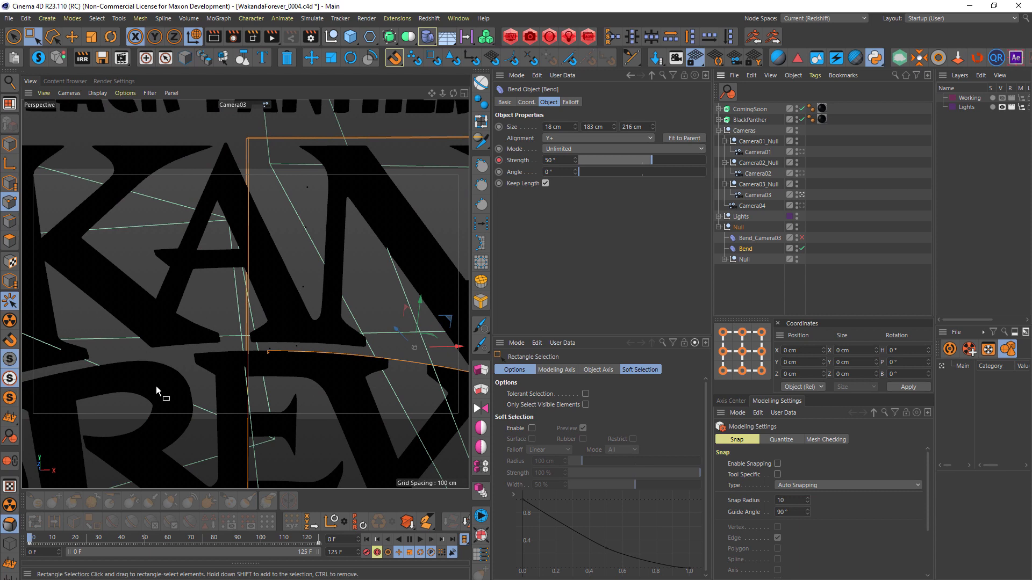
pyautogui.moveTo(37, 541); pyautogui.dragTo(79, 522)
pyautogui.moveTo(192, 515); pyautogui.dragTo(1, 489)
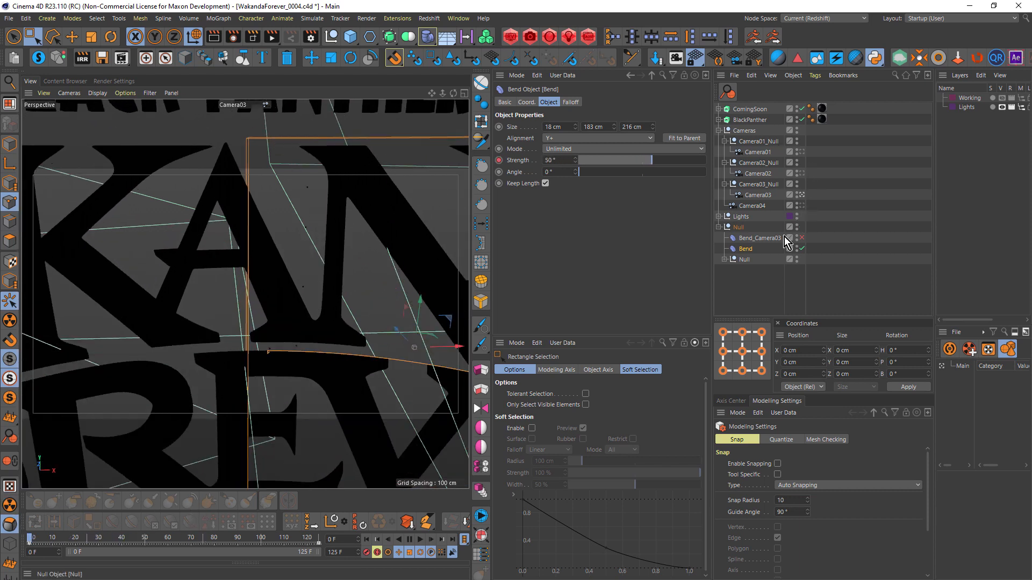
# Disable Bend, enable Bend_Camera03, and compare its effect at frame 16 through Camera03, Camera01 and Camera04
pyautogui.click(801, 248)
pyautogui.click(801, 238)
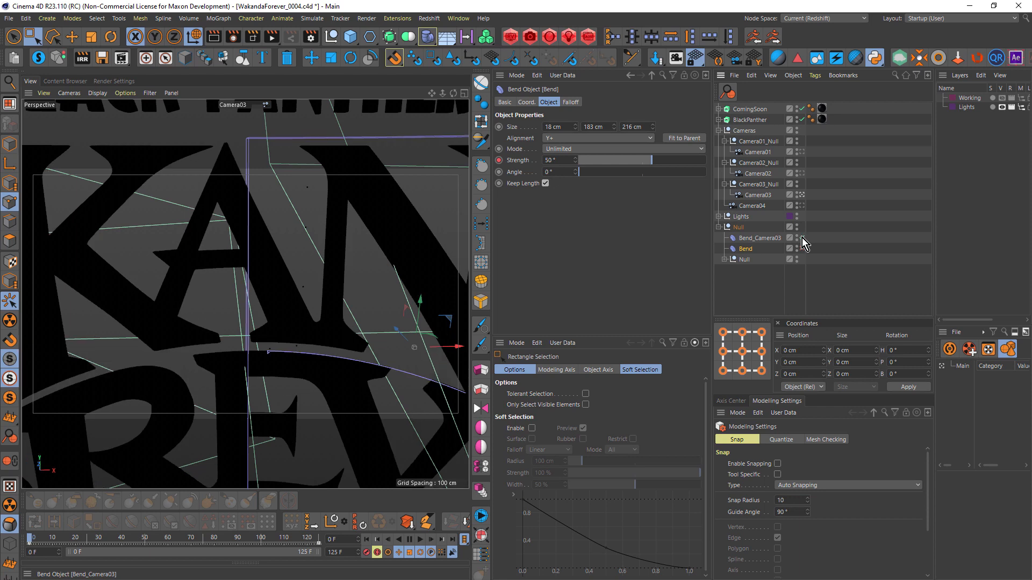
pyautogui.click(759, 238)
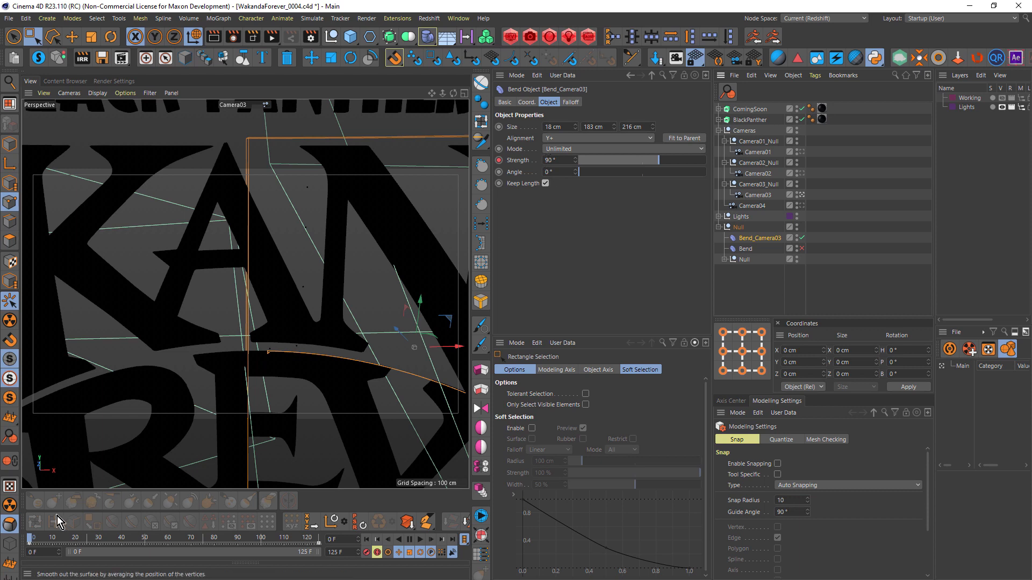
pyautogui.moveTo(35, 537); pyautogui.dragTo(66, 531)
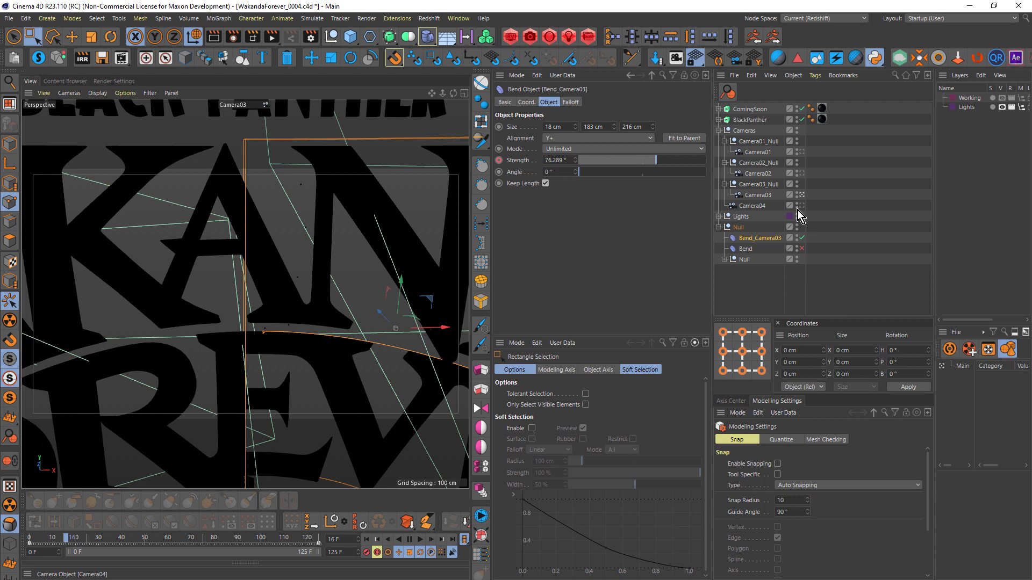
pyautogui.click(801, 151)
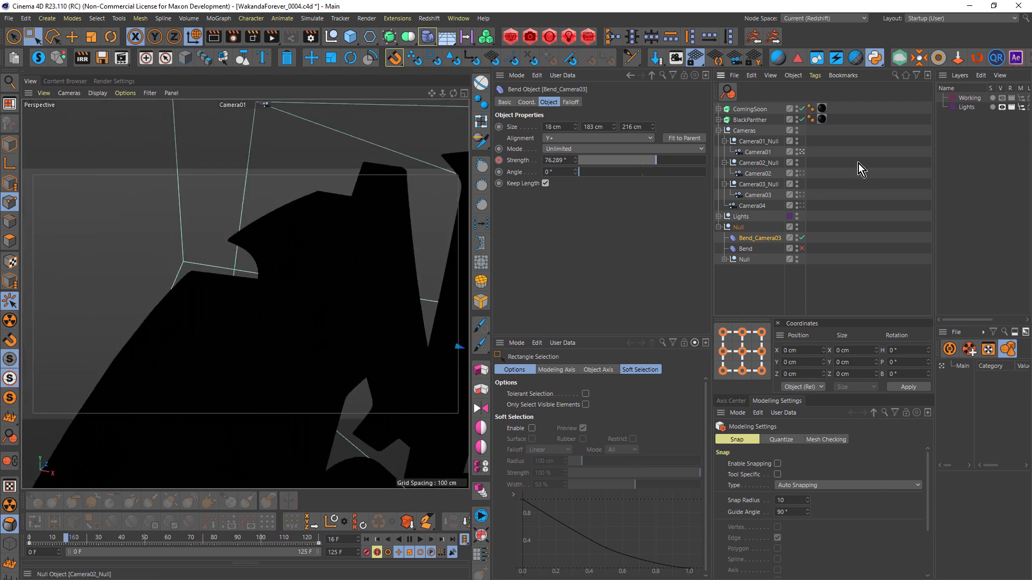
pyautogui.click(802, 206)
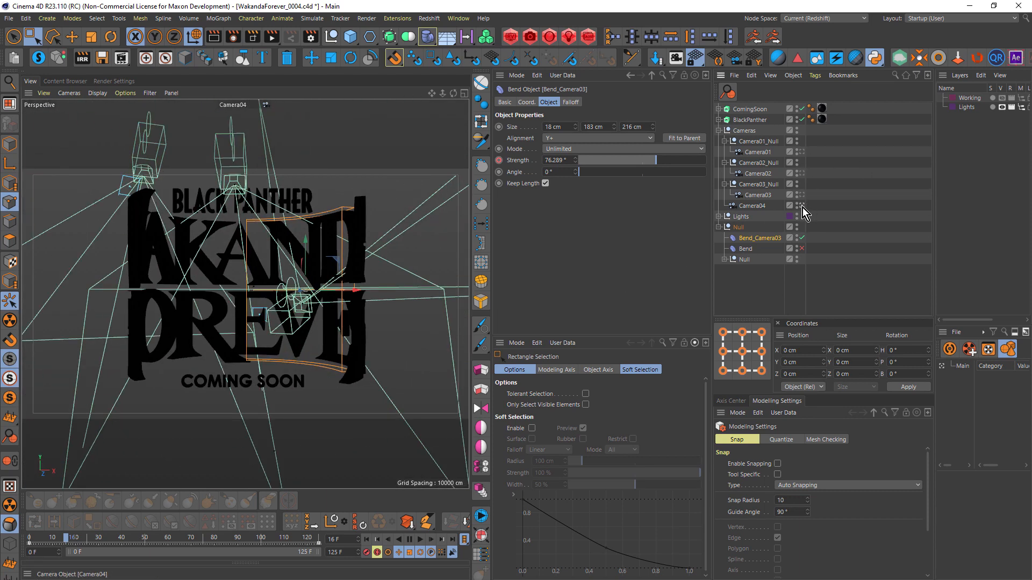
# Enable Bend, disable Bend_Camera03, and scrub the timeline back to frame 0 through Camera04
pyautogui.click(802, 245)
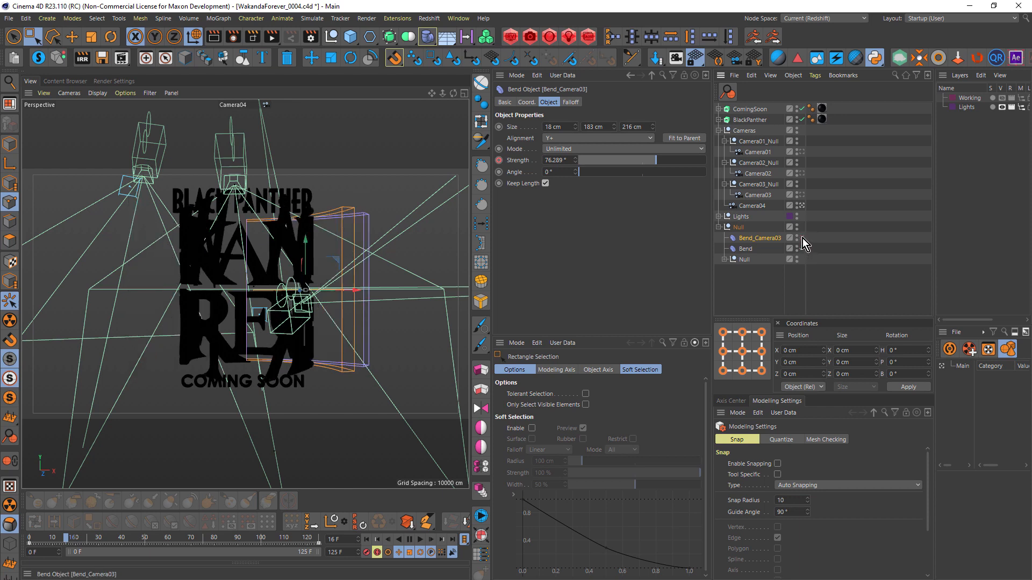
pyautogui.click(802, 237)
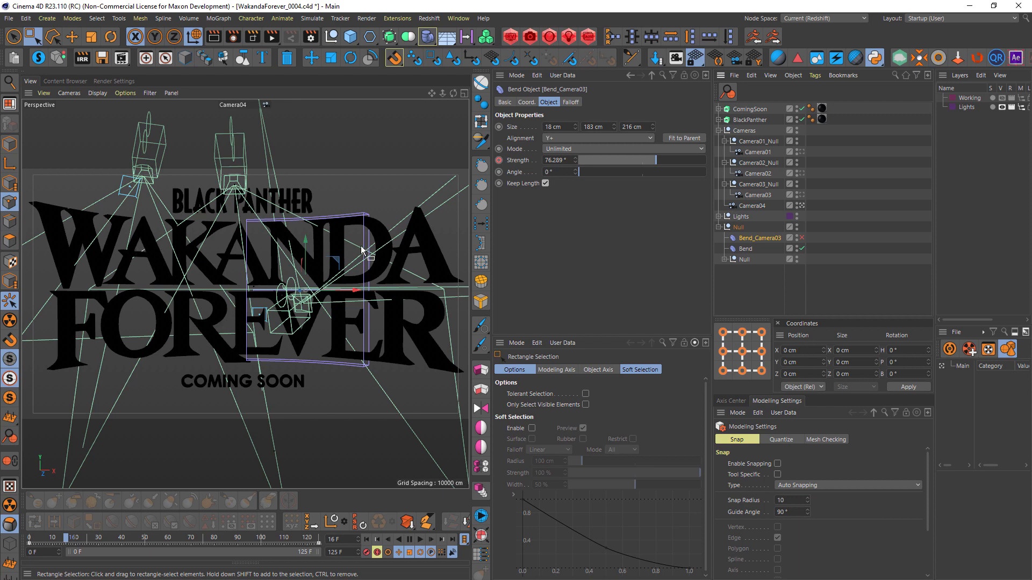
pyautogui.moveTo(53, 536); pyautogui.dragTo(30, 549)
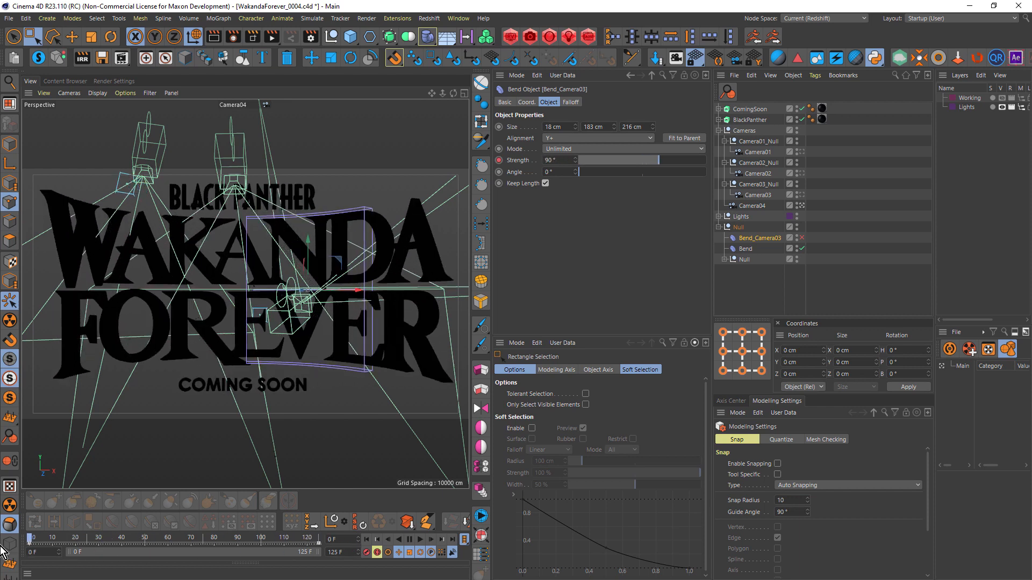
# Enable Bend_Camera03 in place of Bend and look through Camera03
pyautogui.click(801, 248)
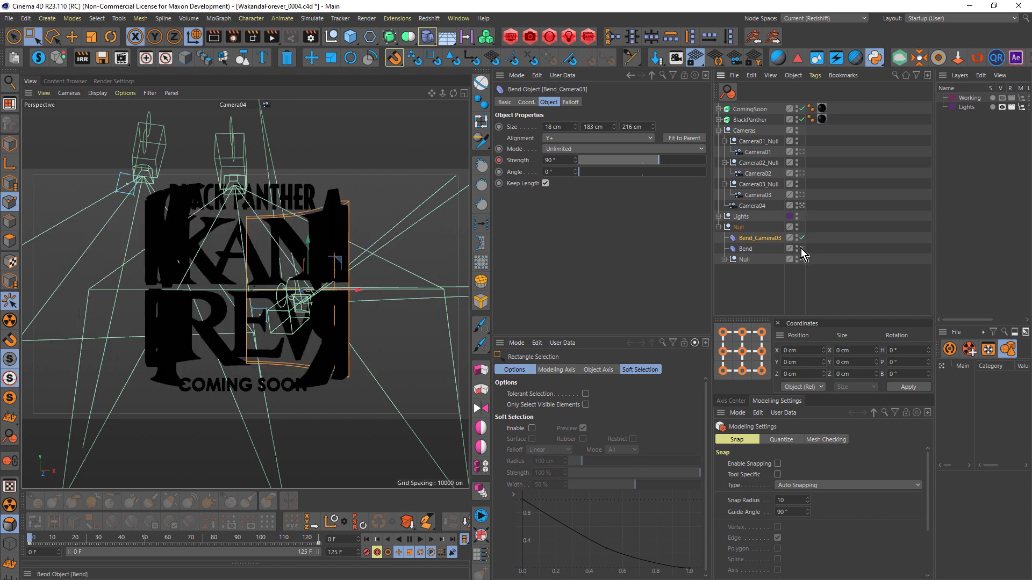
pyautogui.click(801, 195)
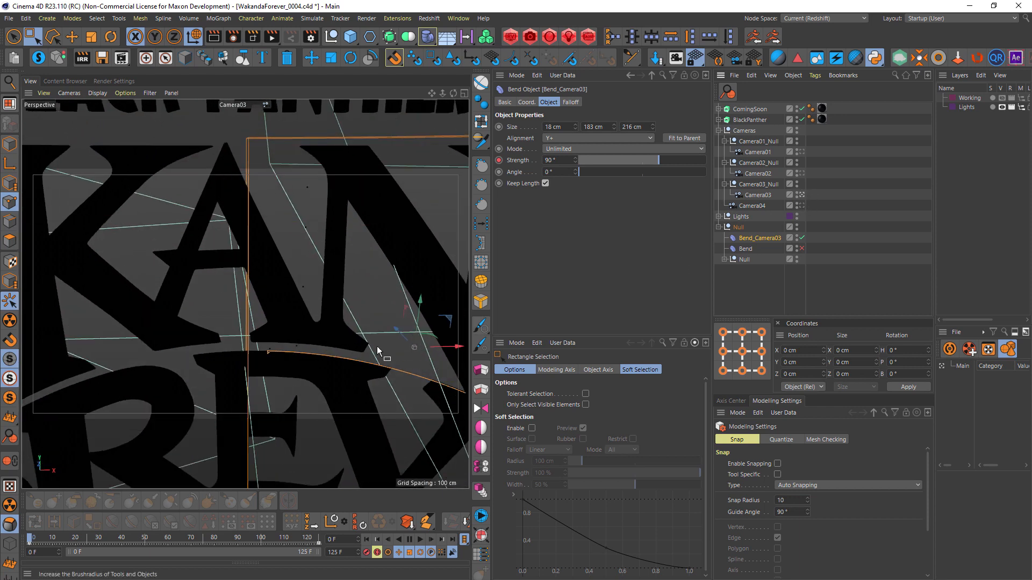
# Expand the inner Null, look through Camera04 and enable Bend in place of Bend_Camera03
pyautogui.moveTo(36, 543)
pyautogui.mouseDown()
pyautogui.moveTo(166, 524)
pyautogui.moveTo(86, 524)
pyautogui.moveTo(208, 514)
pyautogui.moveTo(27, 528)
pyautogui.mouseUp()
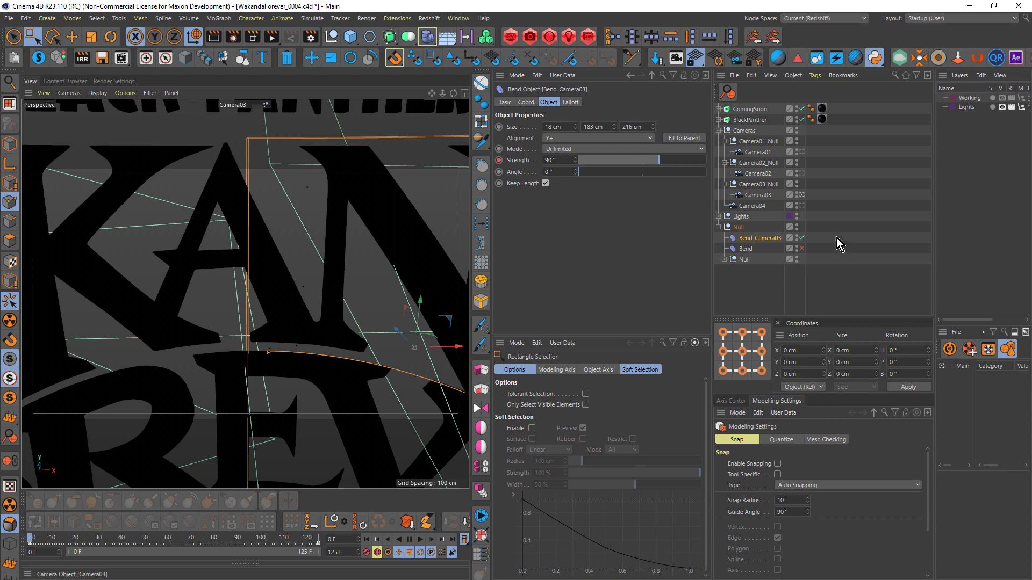
pyautogui.click(723, 259)
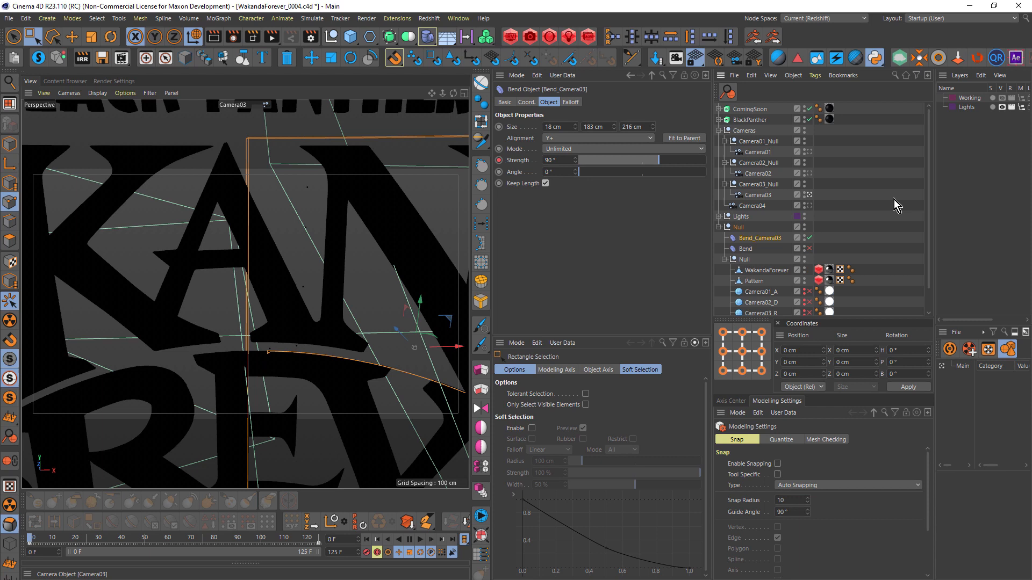
pyautogui.scroll(-2, 907, 226)
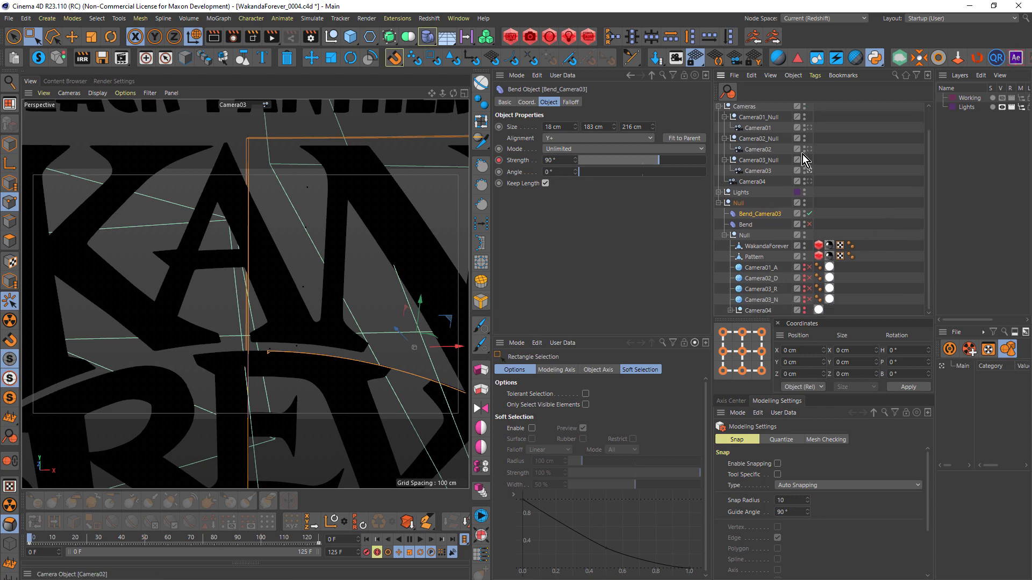
pyautogui.click(808, 182)
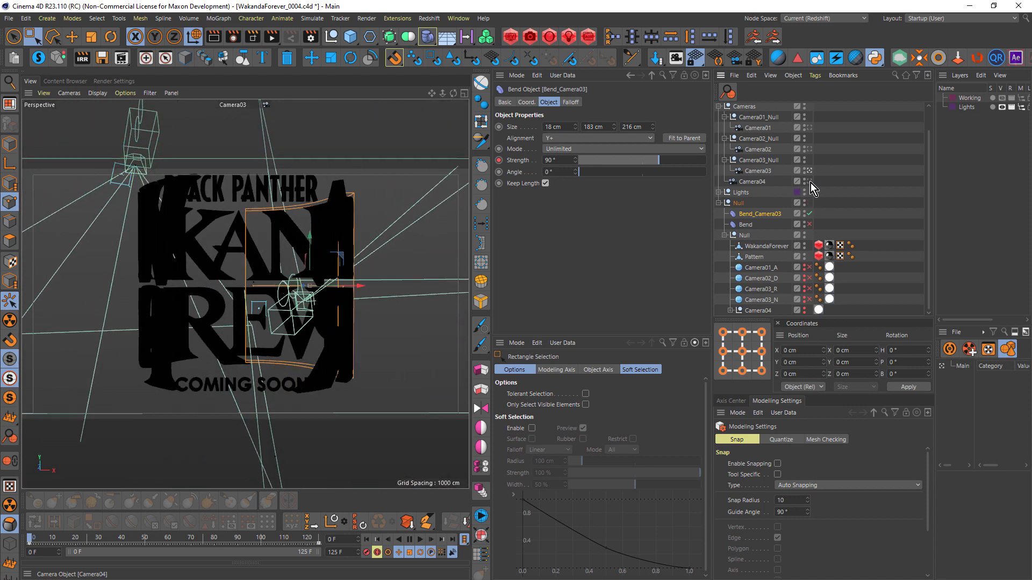
pyautogui.click(809, 225)
pyautogui.click(809, 214)
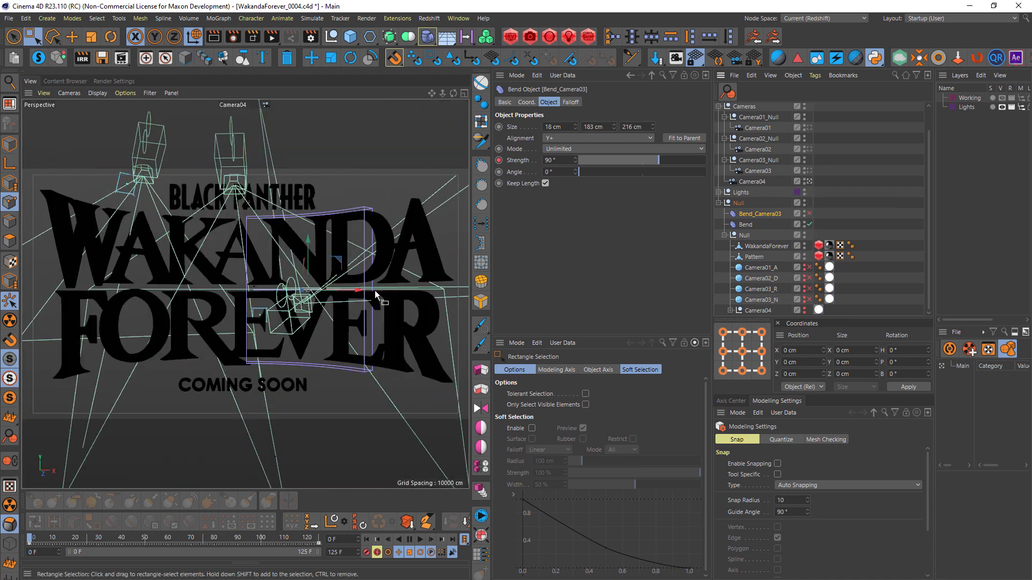
# Compare the title mesh with the reference image in the Front view, ending in the four-view layout
pyautogui.middleClick(331, 247)
pyautogui.middleClick(405, 387)
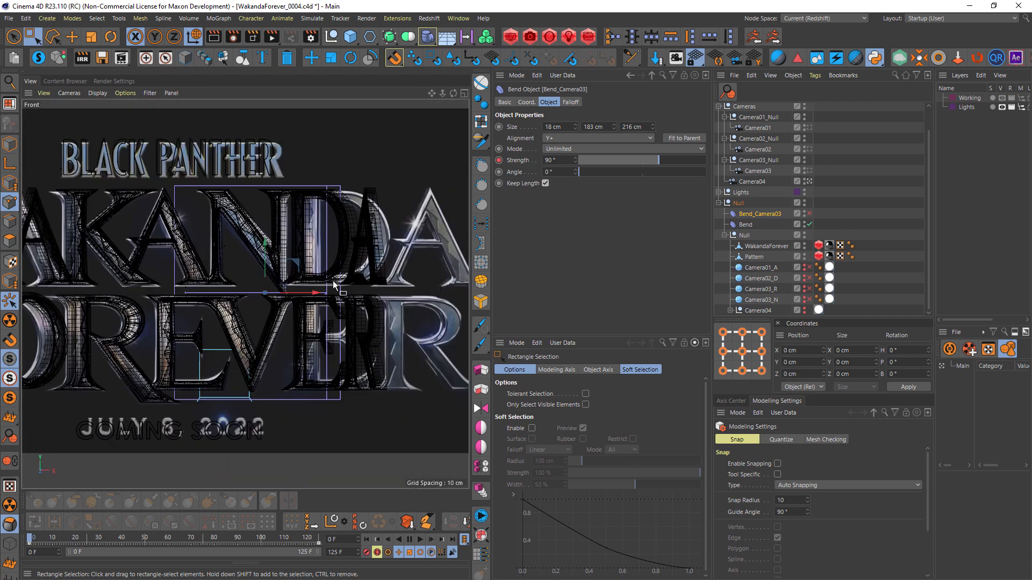
pyautogui.scroll(2, 414, 226)
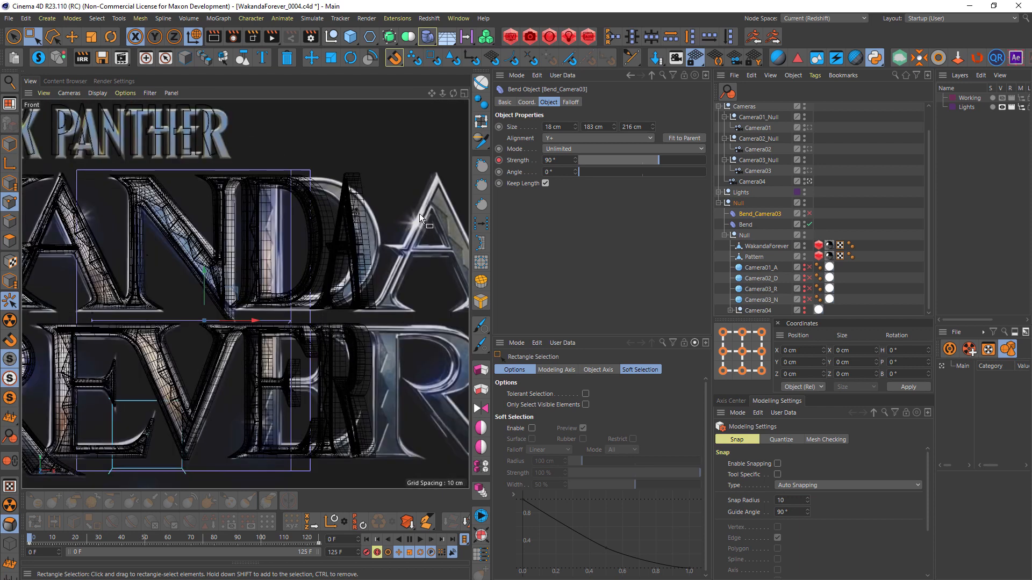
pyautogui.middleClick(414, 242)
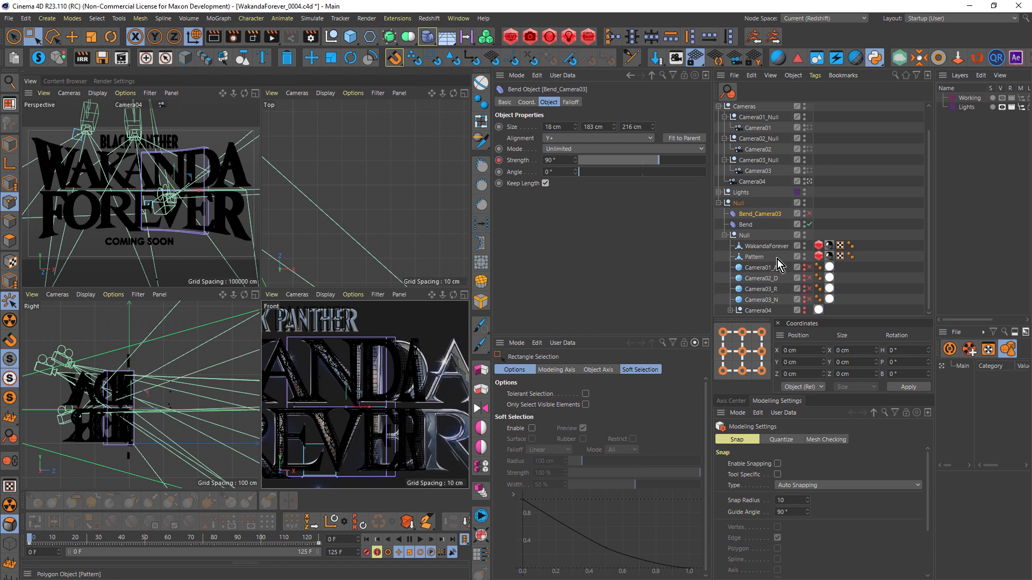
# Select the Camera01_A sphere, leave Camera04 in the maximized perspective view, and hide the Lights group and all cameras there
pyautogui.click(759, 268)
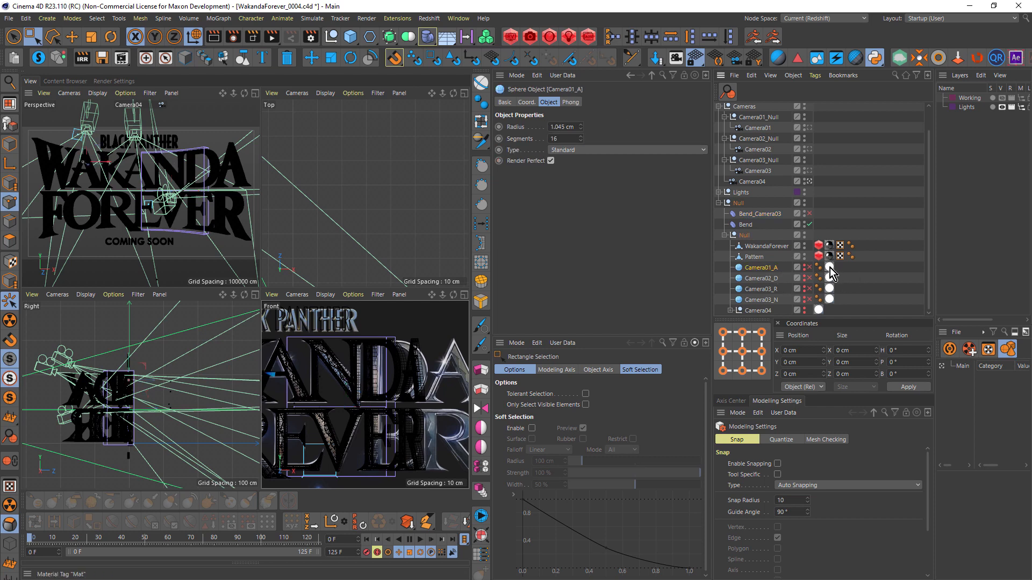
pyautogui.middleClick(195, 185)
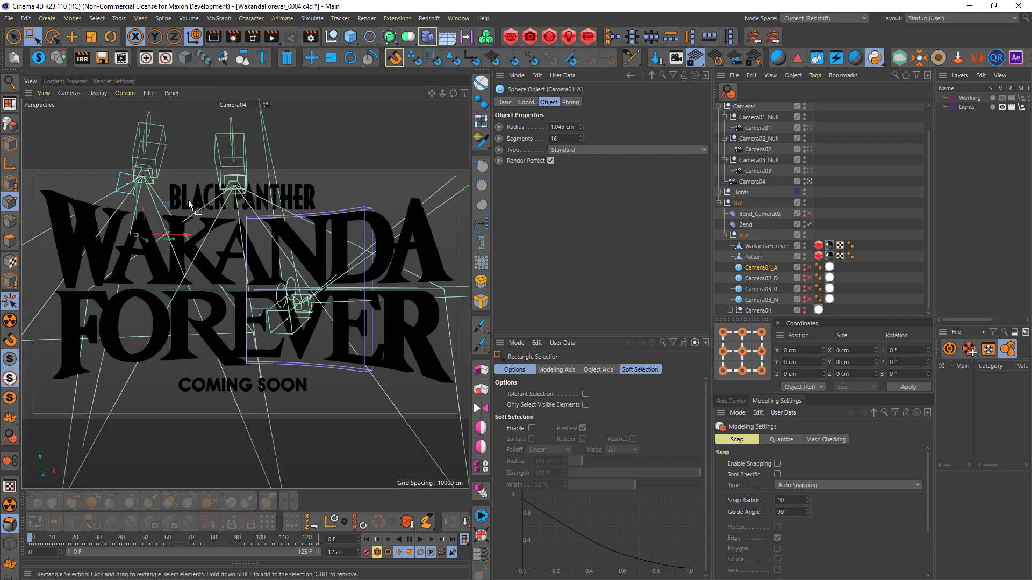
pyautogui.click(809, 182)
pyautogui.keyDown('alt'); pyautogui.moveTo(168, 255); pyautogui.dragTo(331, 235); pyautogui.keyUp('alt')
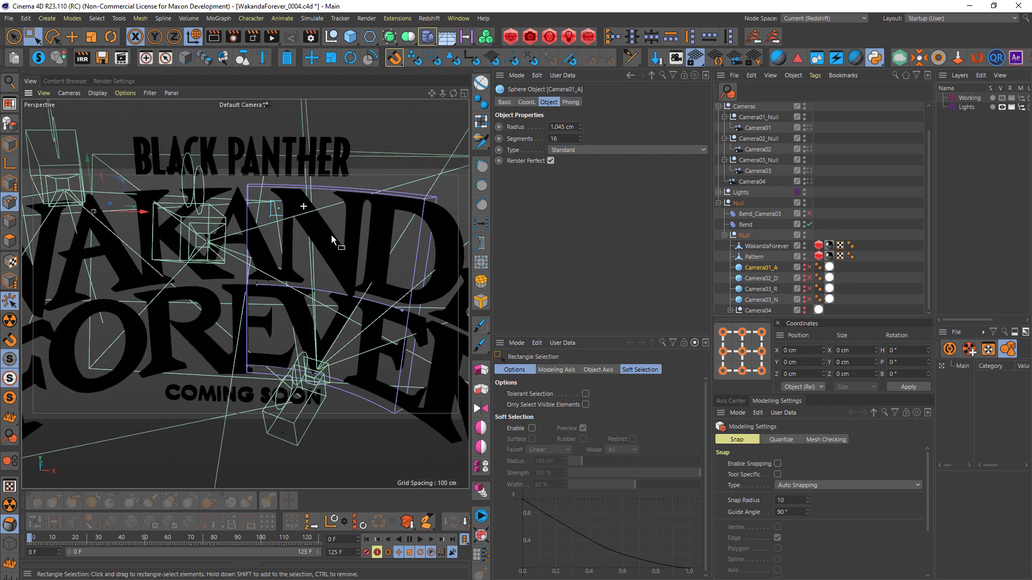
pyautogui.click(804, 192)
pyautogui.keyDown('alt'); pyautogui.moveTo(200, 252); pyautogui.dragTo(361, 202); pyautogui.keyUp('alt')
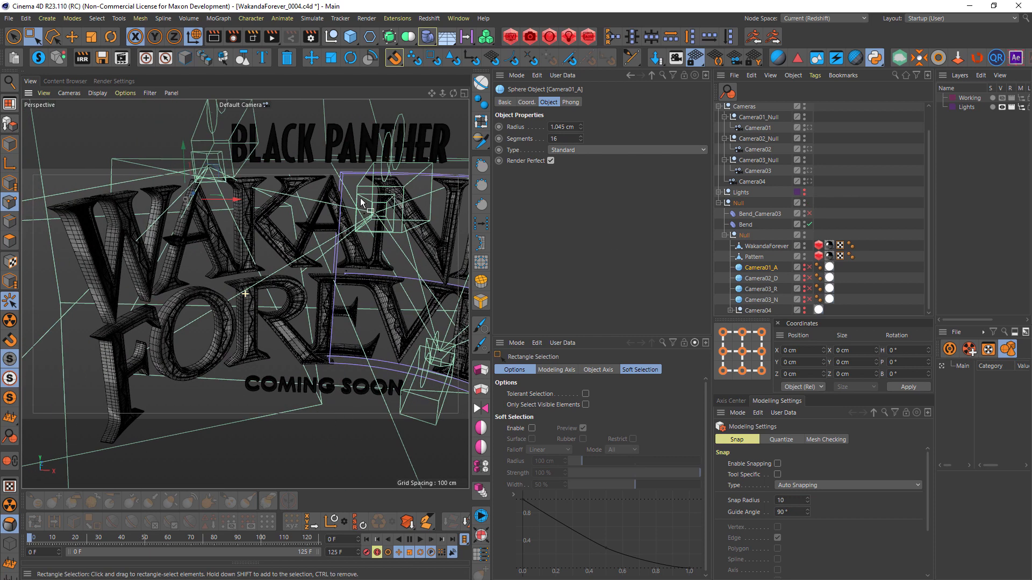
pyautogui.click(150, 93)
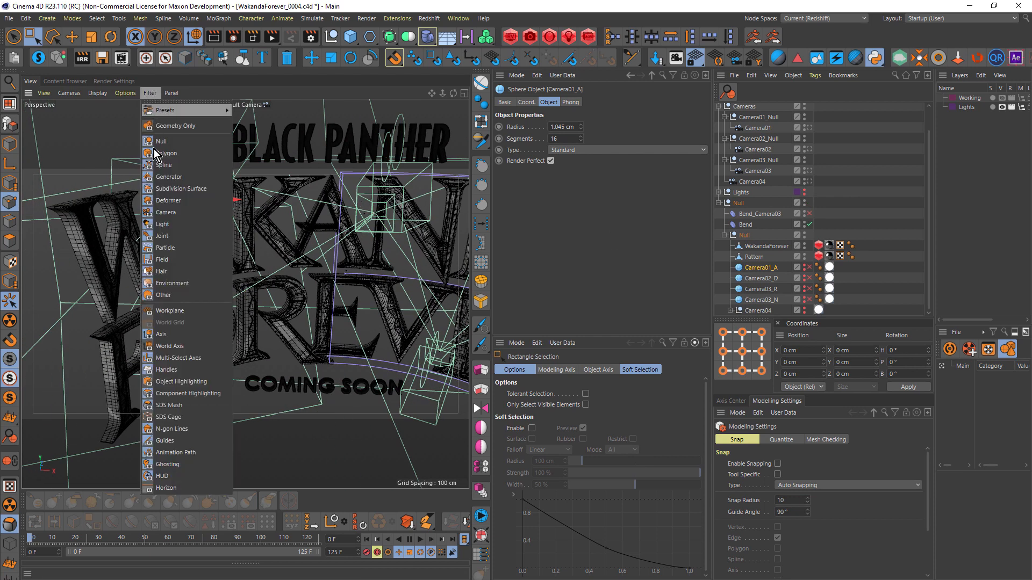
pyautogui.click(164, 213)
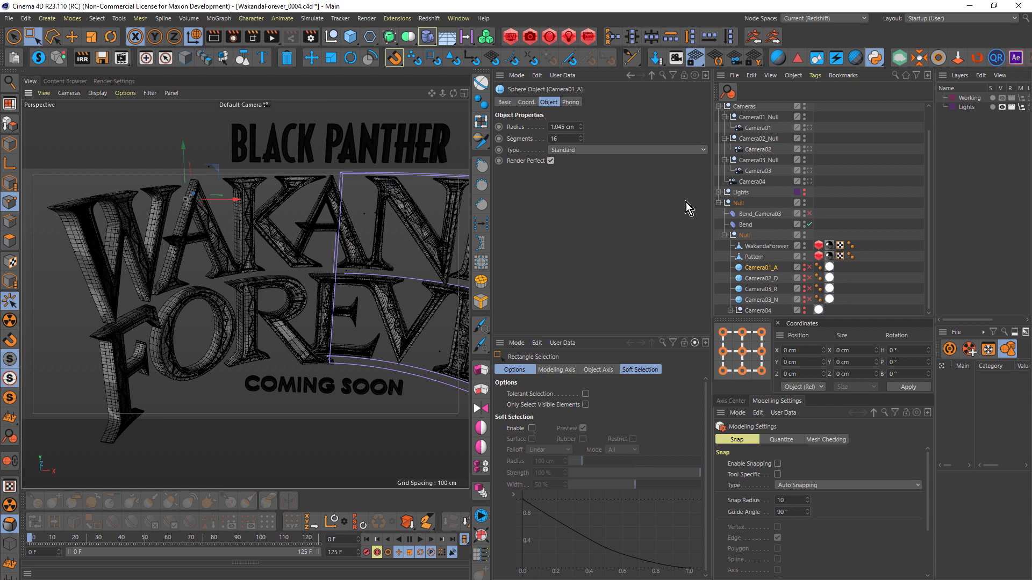
# Select the Camera04 null holding the spheres, disable Bend, and bring the sphere on the letter W into close-up
pyautogui.click(808, 289)
pyautogui.click(756, 314)
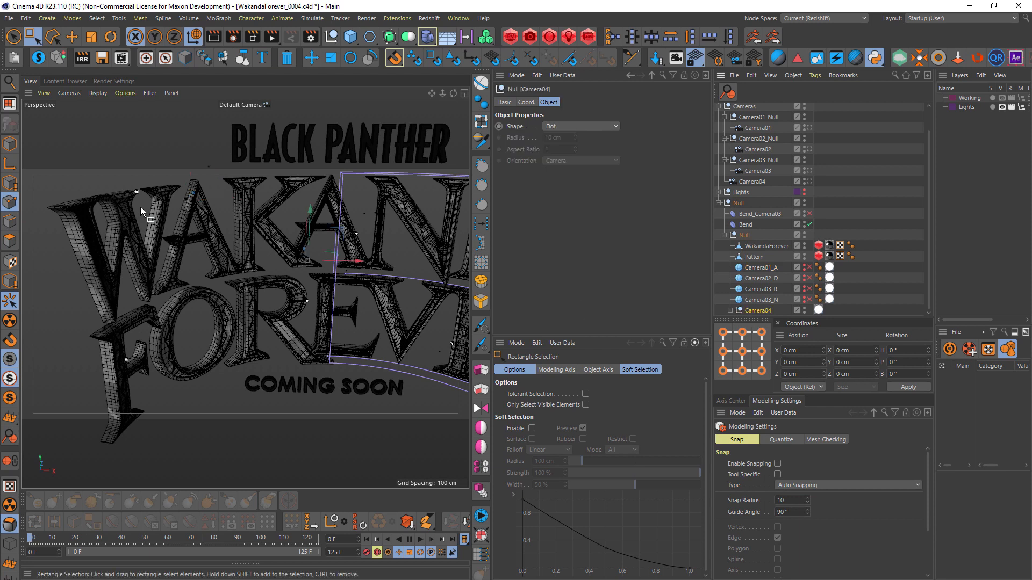
pyautogui.click(808, 224)
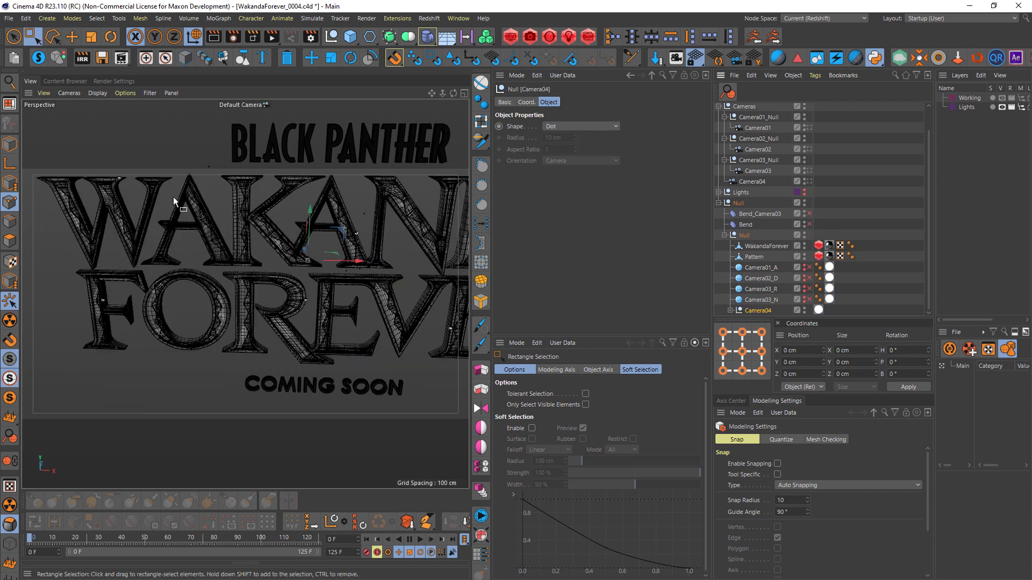
pyautogui.scroll(8, 173, 197)
pyautogui.moveTo(211, 215)
pyautogui.keyDown('alt'); pyautogui.mouseDown()
pyautogui.moveTo(325, 232)
pyautogui.moveTo(244, 224)
pyautogui.moveTo(216, 205)
pyautogui.mouseUp(); pyautogui.keyUp('alt')
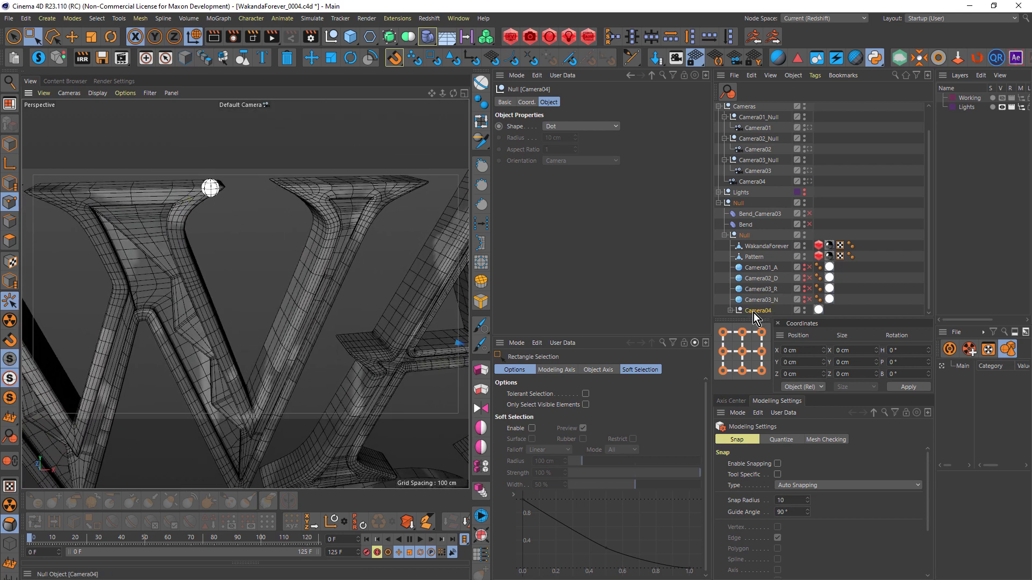
# Expand the Camera04 null and select its sphere w to examine its placement on the letter W
pyautogui.click(730, 311)
pyautogui.scroll(-2, 876, 236)
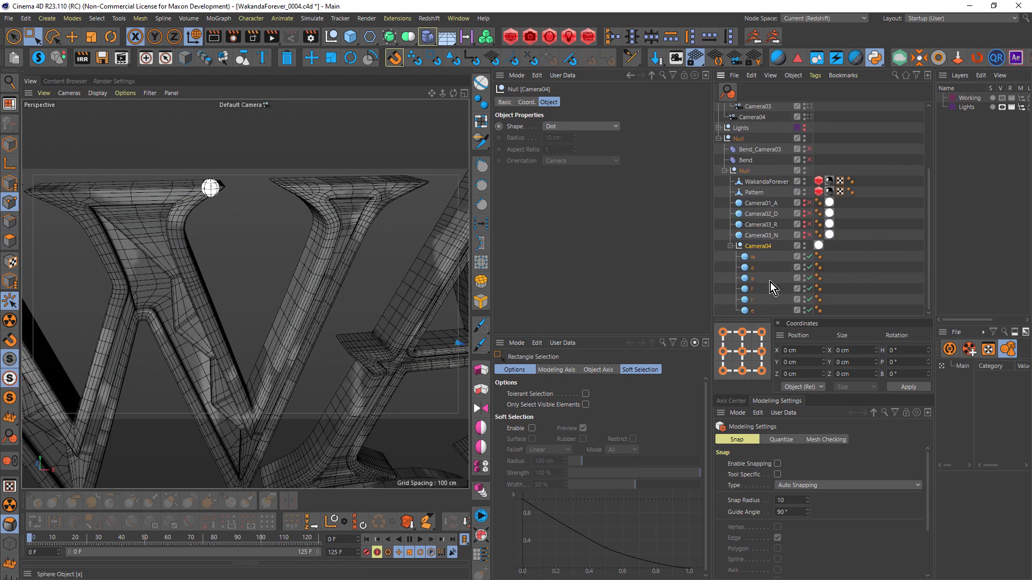
pyautogui.click(753, 257)
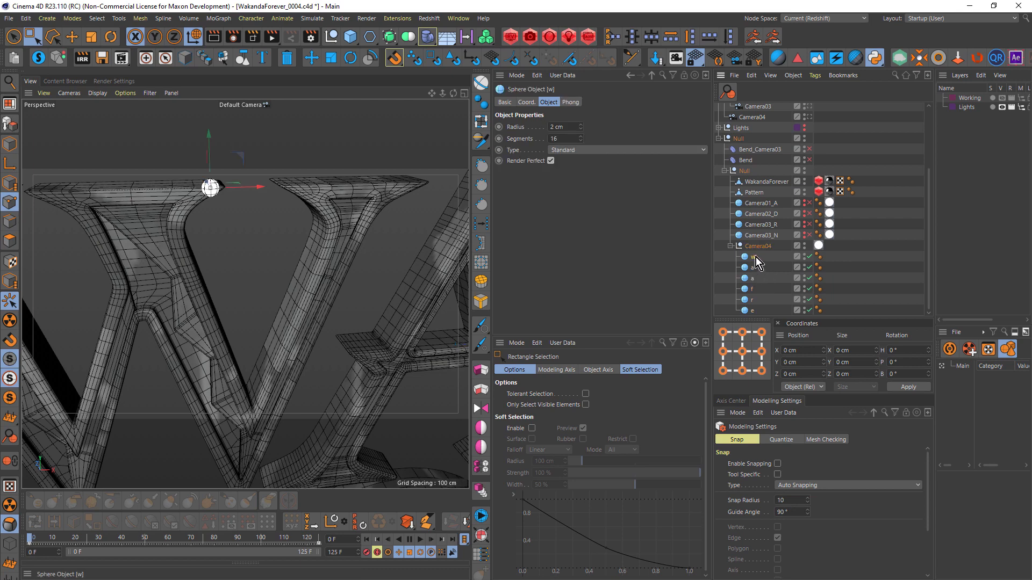
pyautogui.keyDown('alt'); pyautogui.moveTo(127, 185); pyautogui.dragTo(226, 207, button='middle'); pyautogui.keyUp('alt')
pyautogui.moveTo(241, 217)
pyautogui.keyDown('alt'); pyautogui.mouseDown()
pyautogui.moveTo(266, 240)
pyautogui.moveTo(260, 220)
pyautogui.mouseUp(); pyautogui.keyUp('alt')
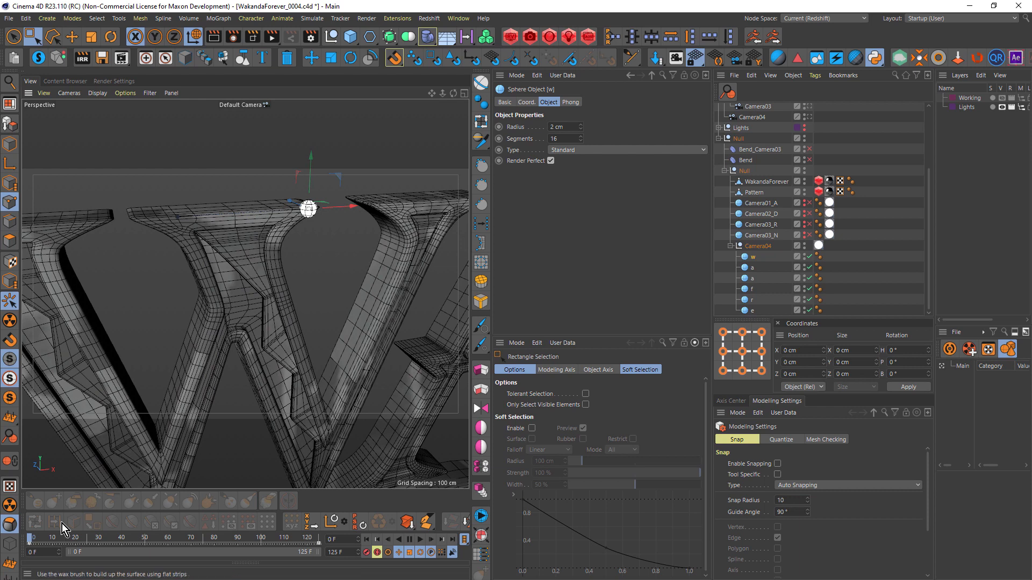
# Scrub the timeline to frame 67 and examine the spheres placed along the WAKANDA FOREVER letters
pyautogui.moveTo(36, 539); pyautogui.dragTo(200, 521)
pyautogui.keyDown('alt'); pyautogui.moveTo(292, 247); pyautogui.dragTo(156, 322); pyautogui.keyUp('alt')
pyautogui.scroll(-6, 297, 271)
pyautogui.scroll(6, 187, 297)
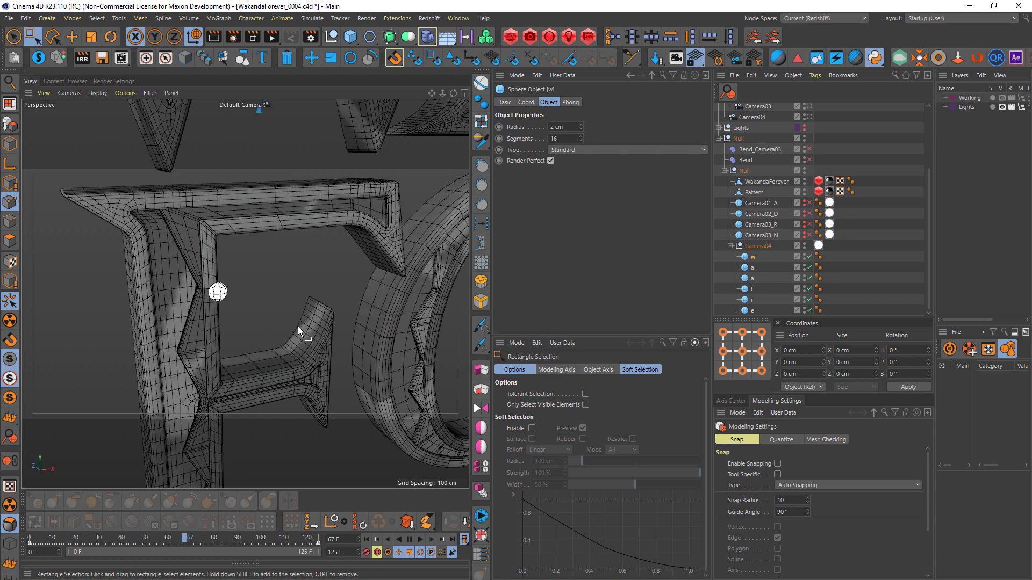
pyautogui.scroll(-8, 298, 327)
pyautogui.scroll(2, 285, 250)
pyautogui.keyDown('alt'); pyautogui.moveTo(285, 250); pyautogui.dragTo(228, 201, button='middle'); pyautogui.keyUp('alt')
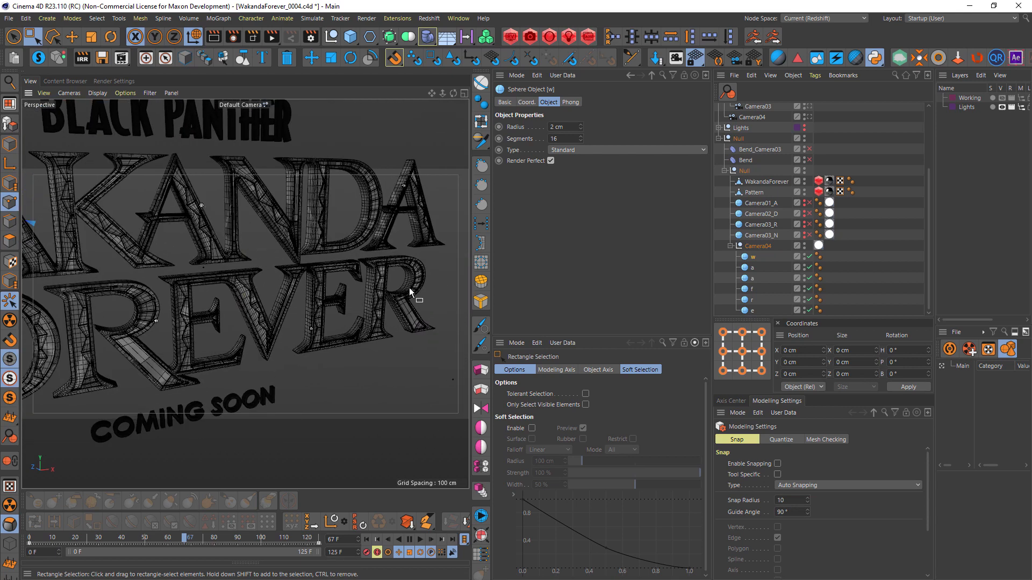
pyautogui.keyDown('alt'); pyautogui.moveTo(324, 294); pyautogui.dragTo(221, 281); pyautogui.keyUp('alt')
pyautogui.scroll(-5, 243, 280)
pyautogui.keyDown('alt'); pyautogui.moveTo(237, 275); pyautogui.dragTo(250, 271, button='middle'); pyautogui.keyUp('alt')
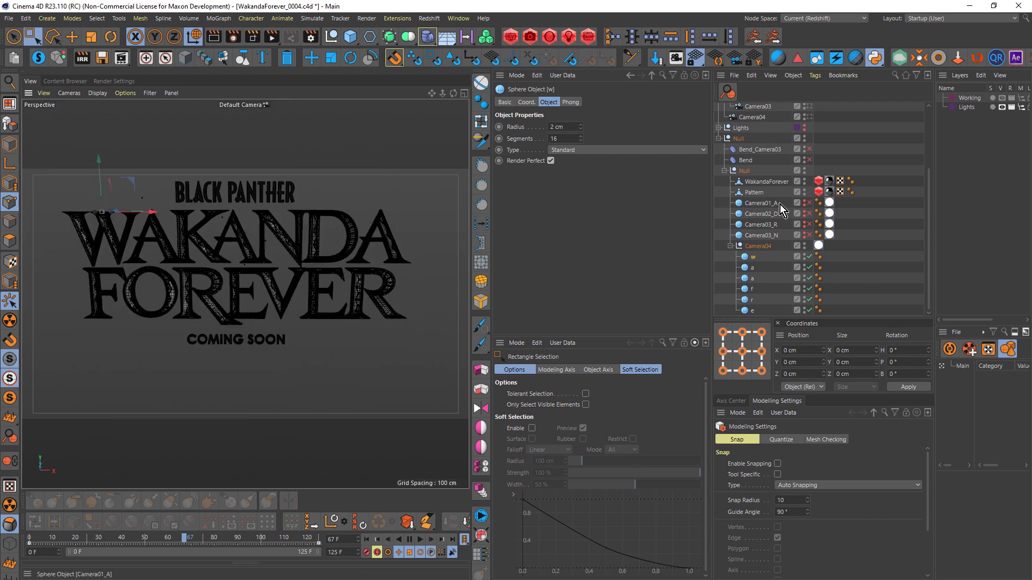
# Hide the WakandaForever and Pattern meshes and scrub back to frame 0 to isolate the spheres
pyautogui.click(804, 182)
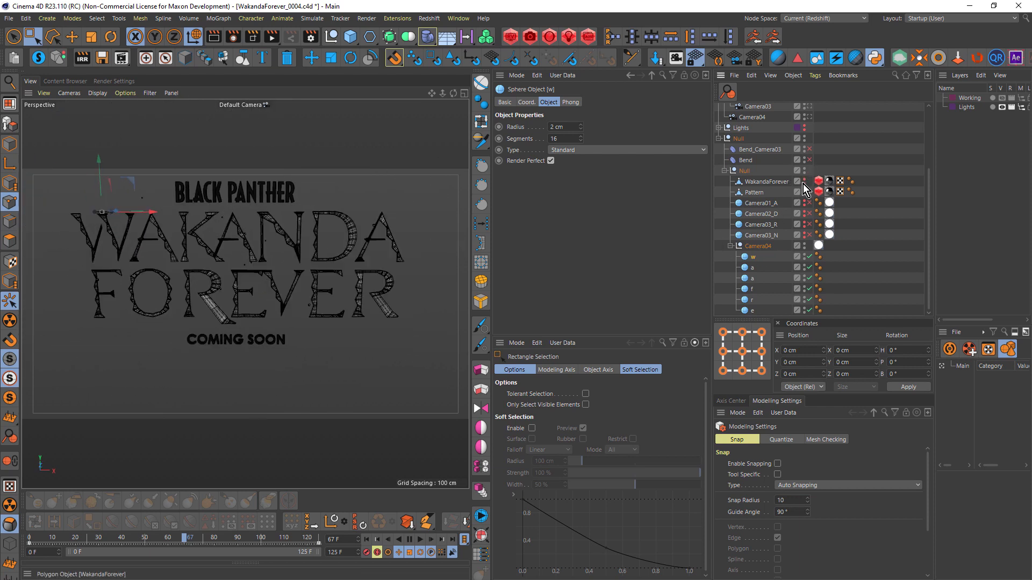
pyautogui.click(804, 192)
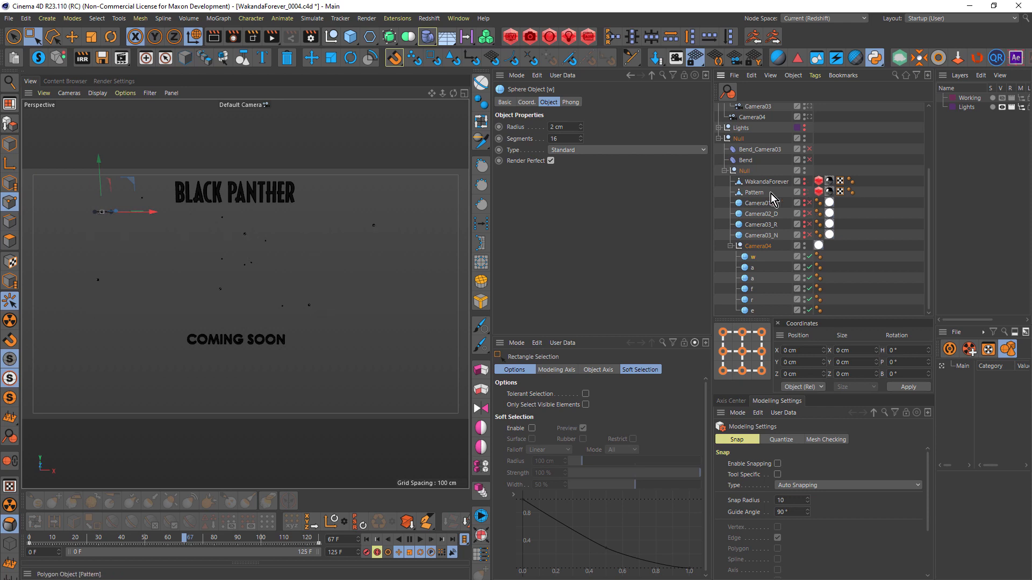
pyautogui.moveTo(38, 540); pyautogui.dragTo(5, 482)
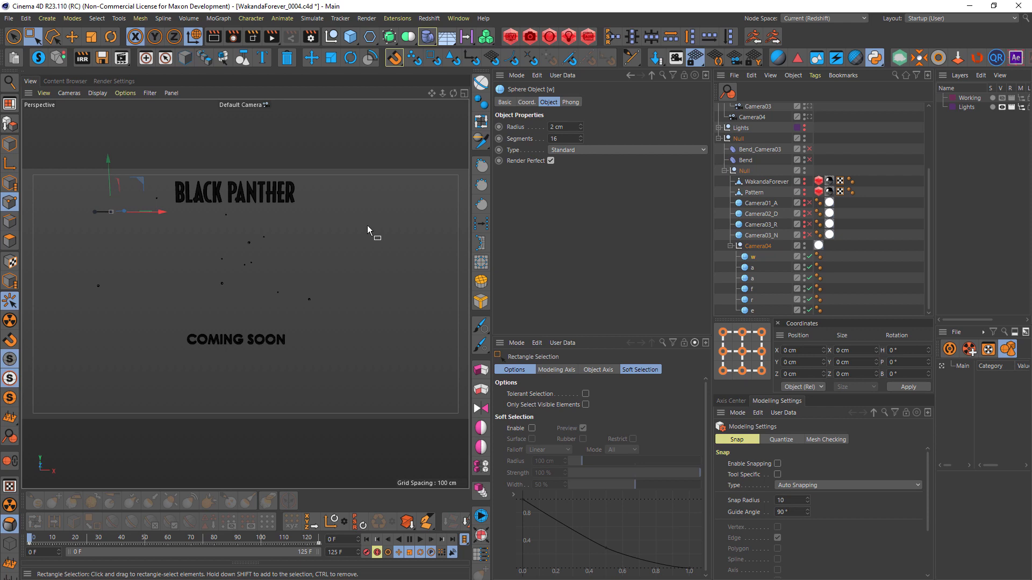
pyautogui.keyDown('alt'); pyautogui.moveTo(367, 224); pyautogui.dragTo(266, 240); pyautogui.keyUp('alt')
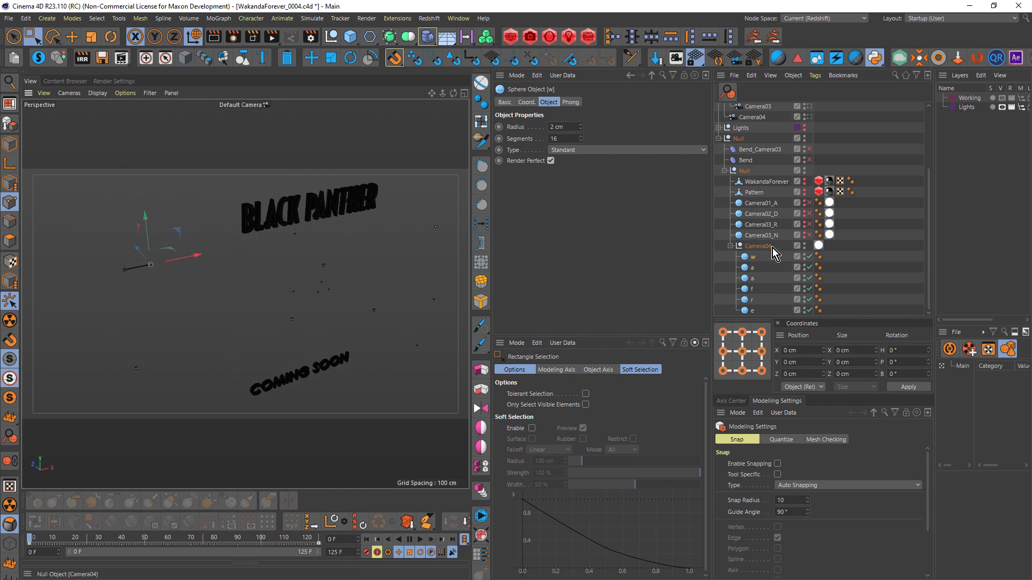
# Enable Bend and scrub the timeline to frame 30 to check how it moves the spheres
pyautogui.click(809, 159)
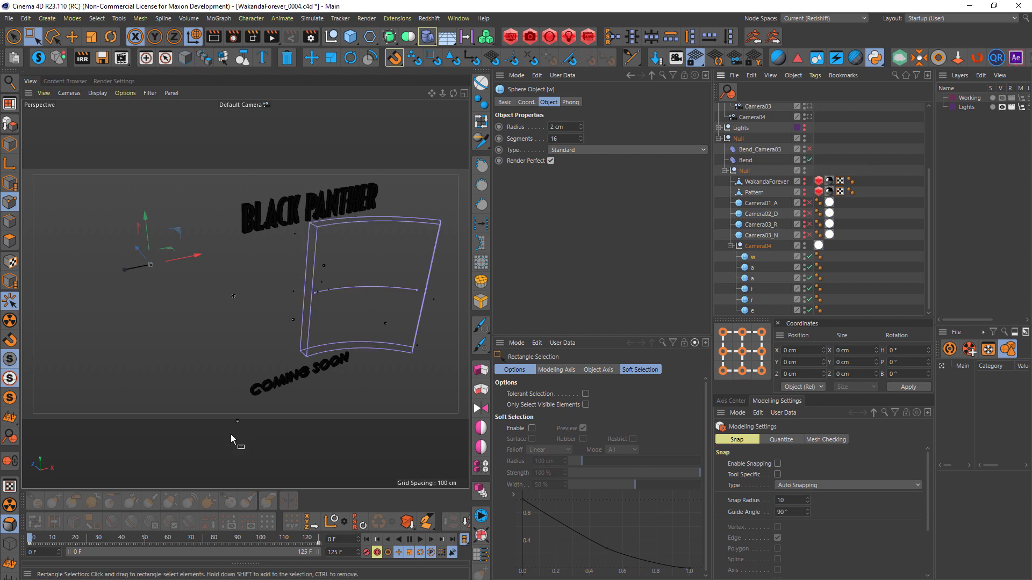
pyautogui.moveTo(44, 539)
pyautogui.mouseDown()
pyautogui.moveTo(117, 540)
pyautogui.moveTo(58, 531)
pyautogui.mouseUp()
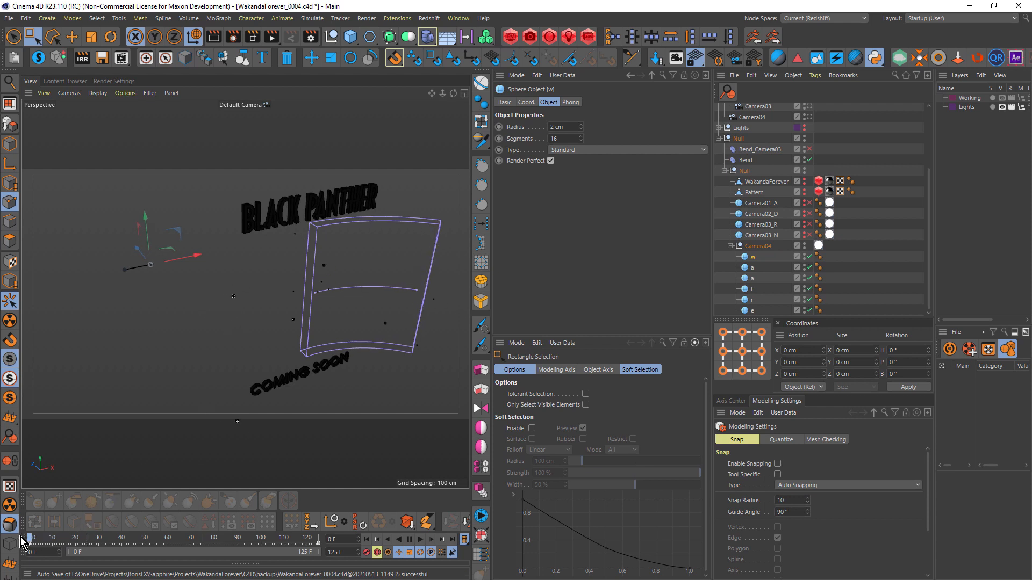
pyautogui.moveTo(183, 537); pyautogui.dragTo(98, 538)
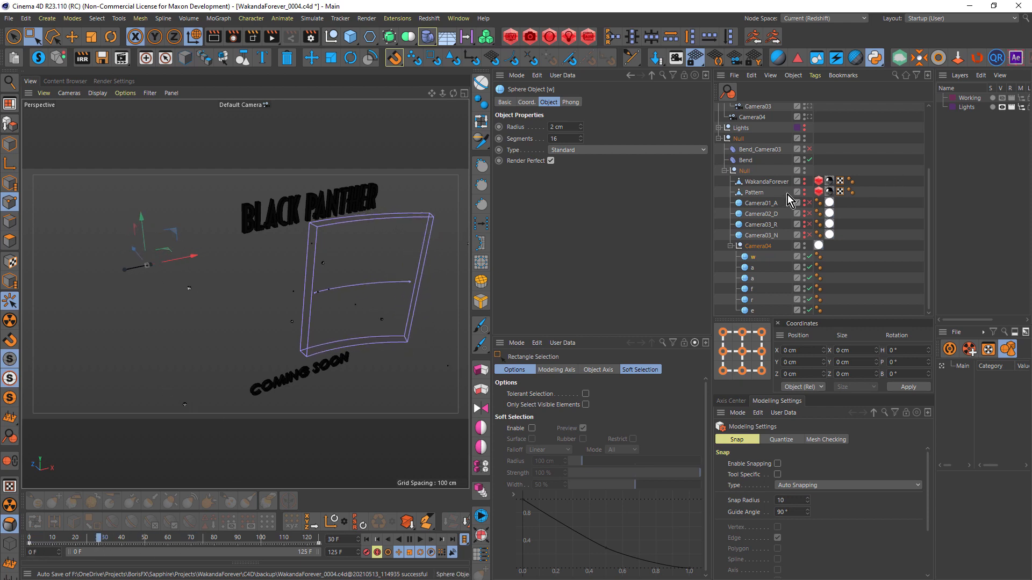
# Show the WakandaForever mesh again and scrub to frame 22 to check that the spheres follow the bent letters
pyautogui.click(804, 180)
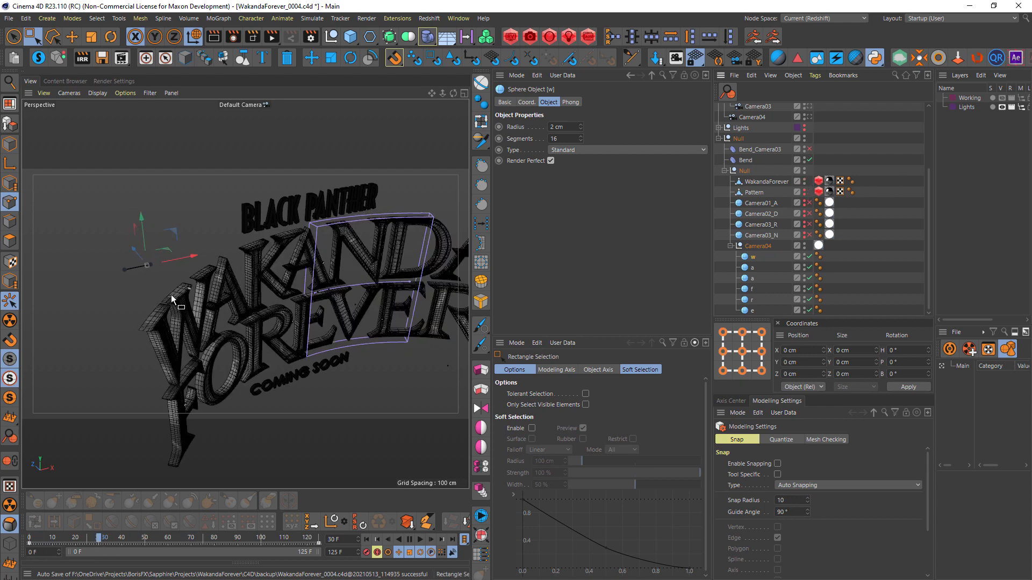
pyautogui.scroll(5, 171, 295)
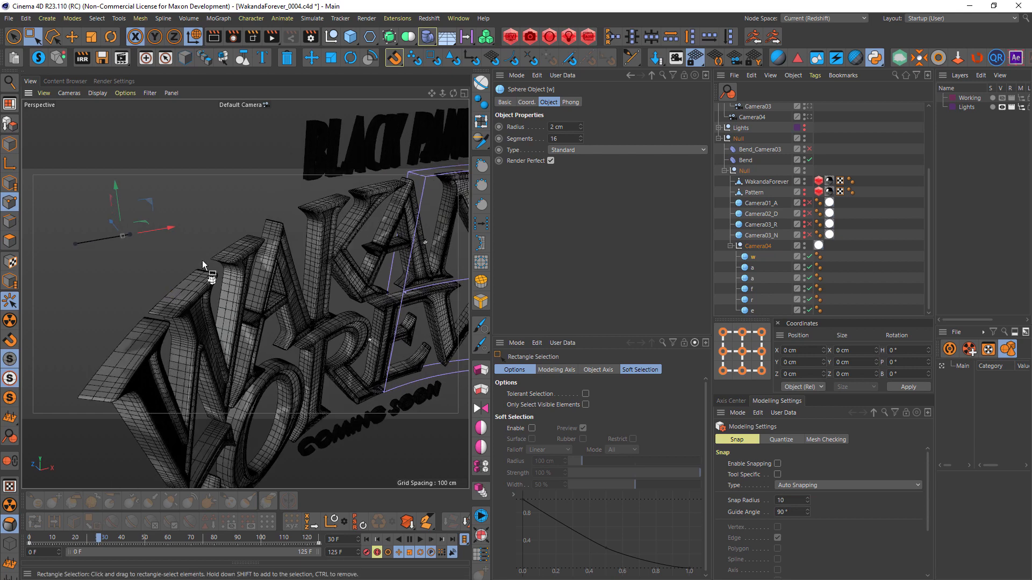
pyautogui.moveTo(60, 538); pyautogui.dragTo(80, 498)
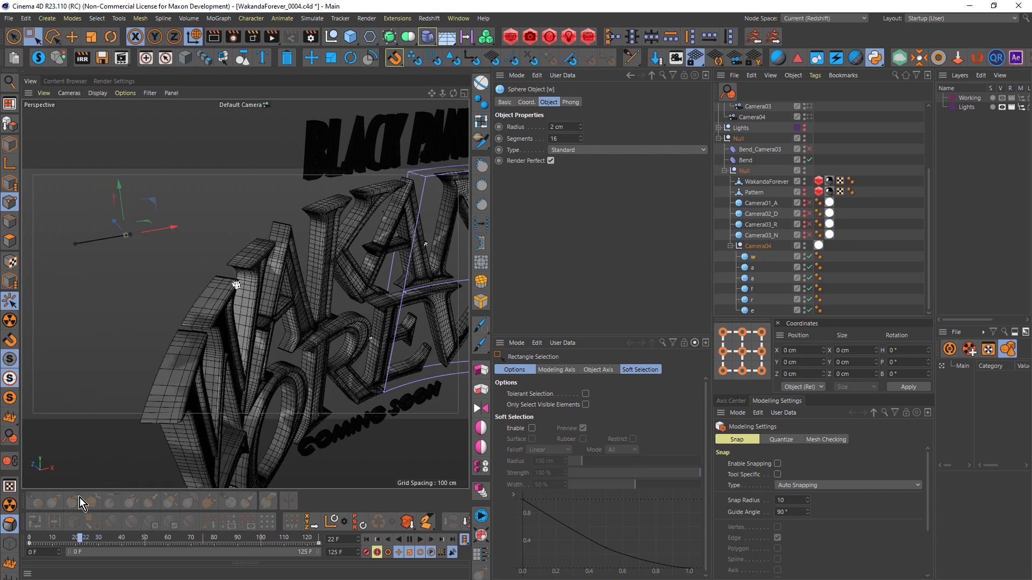
# Collapse the Camera04 null and look through Camera01
pyautogui.click(730, 247)
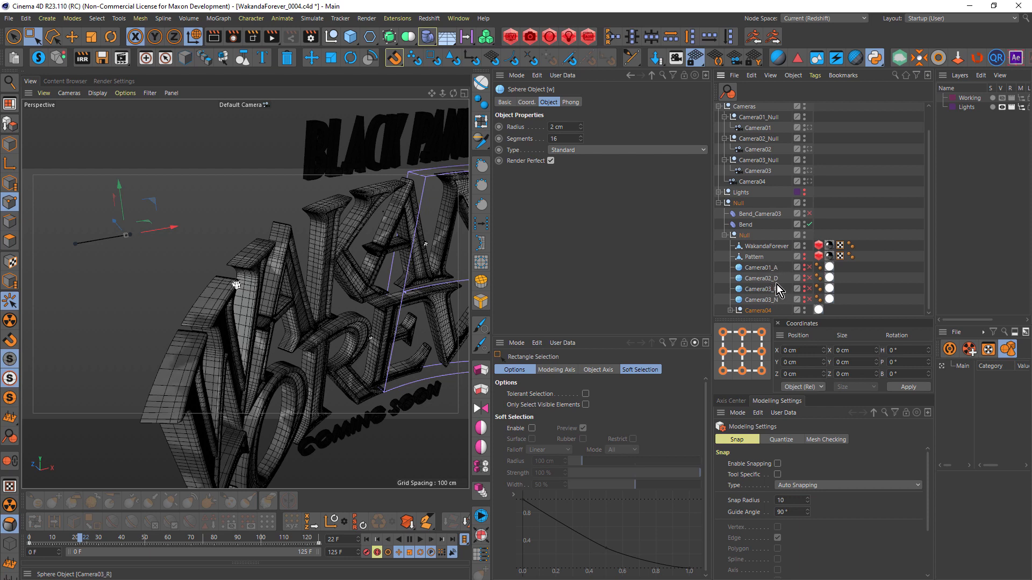
pyautogui.click(809, 128)
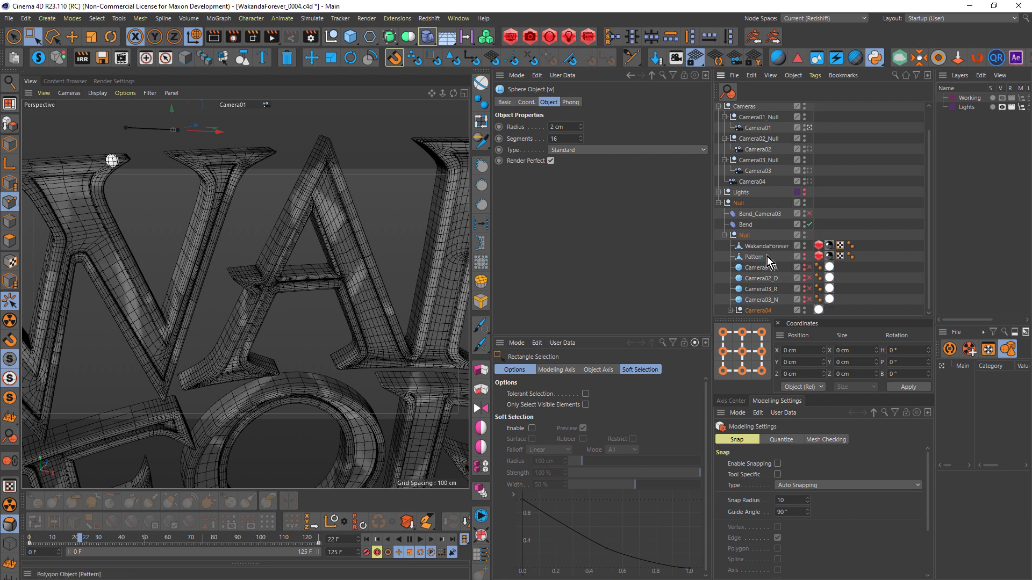
# Scrub Camera01's view back to frame 0 and enable the spheres from Camera01_A to Camera03_N
pyautogui.click(805, 309)
pyautogui.click(804, 279)
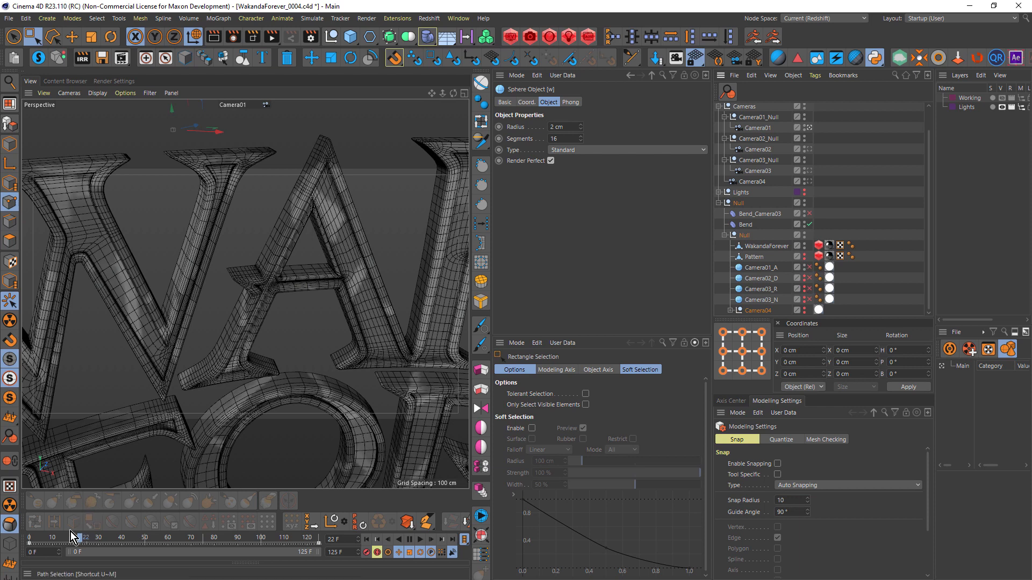
pyautogui.moveTo(53, 538); pyautogui.dragTo(18, 513)
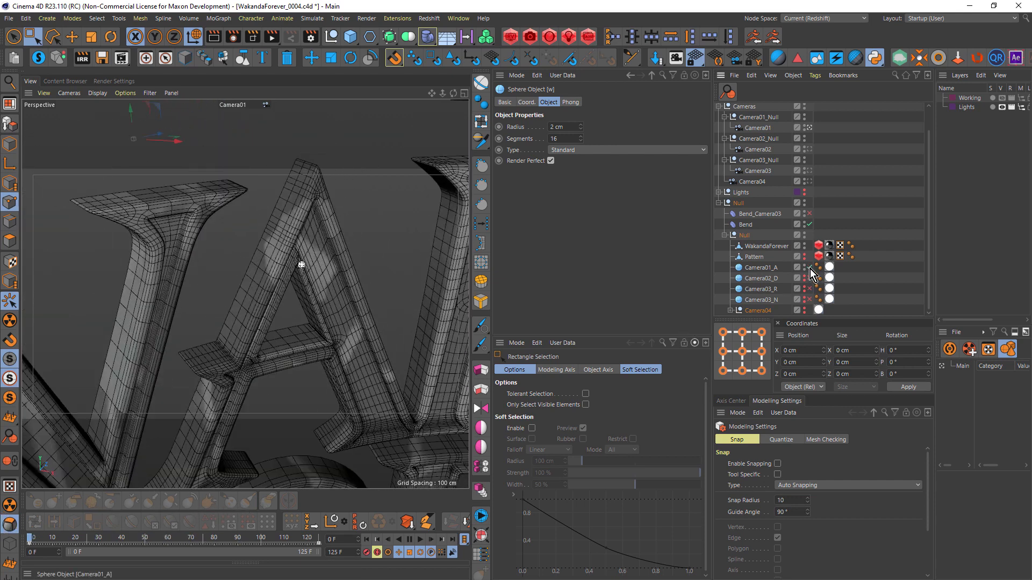
pyautogui.moveTo(60, 537); pyautogui.dragTo(8, 552)
# Look through Camera02, scrub to frame 14, and look through Camera03 to check the spheres on the letters
pyautogui.click(809, 149)
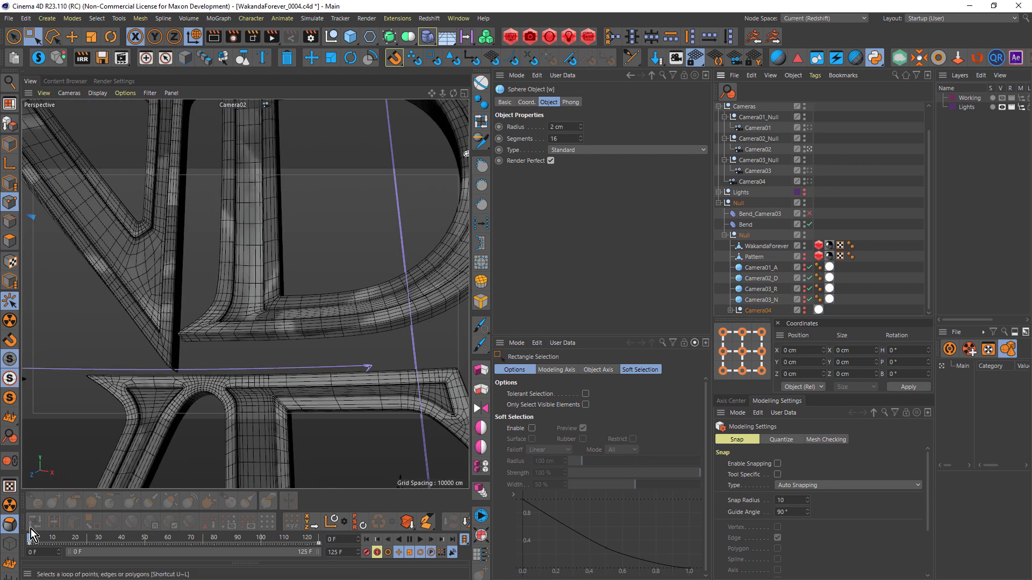
pyautogui.moveTo(34, 537); pyautogui.dragTo(62, 564)
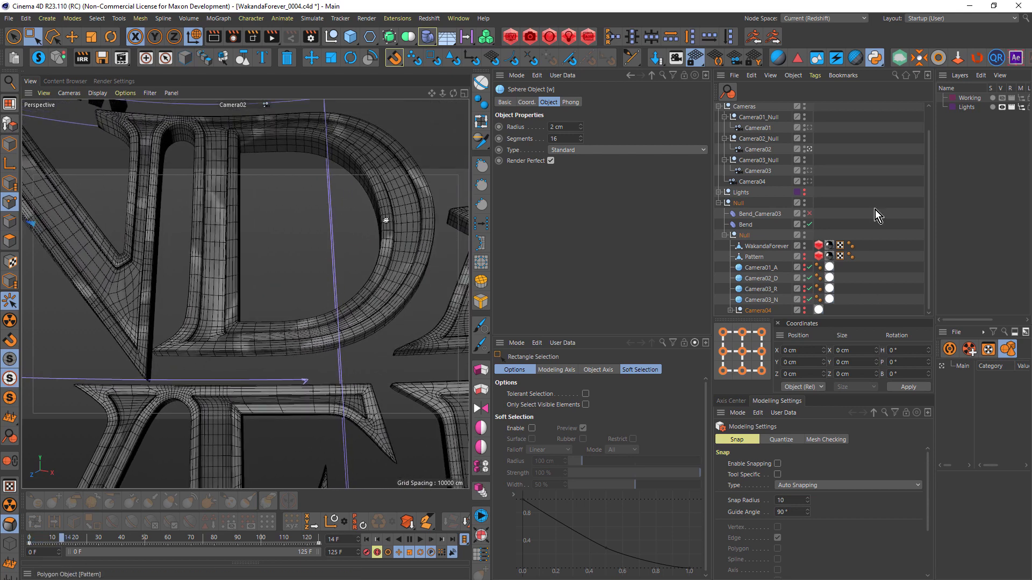
pyautogui.click(810, 171)
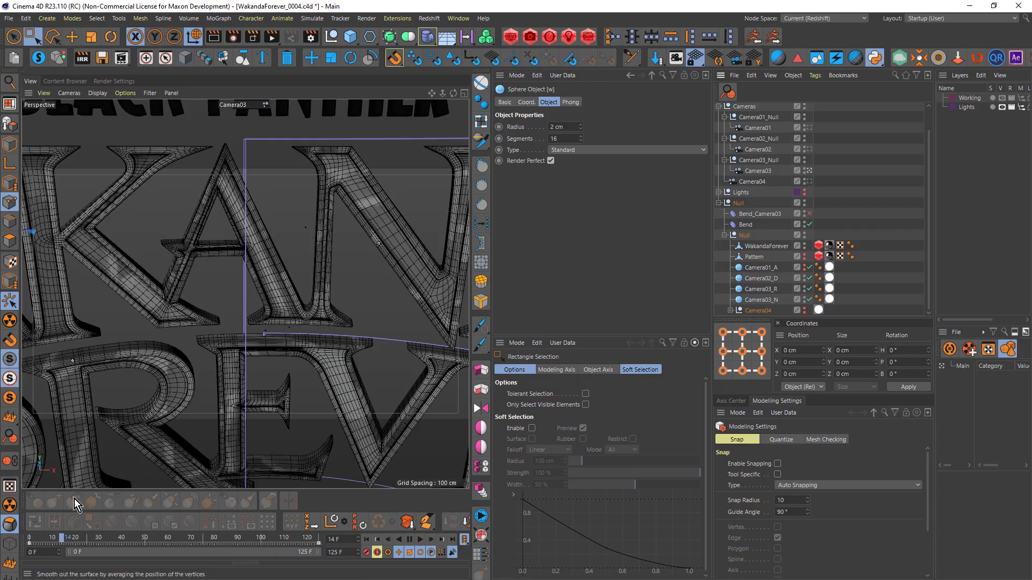
pyautogui.moveTo(62, 537)
pyautogui.mouseDown()
pyautogui.moveTo(237, 533)
pyautogui.moveTo(31, 541)
pyautogui.moveTo(180, 531)
pyautogui.moveTo(61, 537)
pyautogui.mouseUp()
pyautogui.moveTo(140, 530); pyautogui.dragTo(69, 497)
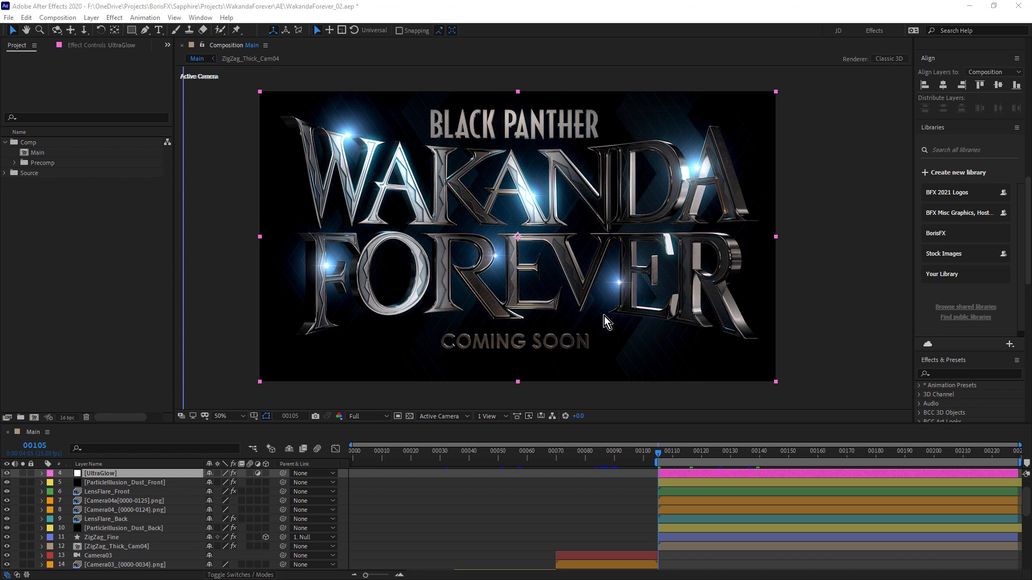
# Switch to After Effects, move to frame 87 of the Main composition, and look over its layer stack
pyautogui.click(605, 456)
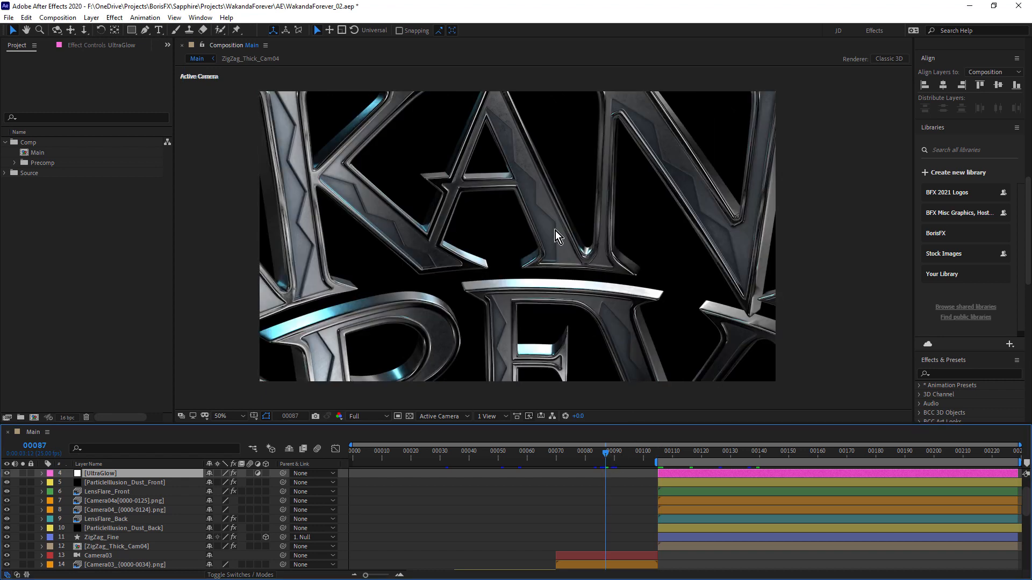
pyautogui.click(411, 415)
pyautogui.click(411, 415)
pyautogui.scroll(-3, 472, 480)
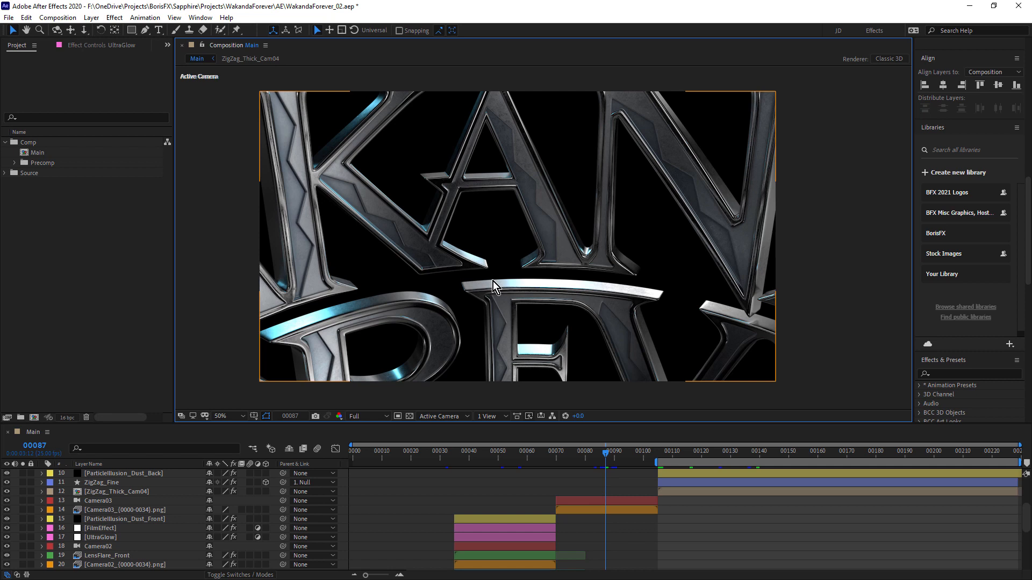
pyautogui.click(700, 491)
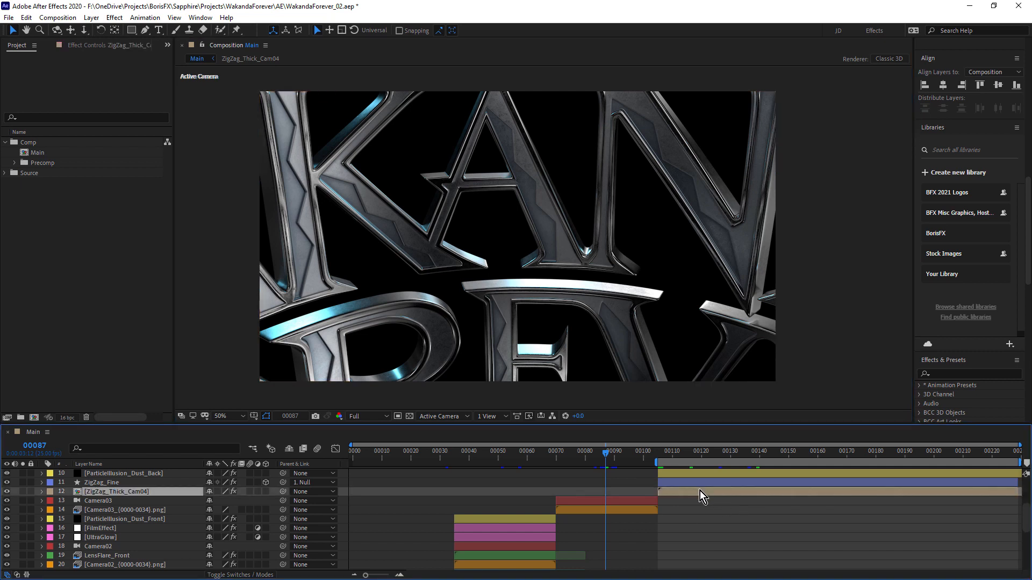
pyautogui.scroll(3, 700, 494)
# Solo the Camera04a and Camera04_ image sequence layers and move to frame 113
pyautogui.click(121, 501)
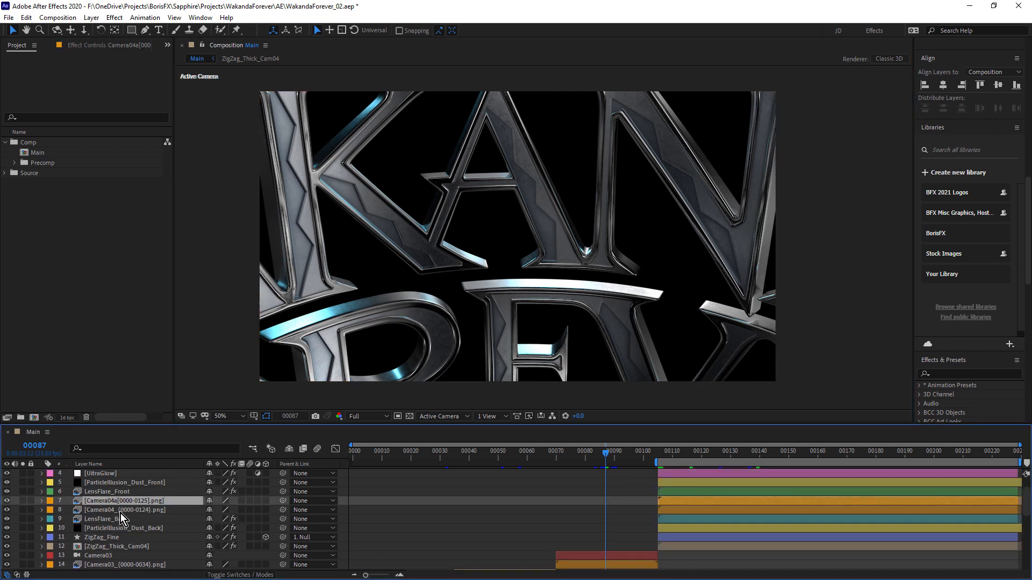
pyautogui.keyDown('shift'); pyautogui.click(120, 509); pyautogui.keyUp('shift')
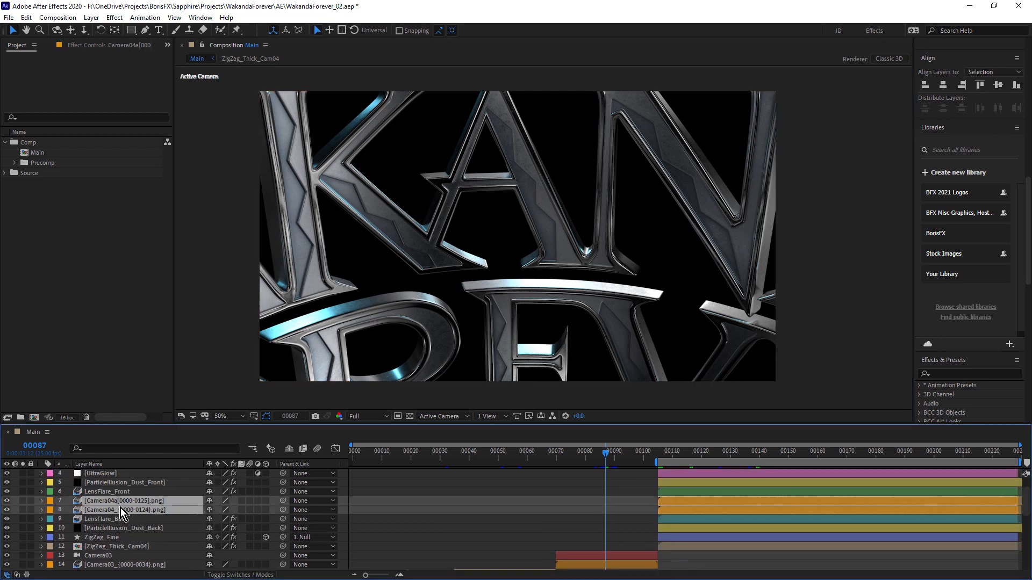
pyautogui.click(23, 511)
pyautogui.click(682, 452)
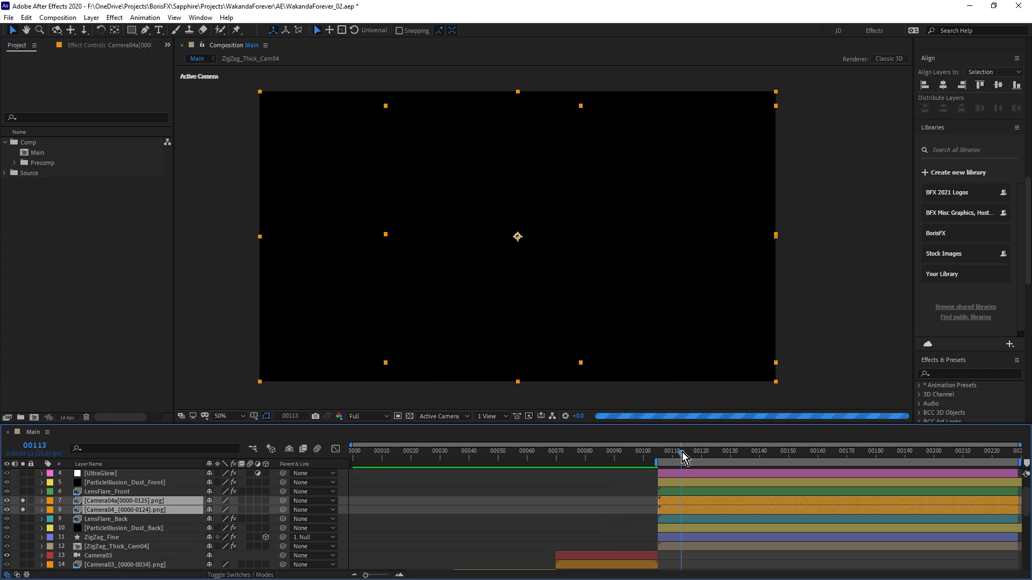
# Turn off solo for Camera04a to examine the Camera04_ render alone at 100% magnification
pyautogui.click(102, 493)
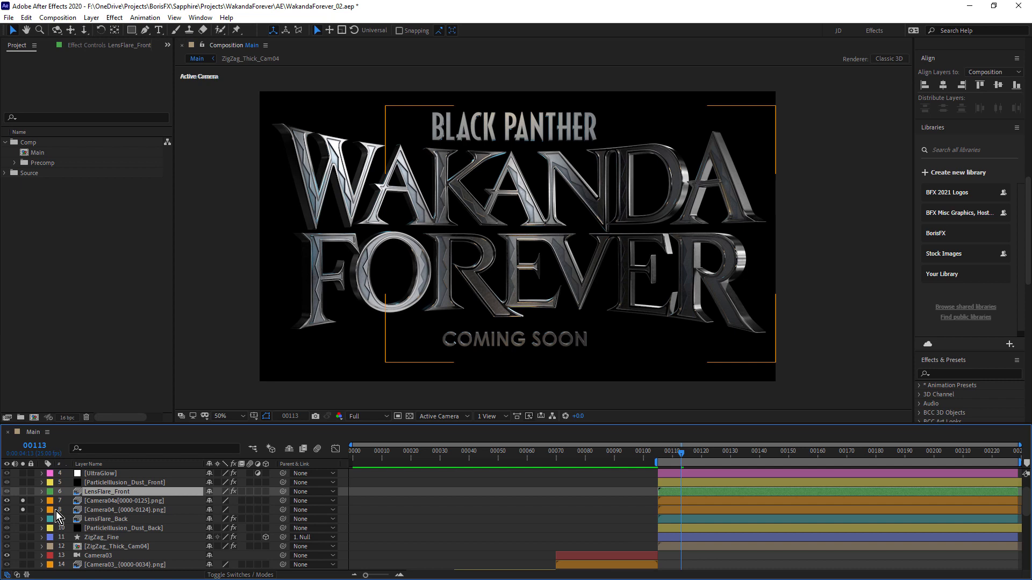
pyautogui.click(23, 502)
pyautogui.click(106, 511)
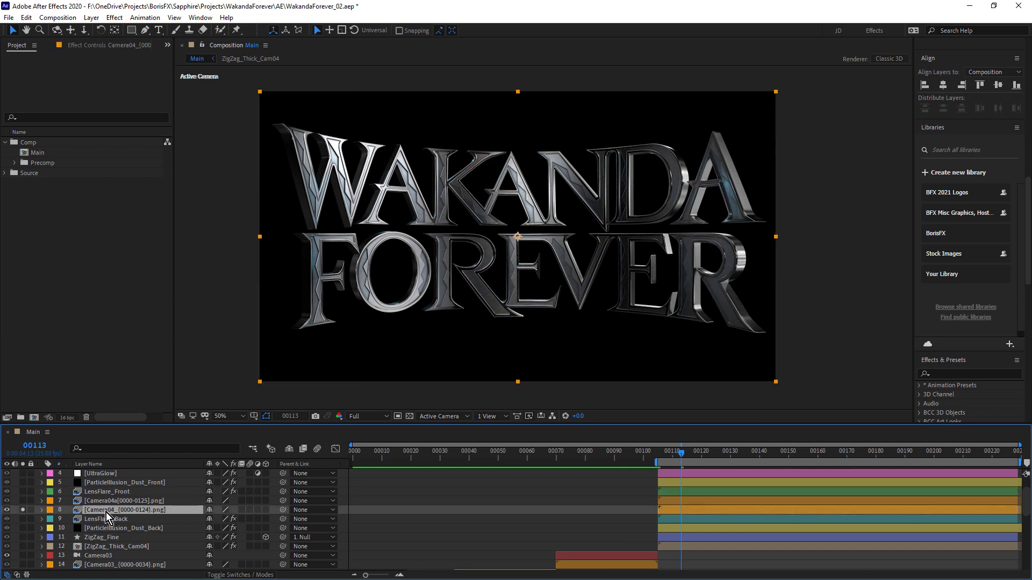
pyautogui.scroll(2, 544, 258)
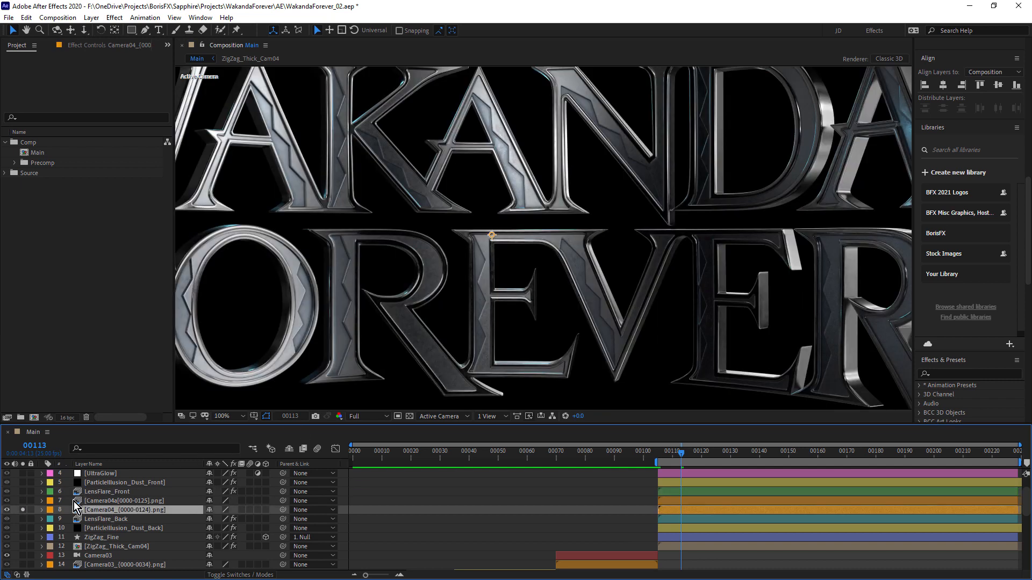
# Solo only the Camera04a layer and examine its masked letters up close at 200% magnification
pyautogui.click(23, 501)
pyautogui.click(90, 499)
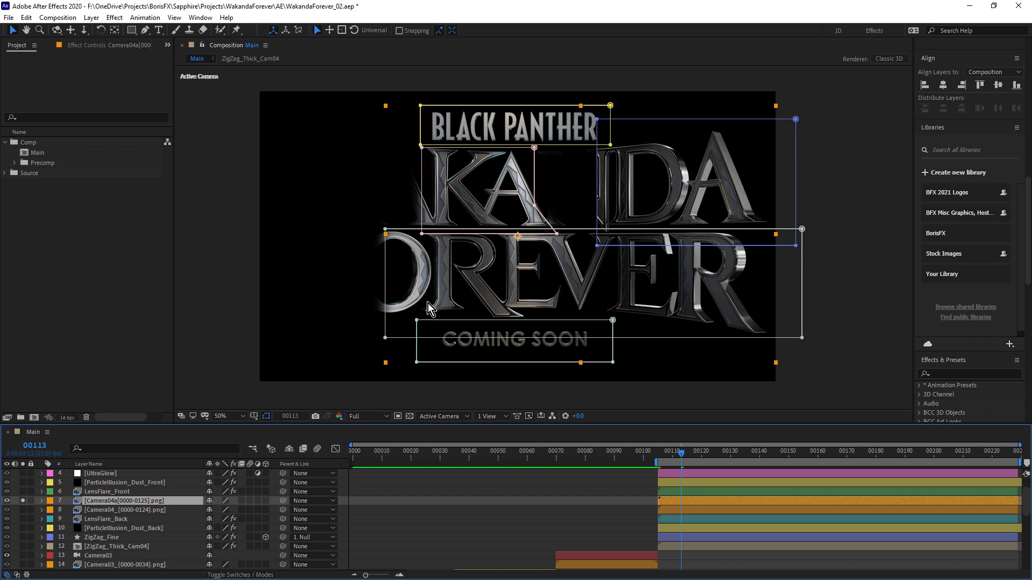
pyautogui.scroll(2, 539, 280)
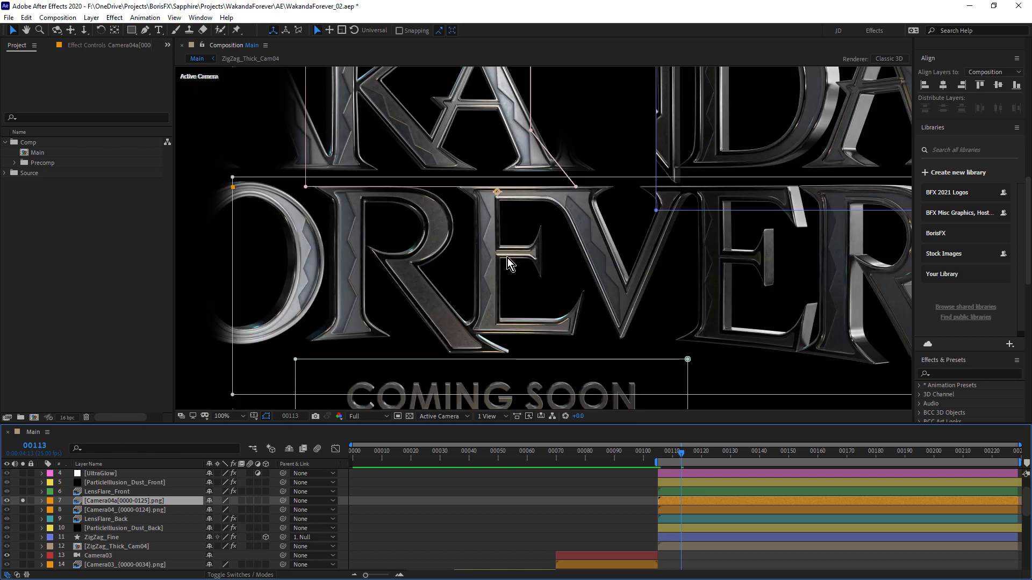
pyautogui.scroll(2, 507, 256)
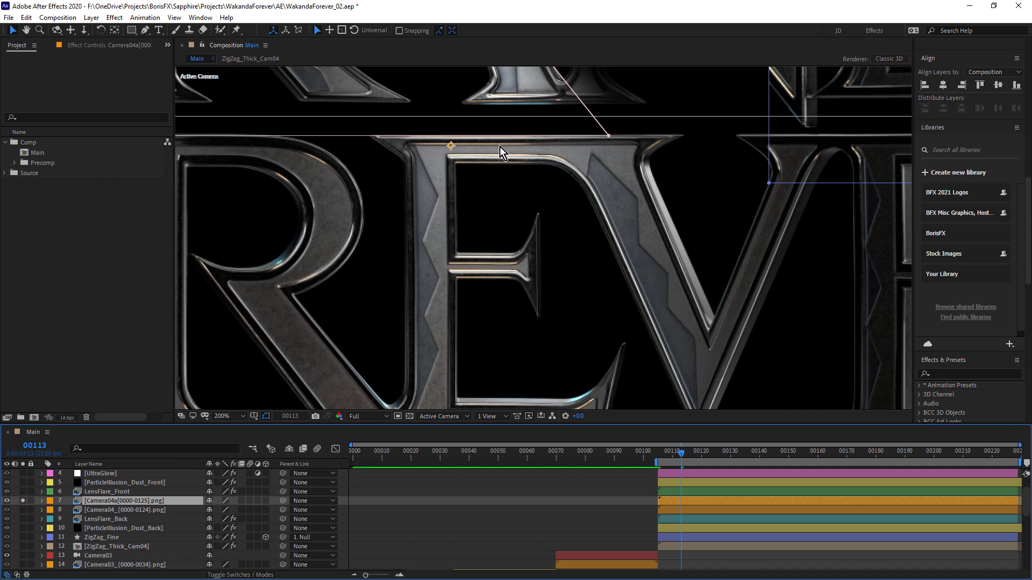
pyautogui.scroll(-2, 511, 185)
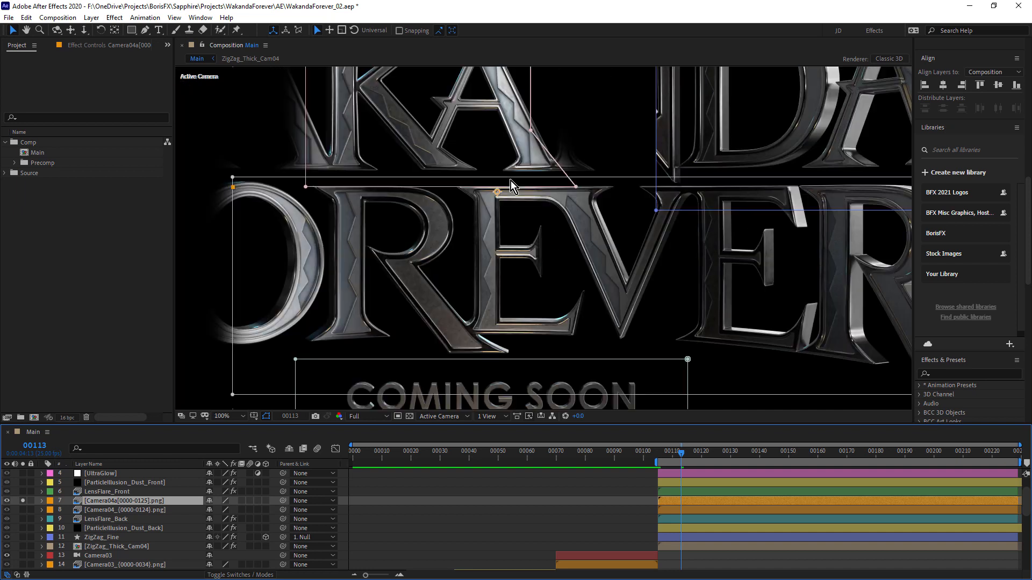
# Bring back the Camera04_ render and toggle Camera04a's solo repeatedly to compare the letters with and without it
pyautogui.click(23, 501)
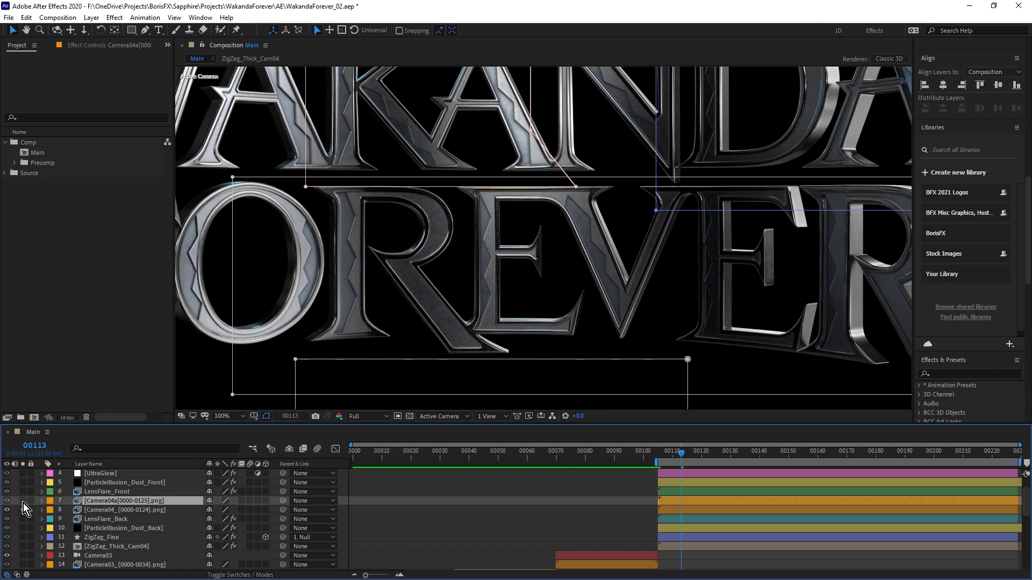
pyautogui.click(23, 501)
pyautogui.click(23, 501)
pyautogui.click(24, 501)
pyautogui.click(23, 502)
pyautogui.click(23, 501)
pyautogui.click(22, 502)
pyautogui.click(23, 503)
# Reselect Camera04a and switch its solo off and on again to recheck its contribution to the title
pyautogui.click(98, 509)
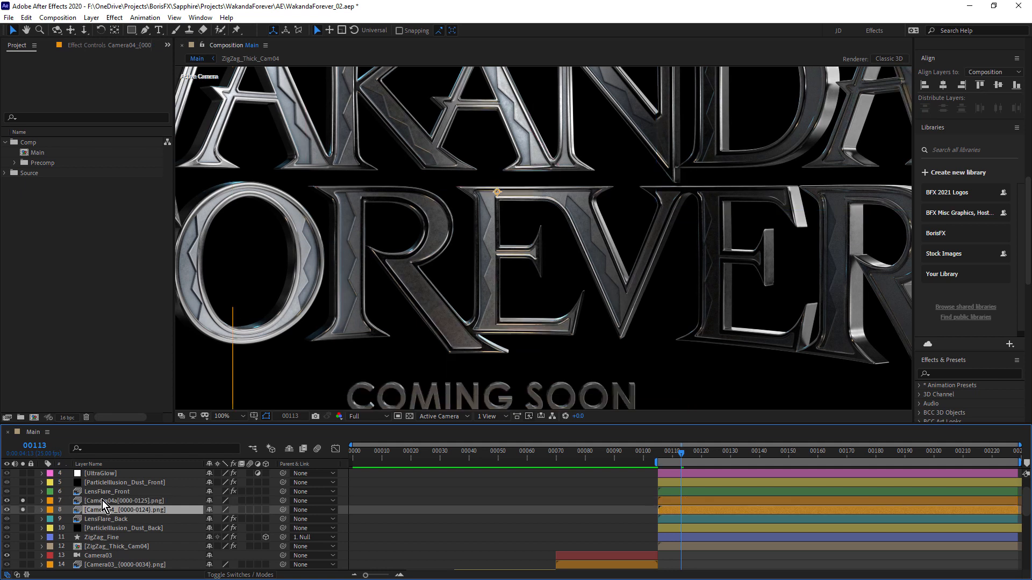
pyautogui.keyDown('shift'); pyautogui.click(102, 500); pyautogui.keyUp('shift')
pyautogui.click(97, 528)
pyautogui.click(107, 502)
pyautogui.scroll(-4, 543, 277)
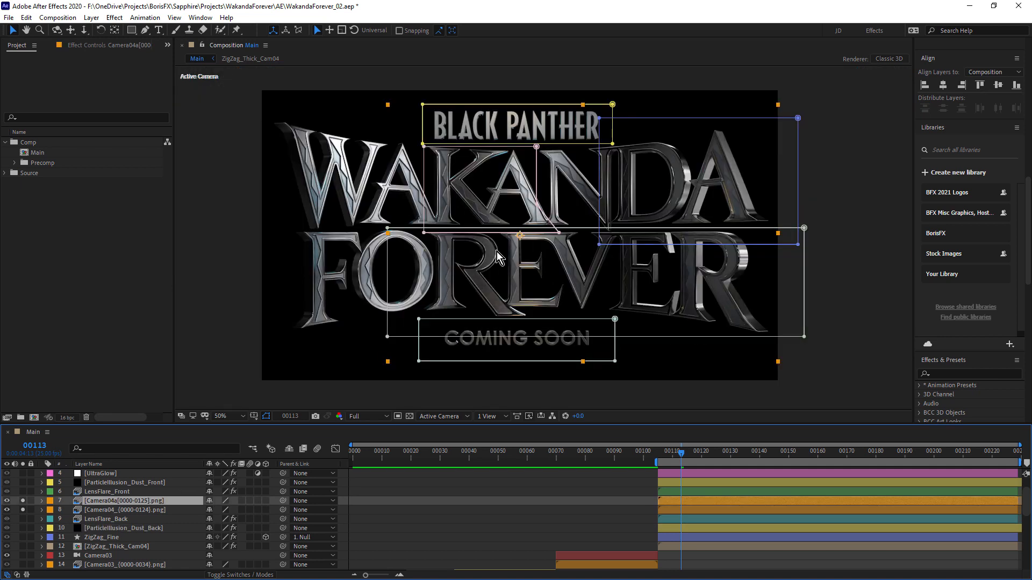
pyautogui.scroll(2, 508, 259)
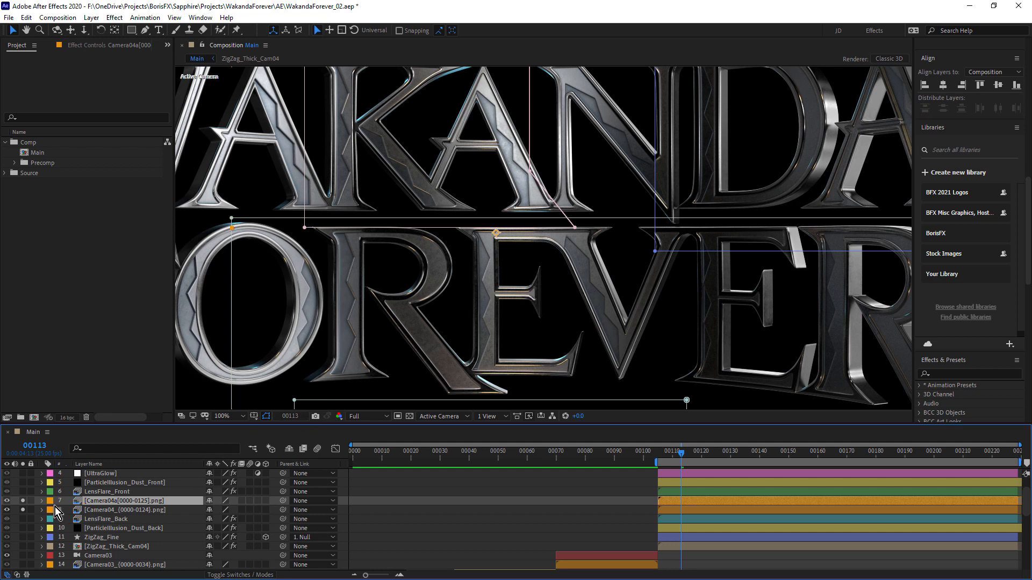
pyautogui.click(23, 501)
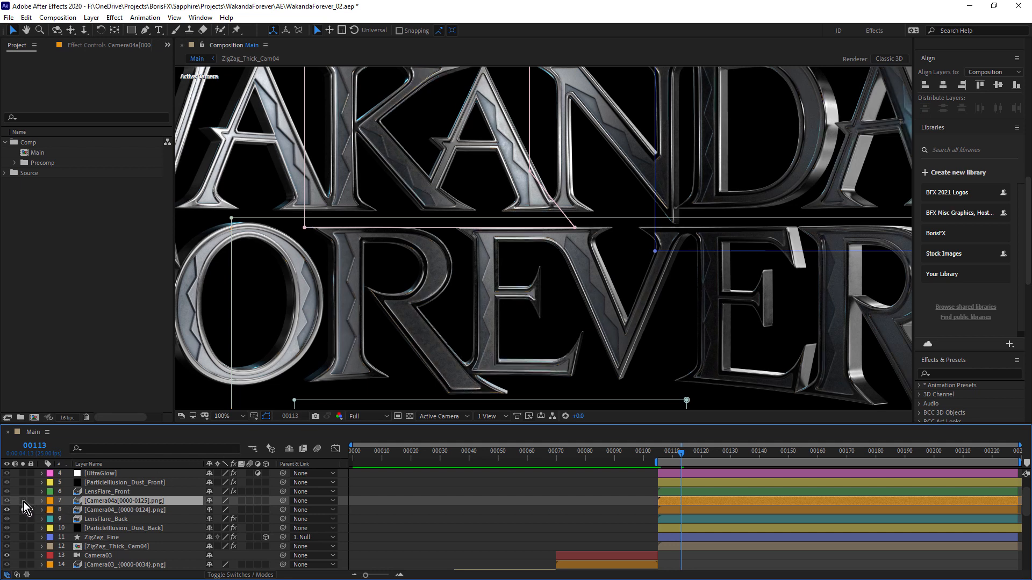
pyautogui.click(23, 501)
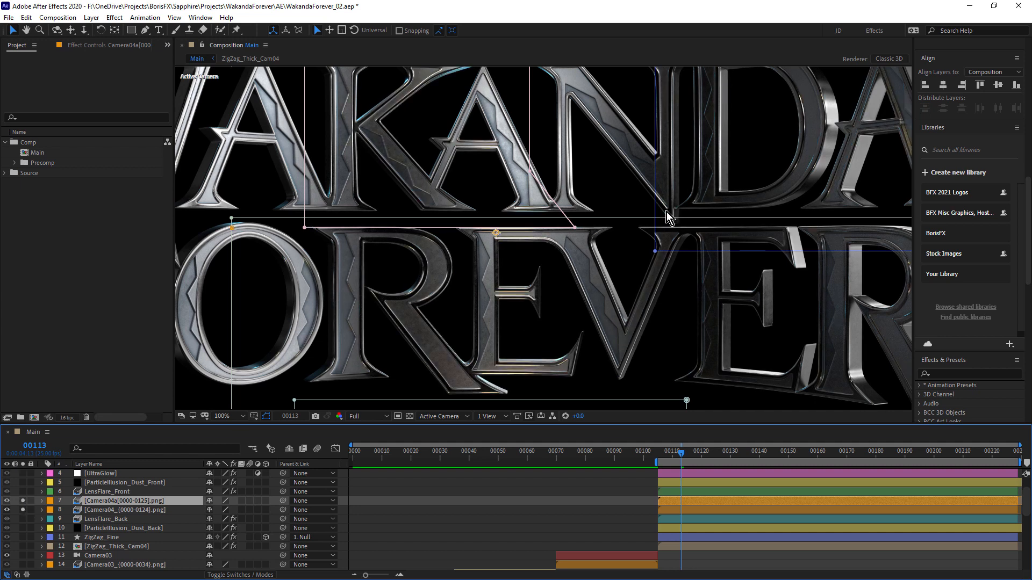
pyautogui.scroll(-2, 669, 218)
# Examine the combined title up close without layer outlines, then select the Camera04a and Camera04_ layers
pyautogui.click(723, 553)
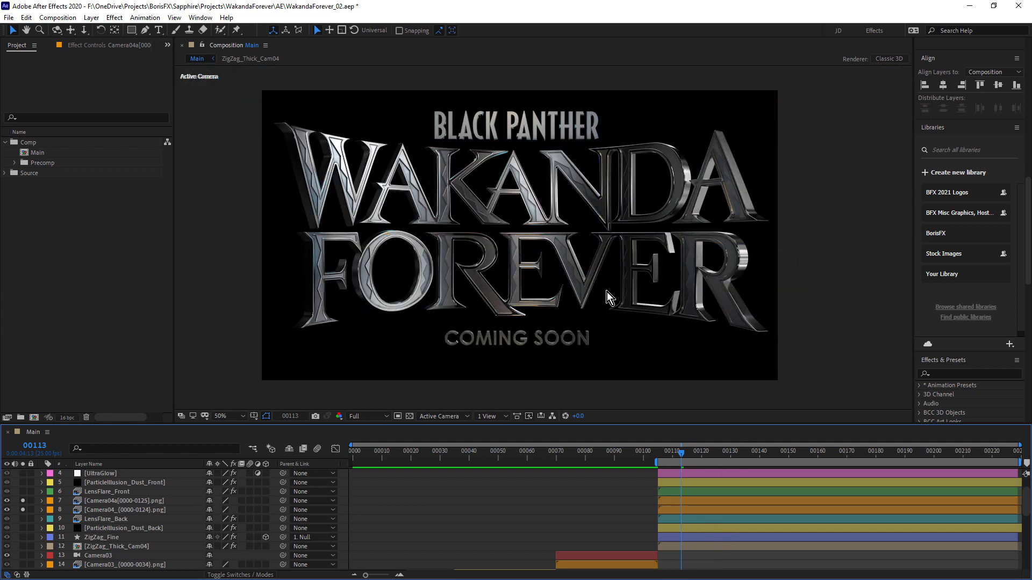
pyautogui.scroll(2, 455, 177)
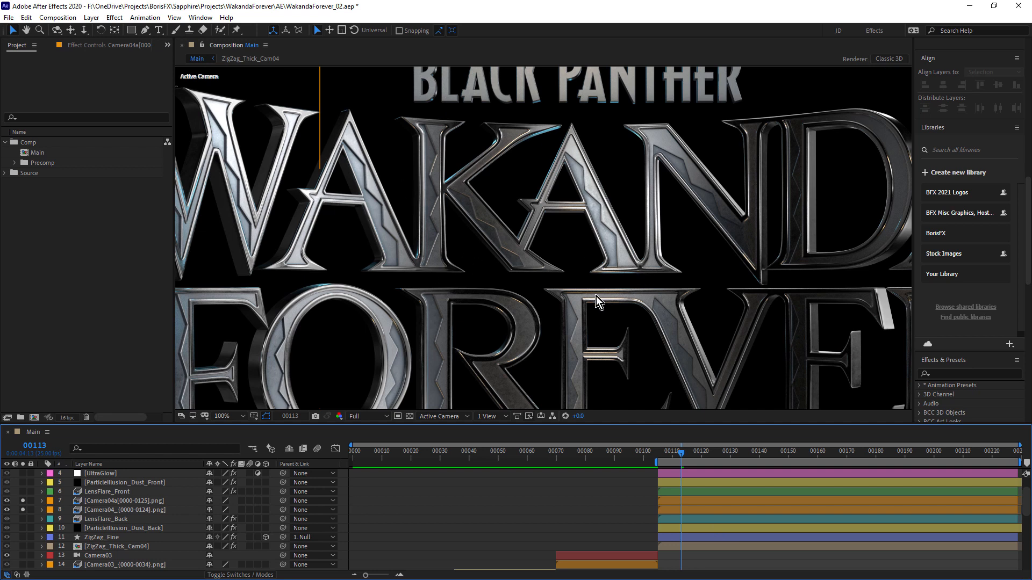
pyautogui.scroll(-2, 583, 281)
pyautogui.scroll(2, 598, 329)
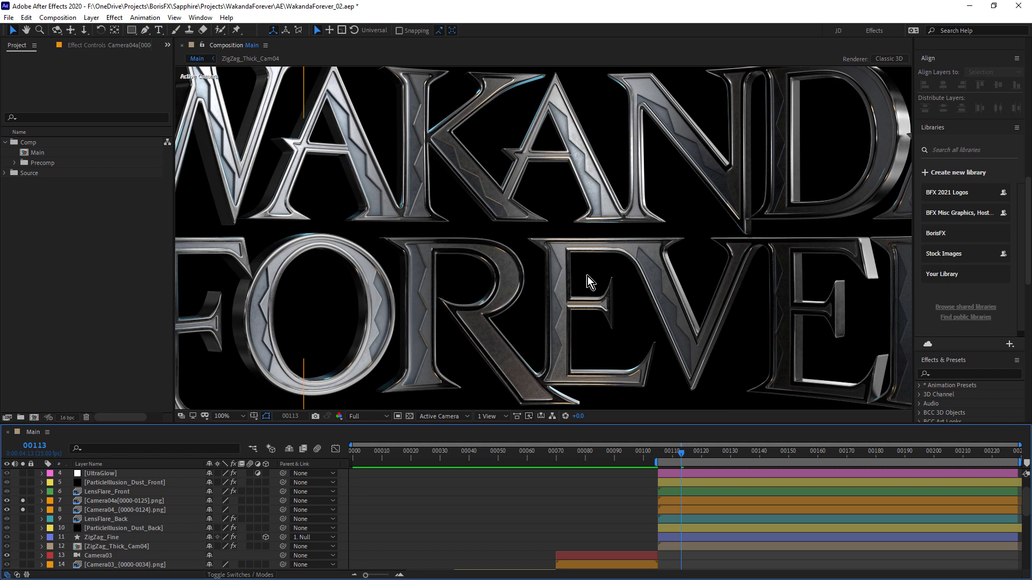
pyautogui.click(109, 503)
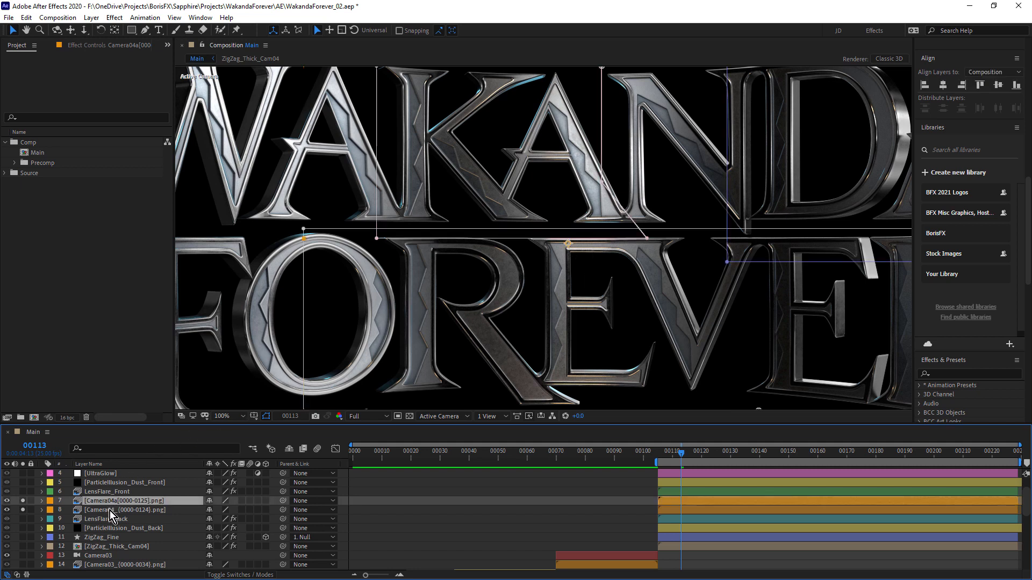
pyautogui.keyDown('shift'); pyautogui.click(113, 510); pyautogui.keyUp('shift')
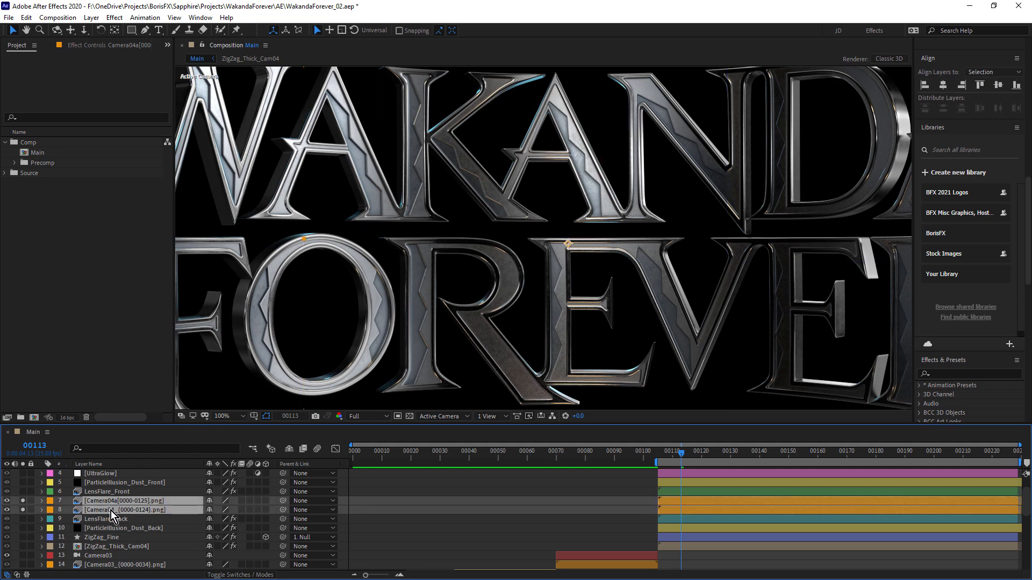
# Open the ZigZag_Thick_Cam04 precomp and scrub to frame 167 to check the zigzag background's movement
pyautogui.click(92, 547)
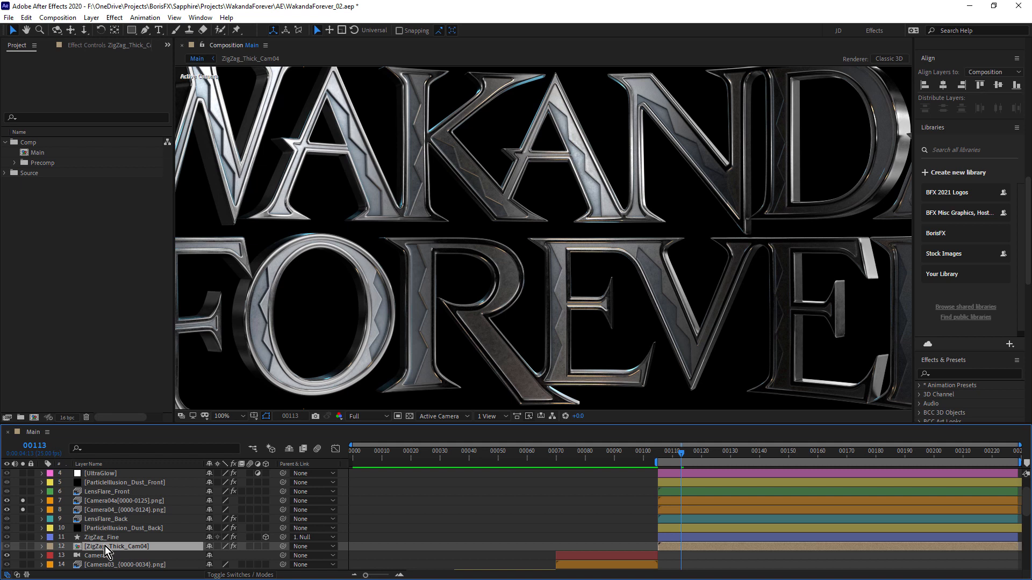
pyautogui.doubleClick(104, 546)
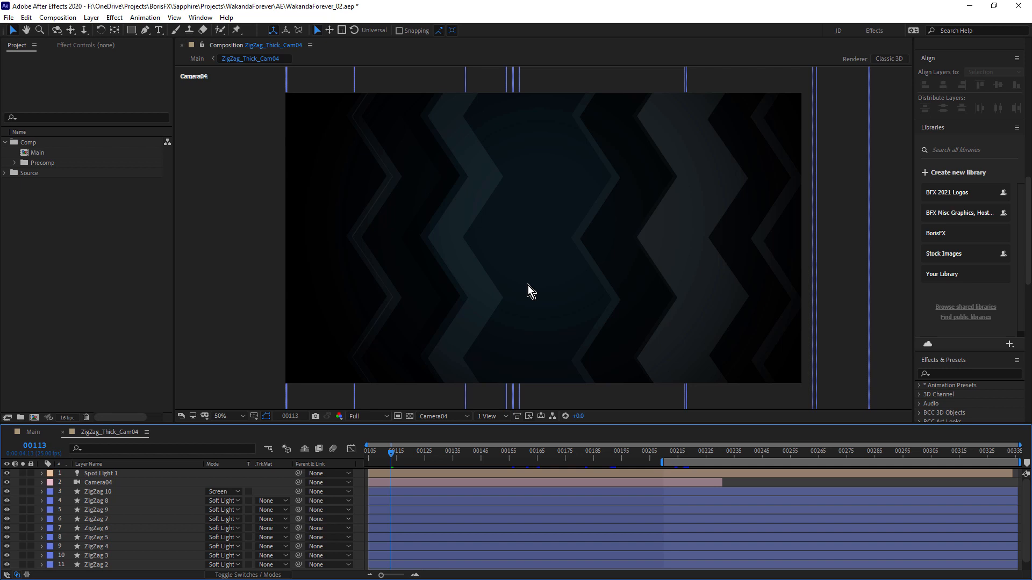
pyautogui.moveTo(476, 463); pyautogui.dragTo(542, 473)
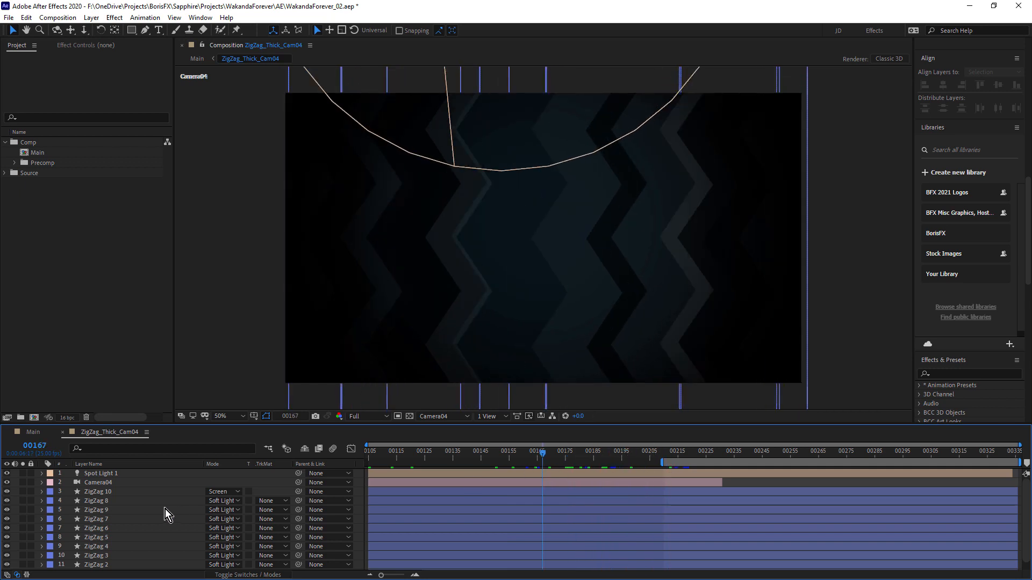
# Solo the ZigZag shape layer in the precomp to view it on its own
pyautogui.scroll(-1, 128, 501)
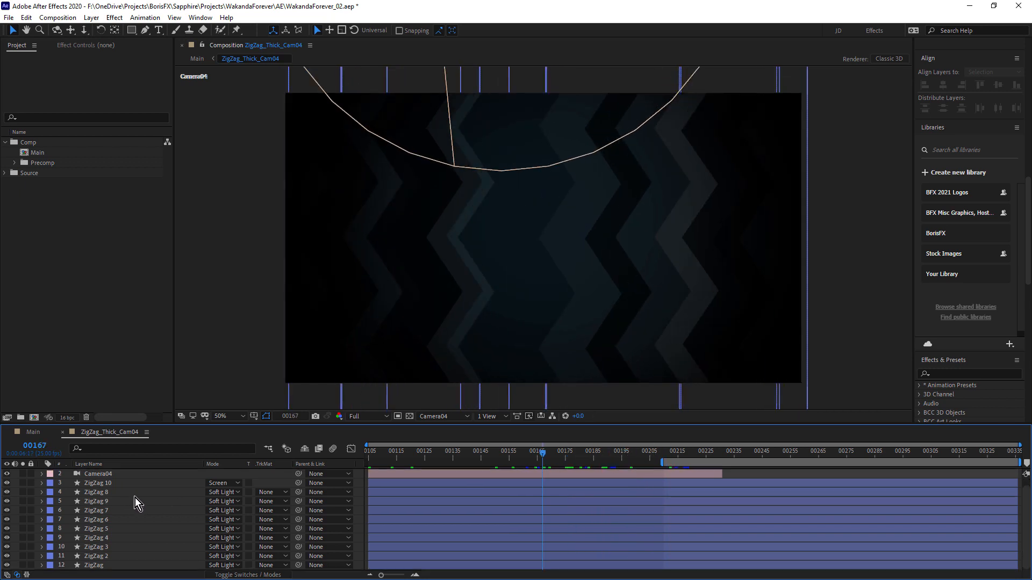
pyautogui.click(94, 565)
pyautogui.click(24, 565)
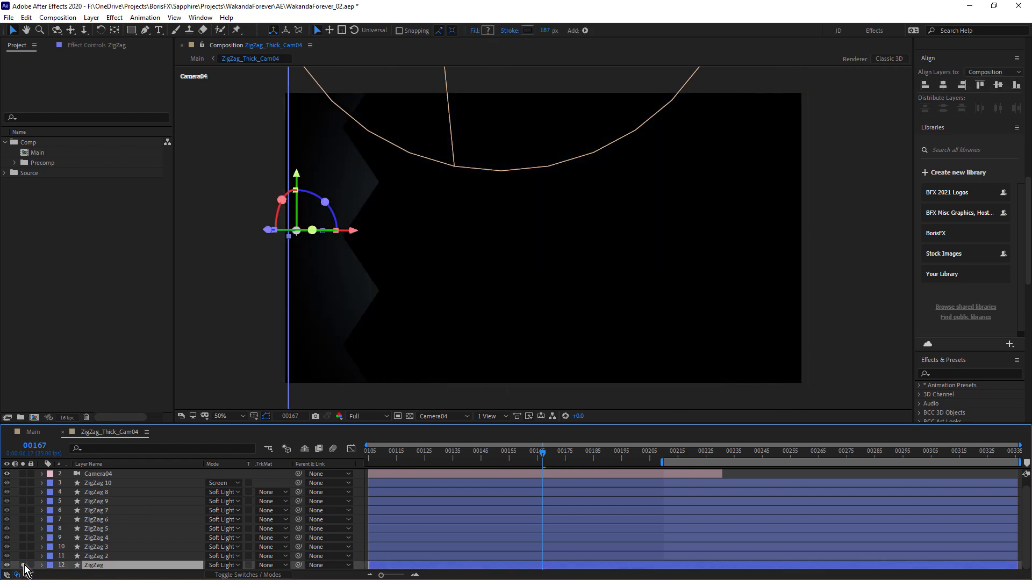
# Switch the solo from ZigZag to ZigZag 7 and reveal all its modified properties in an enlarged timeline
pyautogui.click(23, 565)
pyautogui.click(95, 510)
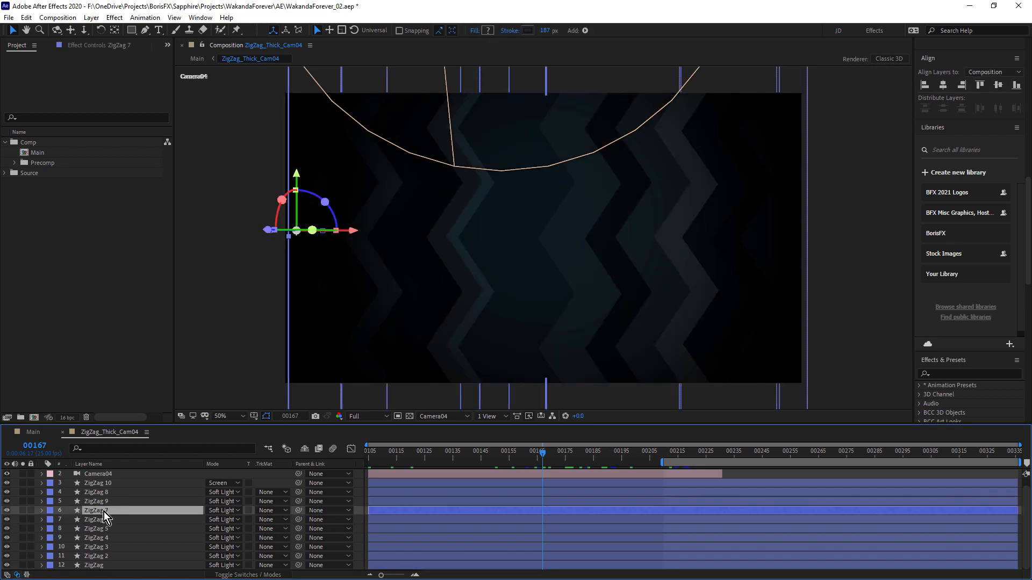
pyautogui.click(22, 511)
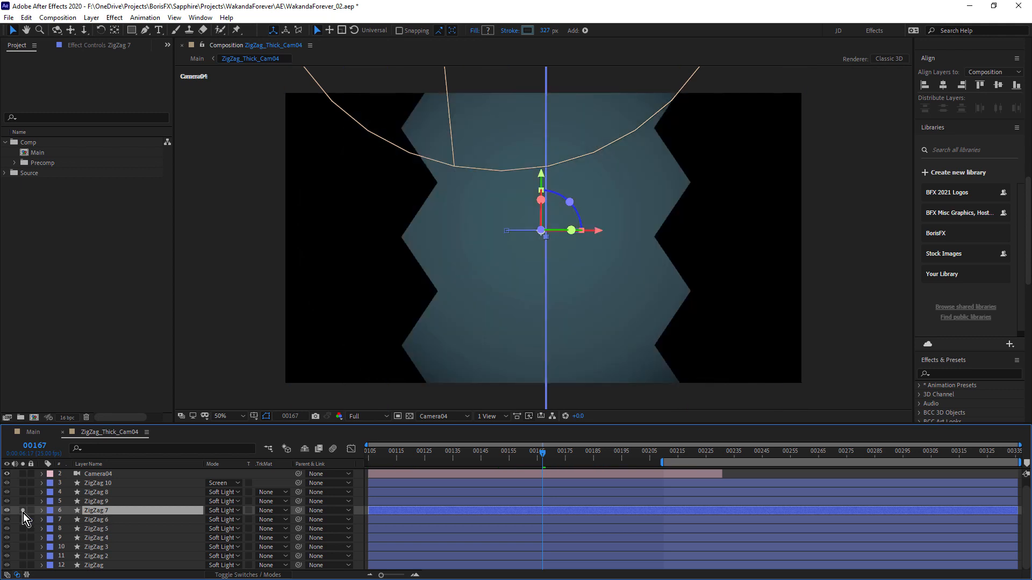
pyautogui.press('u')
pyautogui.press('u')
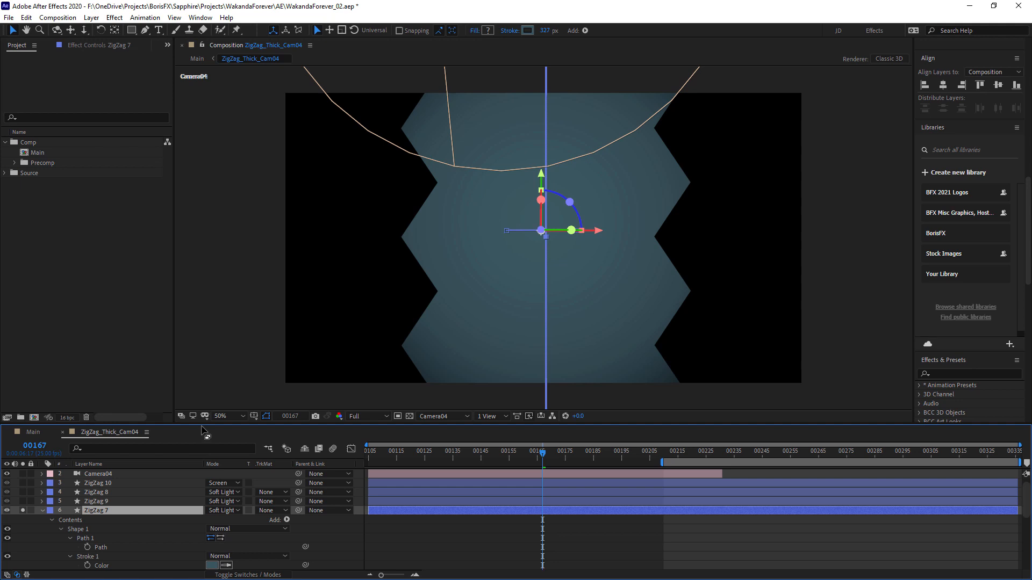
pyautogui.moveTo(207, 424); pyautogui.dragTo(207, 294)
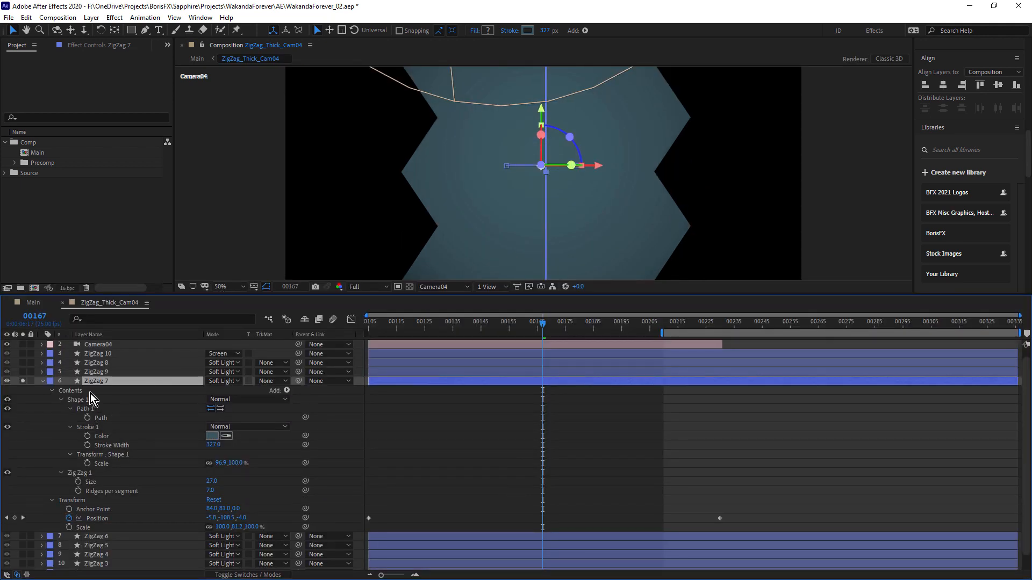
# Select ZigZag 7's path and try moving its upper end point, then undo the move
pyautogui.click(88, 409)
pyautogui.click(102, 418)
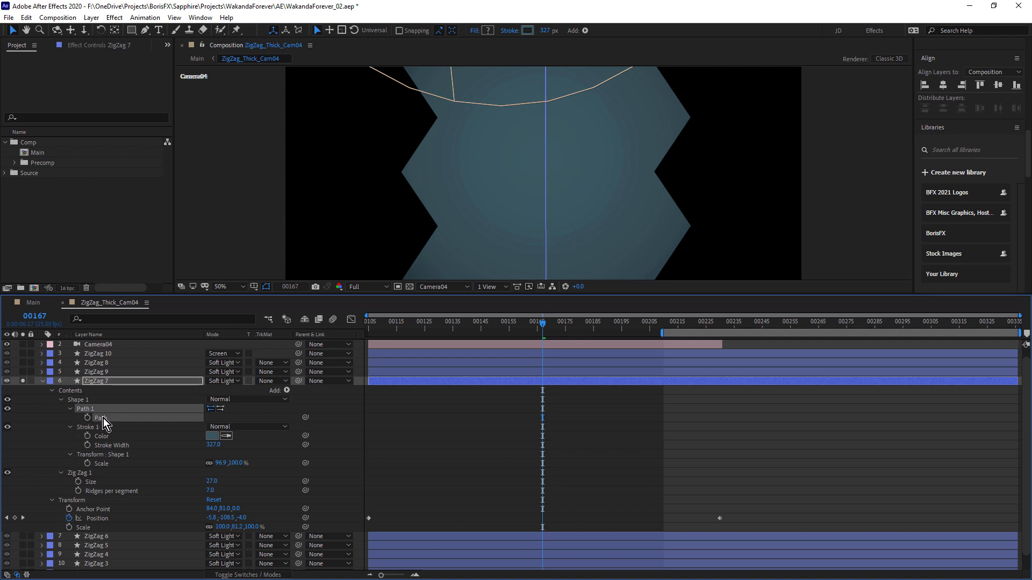
pyautogui.scroll(-4, 571, 228)
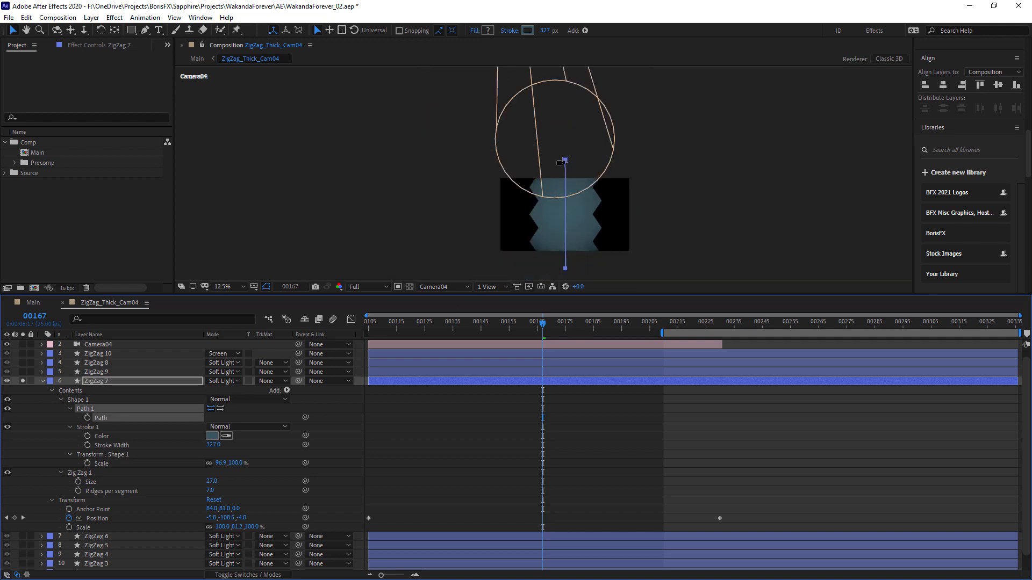
pyautogui.scroll(2, 560, 162)
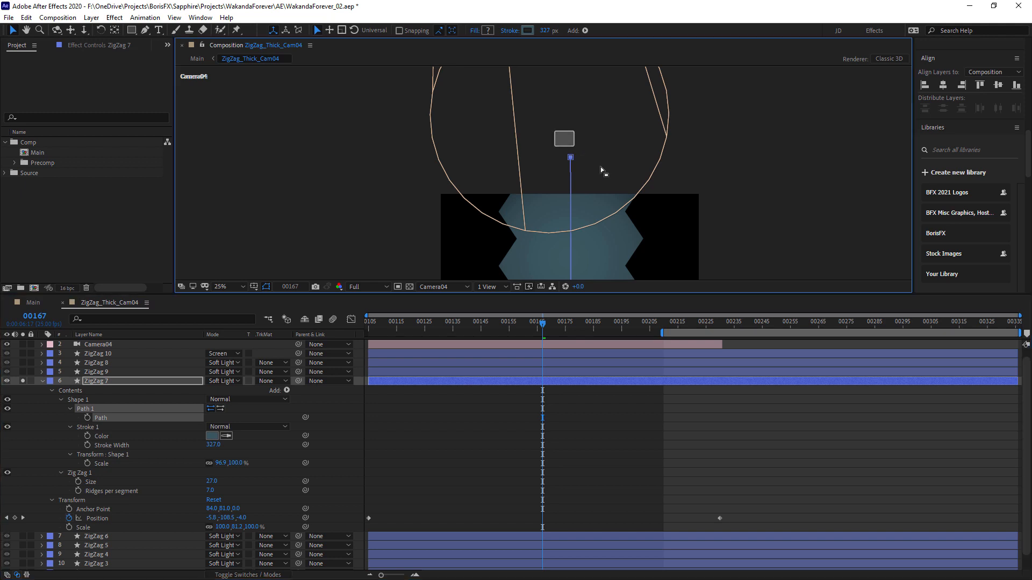
pyautogui.moveTo(571, 157); pyautogui.dragTo(563, 97)
pyautogui.hotkey('ctrl', 'z')
# Examine ZigZag 7's Zig Zag 1 operator and the list of shape operators that can be added to the layer
pyautogui.click(80, 473)
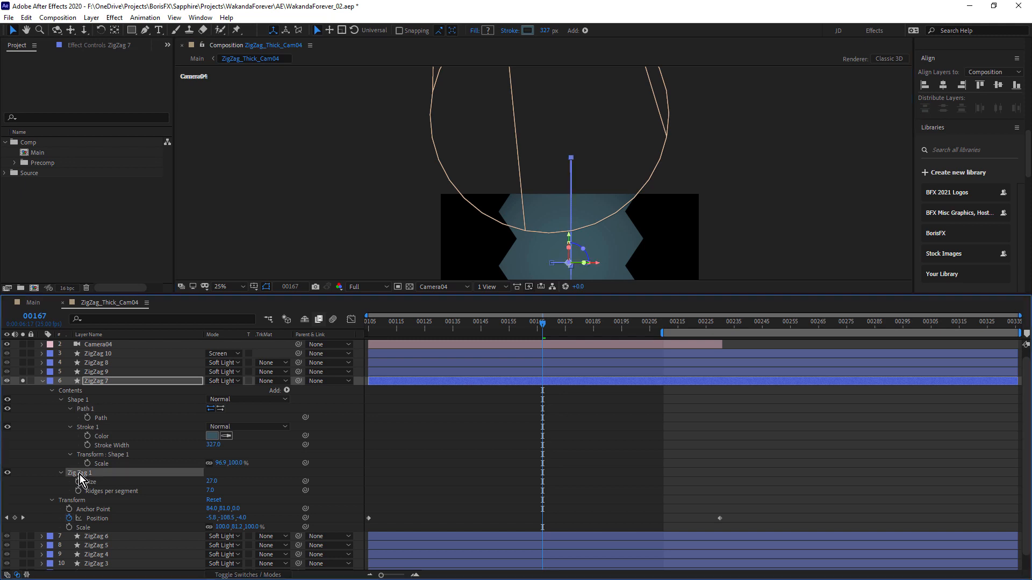
pyautogui.click(286, 390)
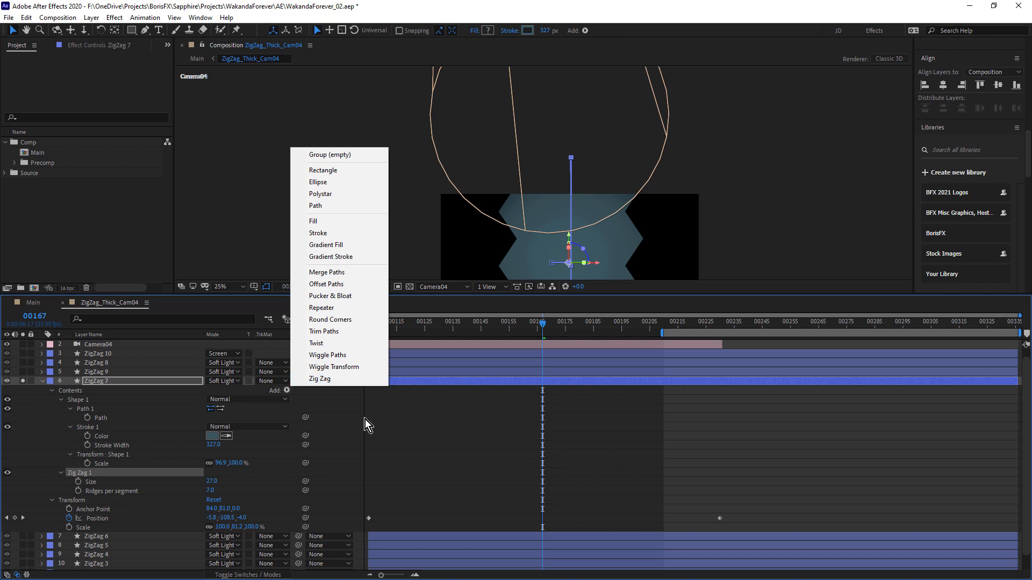
pyautogui.click(102, 476)
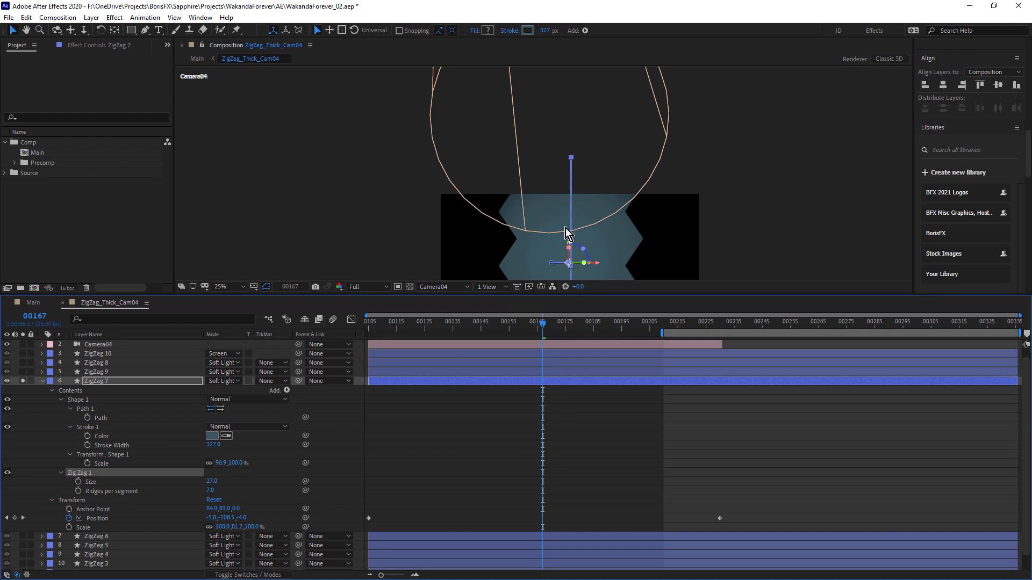
pyautogui.scroll(-4, 592, 233)
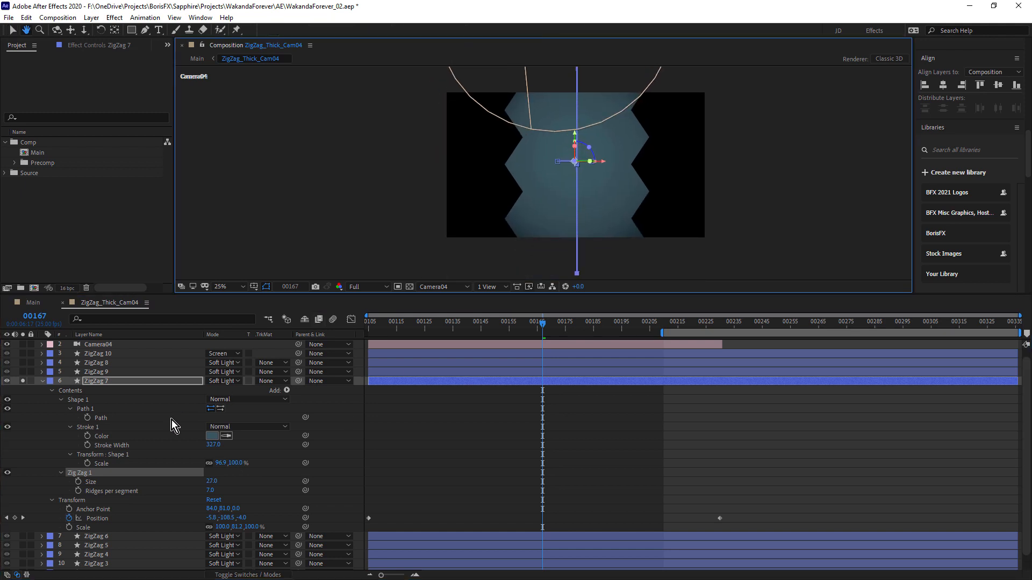
pyautogui.moveTo(208, 487)
pyautogui.mouseDown()
pyautogui.moveTo(230, 490)
pyautogui.moveTo(212, 488)
pyautogui.mouseUp()
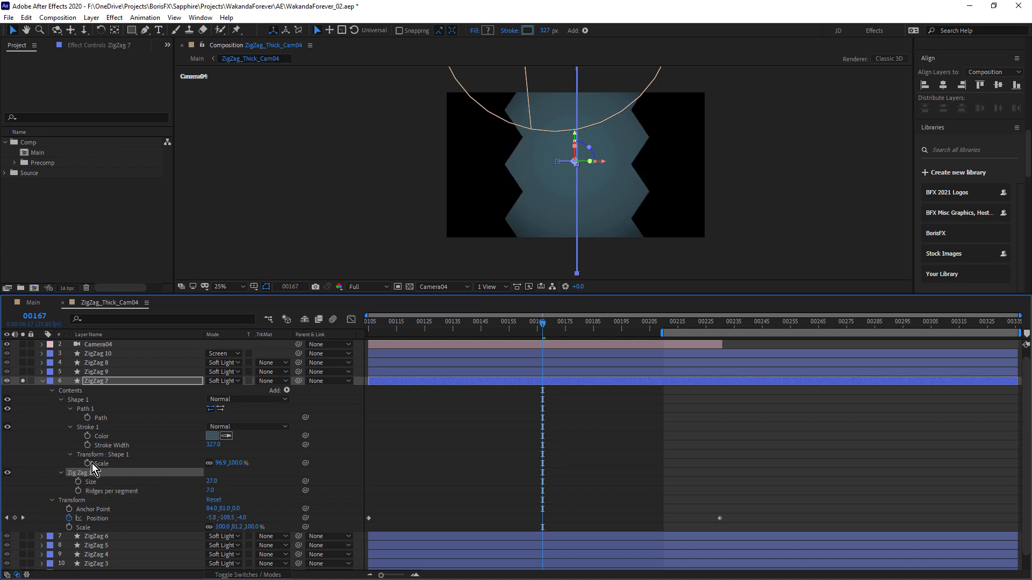
# Reveal only ZigZag 7's Position keyframes and scrub its movement, ending at frame 105 with the layer's solo off
pyautogui.click(42, 381)
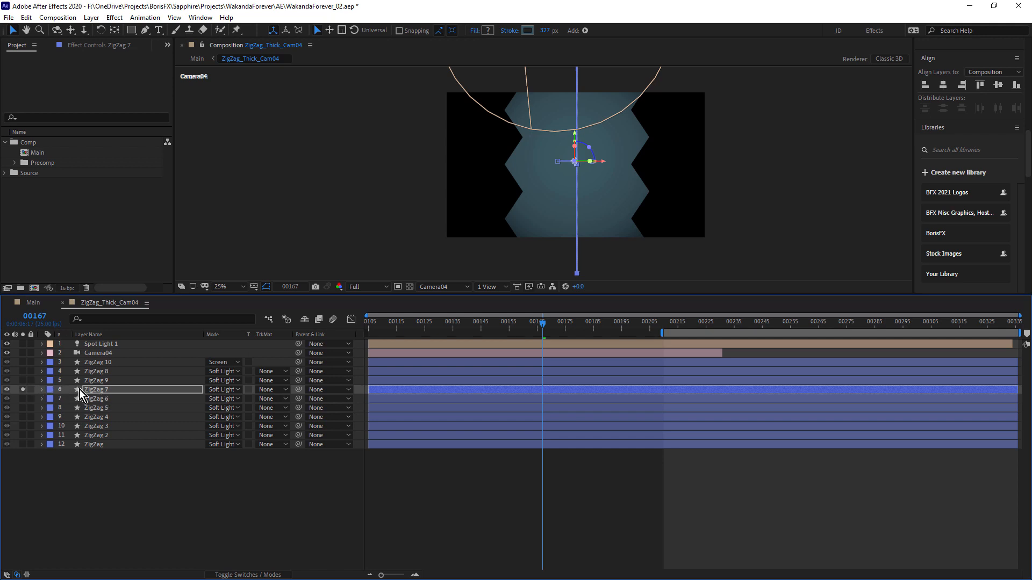
pyautogui.press('p')
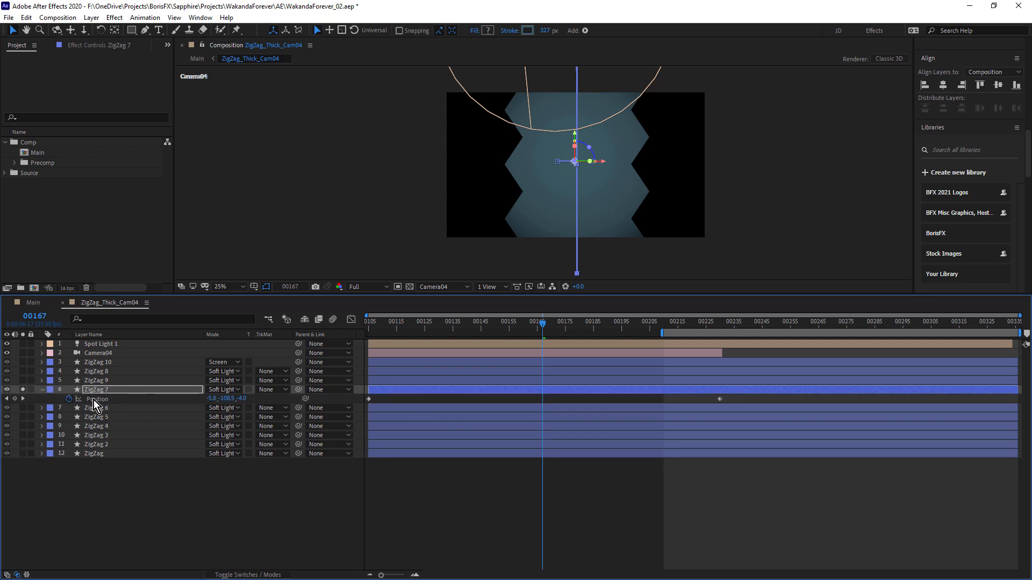
pyautogui.moveTo(375, 331); pyautogui.dragTo(568, 337)
pyautogui.moveTo(654, 344); pyautogui.dragTo(349, 353)
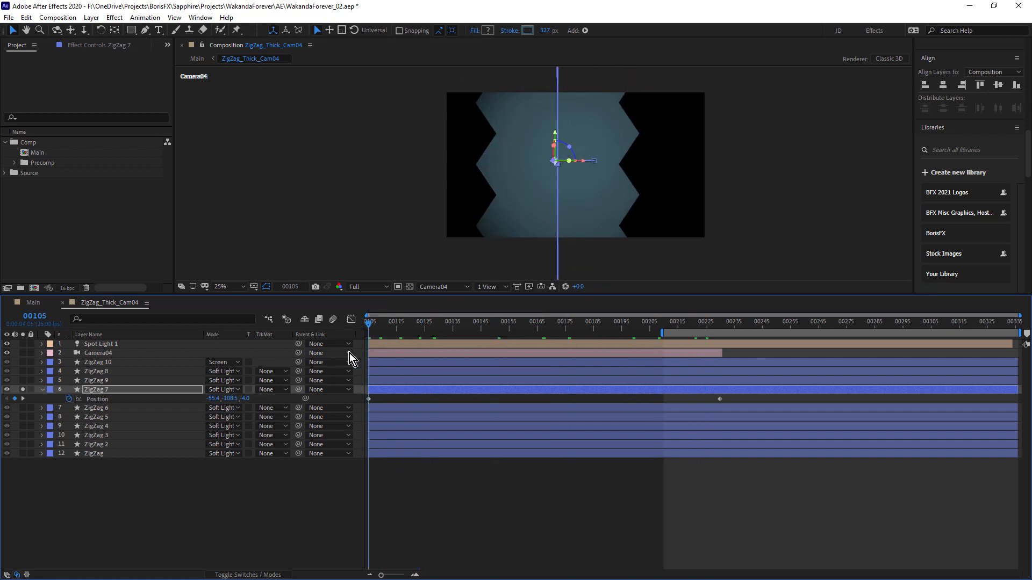
pyautogui.click(23, 390)
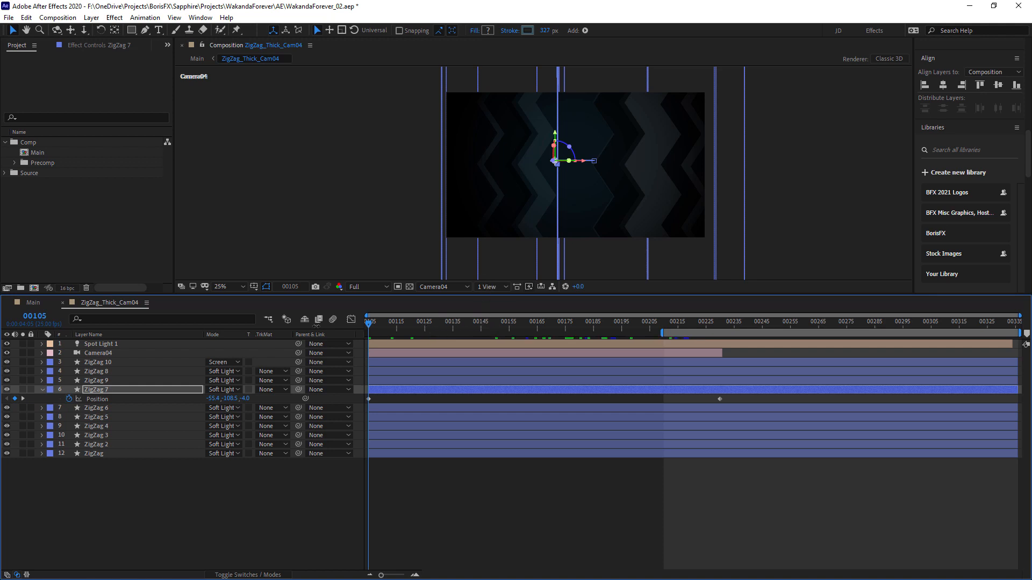
# Select all the ZigZag shape layers and filter the timeline by "col" to show their stroke colors
pyautogui.click(102, 362)
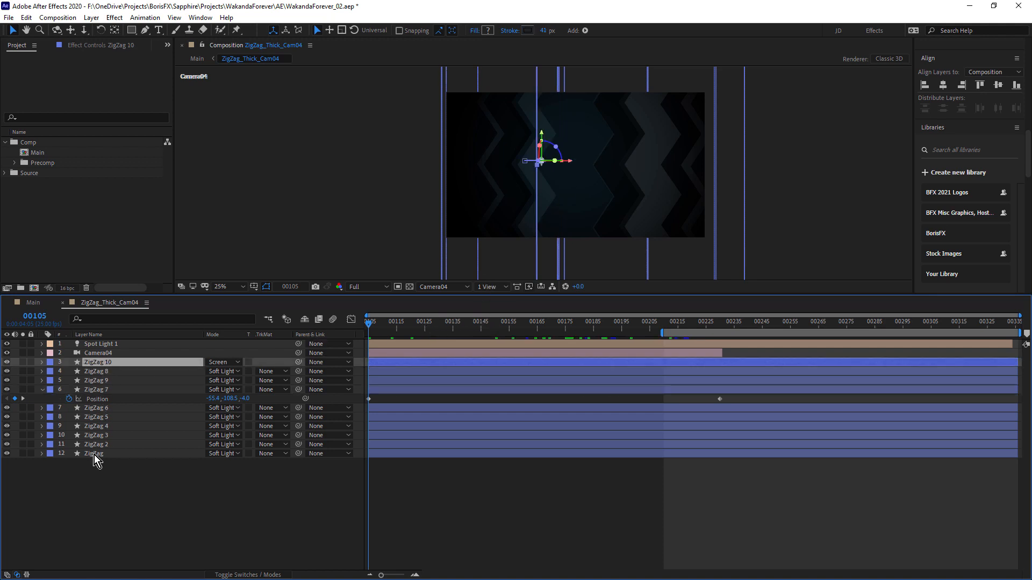
pyautogui.keyDown('shift'); pyautogui.click(94, 454); pyautogui.keyUp('shift')
pyautogui.click(115, 318)
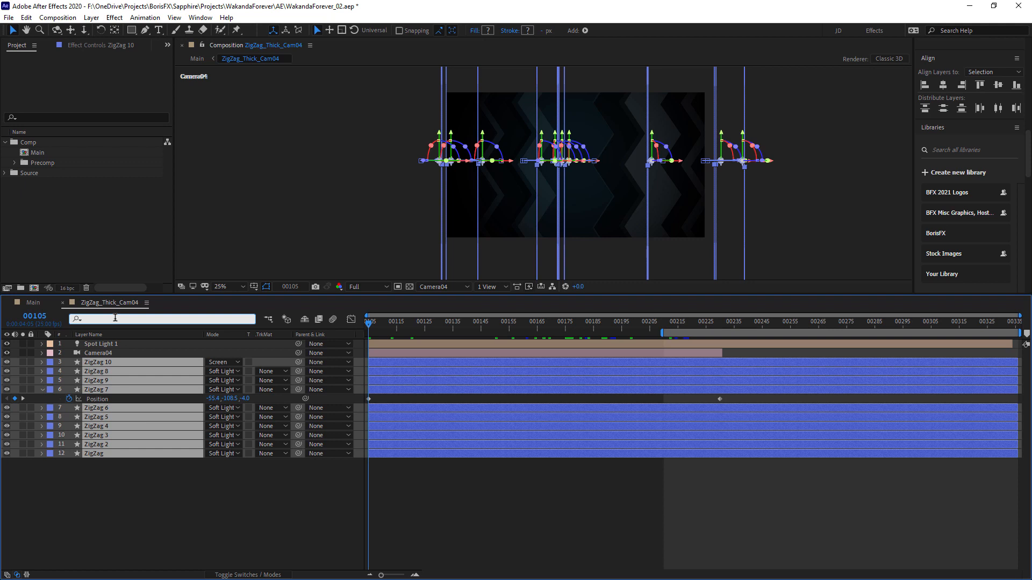
pyautogui.write('col')
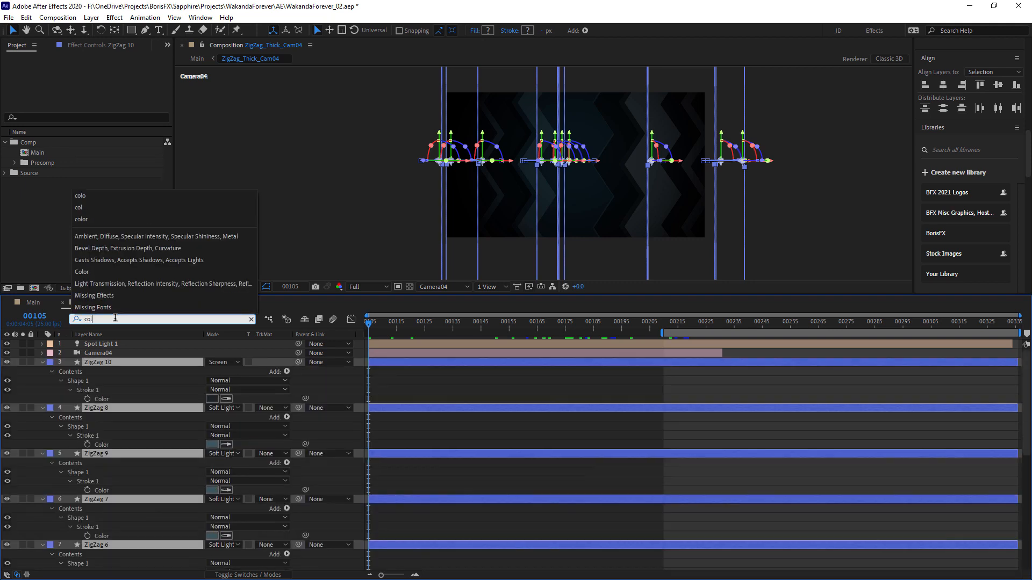
# Compare the stroke colors across the ZigZag layers, then collapse and deselect them
pyautogui.scroll(-2, 224, 443)
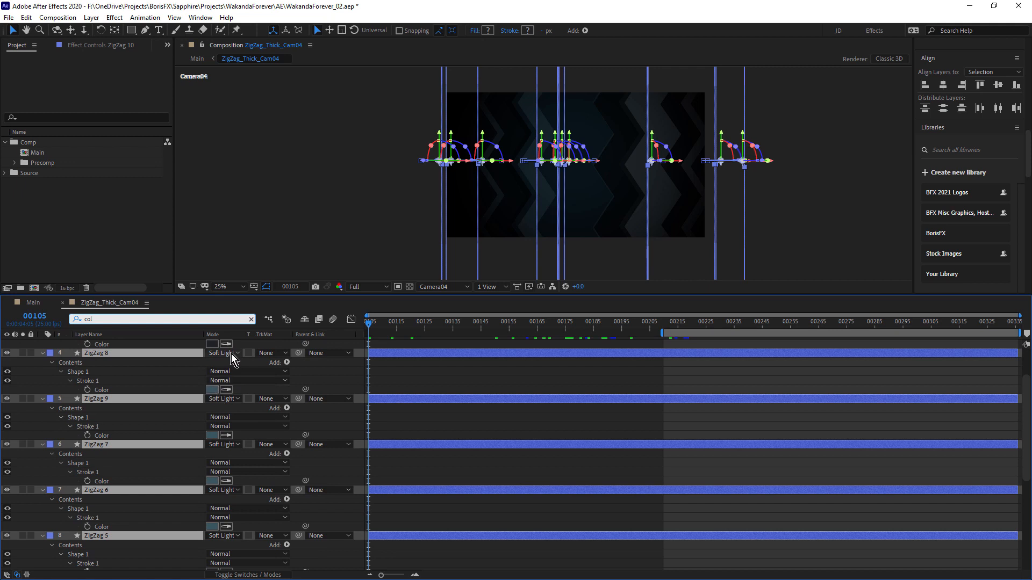
pyautogui.scroll(2, 223, 444)
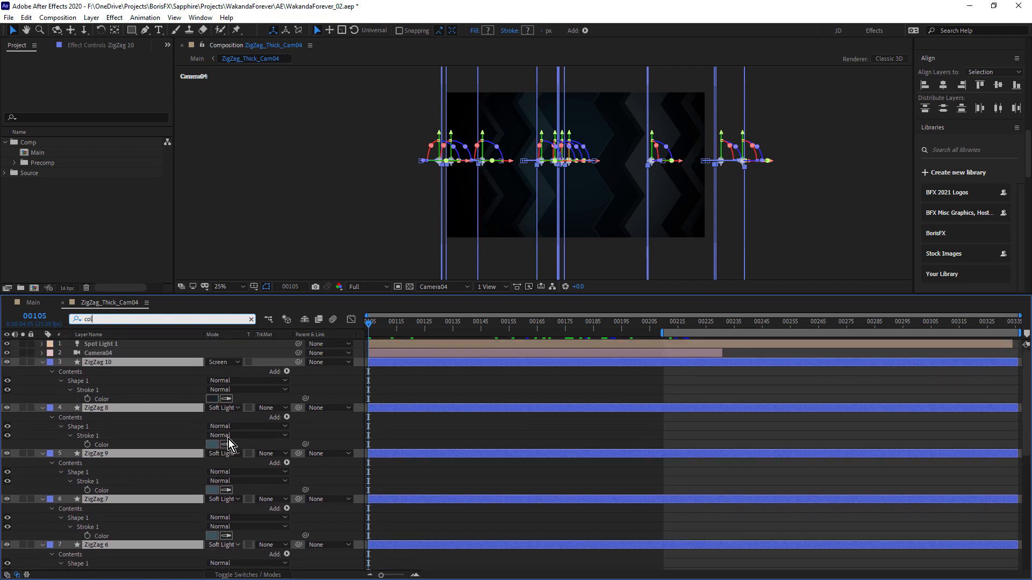
pyautogui.scroll(-3, 228, 444)
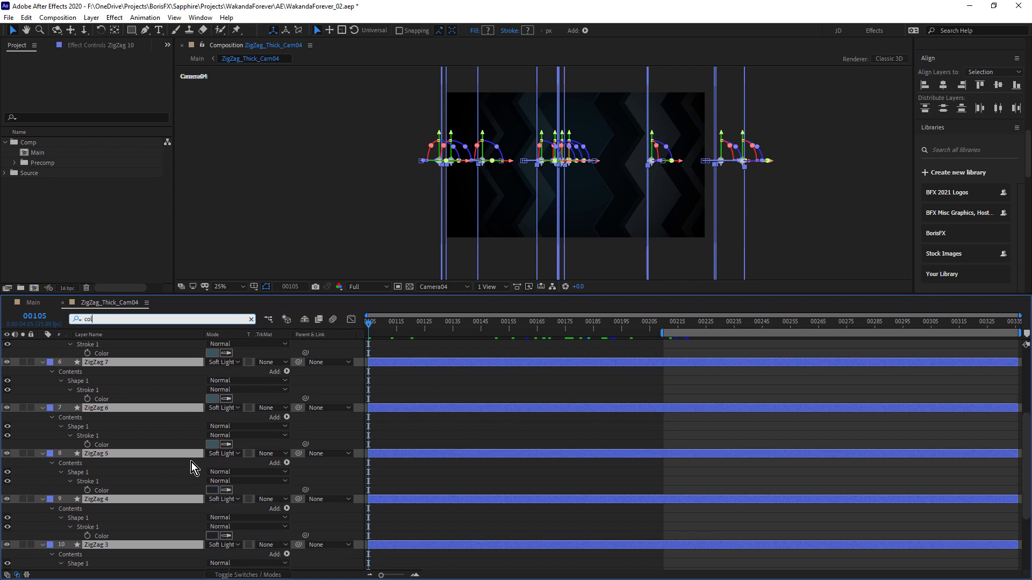
pyautogui.scroll(3, 193, 463)
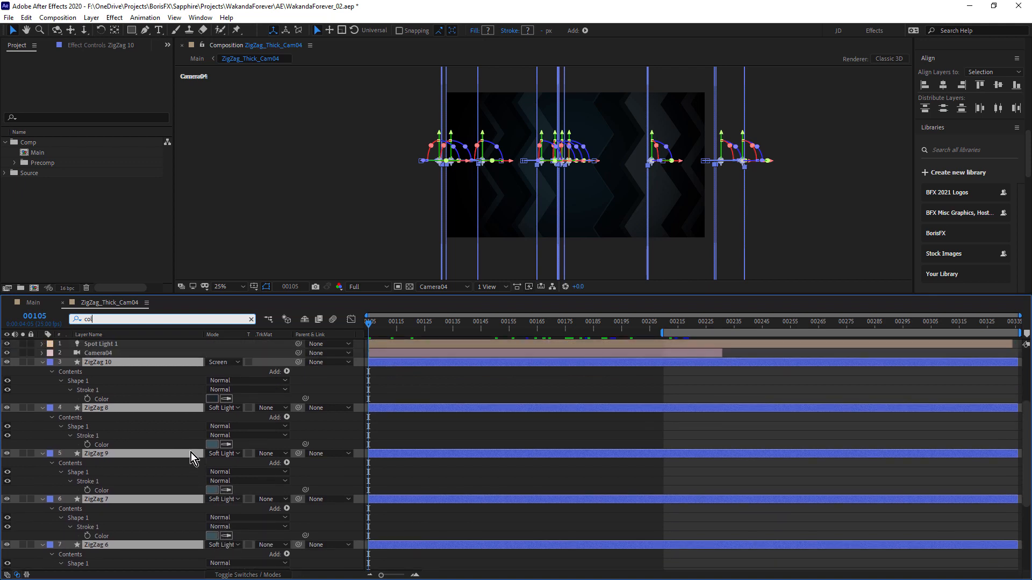
pyautogui.click(43, 362)
pyautogui.click(153, 483)
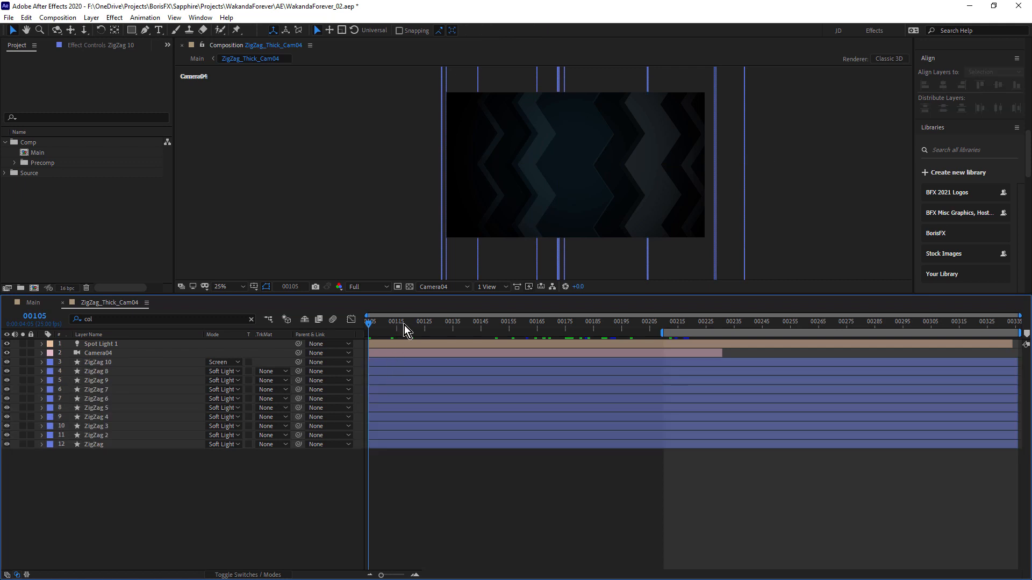
# Scrub the combined zigzag background to frame 161 to check how its layers move together
pyautogui.click(422, 326)
pyautogui.moveTo(436, 328)
pyautogui.mouseDown()
pyautogui.moveTo(582, 337)
pyautogui.moveTo(444, 345)
pyautogui.mouseUp()
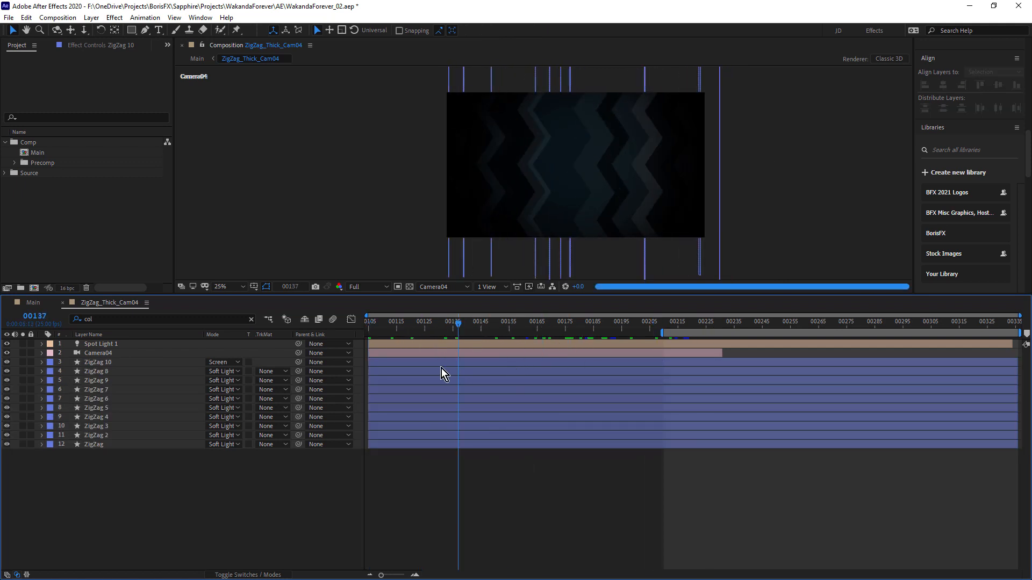
pyautogui.moveTo(625, 363); pyautogui.dragTo(527, 369)
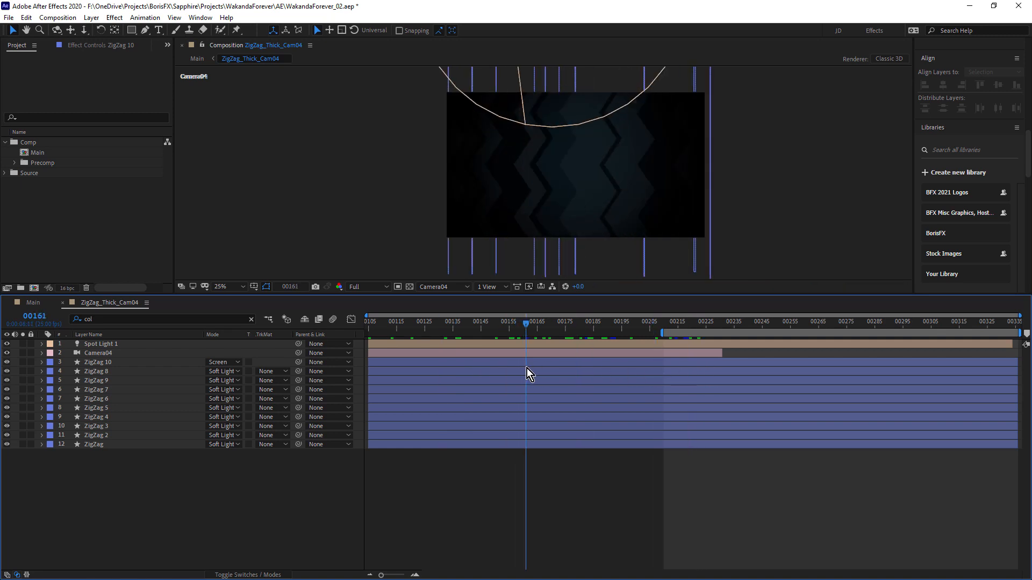
# Turn Spot Light 1 and Camera04 off, then turn the light back on to compare the zigzags unlit and lit
pyautogui.click(100, 353)
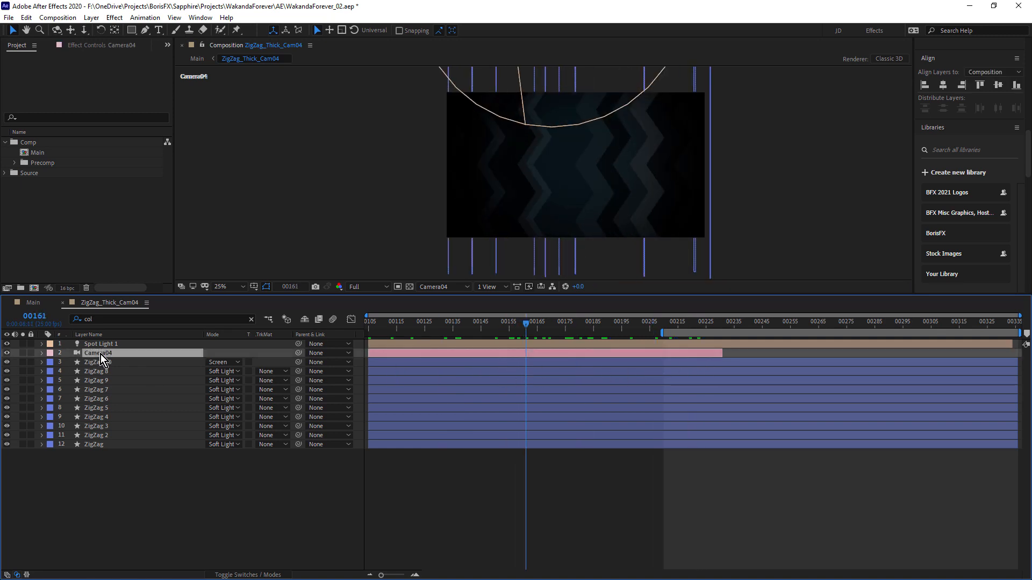
pyautogui.click(107, 345)
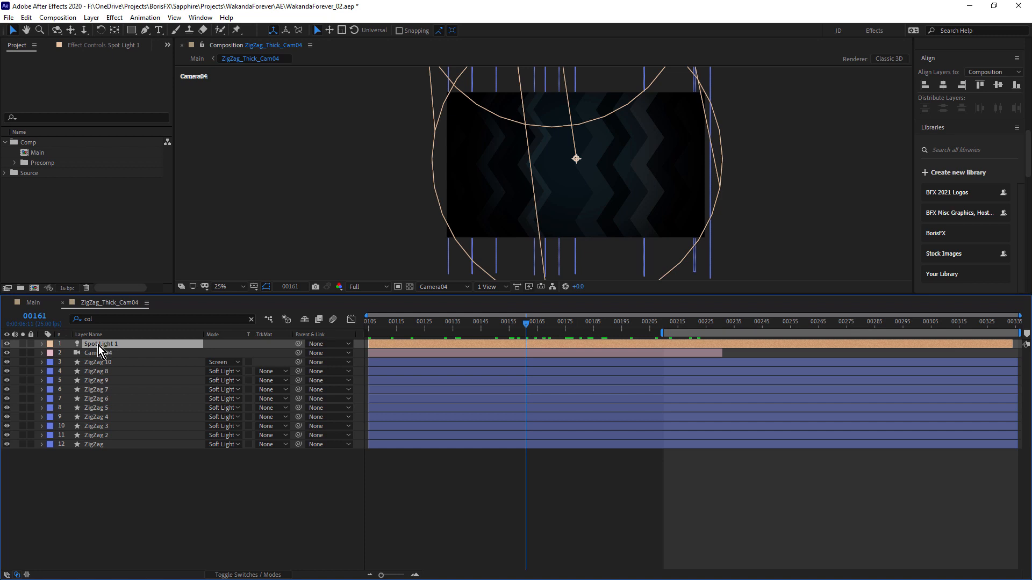
pyautogui.moveTo(7, 346); pyautogui.dragTo(7, 353)
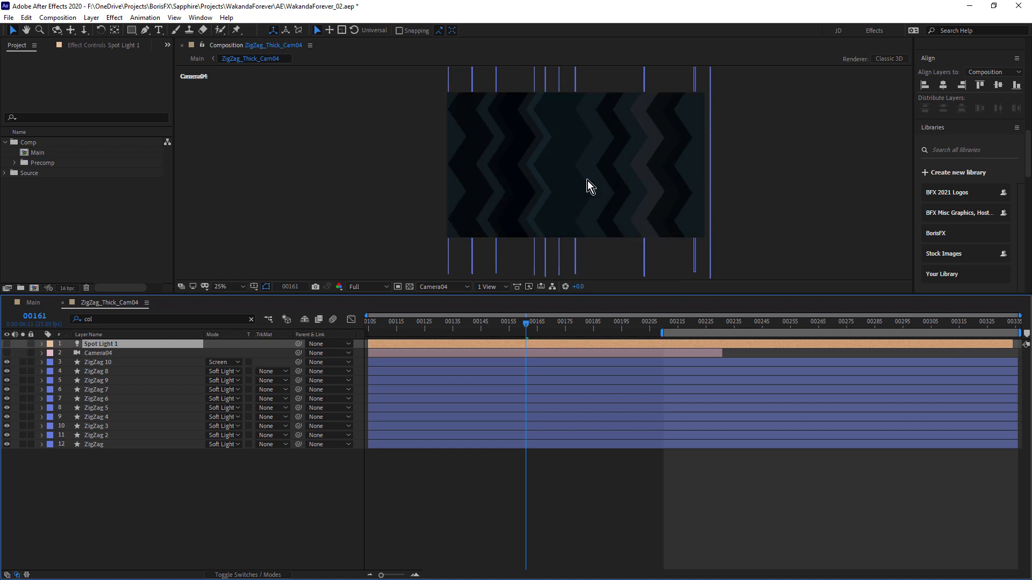
pyautogui.scroll(2, 582, 153)
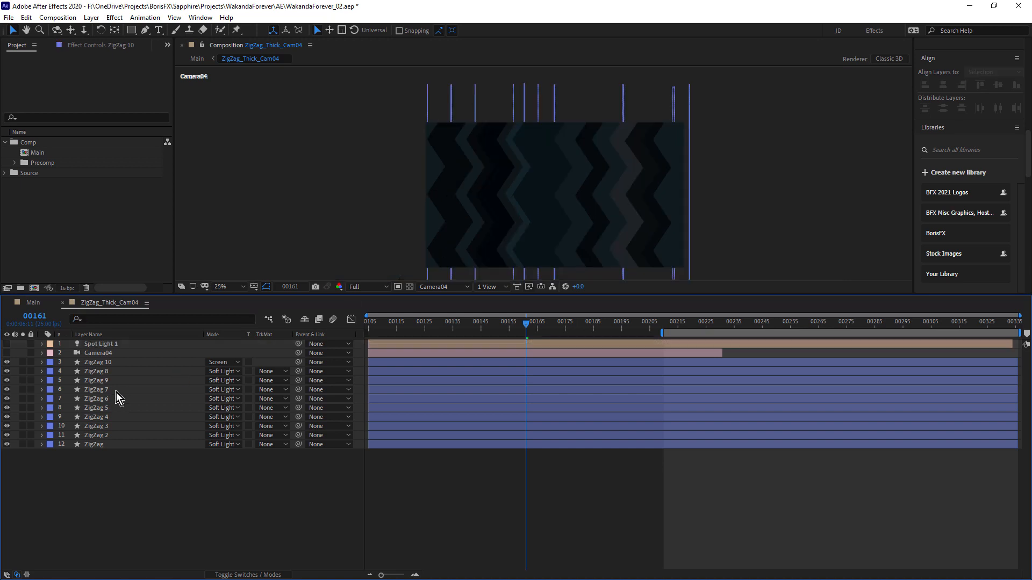
pyautogui.click(6, 344)
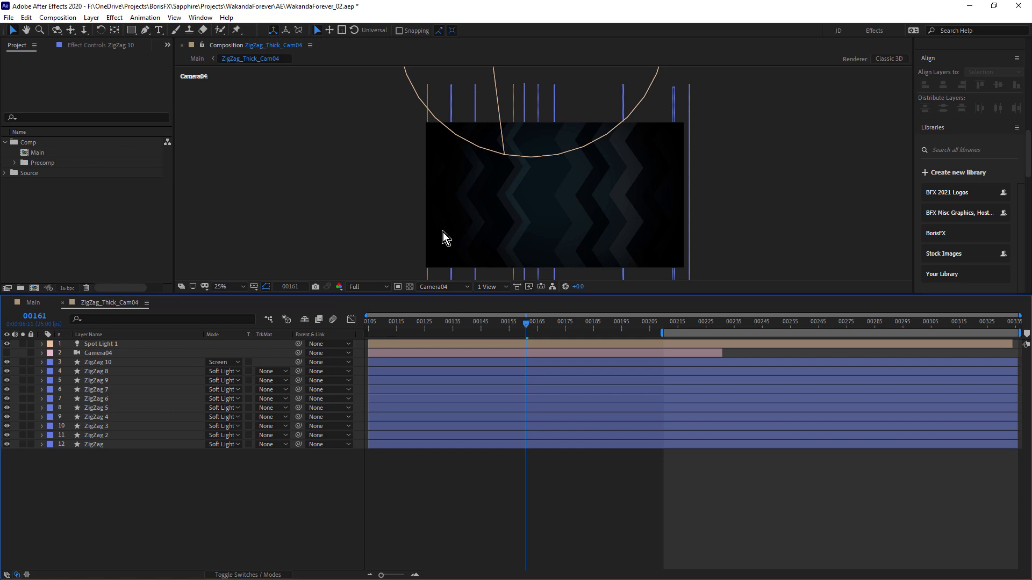
# Turn Camera04 back on and reveal its Position keyframes, then return to the Main composition's lower layers
pyautogui.click(111, 355)
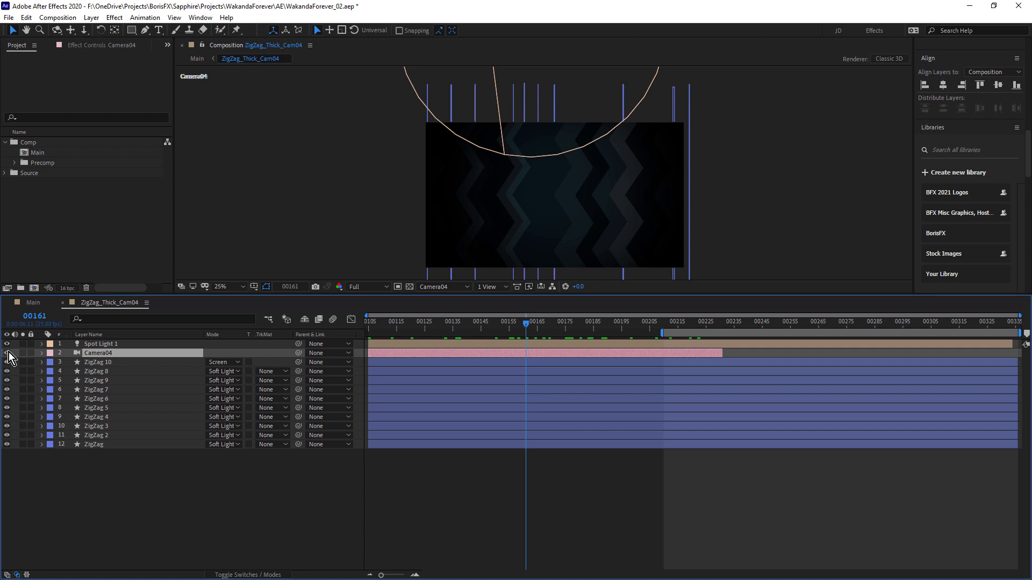
pyautogui.press('p')
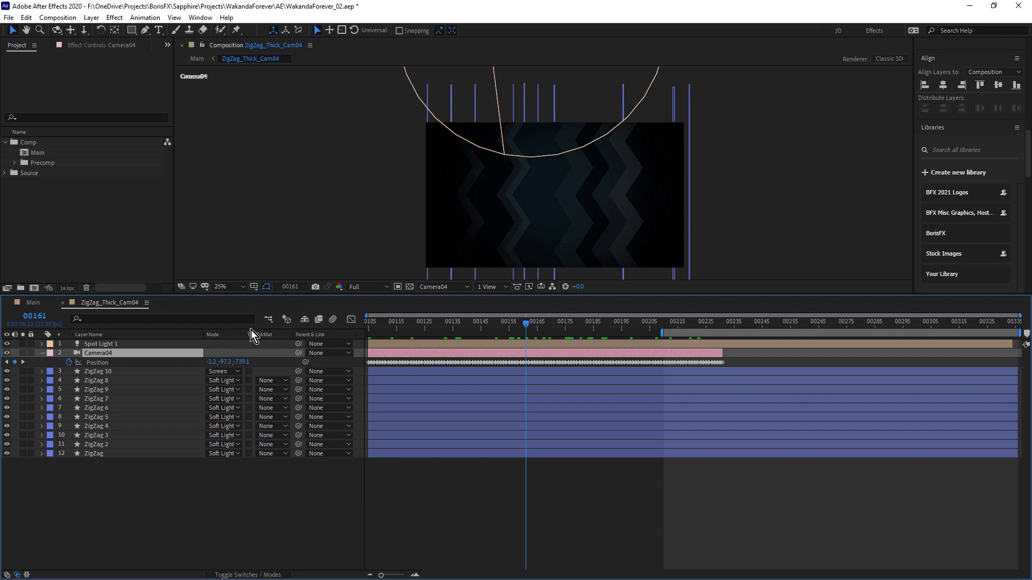
pyautogui.click(37, 301)
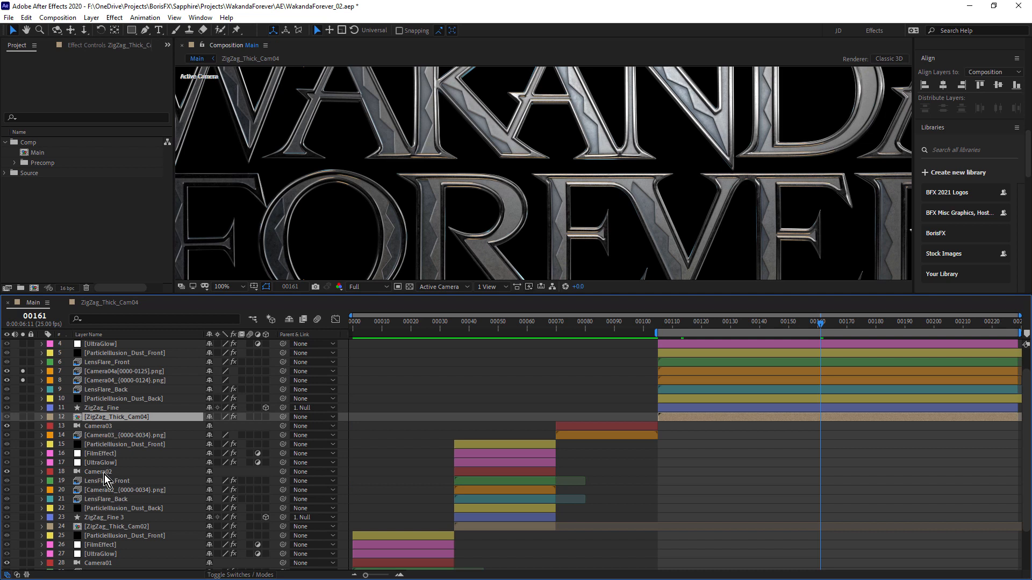
pyautogui.scroll(-3, 127, 463)
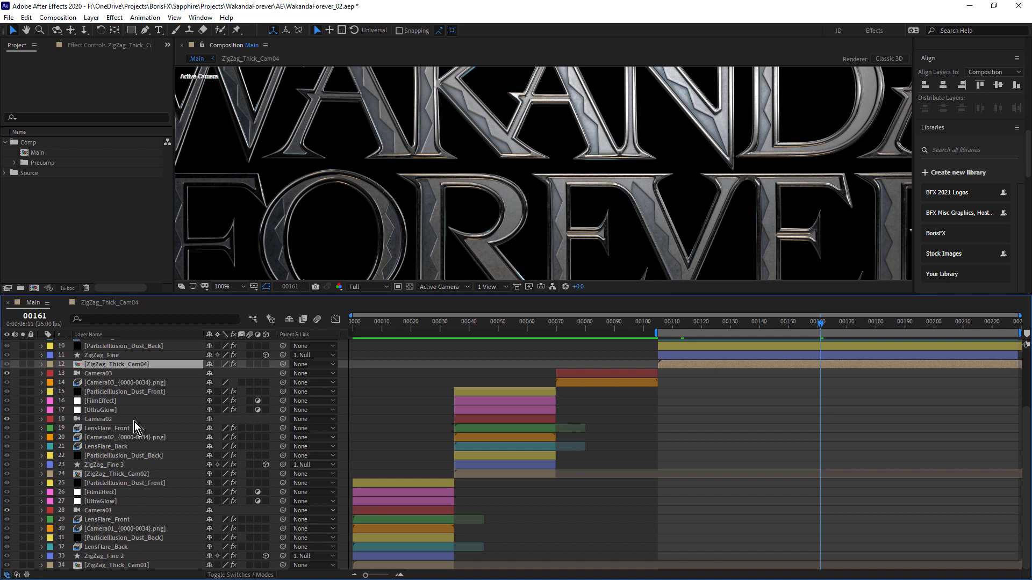
# In Cinema 4D, open AEC4D-PRO and send Camera01, Camera02, Camera03 and Camera04 to After Effects
pyautogui.scroll(3, 134, 421)
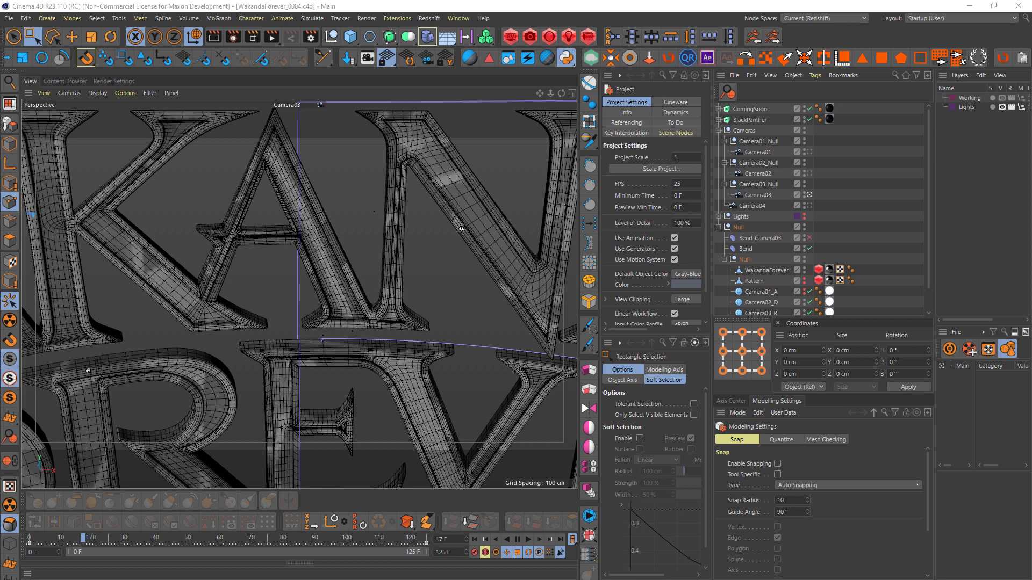
pyautogui.click(707, 57)
pyautogui.moveTo(761, 50); pyautogui.dragTo(579, 88)
pyautogui.click(575, 130)
pyautogui.click(576, 160)
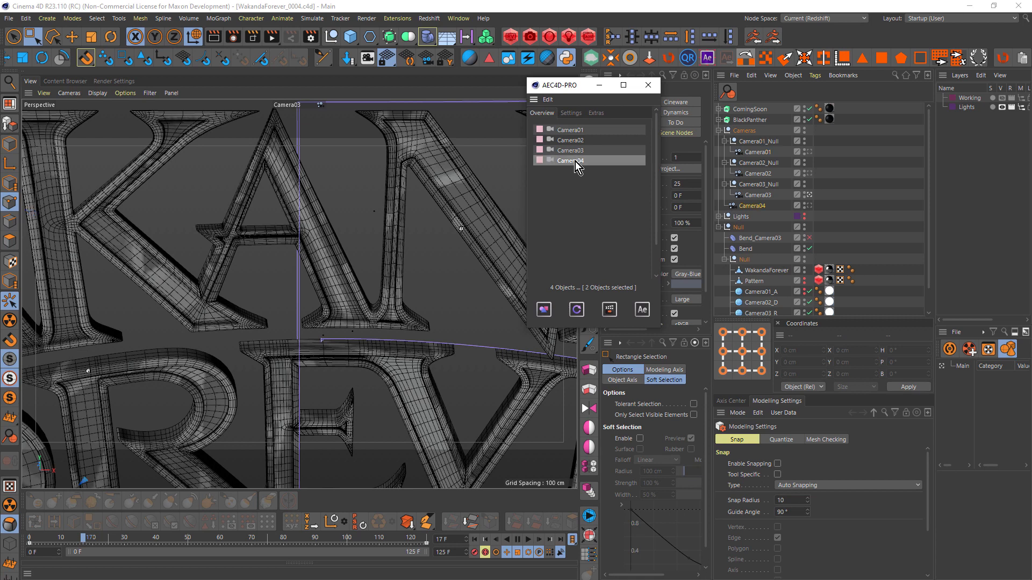
pyautogui.moveTo(575, 141)
pyautogui.mouseDown()
pyautogui.moveTo(575, 154)
pyautogui.moveTo(576, 133)
pyautogui.mouseUp()
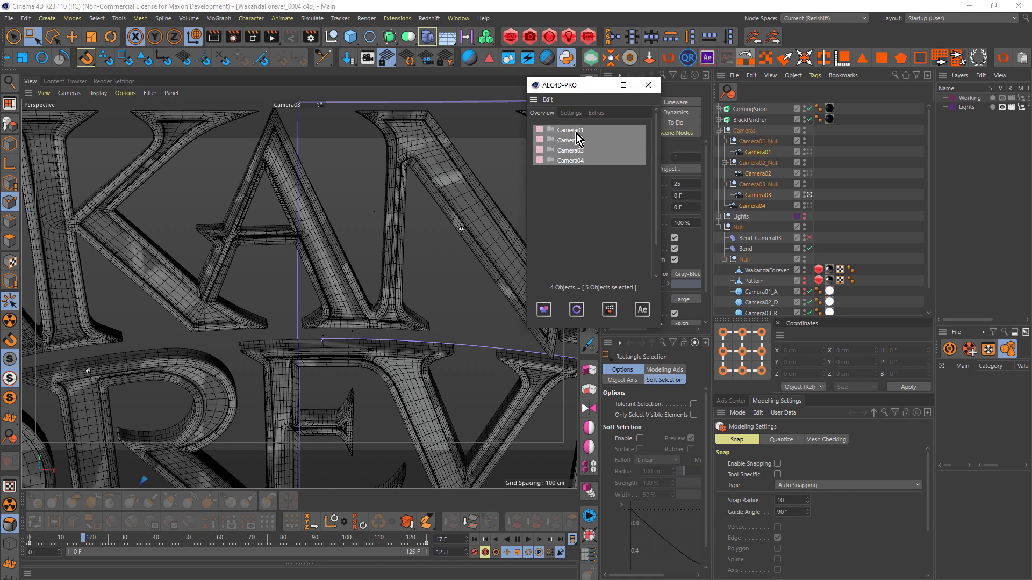
pyautogui.click(542, 314)
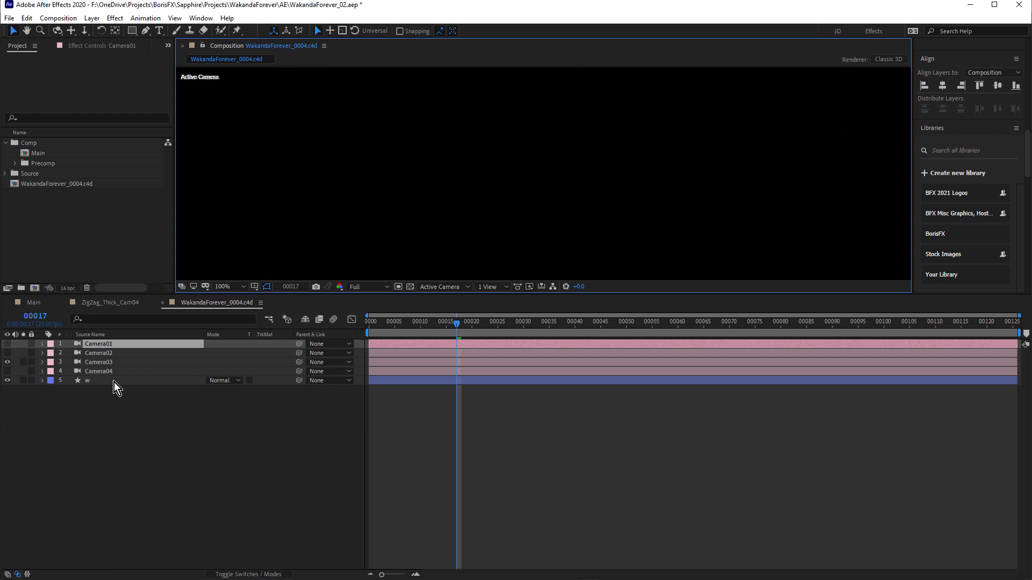
# Delete the w layer from the imported WakandaForever_0004.c4d composition, select Camera01 through Camera04, and close the composition
pyautogui.click(88, 382)
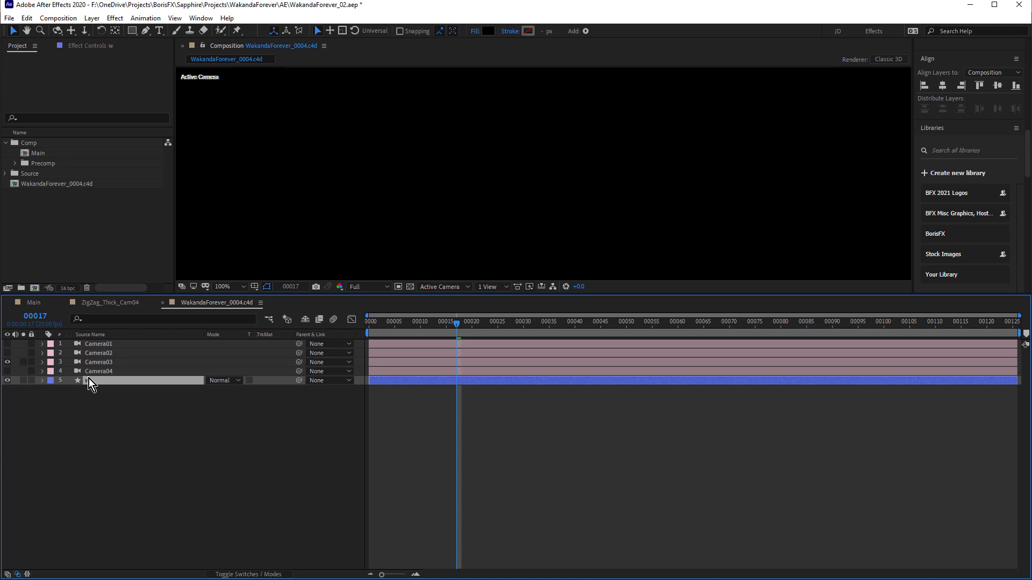
pyautogui.press('Delete')
pyautogui.click(111, 352)
pyautogui.click(110, 346)
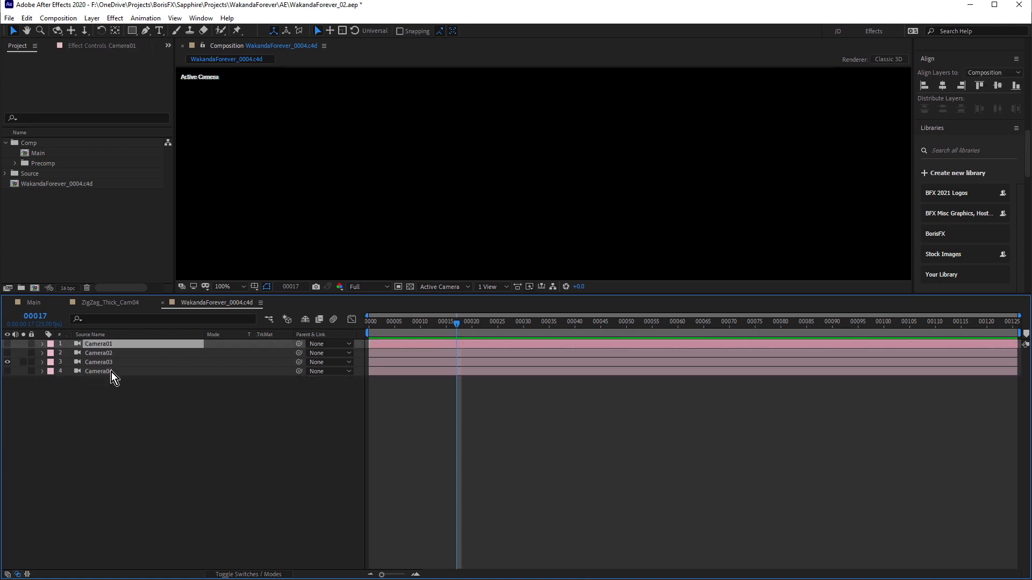
pyautogui.keyDown('shift'); pyautogui.click(111, 372); pyautogui.keyUp('shift')
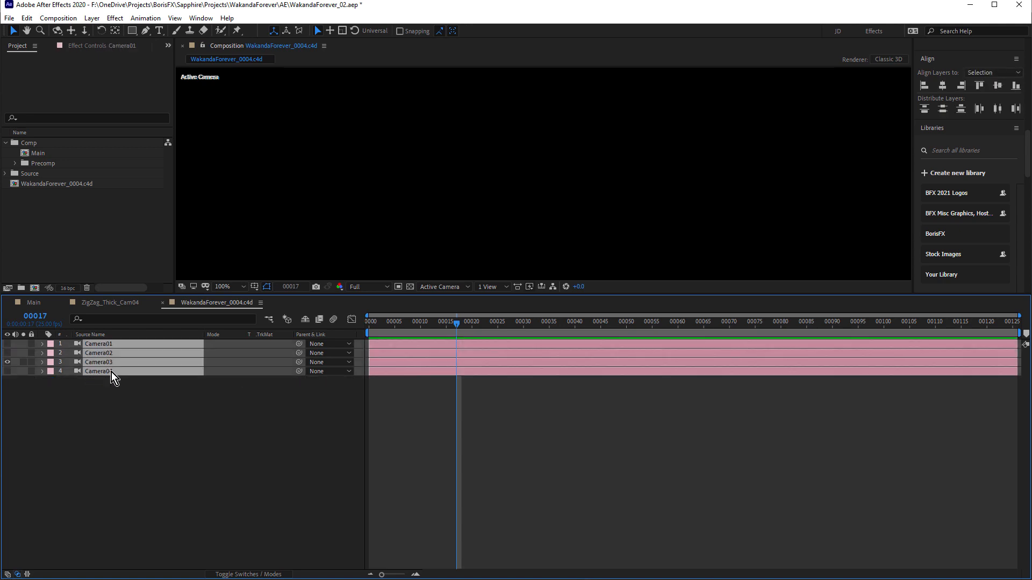
pyautogui.click(163, 304)
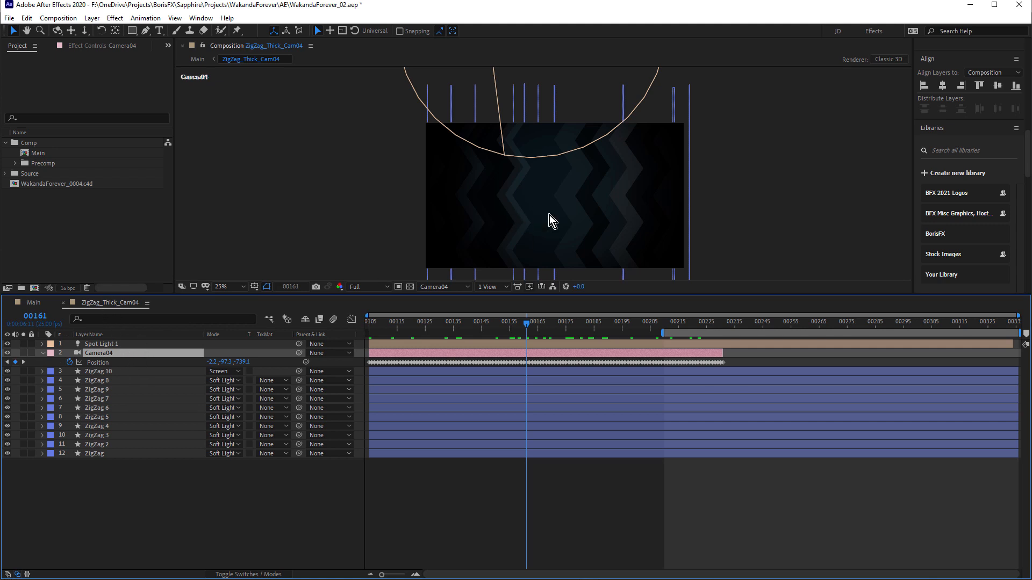
# Return the playhead to frame 105, collapse the Camera04 properties and close the ZigZag_Thick_Cam04 precomp to get back to Main
pyautogui.moveTo(556, 333); pyautogui.dragTo(363, 362)
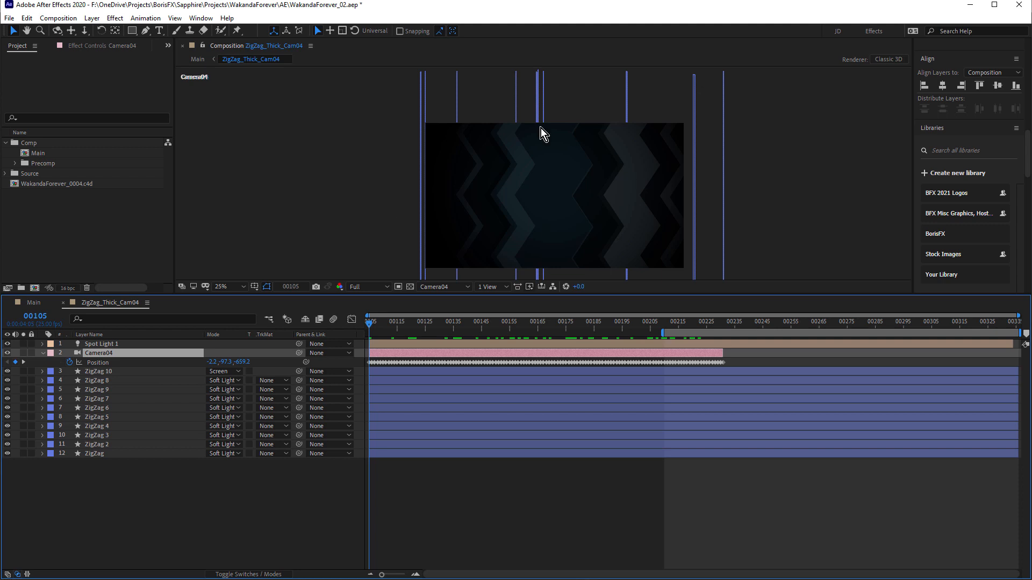
pyautogui.click(42, 353)
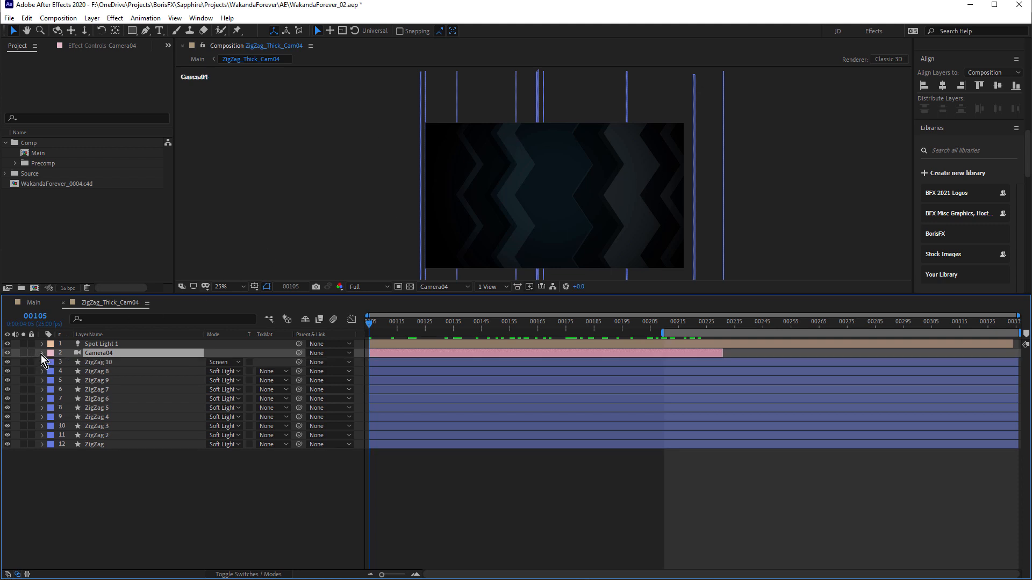
pyautogui.click(63, 304)
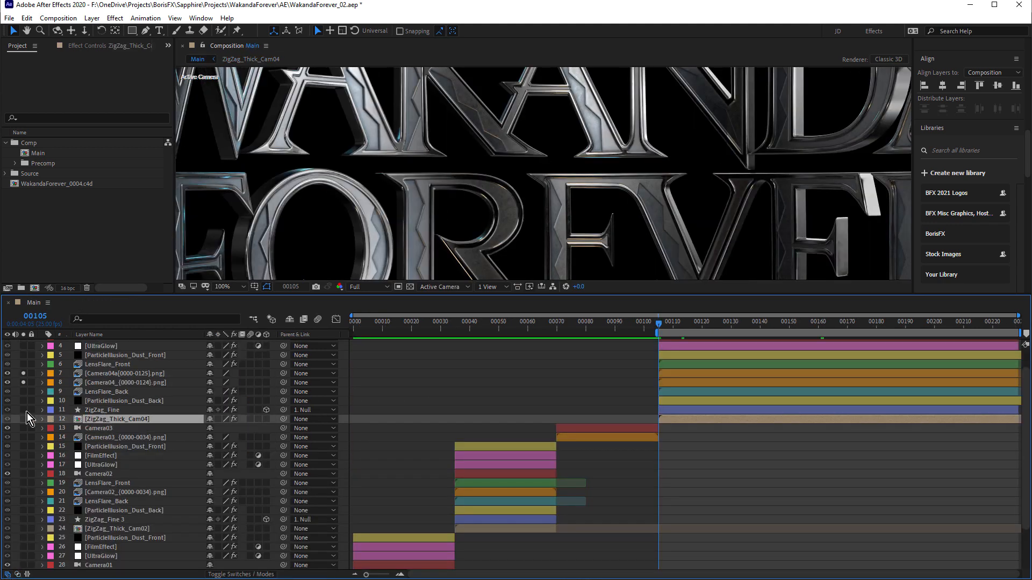
# Solo only the ZigZag_Fine and ZigZag_Thick_Cam04 layers, unsolo both Camera04 image sequences, and enlarge the composition viewer
pyautogui.click(23, 418)
pyautogui.click(23, 382)
pyautogui.click(23, 373)
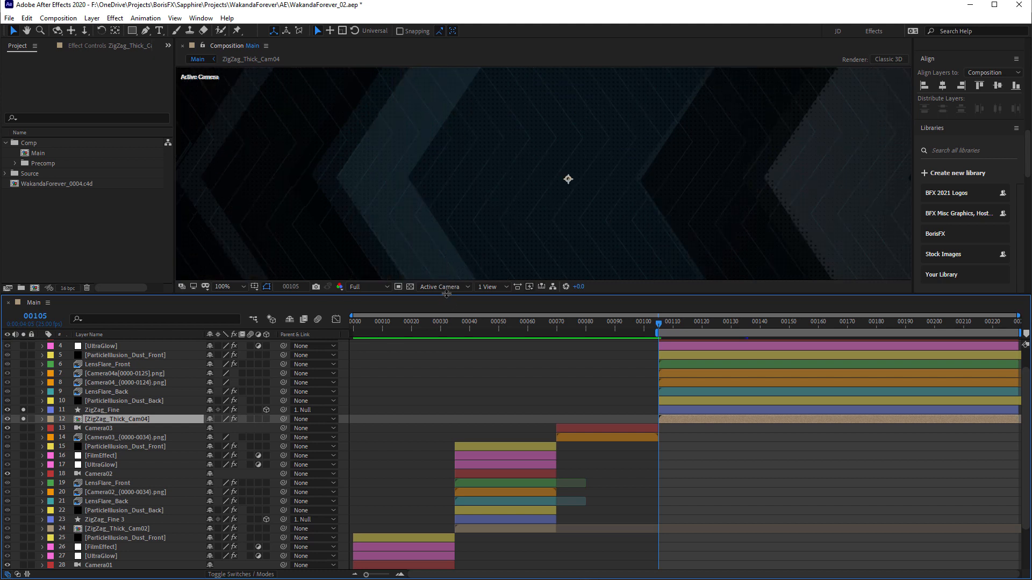
pyautogui.moveTo(444, 310); pyautogui.dragTo(440, 380)
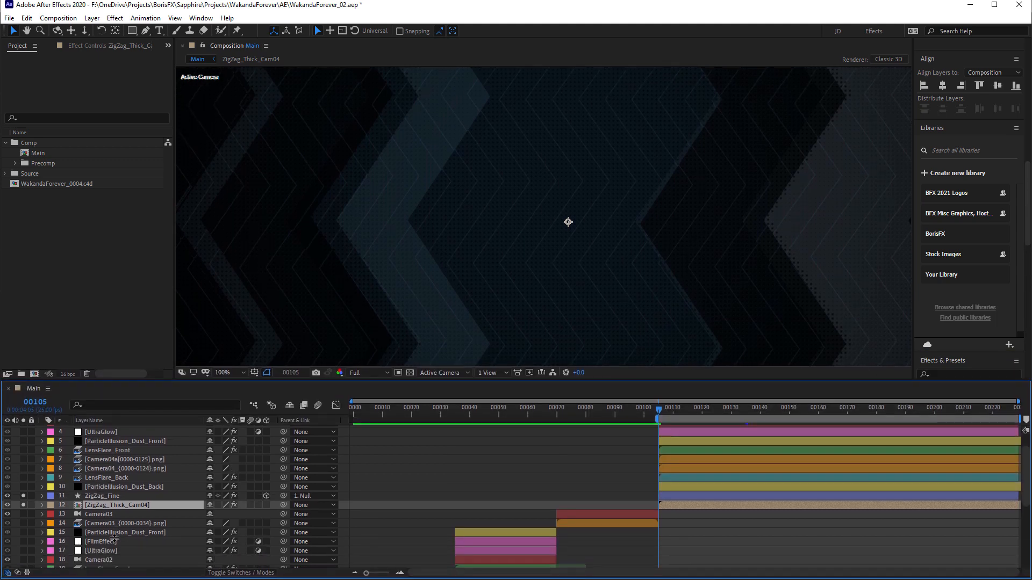
# Reveal the modified properties of the ZigZag_Fine shape layer and review the shape operators that can be added to it
pyautogui.click(112, 498)
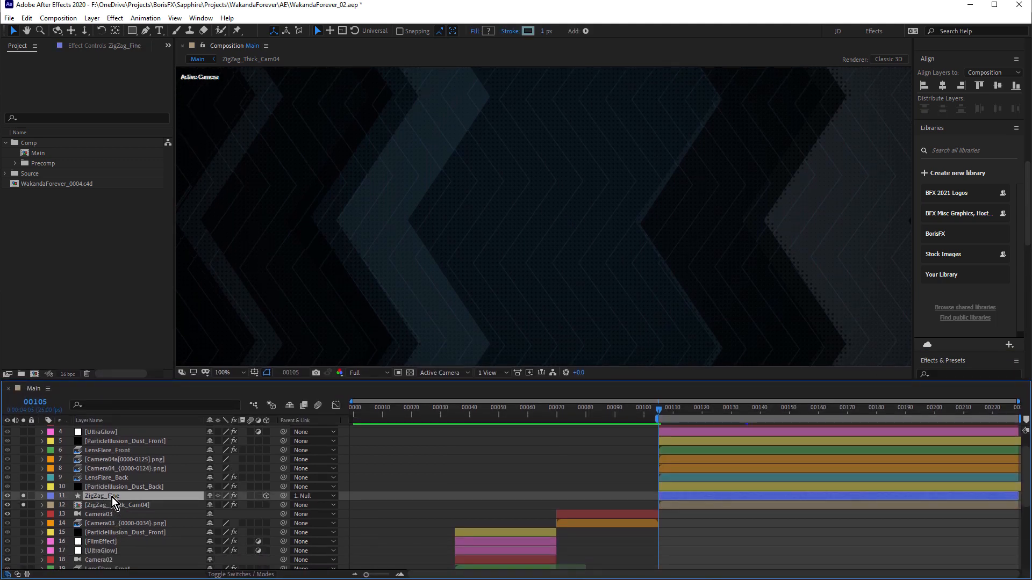
pyautogui.press('u')
pyautogui.press('u')
pyautogui.scroll(-3, 147, 511)
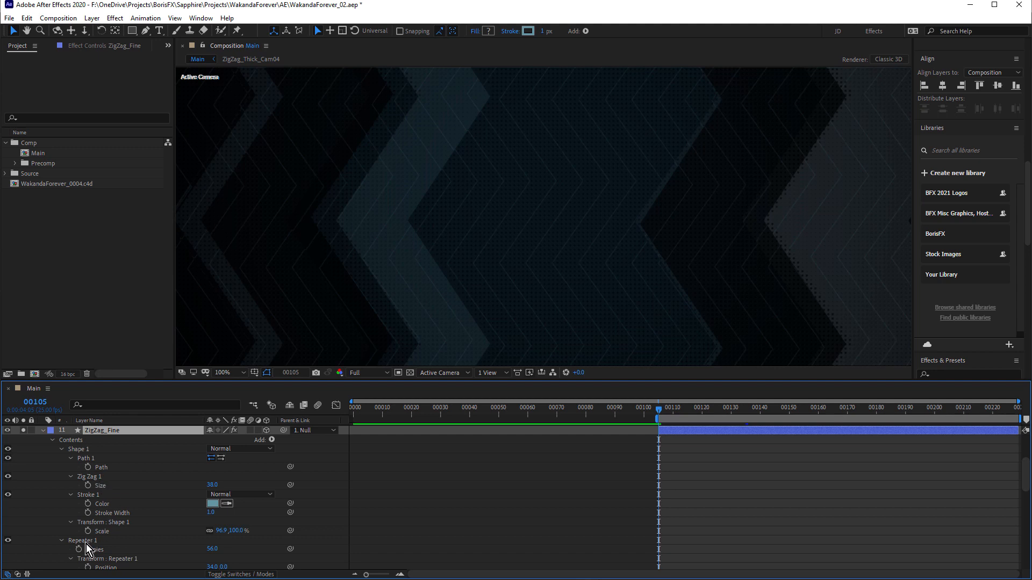
pyautogui.click(272, 440)
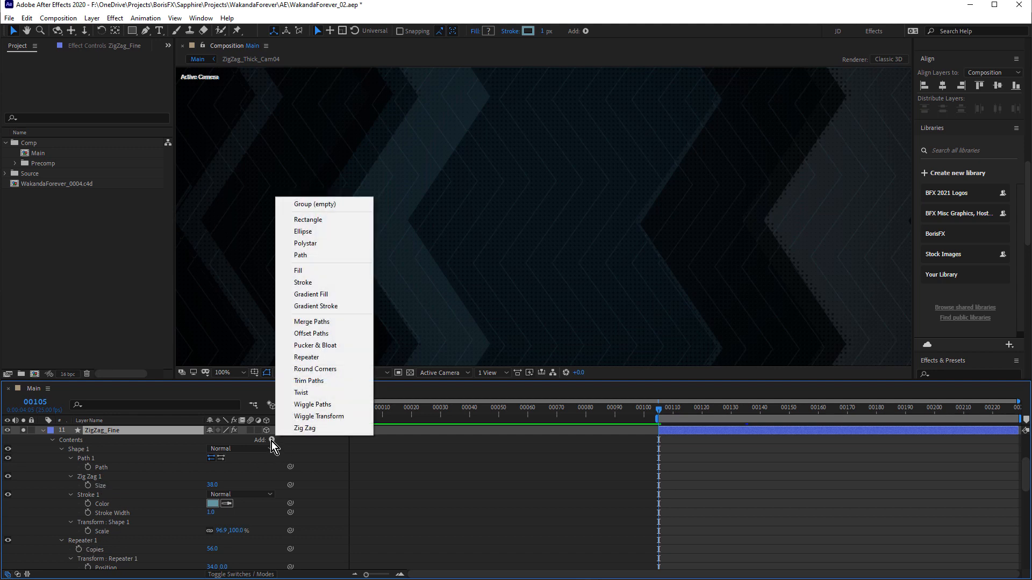
pyautogui.click(424, 492)
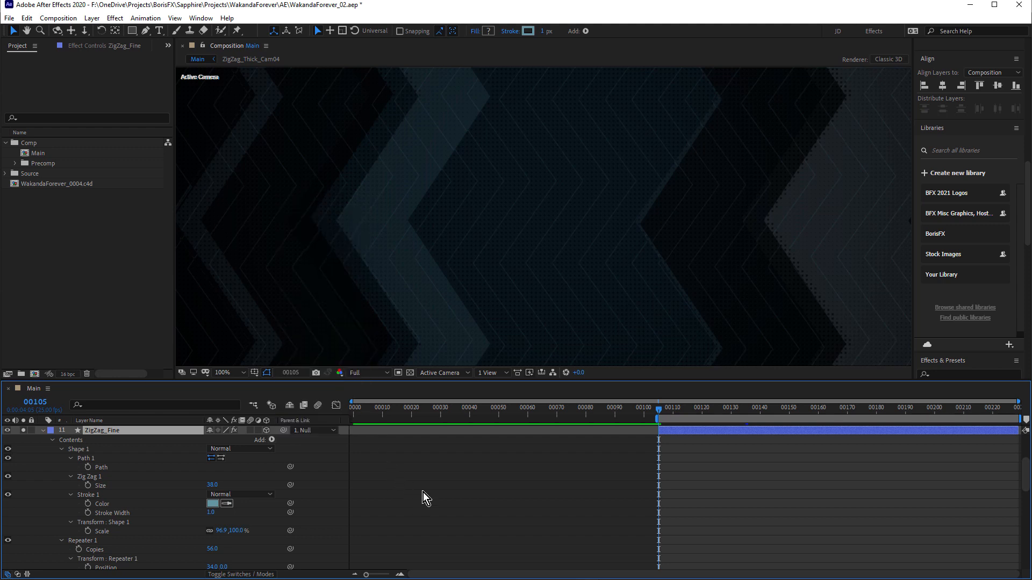
# Set the number of copies in ZigZag_Fine's Repeater 1 to 41 and inspect the repeated lines up close
pyautogui.click(92, 549)
pyautogui.scroll(-1, 486, 252)
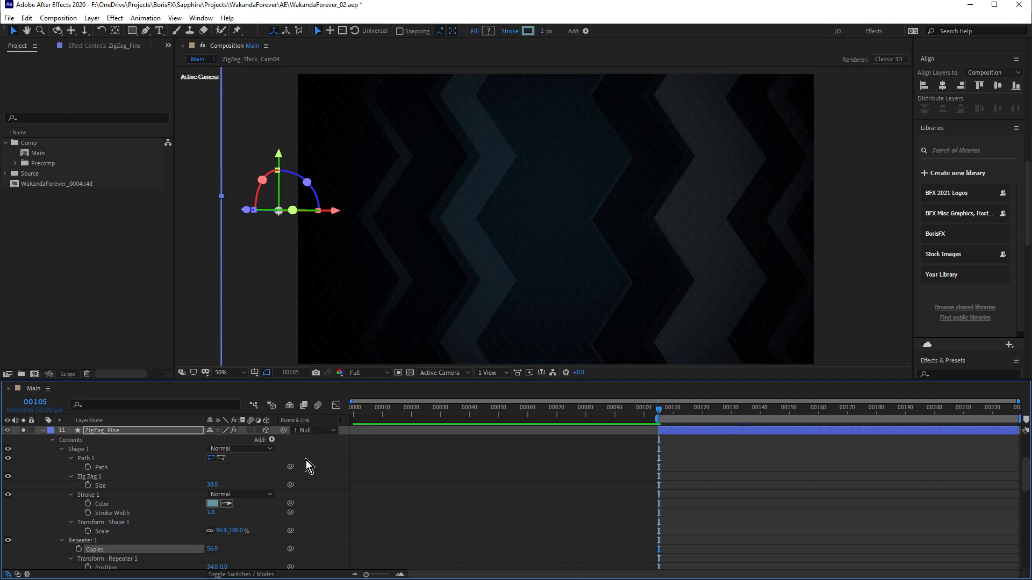
pyautogui.moveTo(216, 554)
pyautogui.mouseDown()
pyautogui.moveTo(193, 549)
pyautogui.moveTo(210, 547)
pyautogui.mouseUp()
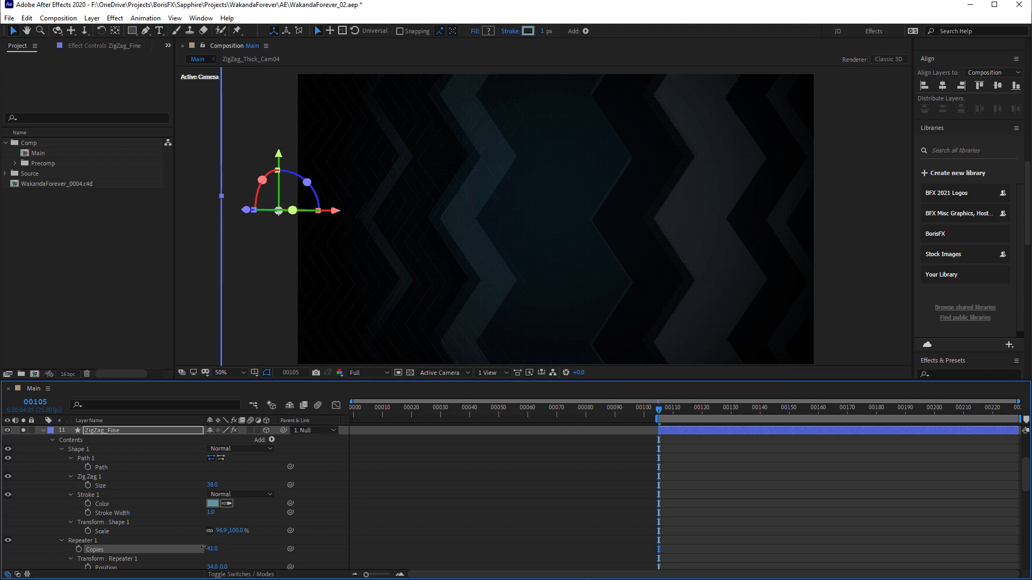
pyautogui.scroll(2, 570, 215)
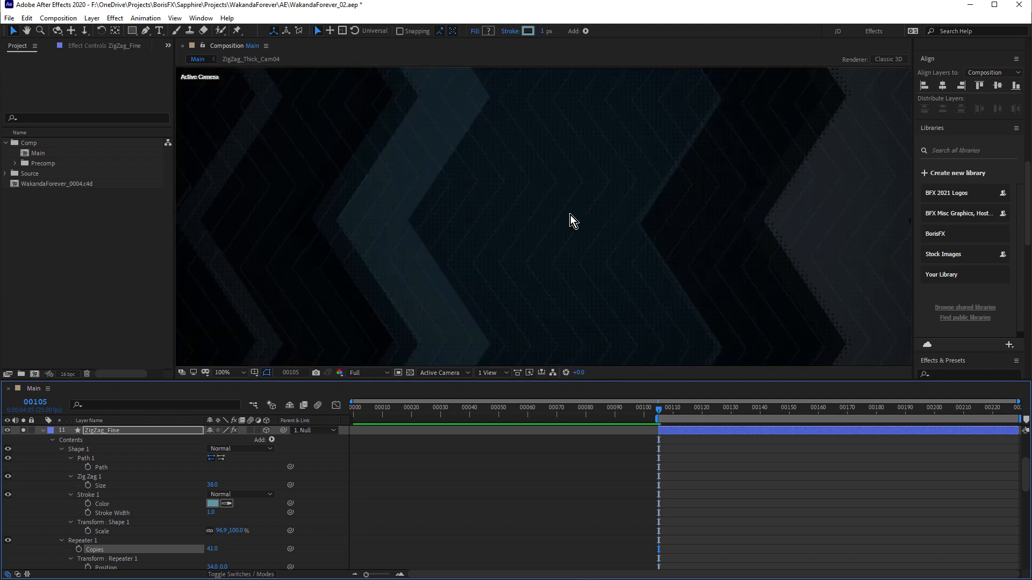
pyautogui.moveTo(211, 548)
pyautogui.mouseDown()
pyautogui.moveTo(201, 549)
pyautogui.moveTo(210, 547)
pyautogui.mouseUp()
pyautogui.scroll(2, 425, 256)
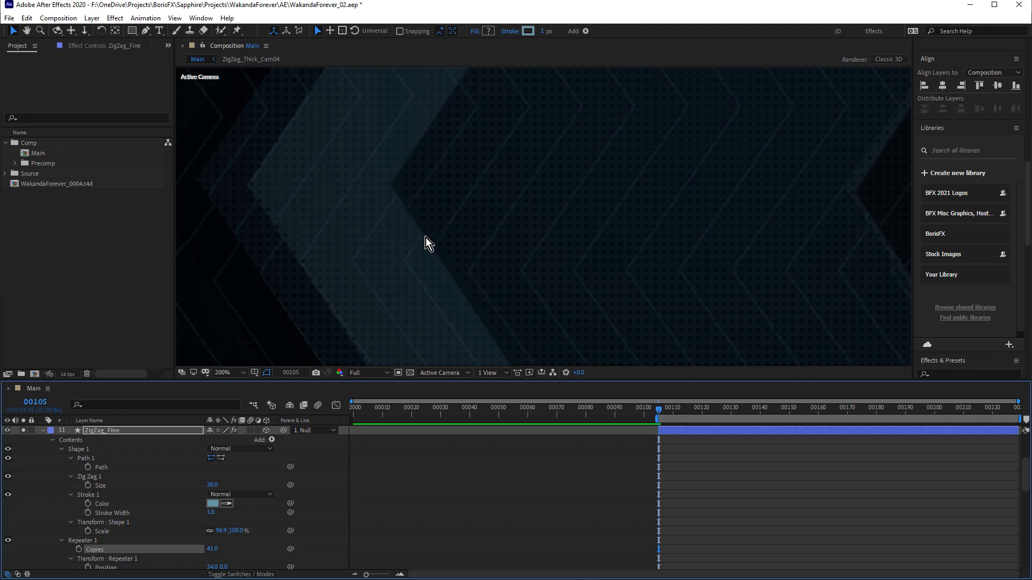
# Inspect the Displacement Map effect on ZigZag_Fine and its choice of map layer, widening the effect settings for readability
pyautogui.click(119, 430)
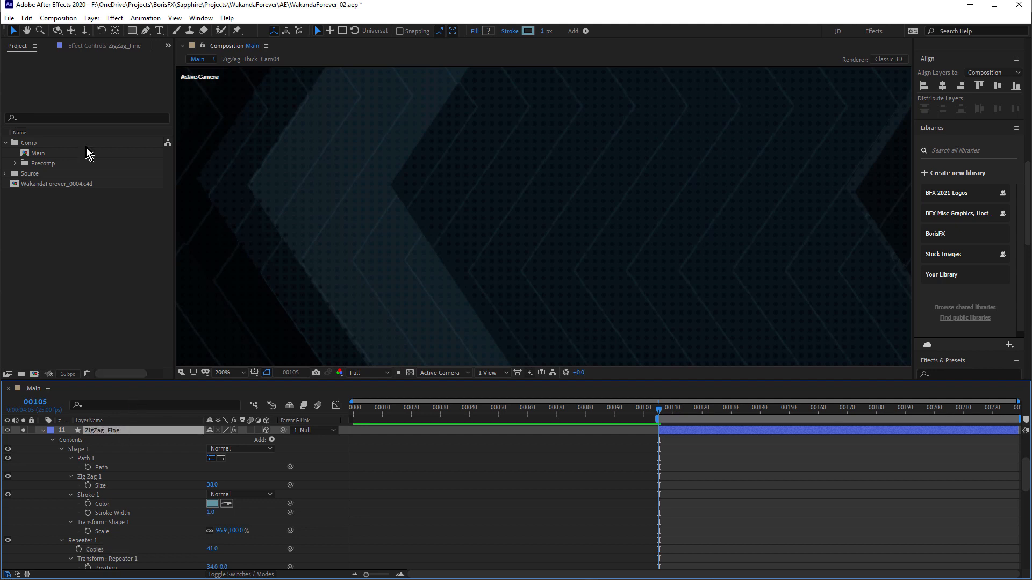
pyautogui.click(98, 45)
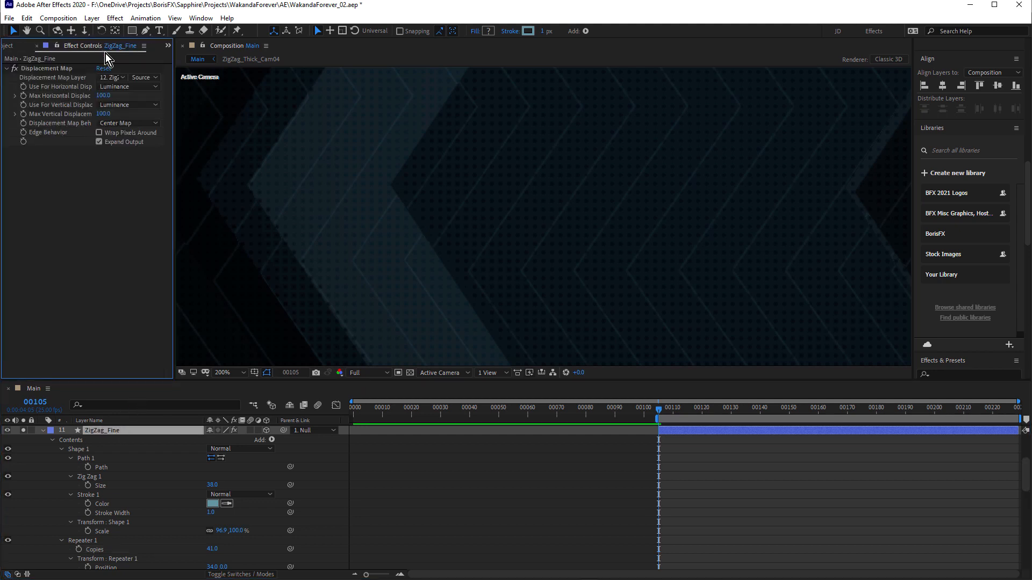
pyautogui.click(49, 68)
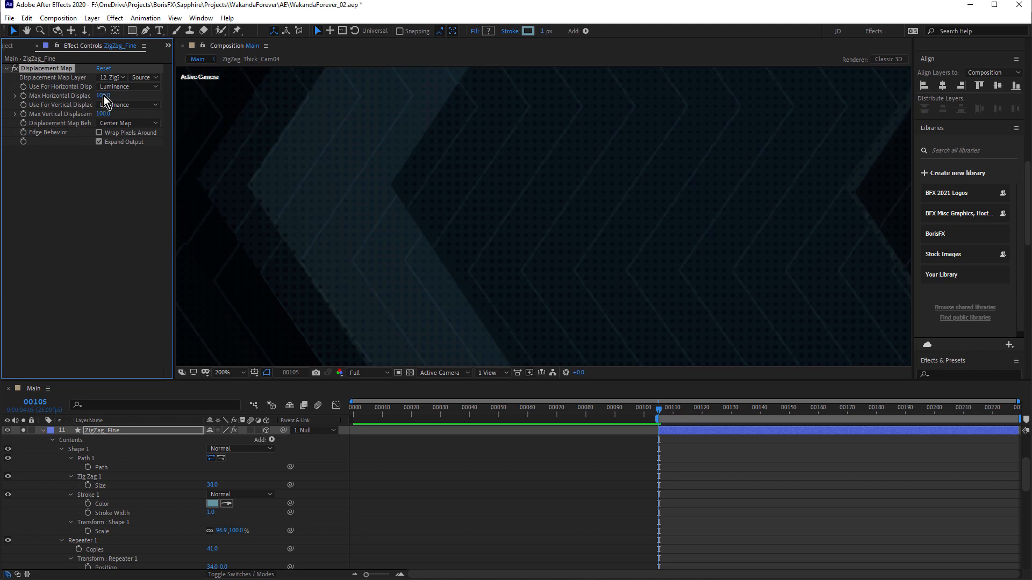
pyautogui.moveTo(172, 108); pyautogui.dragTo(225, 102)
pyautogui.click(160, 77)
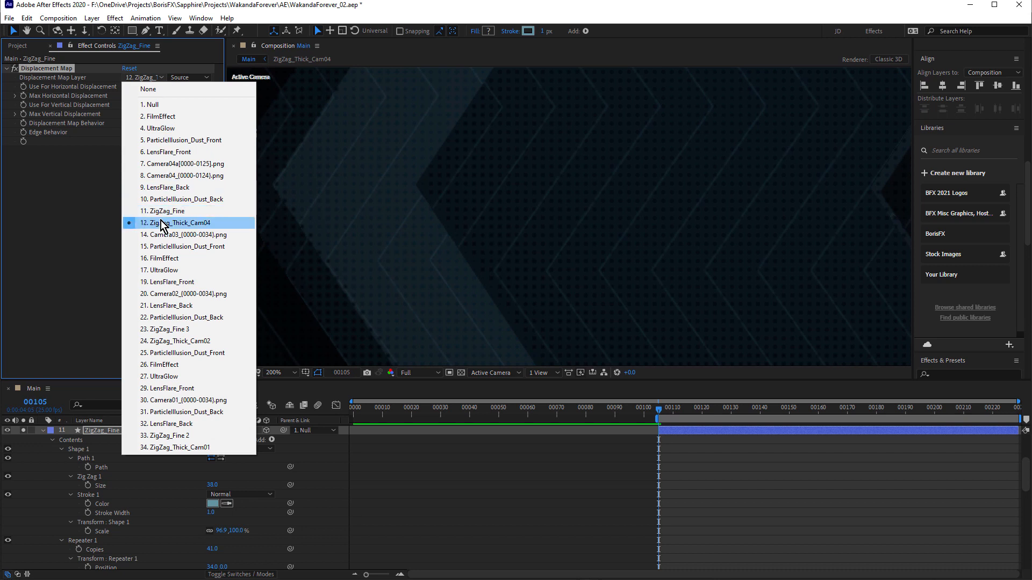
pyautogui.click(78, 351)
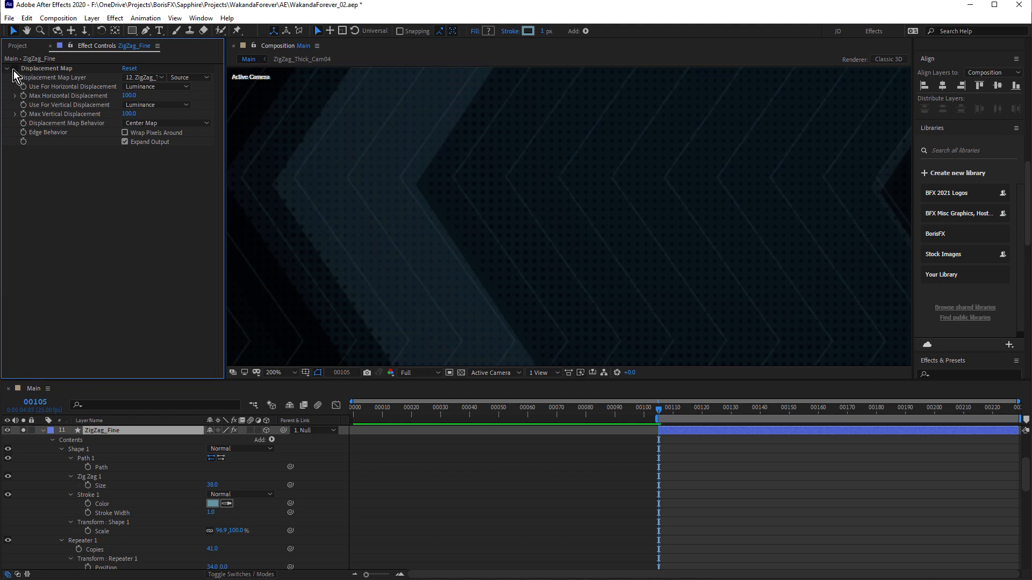
# Examine how the displaced fine lines follow the thick zigzags at different zoom levels while scrubbing, ending at frame 137
pyautogui.scroll(-2, 449, 188)
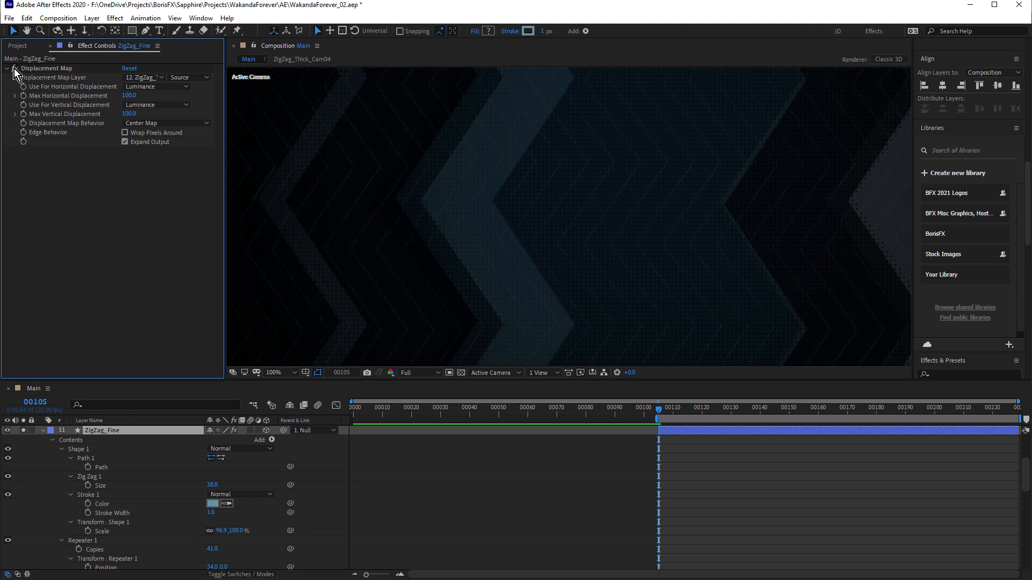
pyautogui.scroll(2, 550, 248)
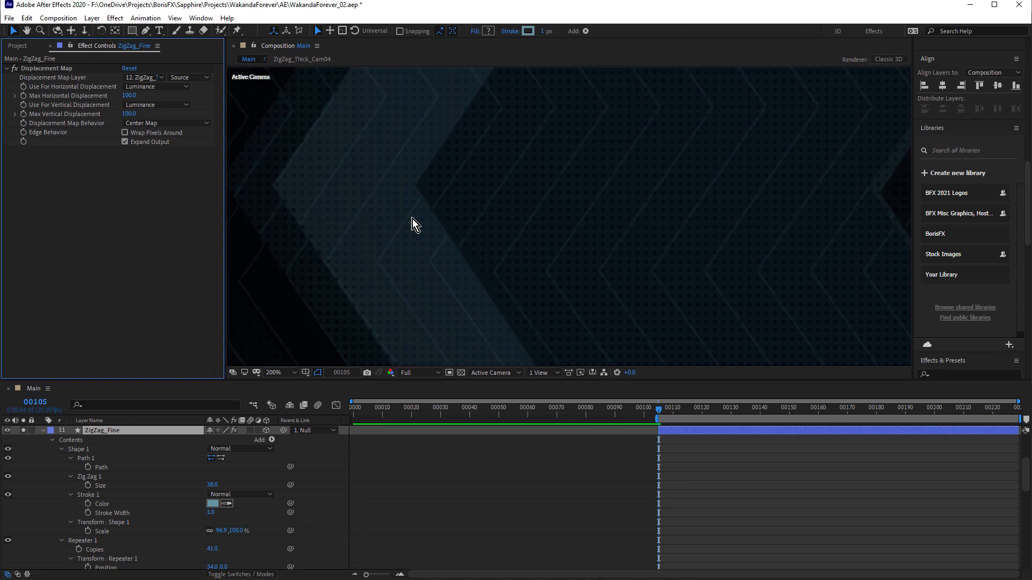
pyautogui.moveTo(672, 408); pyautogui.dragTo(748, 409)
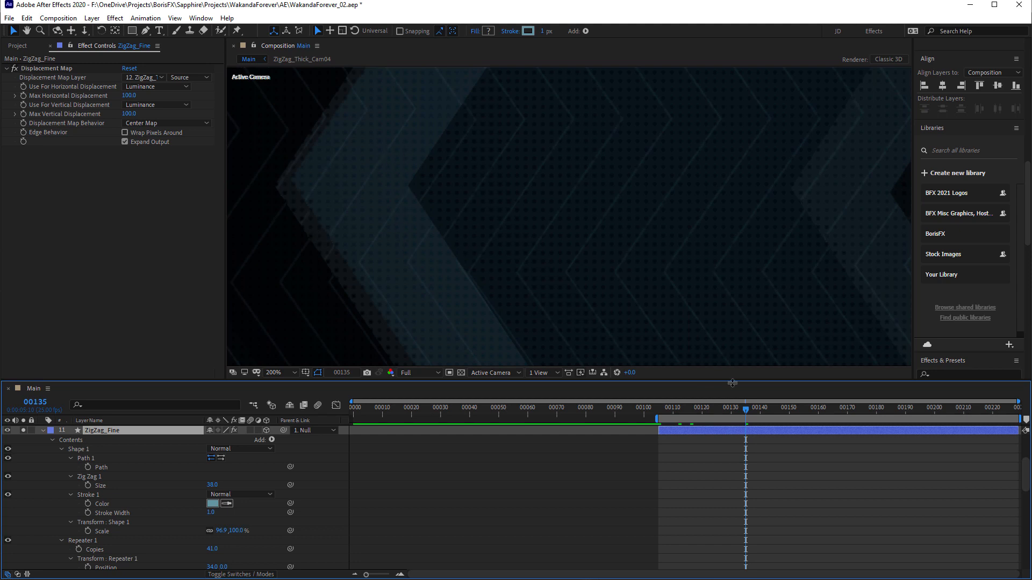
pyautogui.scroll(-2, 657, 290)
pyautogui.moveTo(755, 411); pyautogui.dragTo(831, 411)
pyautogui.moveTo(769, 418); pyautogui.dragTo(753, 418)
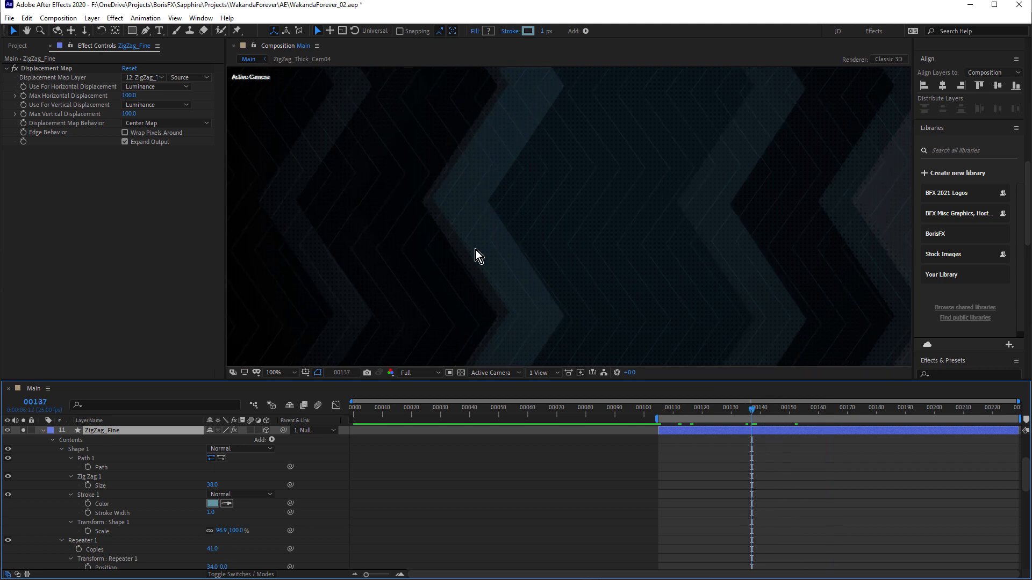
pyautogui.scroll(1, 475, 250)
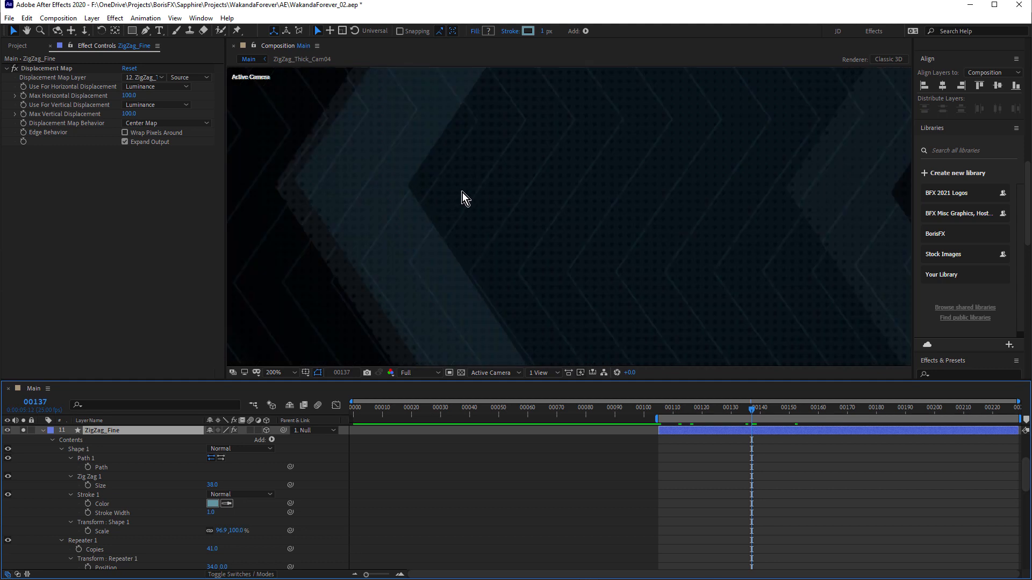
# Collapse ZigZag_Fine and unsolo it, leaving the selected ZigZag_Thick_Cam04 layer isolated
pyautogui.click(43, 430)
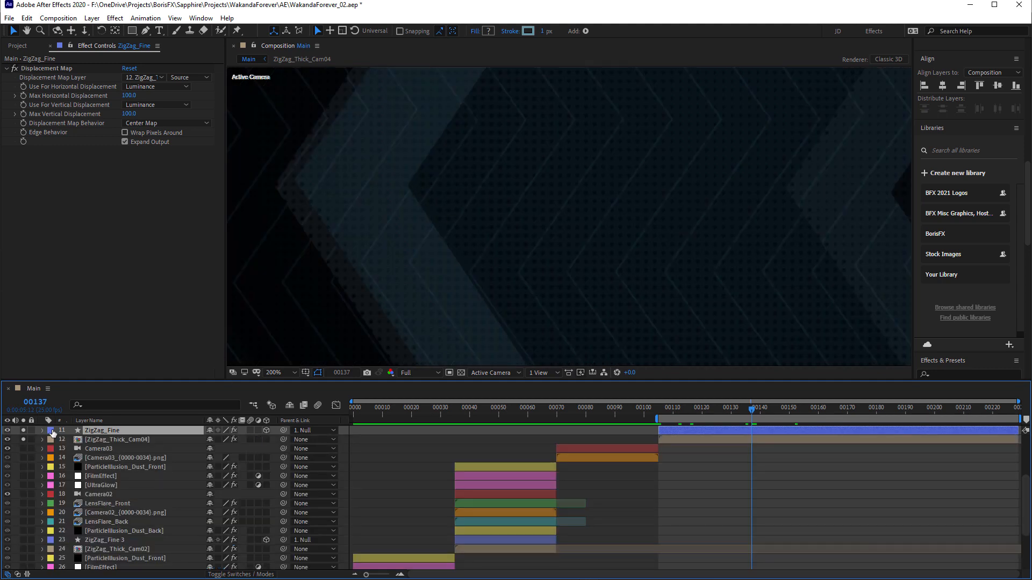
pyautogui.click(115, 440)
pyautogui.click(23, 431)
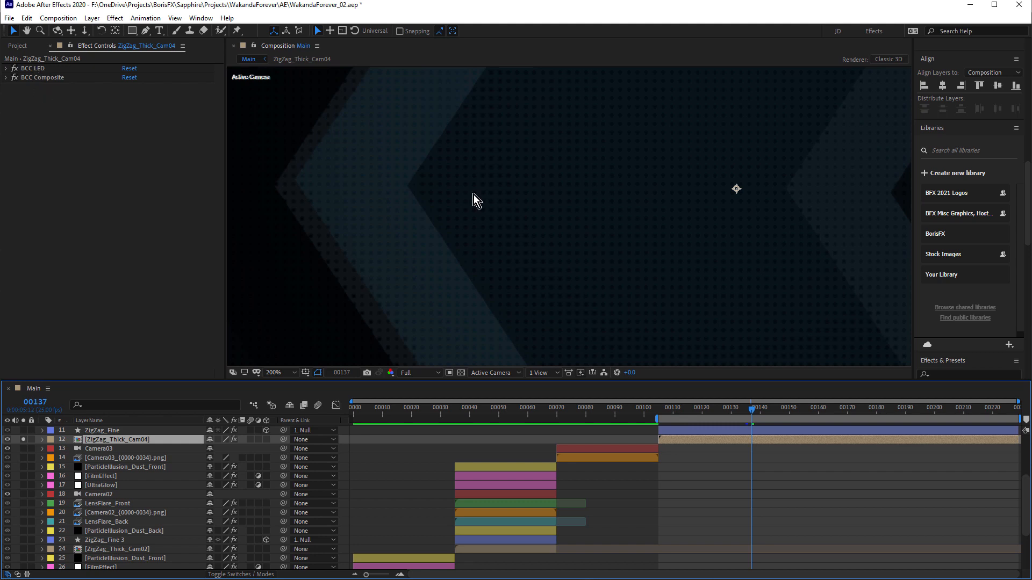
# Switch off BCC LED and BCC Composite on ZigZag_Thick_Cam04 to examine the zigzags without effects
pyautogui.moveTo(14, 68); pyautogui.dragTo(16, 86)
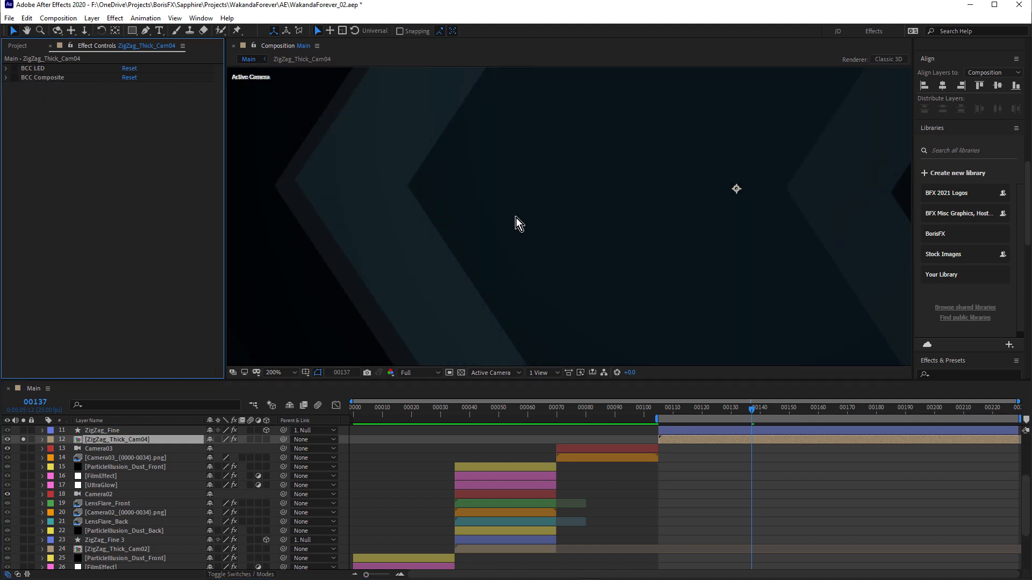
pyautogui.scroll(-1, 503, 207)
pyautogui.scroll(-1, 504, 207)
pyautogui.scroll(1, 504, 208)
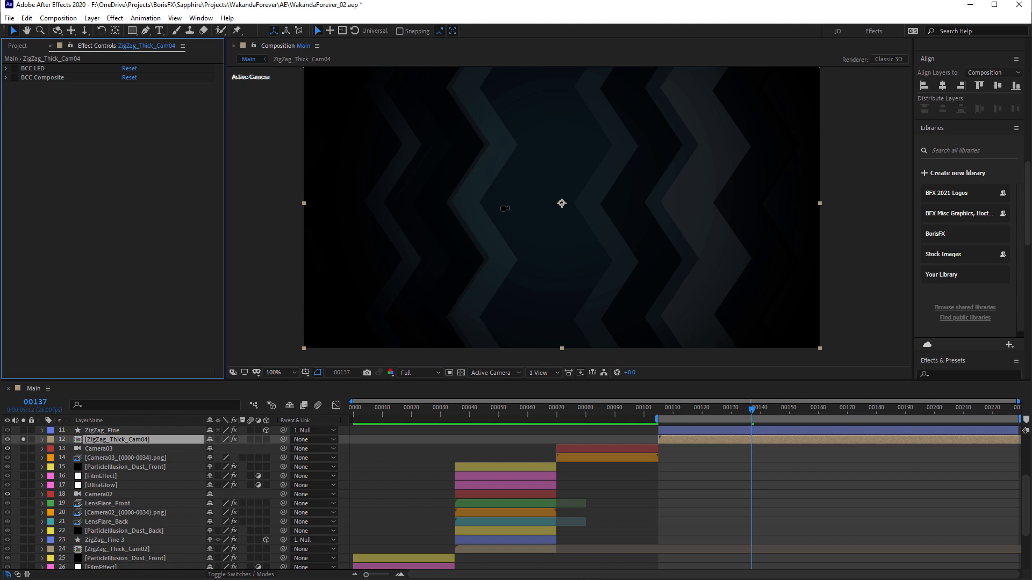
# Turn the BCC LED effect back on and examine its dot pattern on the thick zigzags up close
pyautogui.click(45, 69)
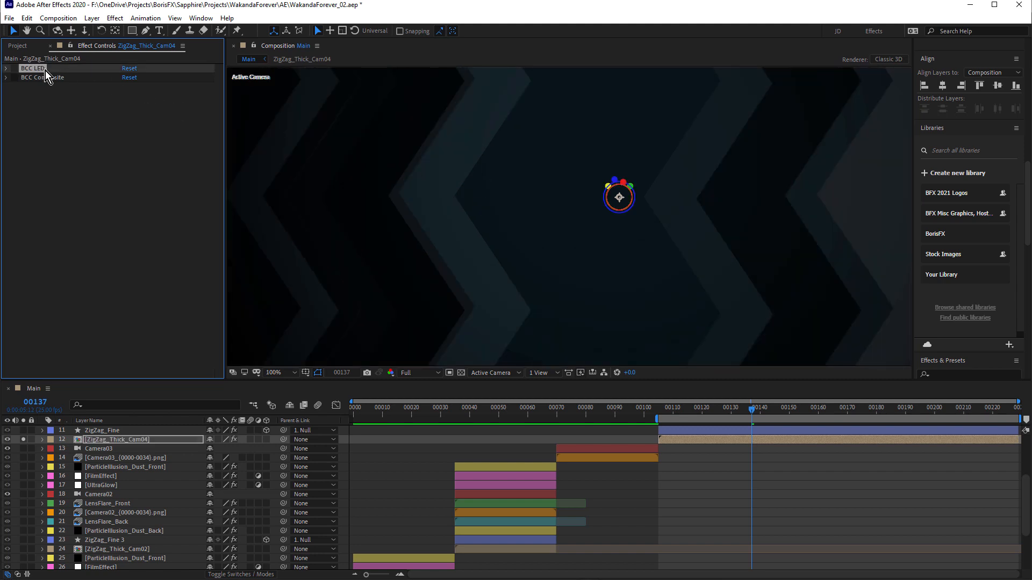
pyautogui.click(15, 68)
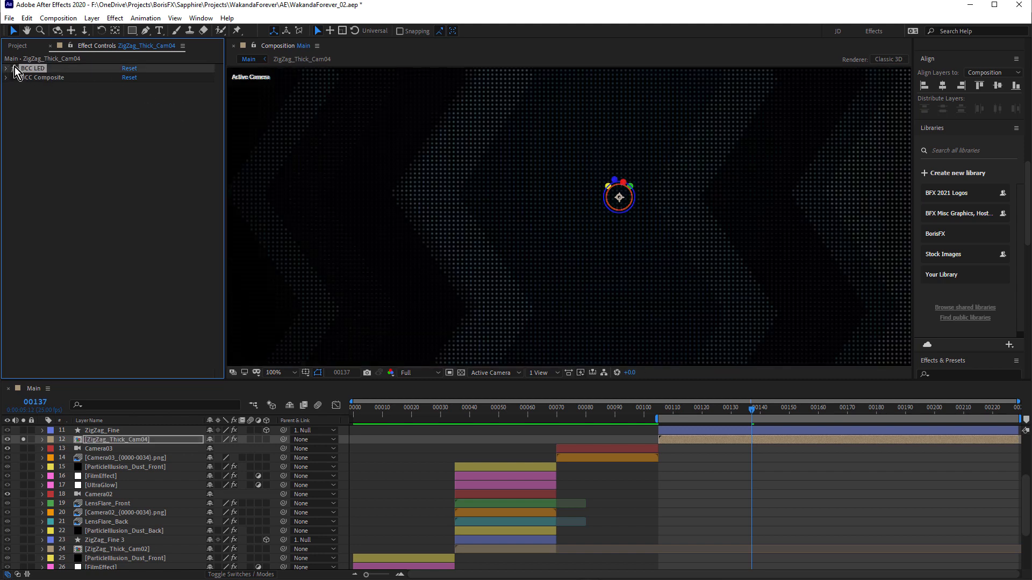
pyautogui.scroll(1, 490, 203)
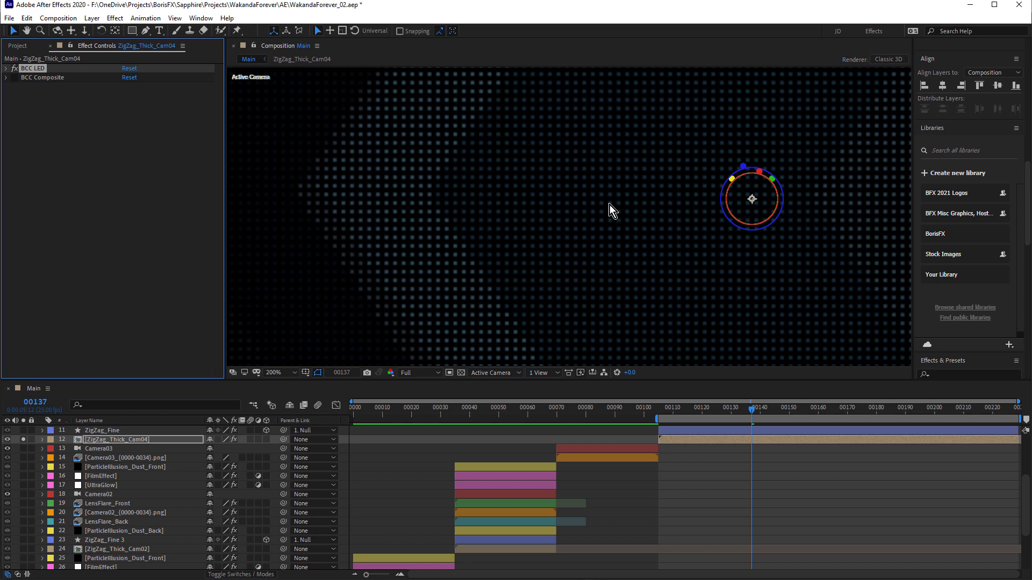
pyautogui.scroll(-1, 610, 203)
pyautogui.scroll(-1, 602, 199)
pyautogui.scroll(2, 553, 196)
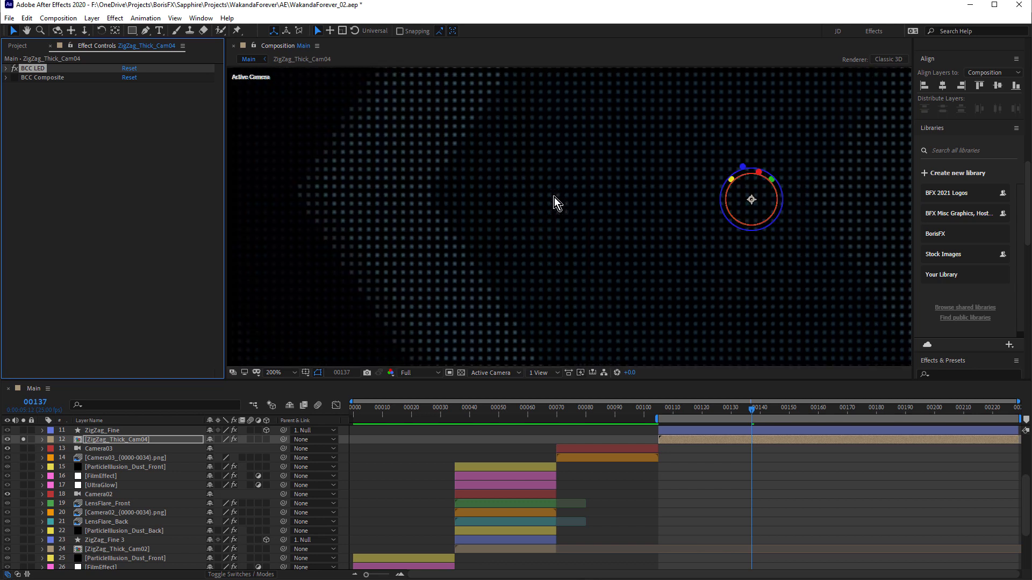
# Re-enable BCC Composite, expand its settings and check which layer is used as the Mix Layer
pyautogui.click(42, 77)
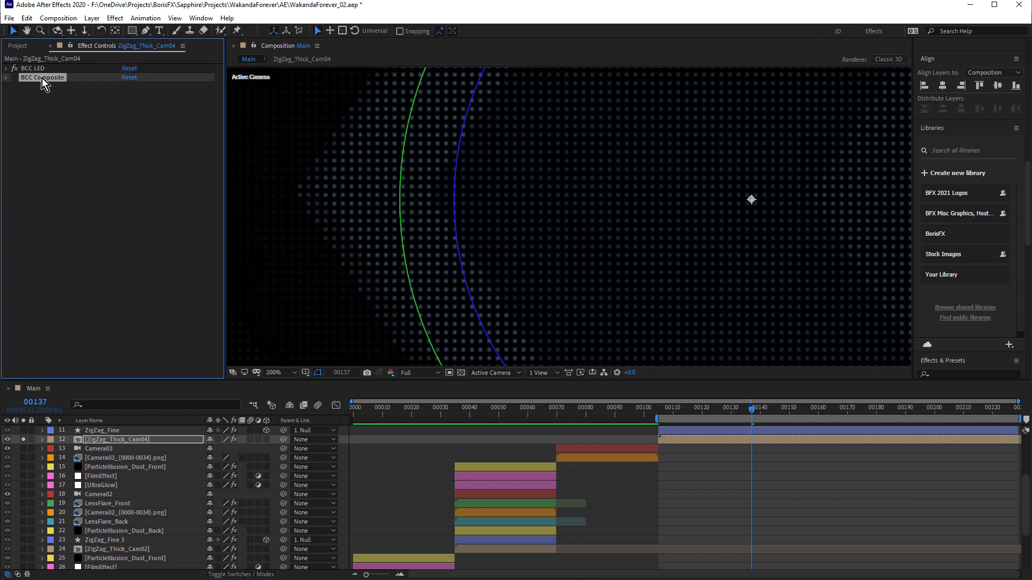
pyautogui.click(7, 78)
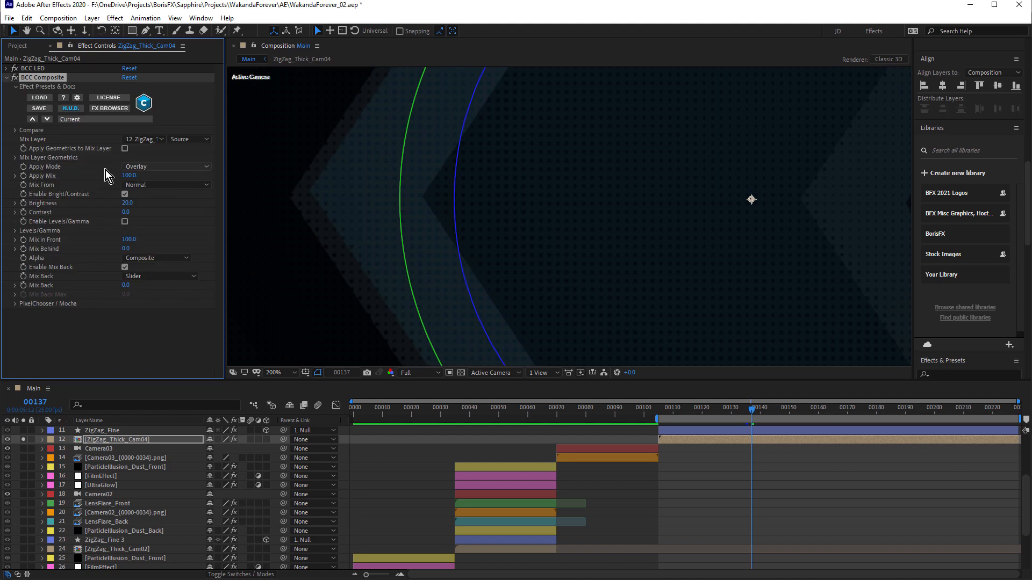
pyautogui.click(145, 139)
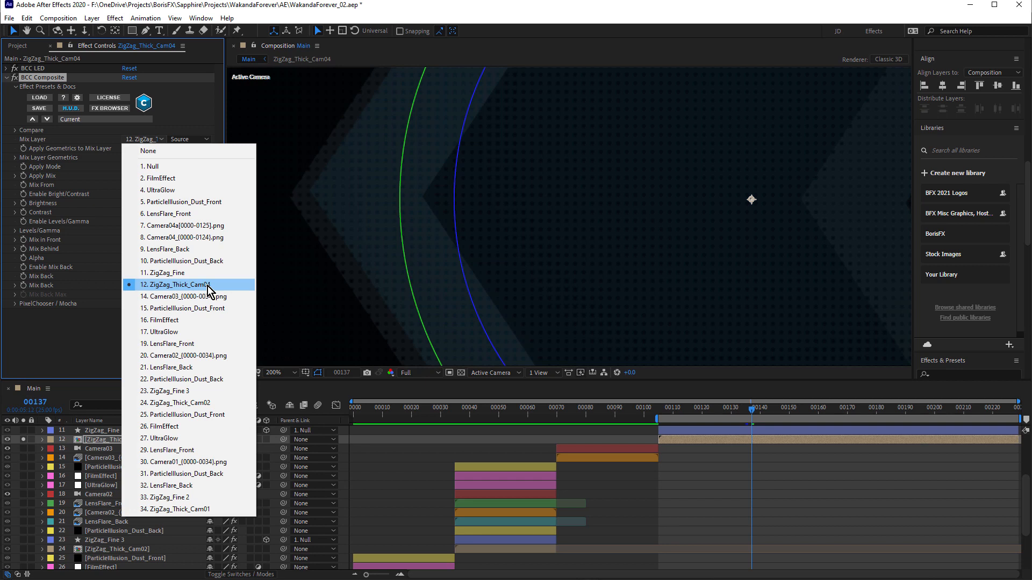
pyautogui.click(100, 332)
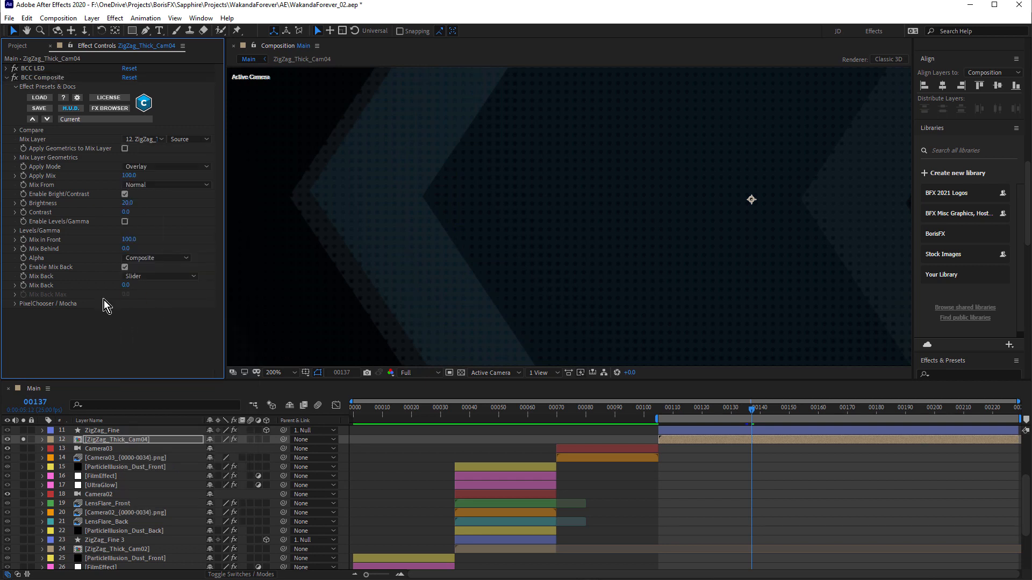
# Examine up close how BCC Composite's Overlay mode blends the LED dots into the thick zigzags across the frame
pyautogui.click(161, 167)
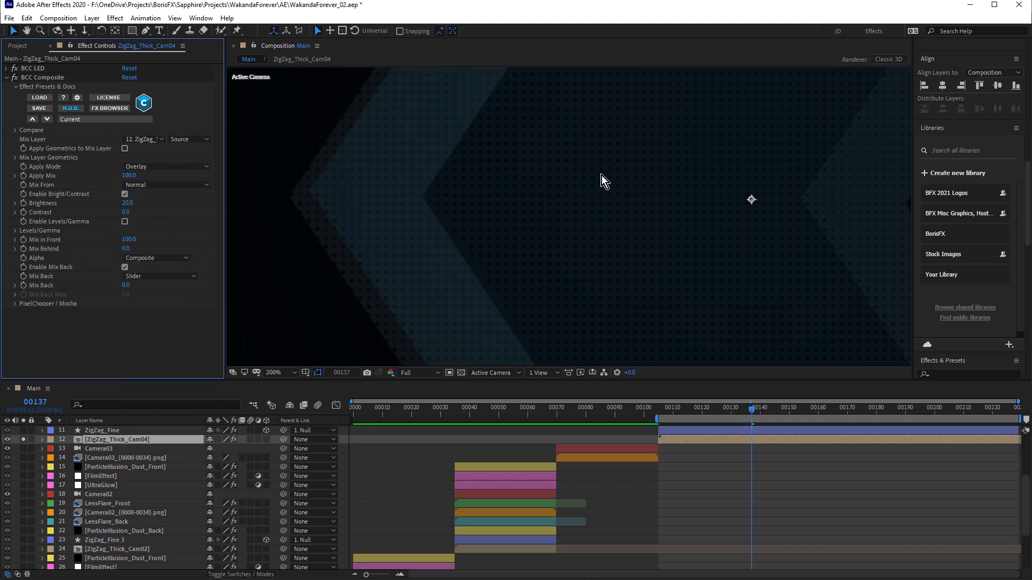
pyautogui.press(',')
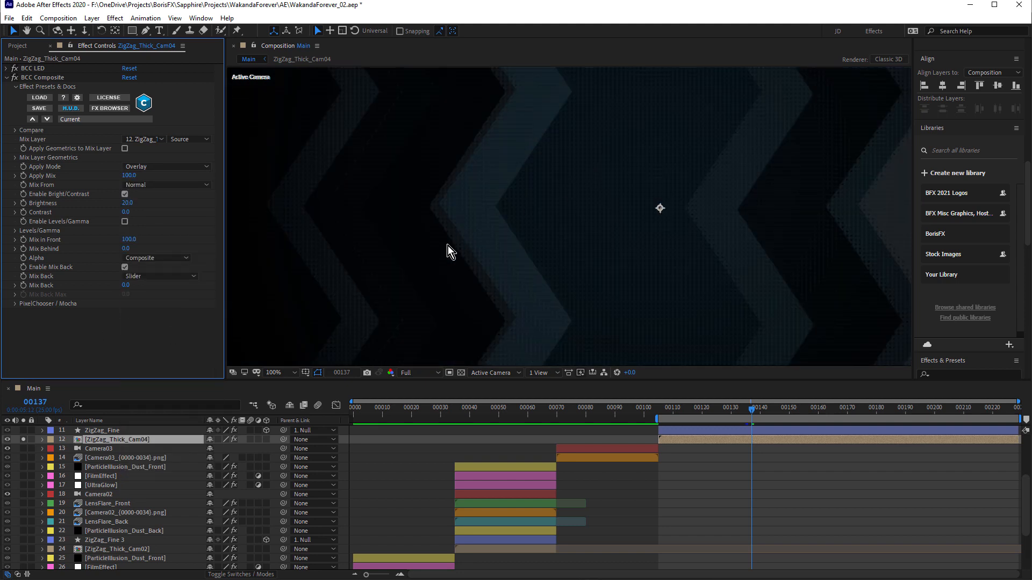
pyautogui.press('.')
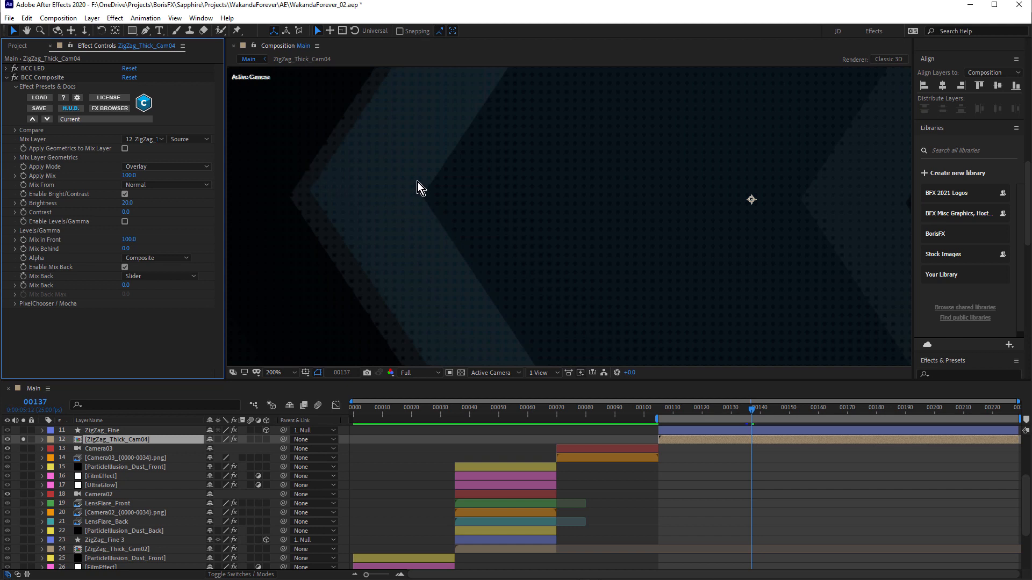
pyautogui.scroll(-1, 416, 182)
pyautogui.keyDown('alt'); pyautogui.scroll(1, 358, 218); pyautogui.keyUp('alt')
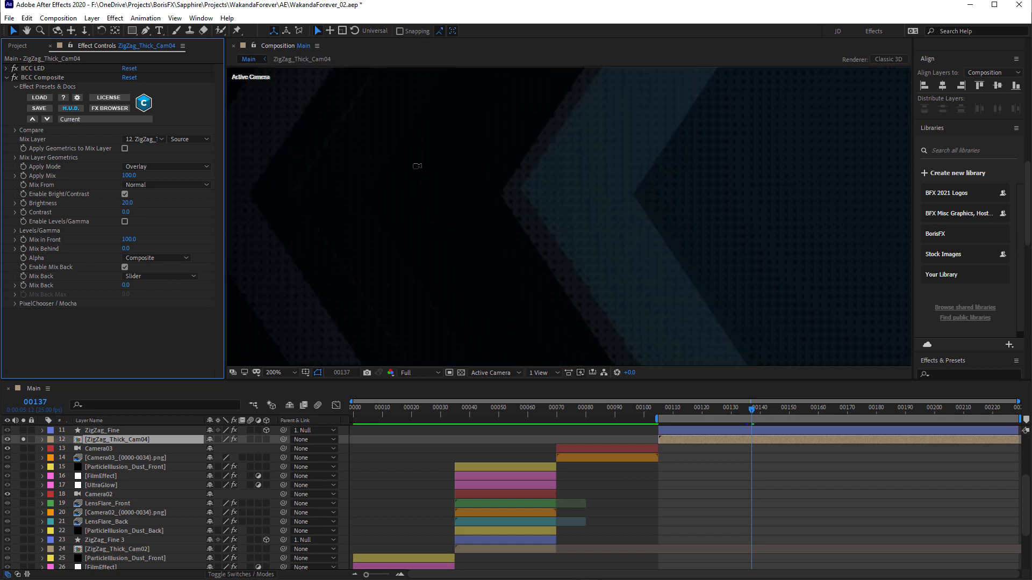
pyautogui.keyDown('alt'); pyautogui.scroll(-1, 416, 168); pyautogui.keyUp('alt')
pyautogui.keyDown('alt'); pyautogui.scroll(-1, 480, 180); pyautogui.keyUp('alt')
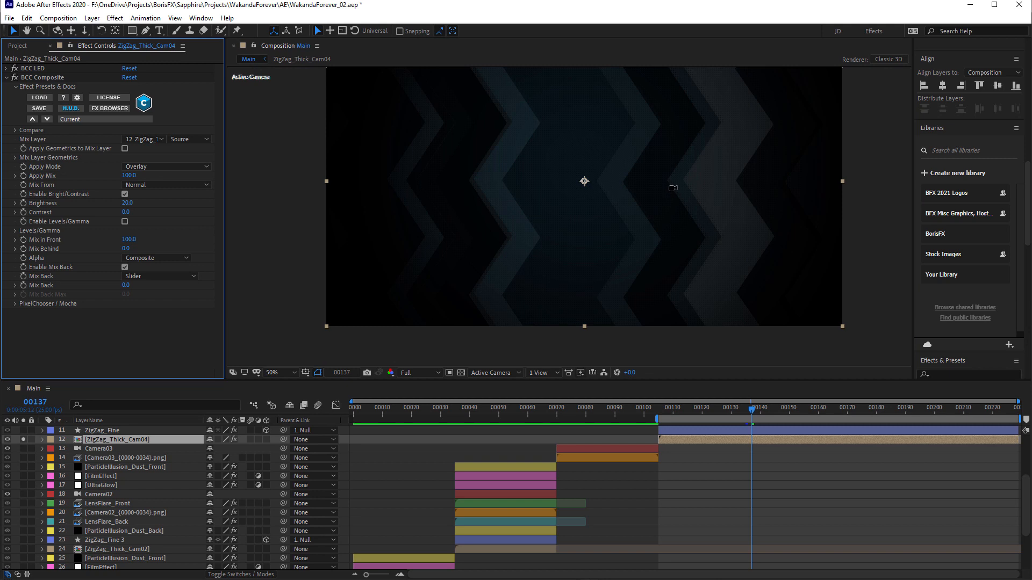
pyautogui.keyDown('alt'); pyautogui.scroll(1, 672, 187); pyautogui.keyUp('alt')
pyautogui.keyDown('alt'); pyautogui.scroll(1, 676, 181); pyautogui.keyUp('alt')
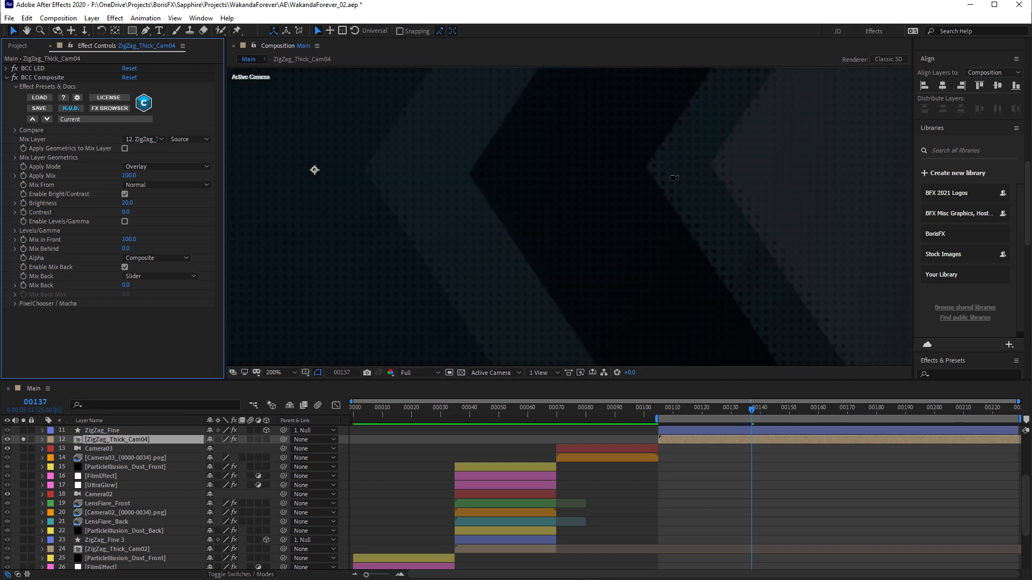
pyautogui.keyDown('alt'); pyautogui.scroll(1, 674, 178); pyautogui.keyUp('alt')
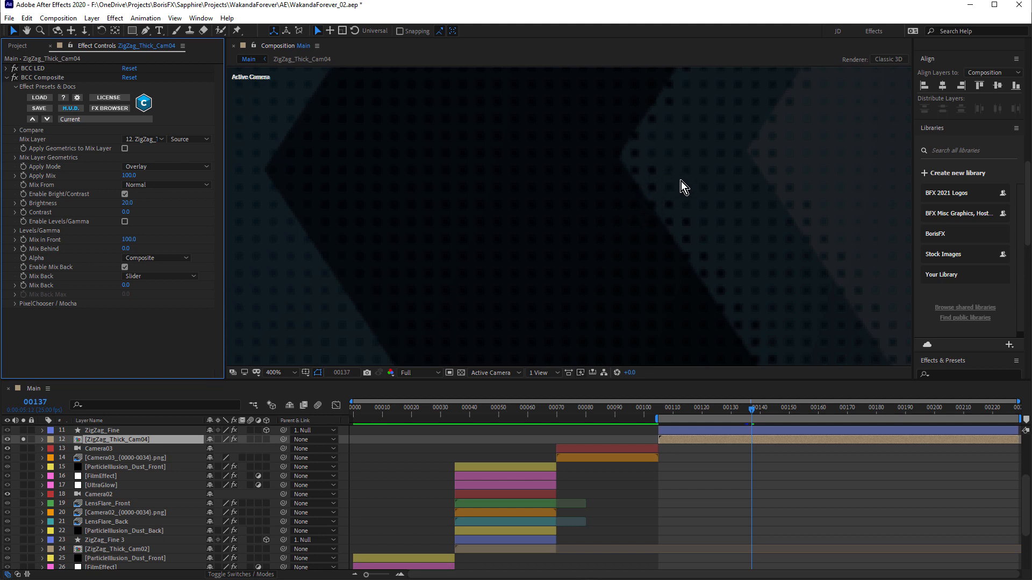
pyautogui.keyDown('alt'); pyautogui.scroll(-3, 680, 185); pyautogui.keyUp('alt')
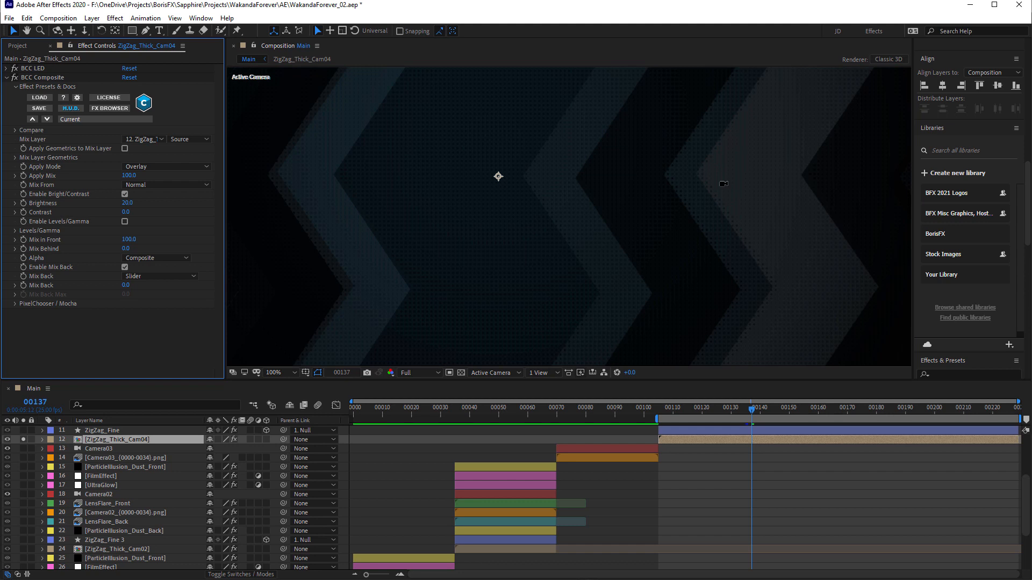
pyautogui.keyDown('alt'); pyautogui.scroll(3, 835, 179); pyautogui.keyUp('alt')
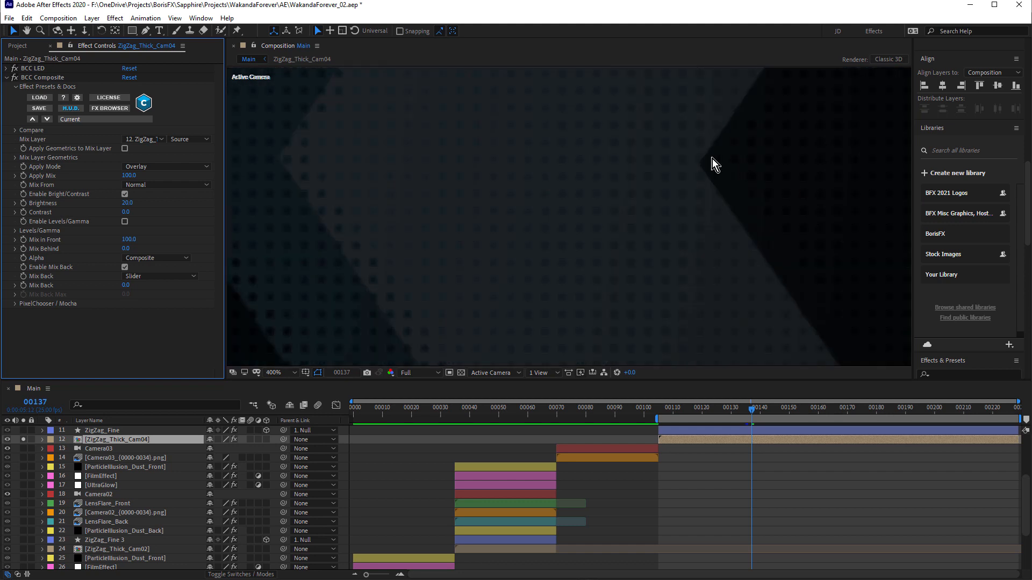
pyautogui.keyDown('alt'); pyautogui.scroll(-6, 661, 162); pyautogui.keyUp('alt')
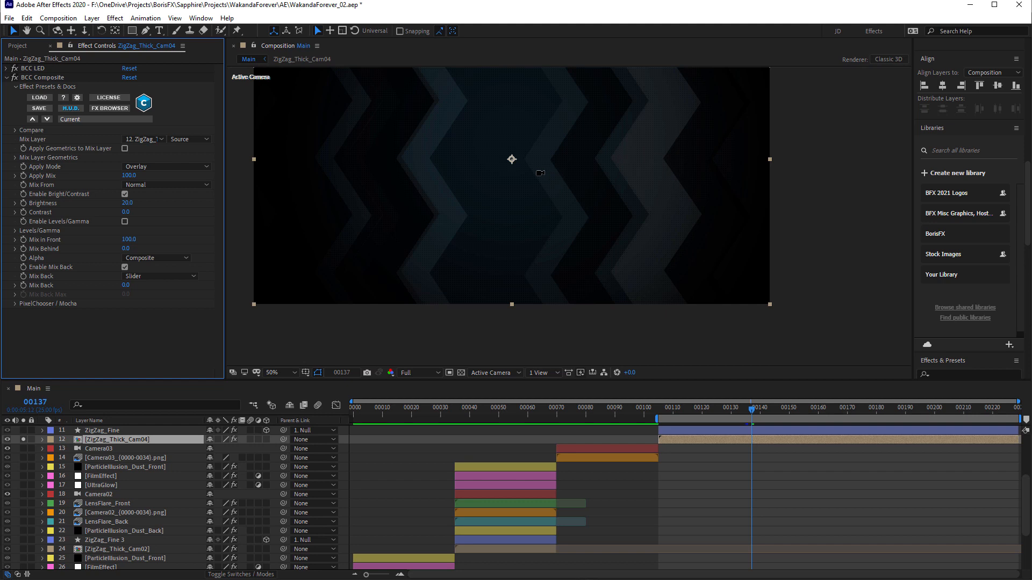
pyautogui.keyDown('alt'); pyautogui.scroll(2, 565, 196); pyautogui.keyUp('alt')
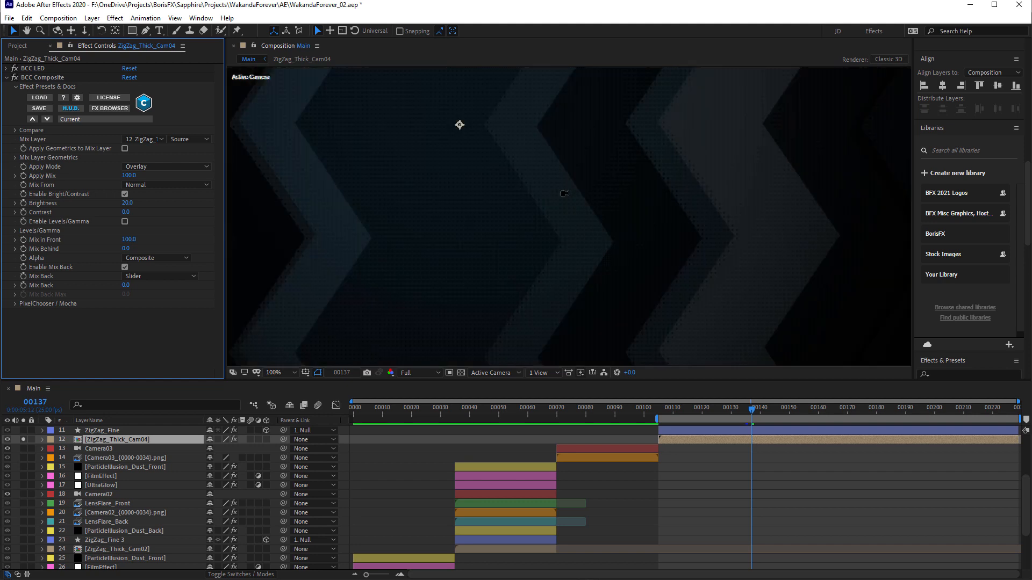
pyautogui.moveTo(523, 200); pyautogui.dragTo(658, 230)
pyautogui.press('v')
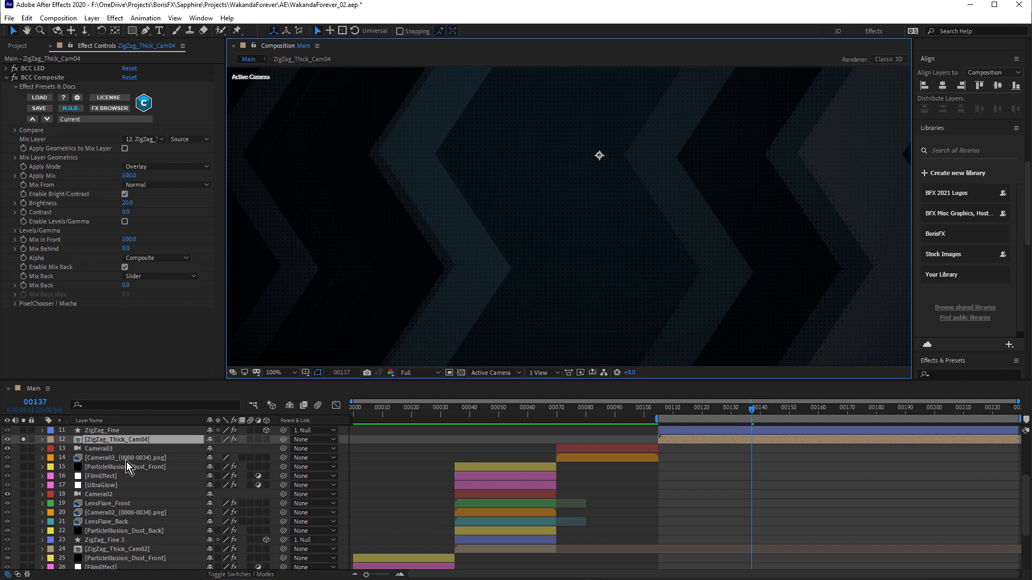
# Solo ZigZag_Fine alongside ZigZag_Thick_Cam04 and preview the combined background animation, stopping at frame 168
pyautogui.click(24, 431)
pyautogui.click(24, 439)
pyautogui.keyDown('alt'); pyautogui.scroll(-2, 657, 187); pyautogui.keyUp('alt')
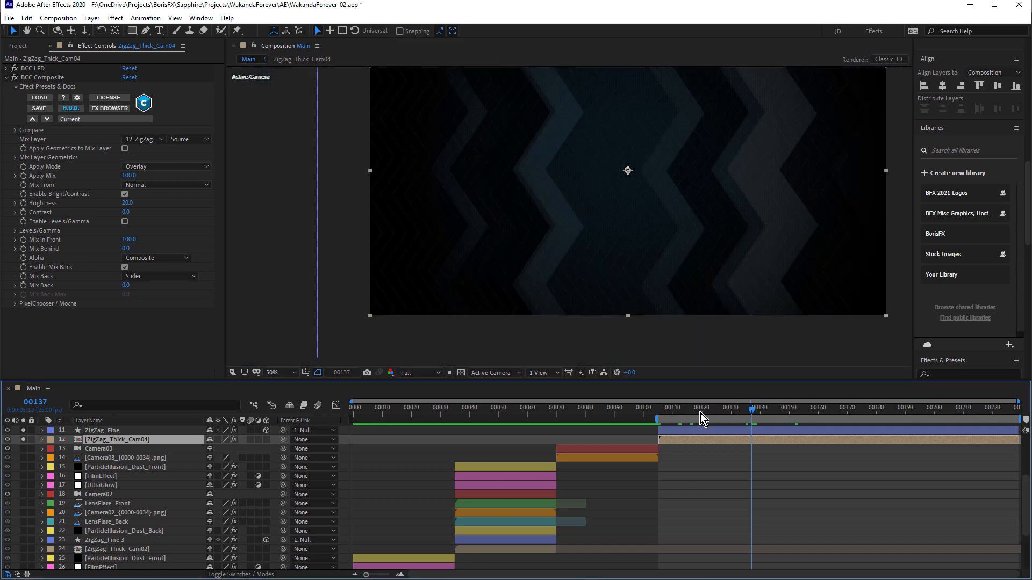
pyautogui.moveTo(728, 417); pyautogui.dragTo(891, 414)
pyautogui.moveTo(800, 418); pyautogui.dragTo(841, 439)
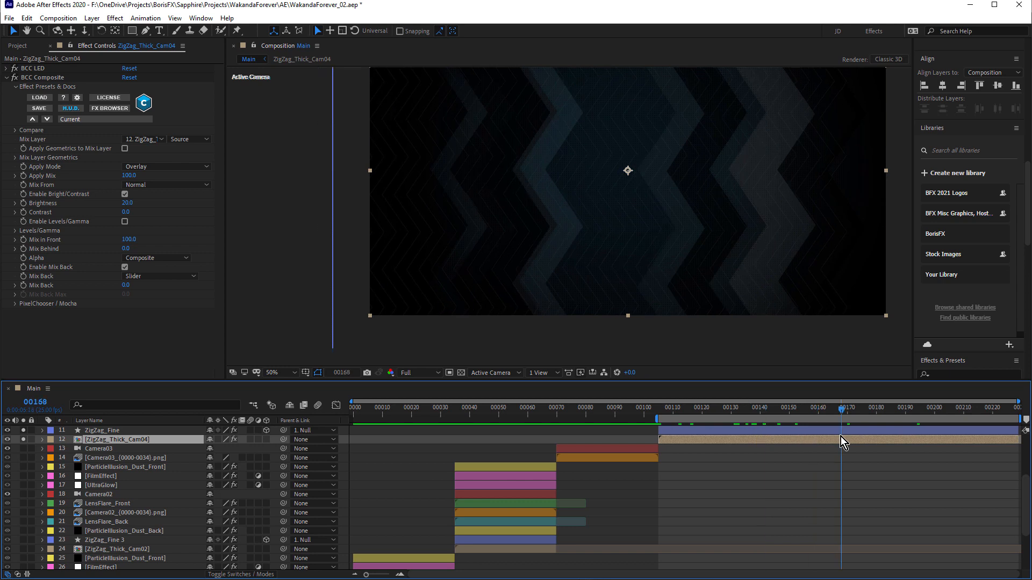
# Solo the Camera04a and Camera04 PNG sequence layers and centre the whole title in the composition view
pyautogui.scroll(2, 118, 473)
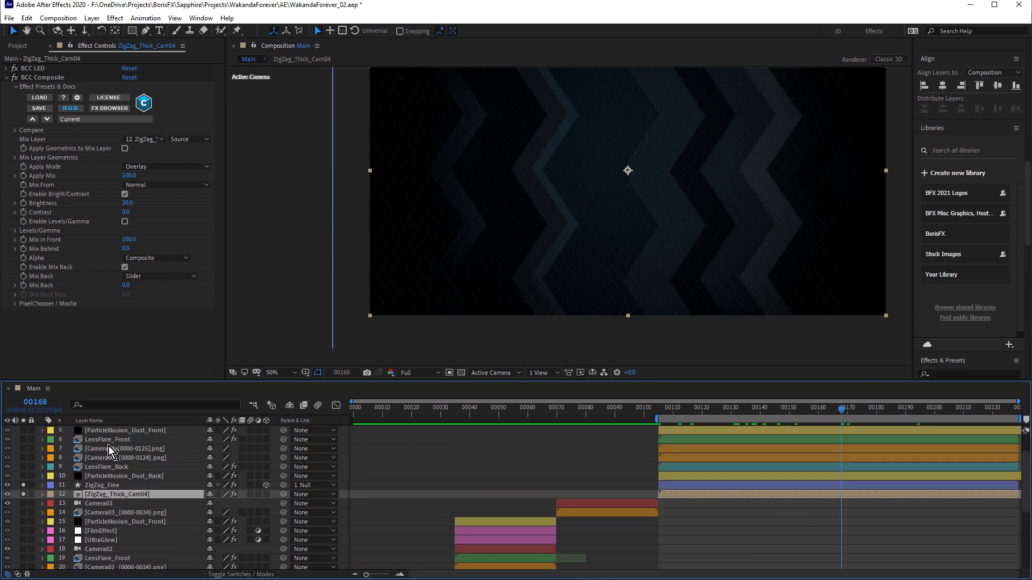
pyautogui.click(99, 449)
pyautogui.keyDown('shift'); pyautogui.click(100, 458); pyautogui.keyUp('shift')
pyautogui.moveTo(23, 449); pyautogui.dragTo(23, 458)
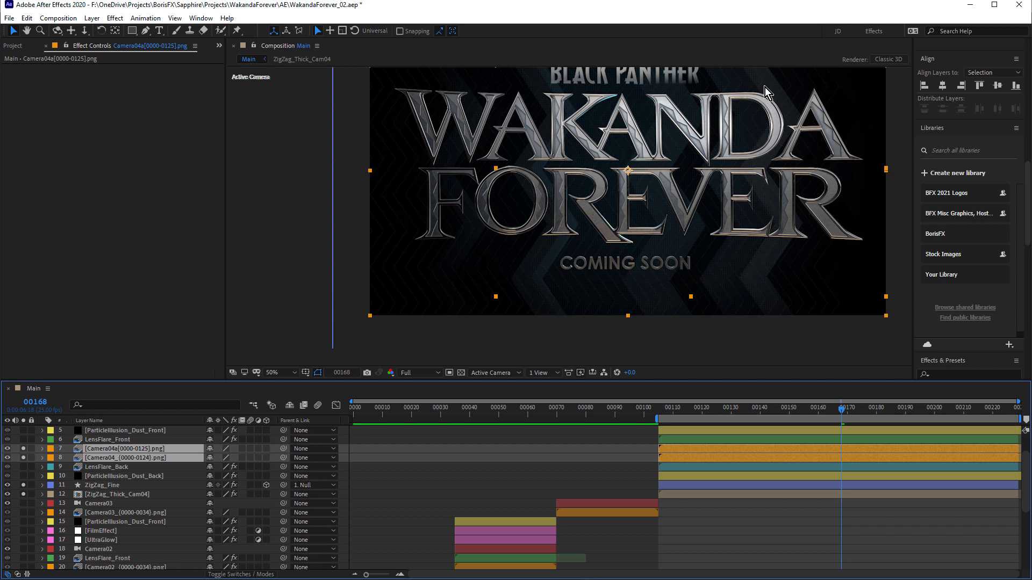
pyautogui.press('h')
pyautogui.moveTo(693, 161); pyautogui.dragTo(675, 191)
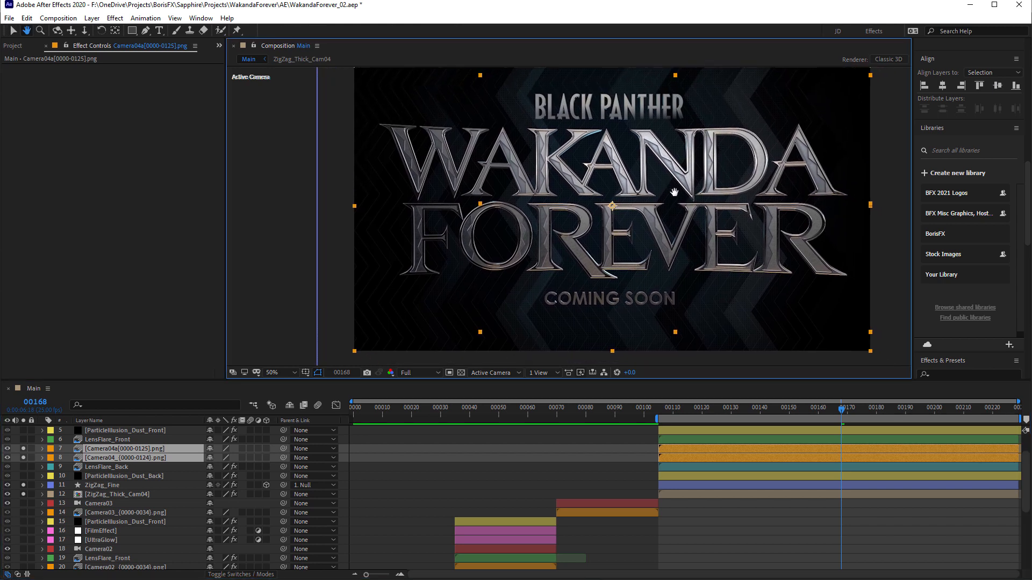
pyautogui.press('v')
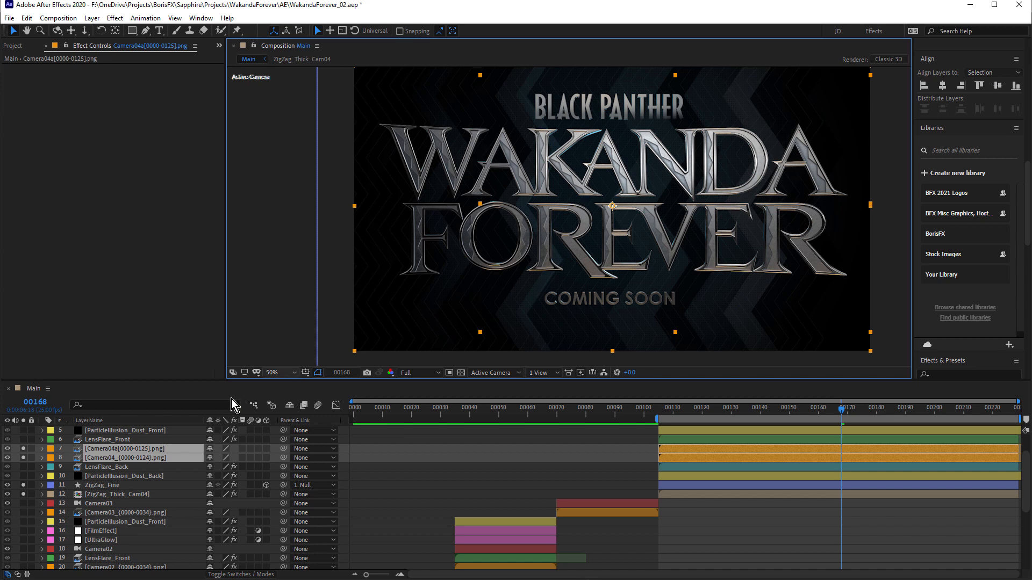
# Solo LensFlare_Front over the title and check how its flares follow the letters, stopping at frame 150
pyautogui.click(114, 440)
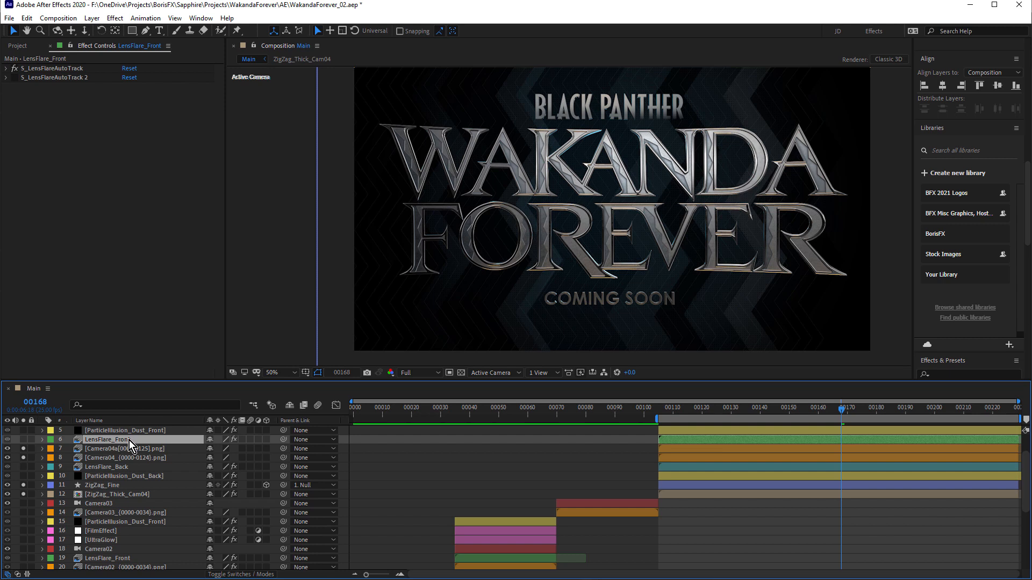
pyautogui.click(23, 439)
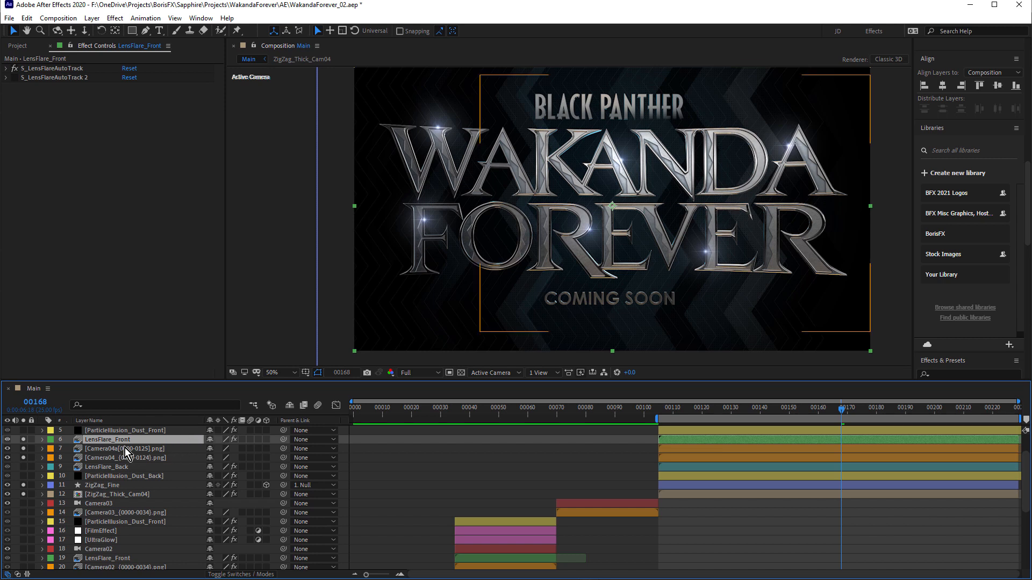
pyautogui.moveTo(714, 413); pyautogui.dragTo(789, 424)
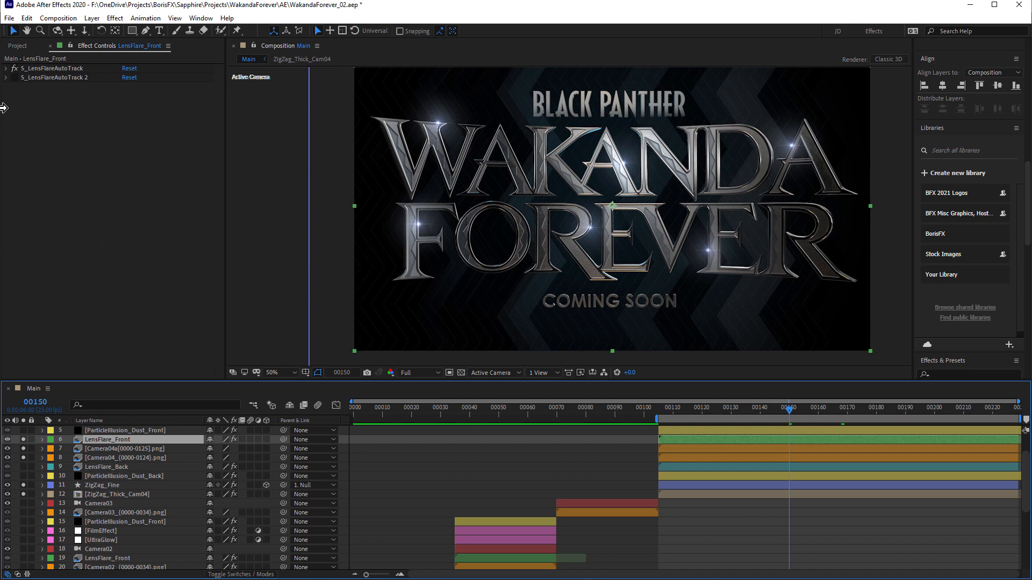
# Switch off S_LensFlareAutoTrack, isolate LensFlare_Front by unsoloing the other layers, and scrub to frame 124 to examine its moving dots
pyautogui.click(15, 69)
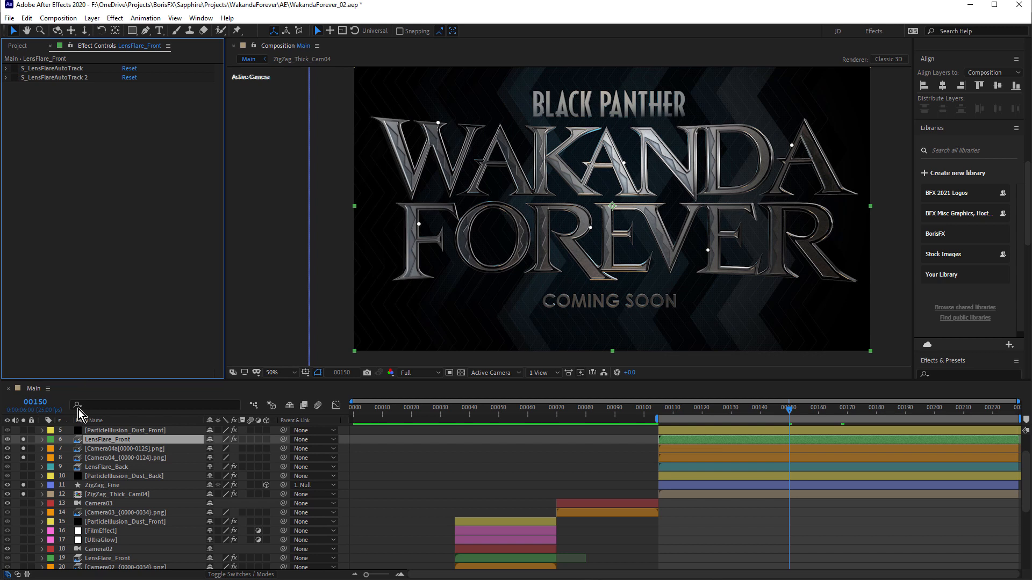
pyautogui.moveTo(24, 448); pyautogui.dragTo(31, 496)
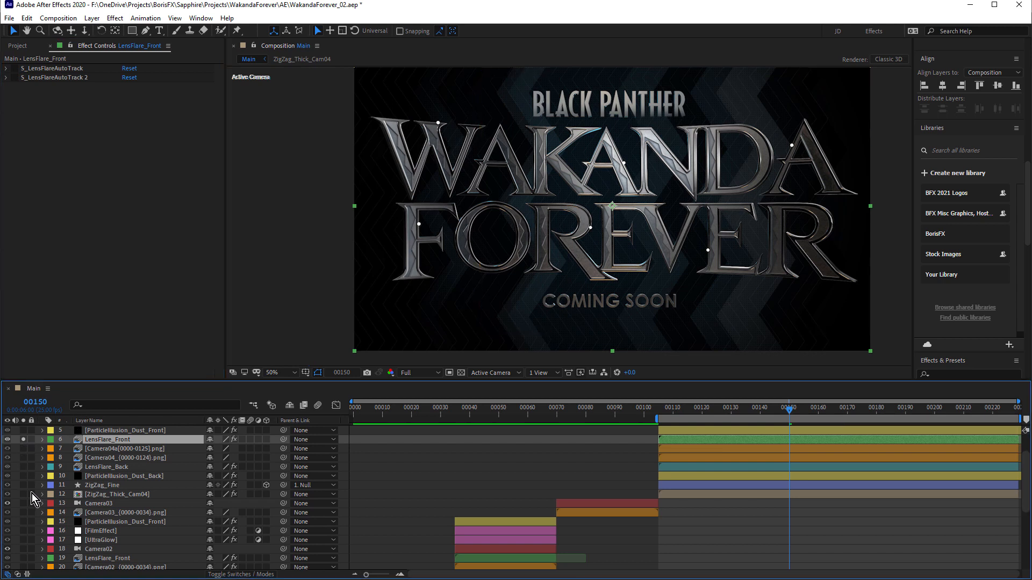
pyautogui.moveTo(681, 411); pyautogui.dragTo(740, 437)
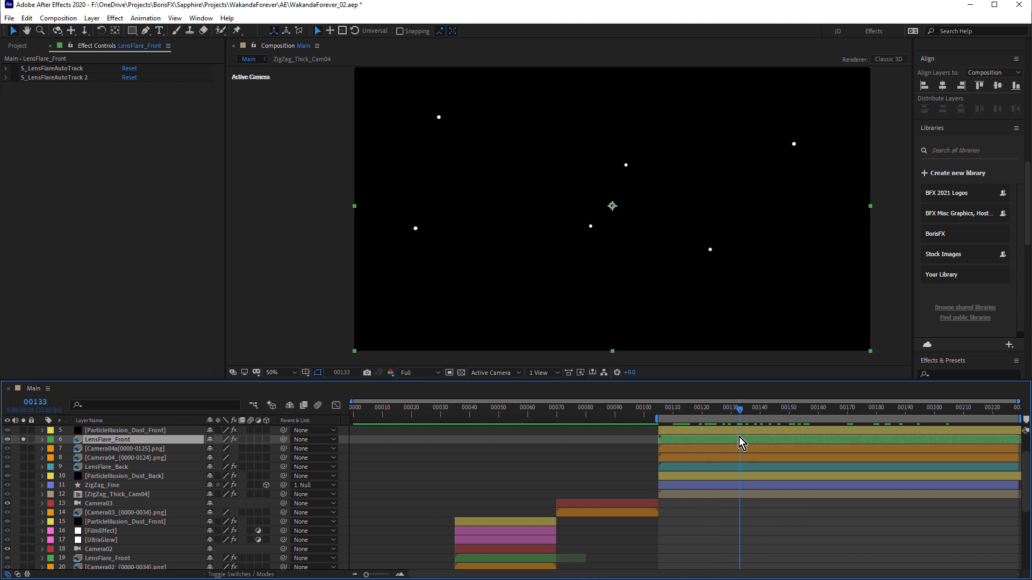
pyautogui.moveTo(739, 436); pyautogui.dragTo(704, 439)
pyautogui.click(14, 68)
pyautogui.click(14, 68)
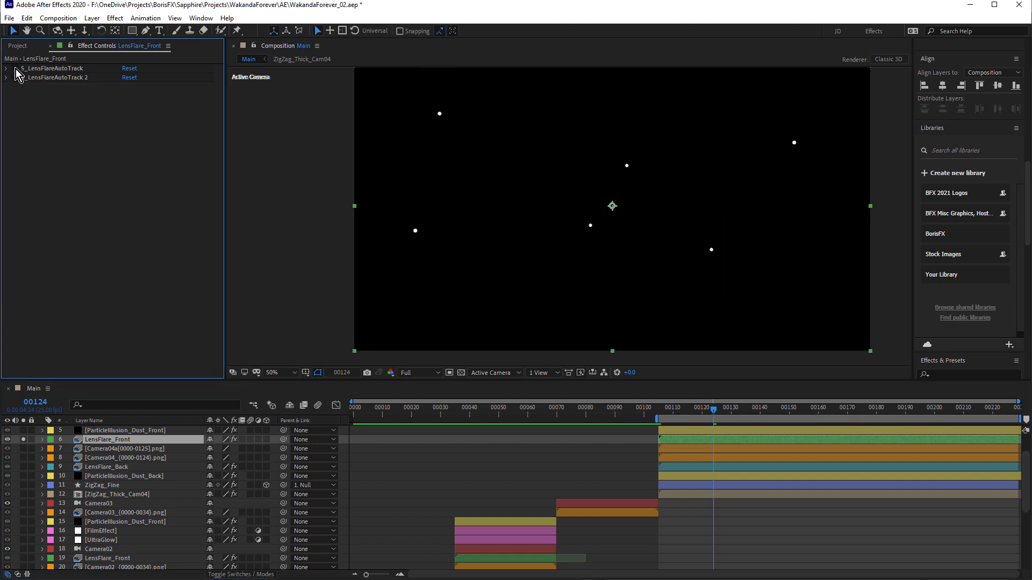
# Enable S_LensFlareAutoTrack 2 and open its lens in the Sapphire Flare Designer to preview the flare
pyautogui.click(14, 78)
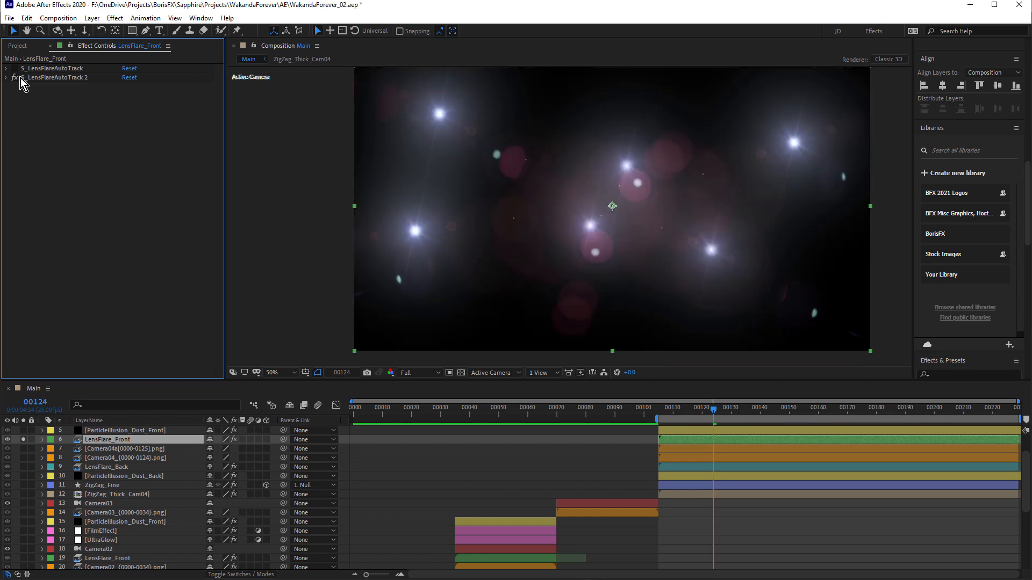
pyautogui.click(50, 81)
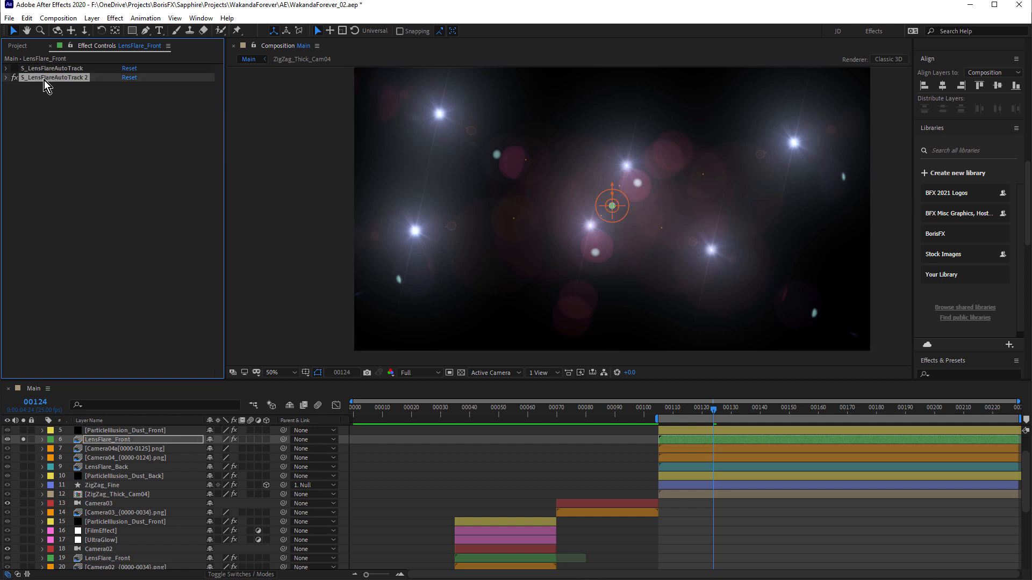
pyautogui.click(6, 77)
pyautogui.scroll(-1, 16, 78)
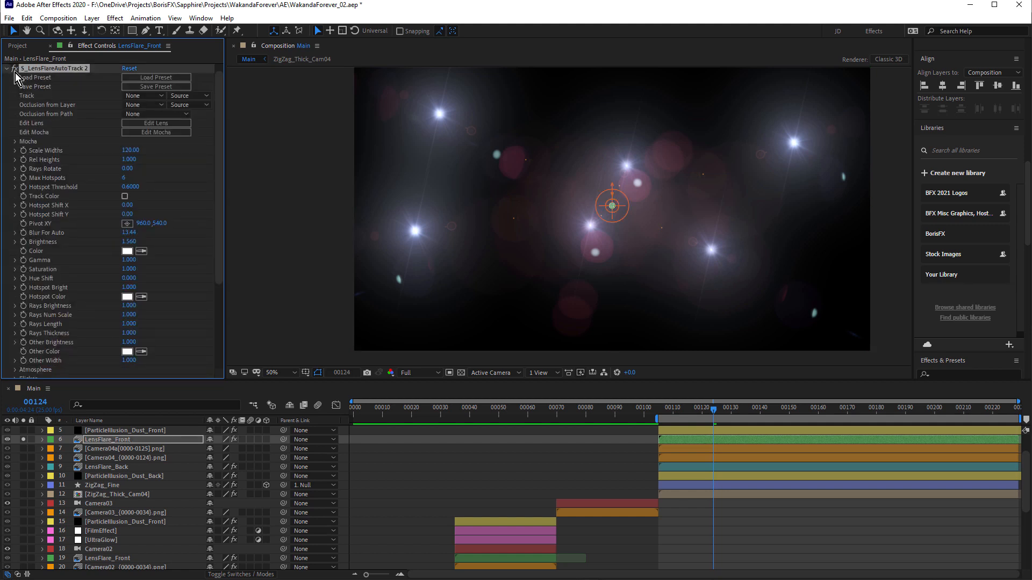
pyautogui.click(157, 128)
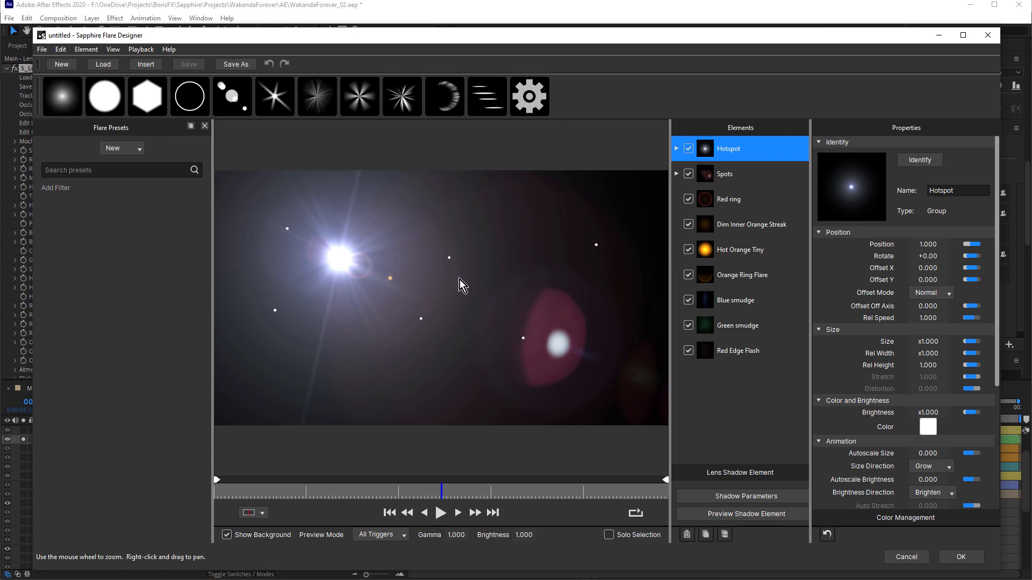
pyautogui.moveTo(459, 279); pyautogui.dragTo(370, 259)
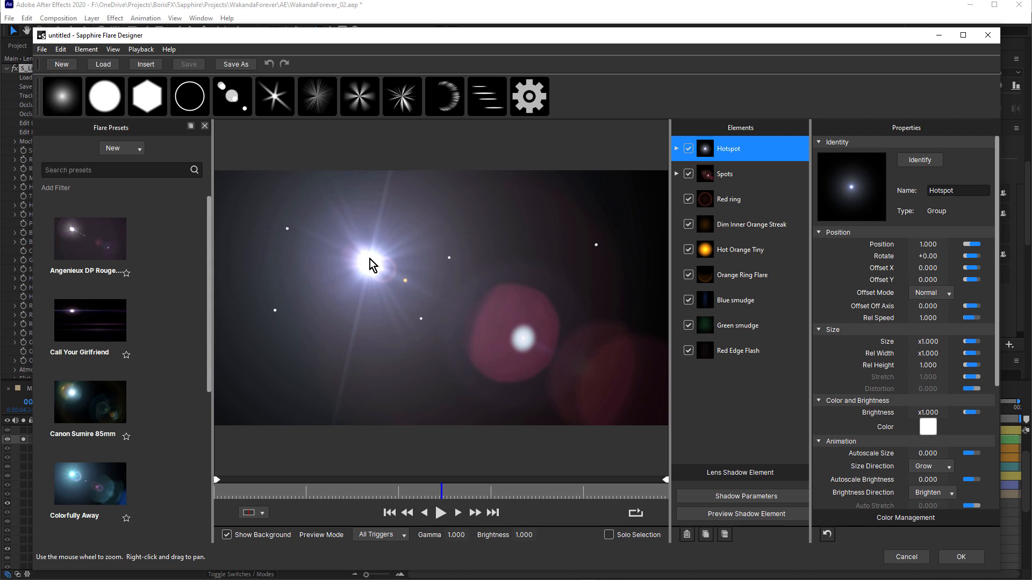
# Disable every flare element except Hotspot, from Red Edge Flash up through Spots
pyautogui.click(688, 351)
pyautogui.click(688, 326)
pyautogui.click(688, 299)
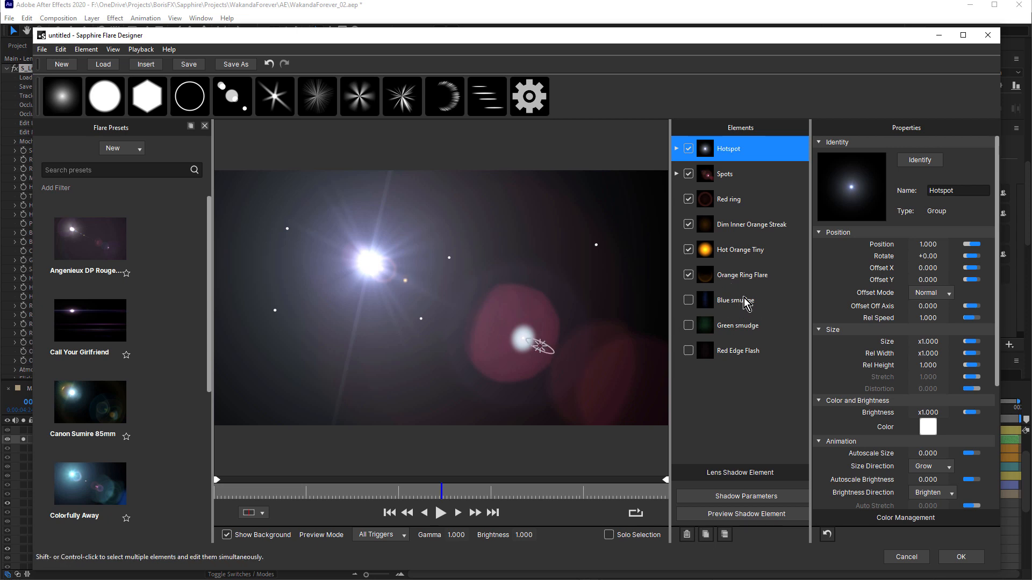
pyautogui.click(688, 275)
pyautogui.click(687, 224)
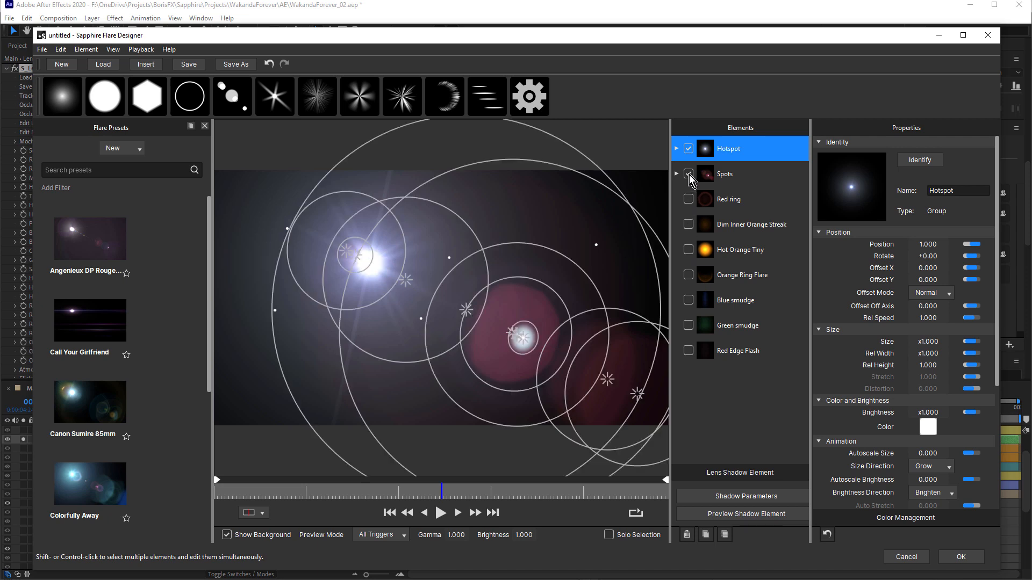
pyautogui.click(688, 175)
# Move the preview flare to the middle of the frame and inspect the sub-elements in the Hotspot group
pyautogui.moveTo(414, 305); pyautogui.dragTo(447, 276)
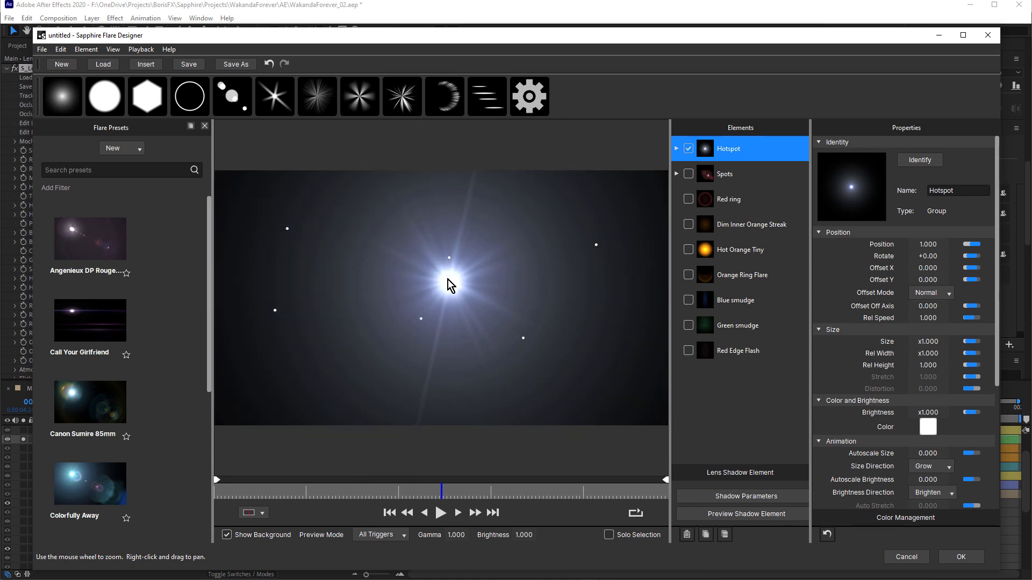
pyautogui.click(675, 148)
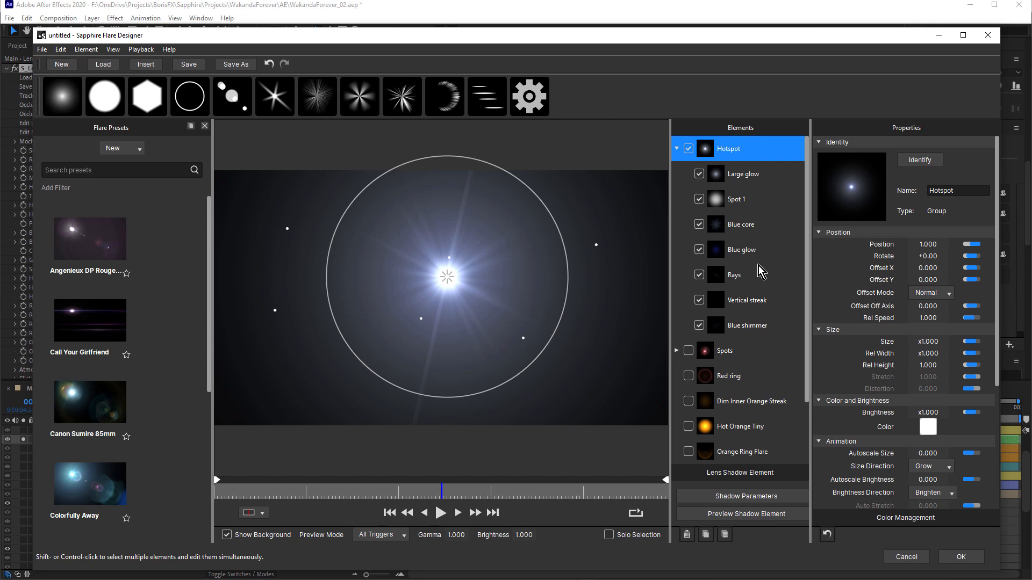
pyautogui.click(676, 149)
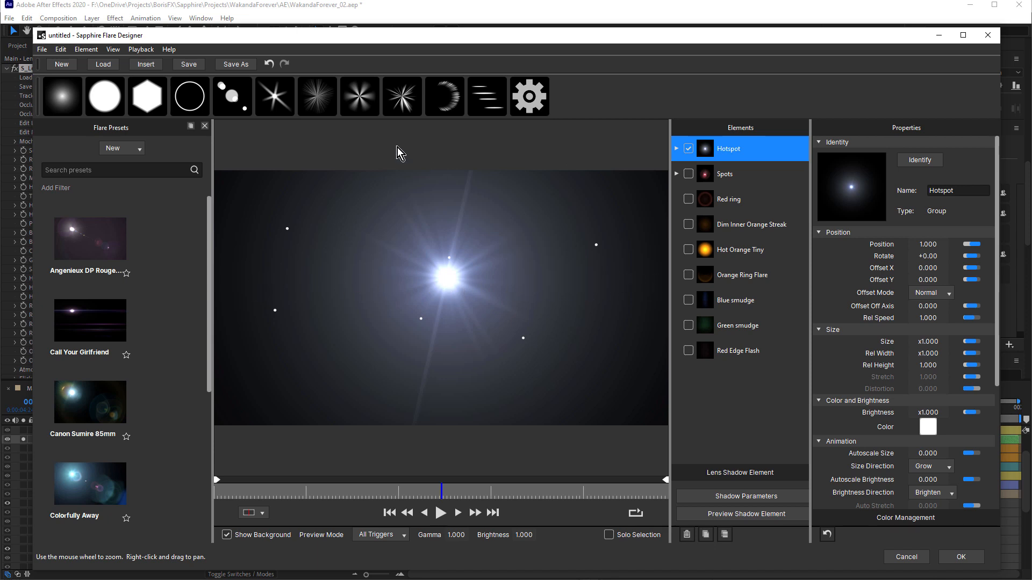
# Add a Rays element to the flare, with Ray Number 1 and a rotation of 52.80
pyautogui.click(274, 91)
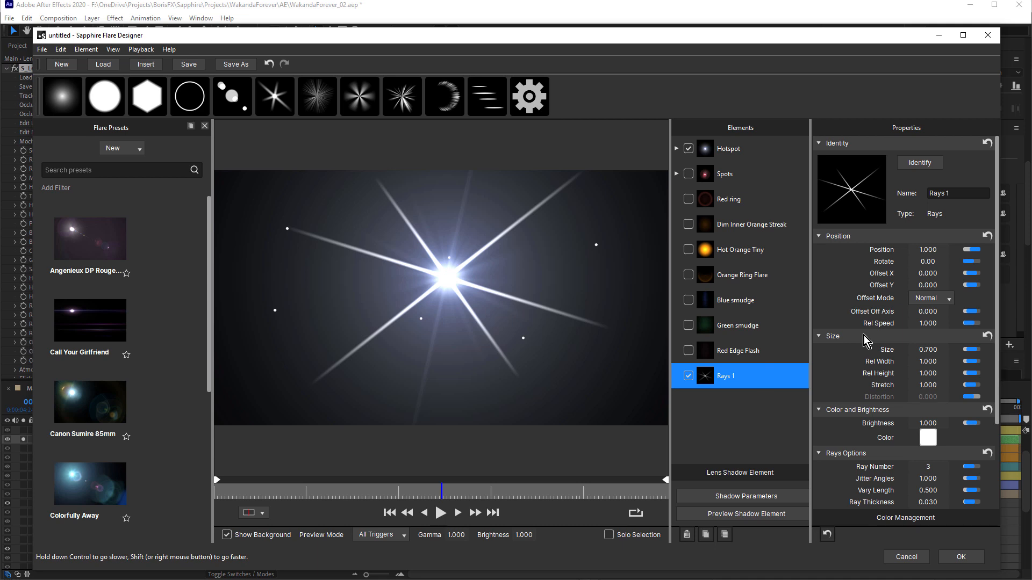
pyautogui.click(930, 465)
pyautogui.write('1')
pyautogui.press('Return')
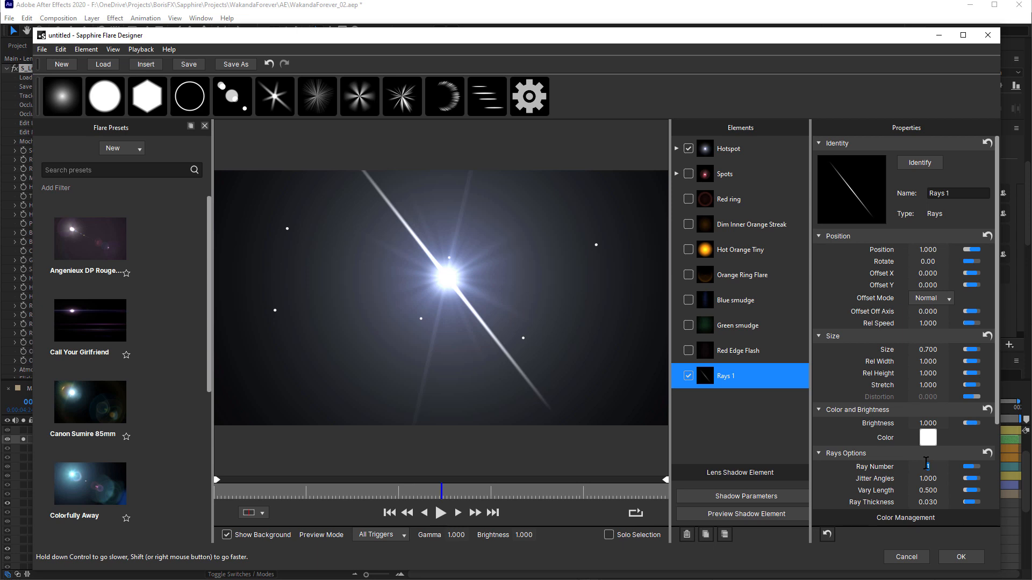
pyautogui.moveTo(925, 261); pyautogui.dragTo(1026, 230)
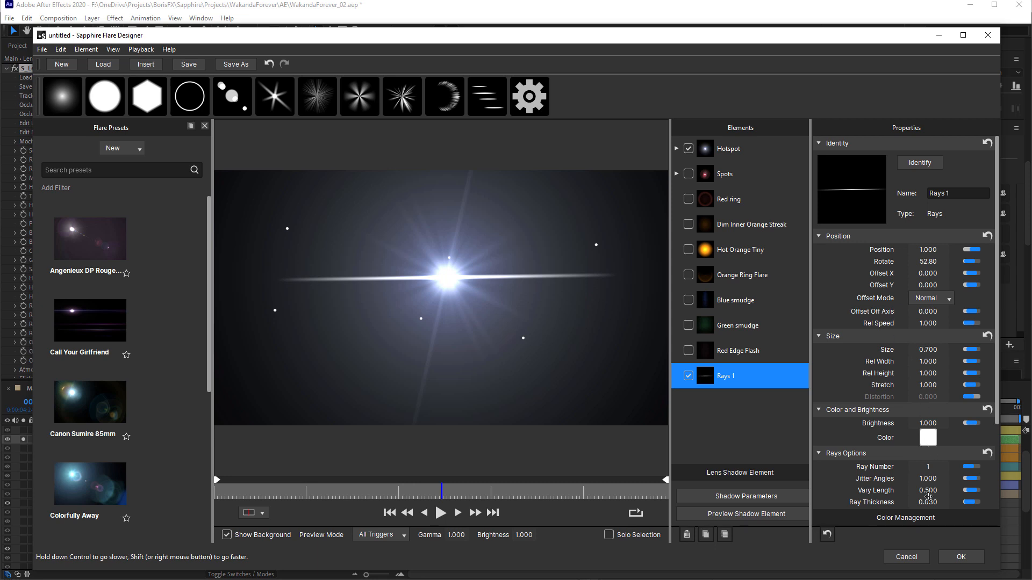
# Refine the Rays 1 streak with Ray Thickness 0.009, Size 0.895 and Stretch 1.755
pyautogui.moveTo(934, 502); pyautogui.dragTo(922, 502)
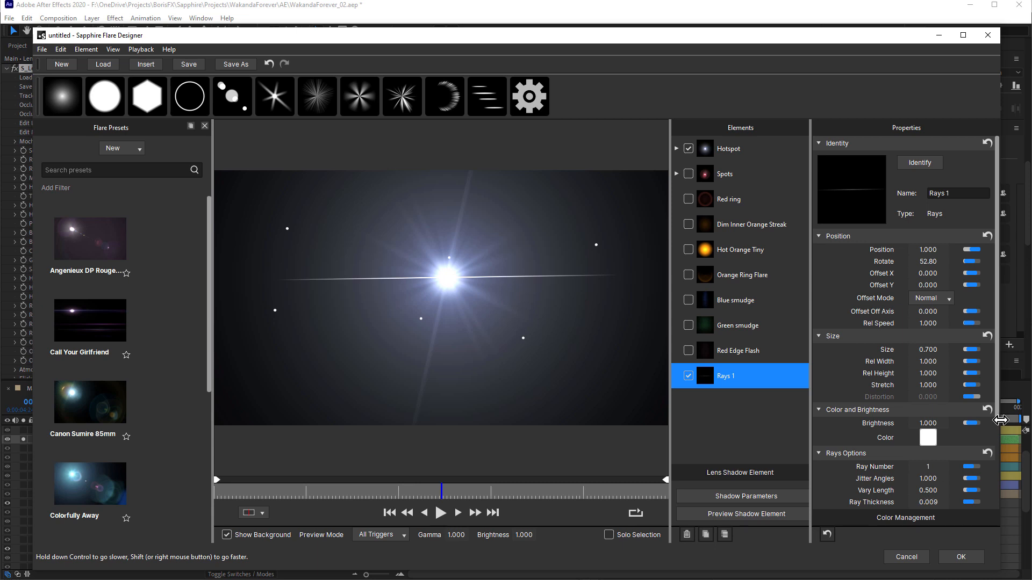
pyautogui.moveTo(996, 372); pyautogui.dragTo(1005, 440)
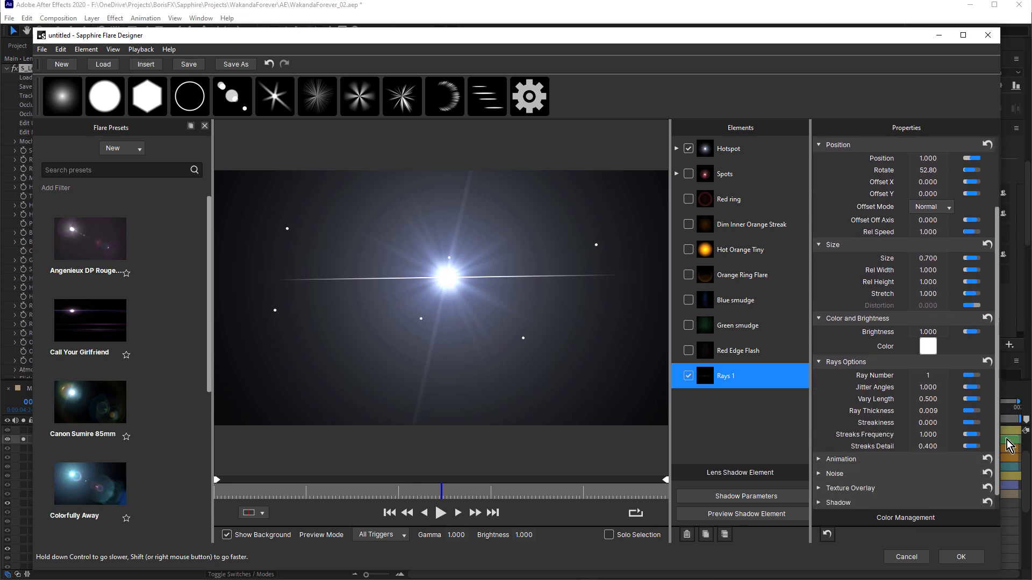
pyautogui.moveTo(927, 257); pyautogui.dragTo(949, 258)
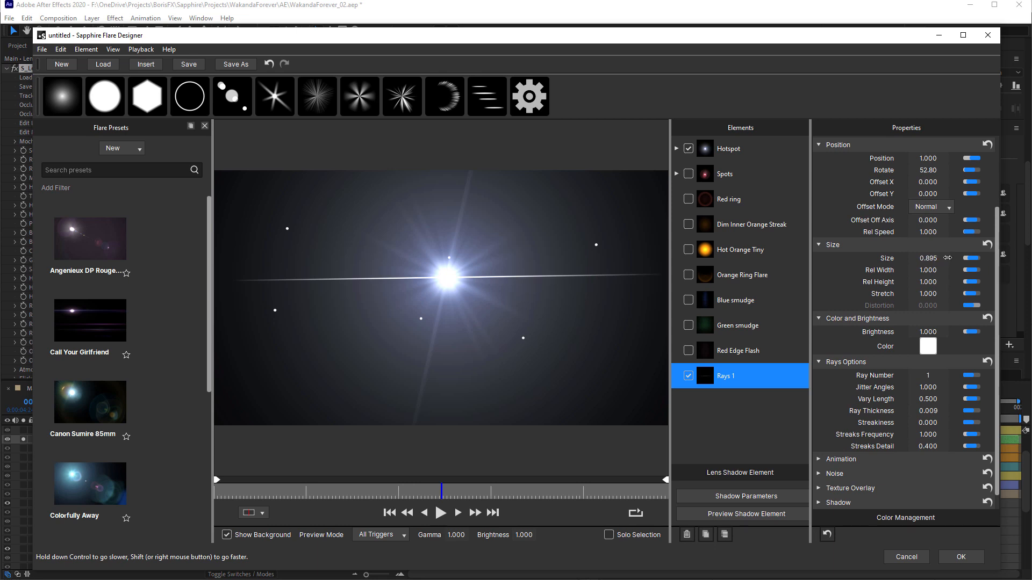
pyautogui.moveTo(925, 292); pyautogui.dragTo(1007, 292)
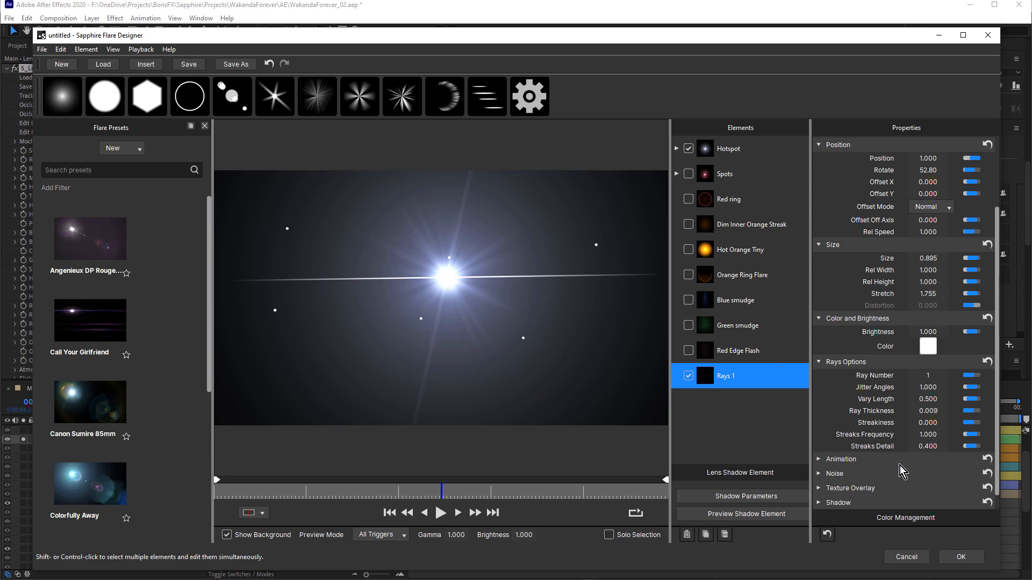
# Apply the edited flare, and set the effect's Brightness to 2.090 and Scale Widths to 30
pyautogui.click(963, 558)
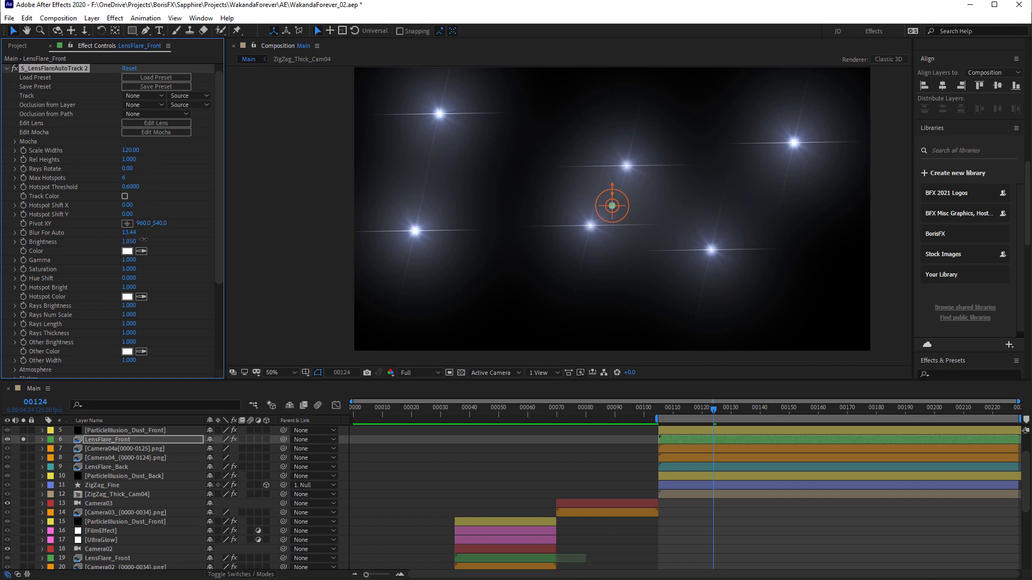
pyautogui.moveTo(144, 239); pyautogui.dragTo(156, 239)
pyautogui.moveTo(130, 150); pyautogui.dragTo(115, 154)
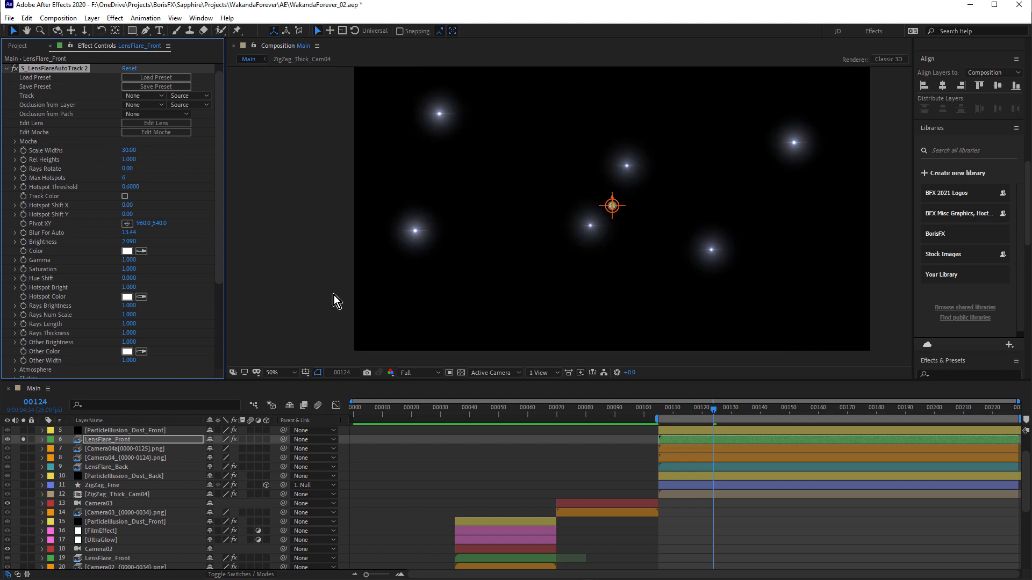
# Collapse S_LensFlareAutoTrack 2, then enable S_LensFlareAutoTrack and disable S_LensFlareAutoTrack 2 on LensFlare_Front
pyautogui.click(6, 68)
pyautogui.click(13, 70)
pyautogui.click(15, 78)
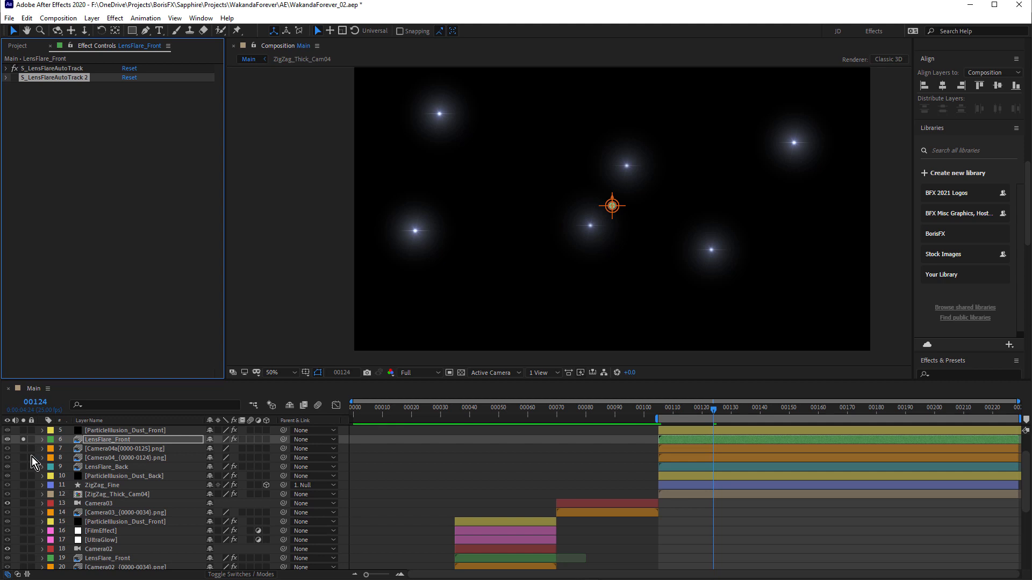
# Solo the Camera04a, Camera04 and two zigzag layers with LensFlare_Front, and scrub to frame 186 to check the flares on the title
pyautogui.moveTo(21, 453); pyautogui.dragTo(24, 457)
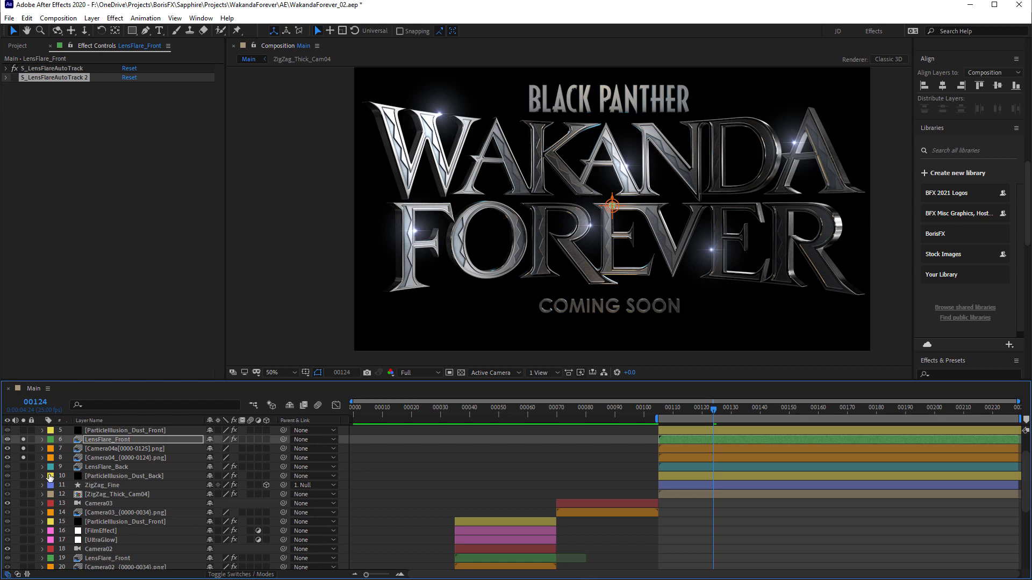
pyautogui.moveTo(25, 486); pyautogui.dragTo(26, 492)
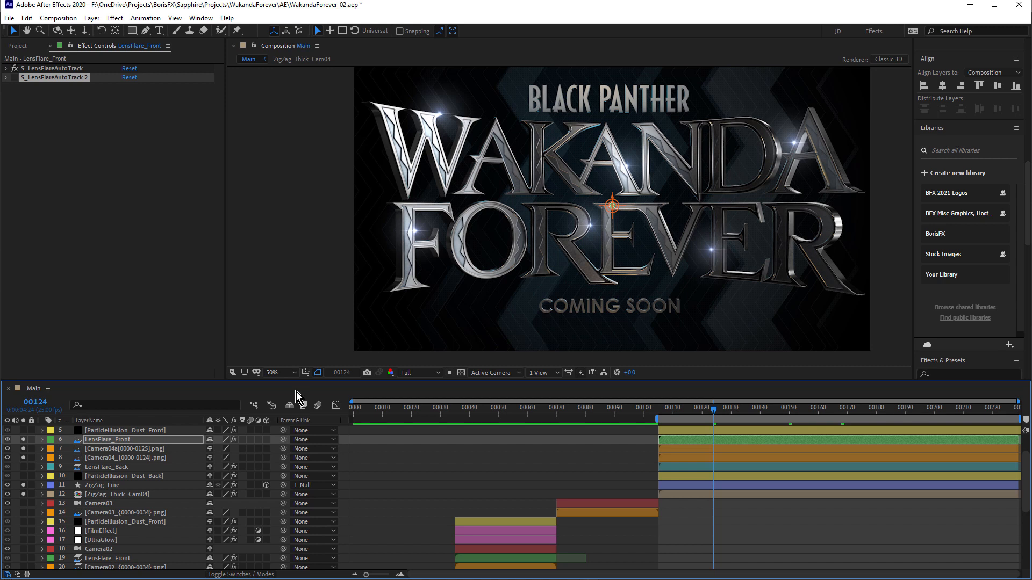
pyautogui.scroll(2, 817, 147)
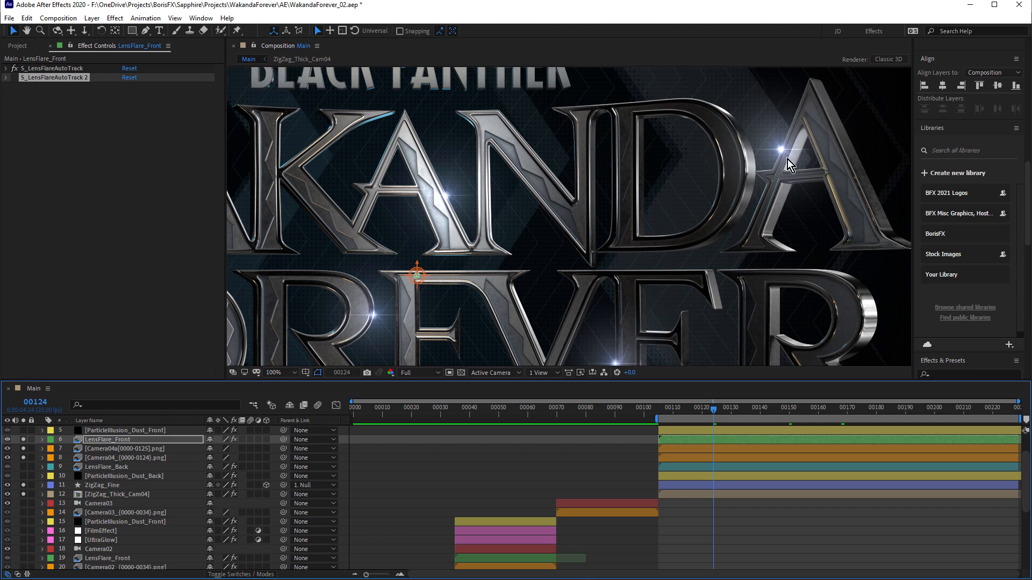
pyautogui.press(',')
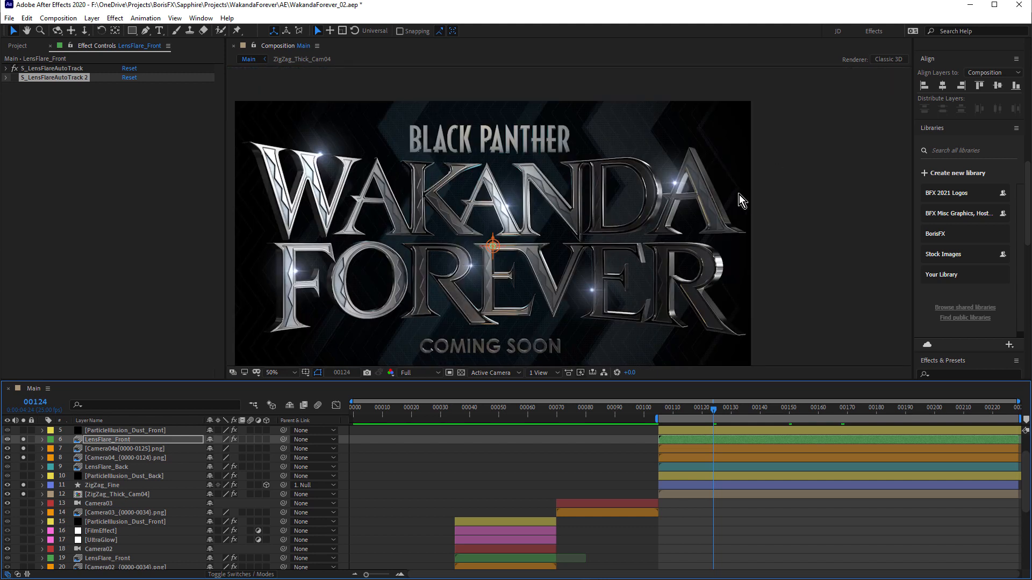
pyautogui.moveTo(715, 412); pyautogui.dragTo(895, 435)
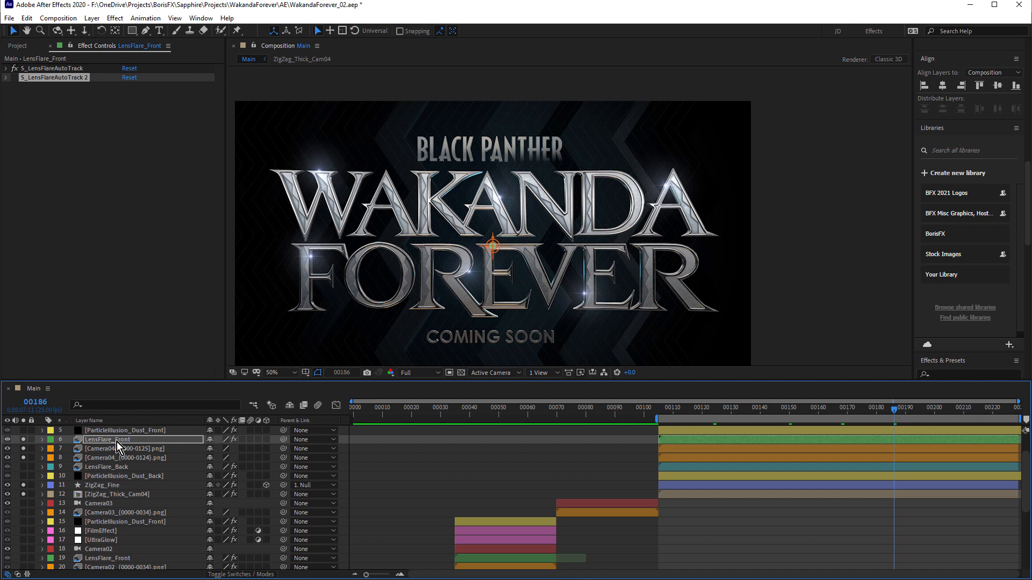
# Isolate LensFlare_Back by soloing it and unsoloing LensFlare_Front, the title renders and the zigzag layers
pyautogui.click(107, 469)
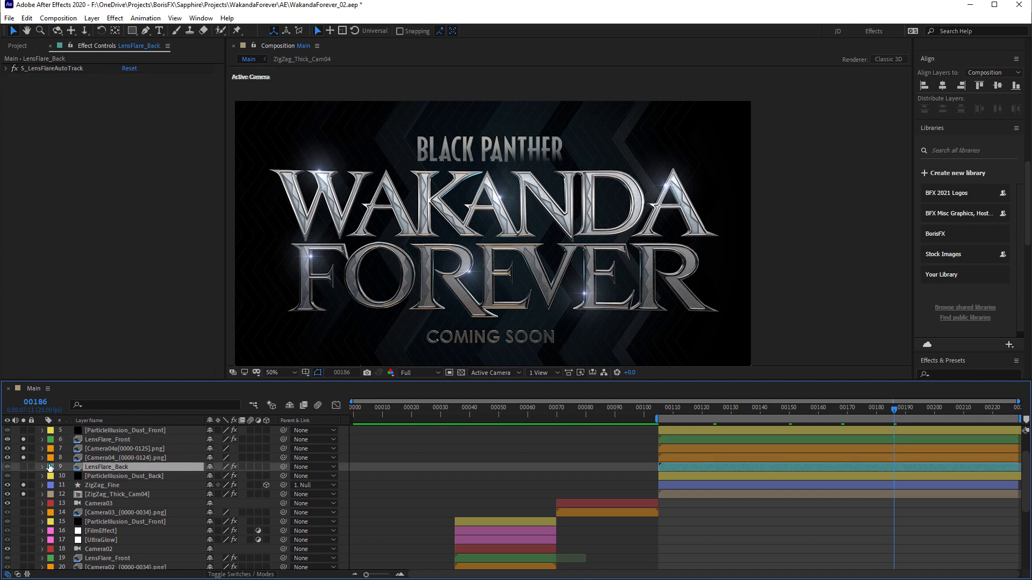
pyautogui.click(24, 457)
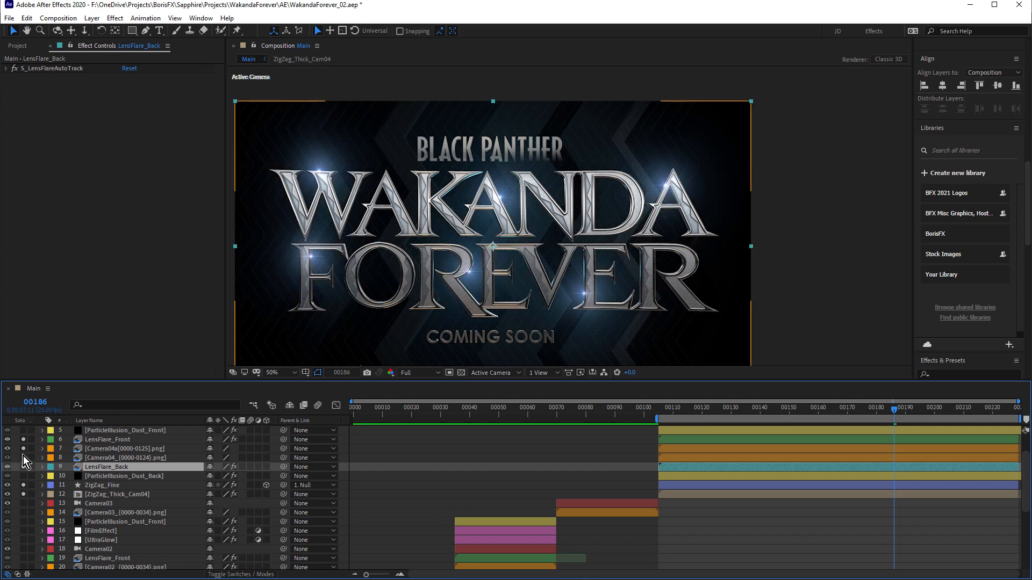
pyautogui.click(25, 446)
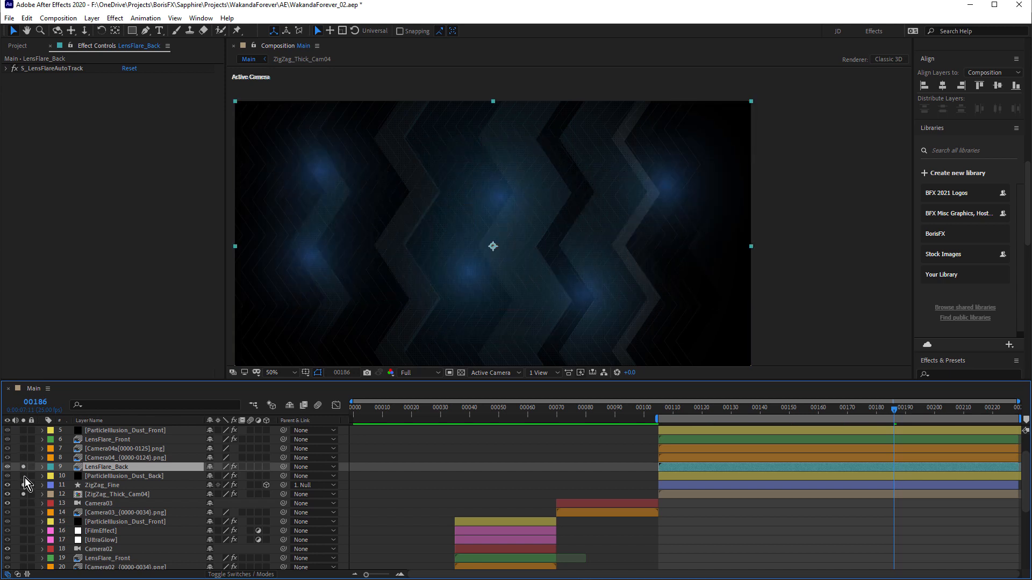
pyautogui.click(24, 490)
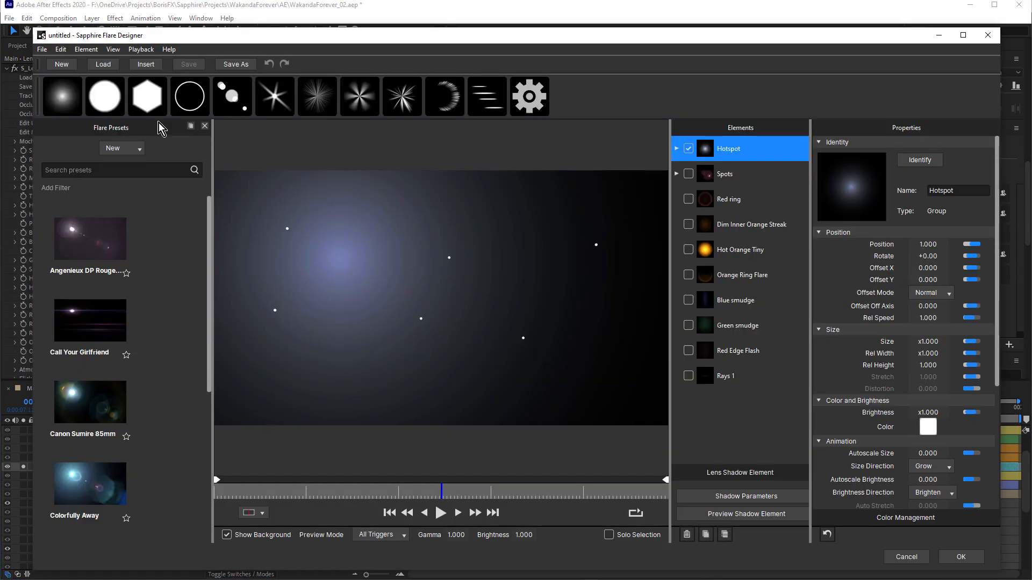
# Inspect the Hotspot sub-elements of LensFlare_Back's lens with the preview flare near mid-frame, and leave the Flare Designer without saving
pyautogui.click(676, 149)
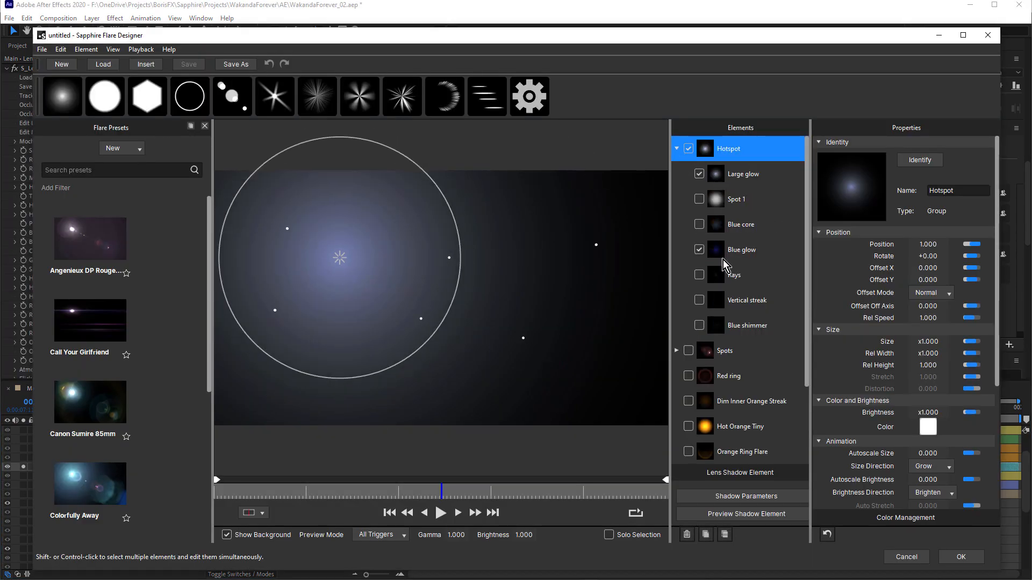
pyautogui.moveTo(366, 270); pyautogui.dragTo(424, 288)
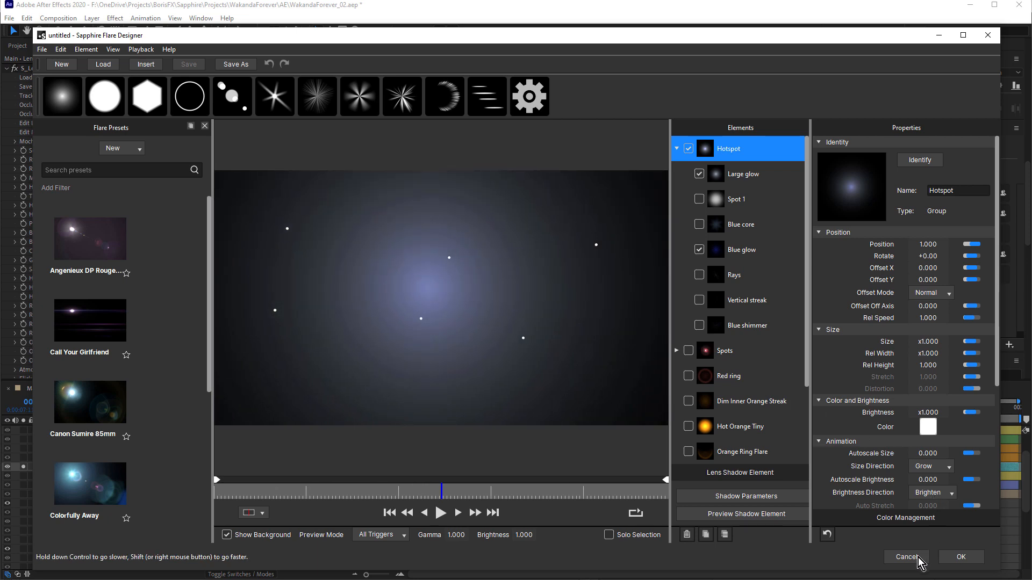
pyautogui.click(910, 556)
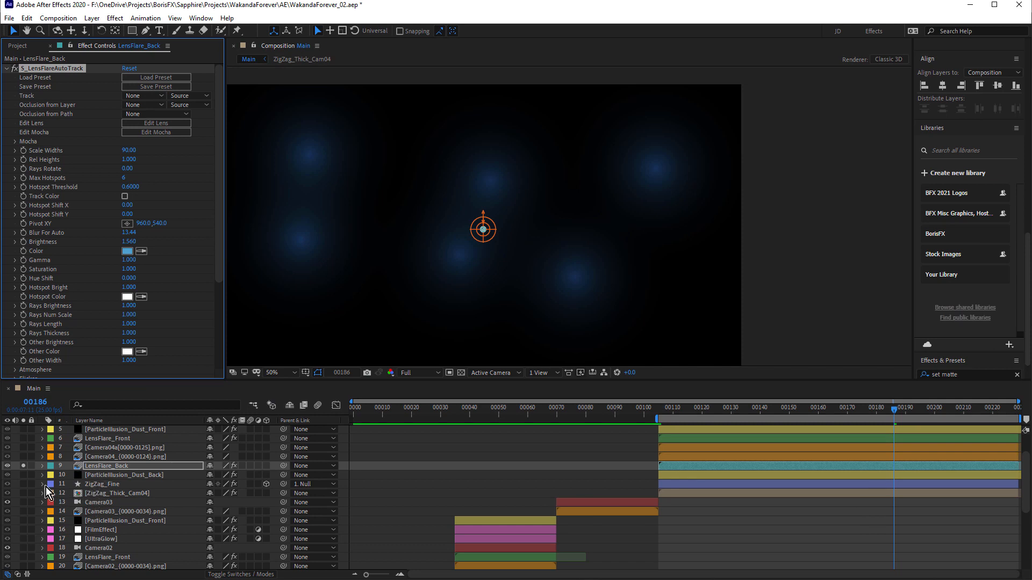
# Solo ZigZag_Fine and ZigZag_Thick_Cam04 with LensFlare_Back, and display the layers' blending mode columns
pyautogui.moveTo(24, 486); pyautogui.dragTo(23, 493)
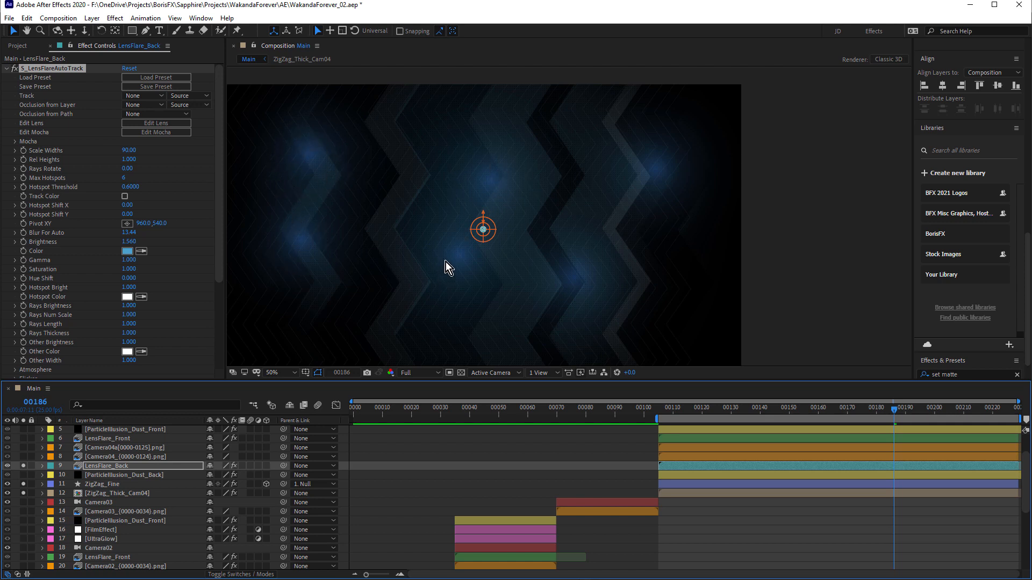
pyautogui.click(118, 465)
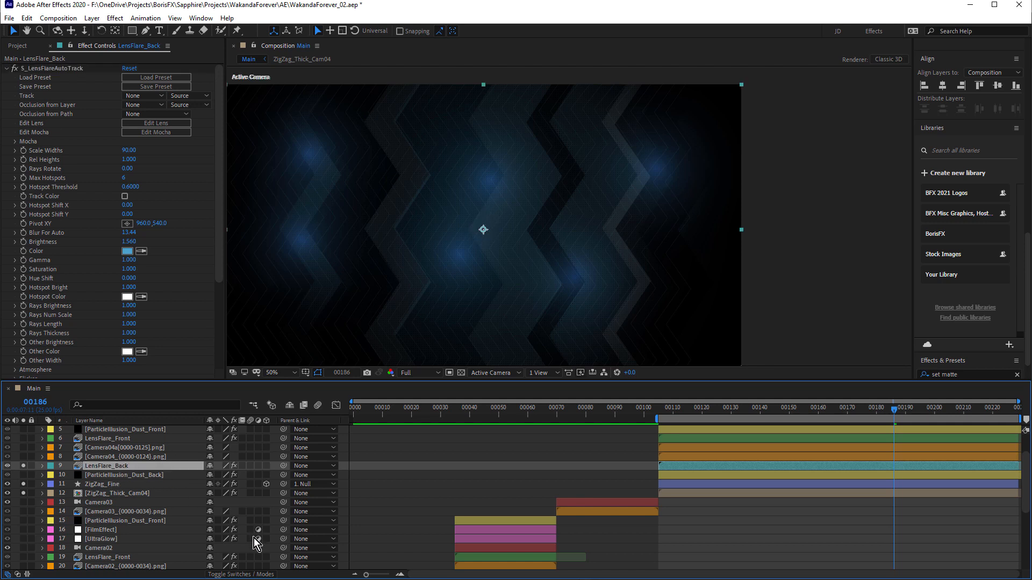
pyautogui.click(248, 574)
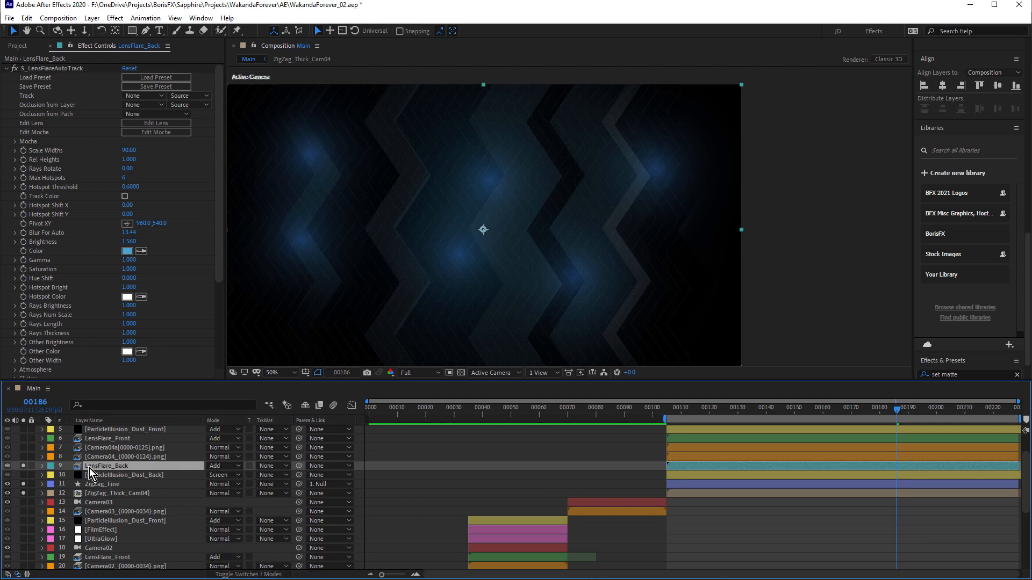
# Try the Normal blending mode on LensFlare_Back and undo the change
pyautogui.click(225, 466)
pyautogui.click(262, 109)
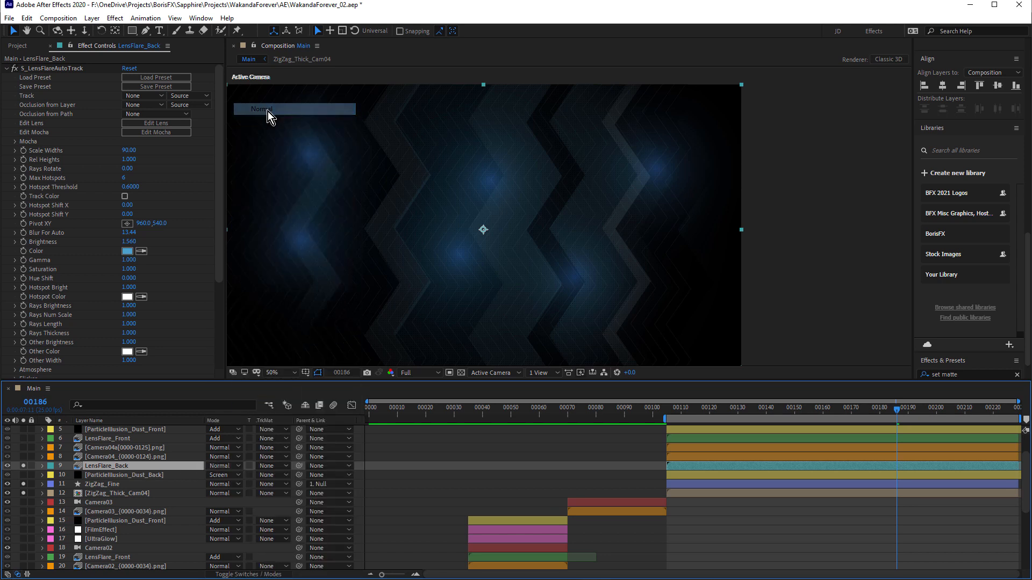
pyautogui.hotkey('ctrl', 'z')
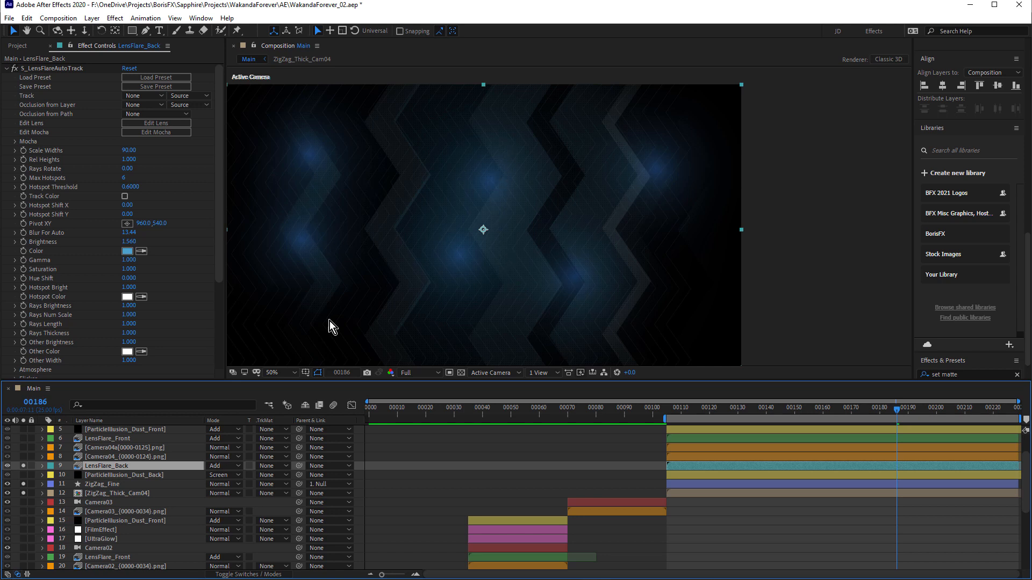
# Solo the Camera04a and Camera04 title renders and LensFlare_Front on top of the background
pyautogui.moveTo(24, 449); pyautogui.dragTo(24, 458)
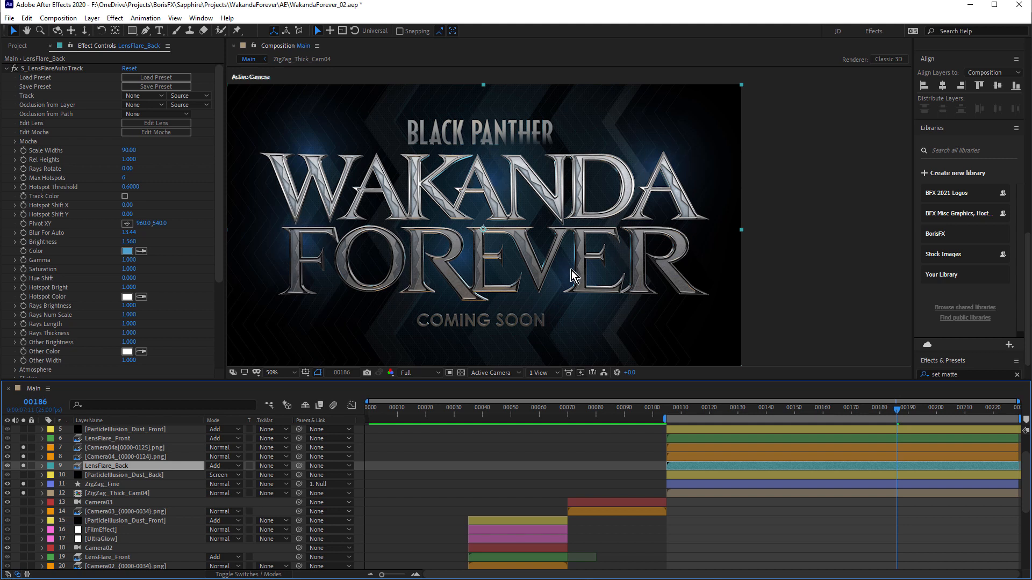
pyautogui.click(23, 439)
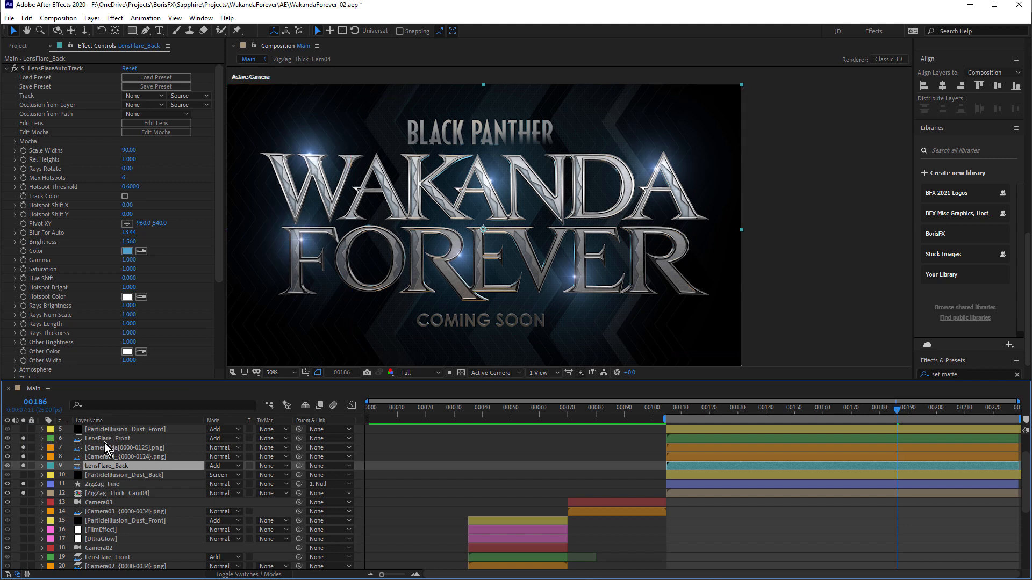
# Solo the uppermost FilmEffect adjustment layer and examine its S_FilmEffect look on the title up close
pyautogui.scroll(1, 106, 448)
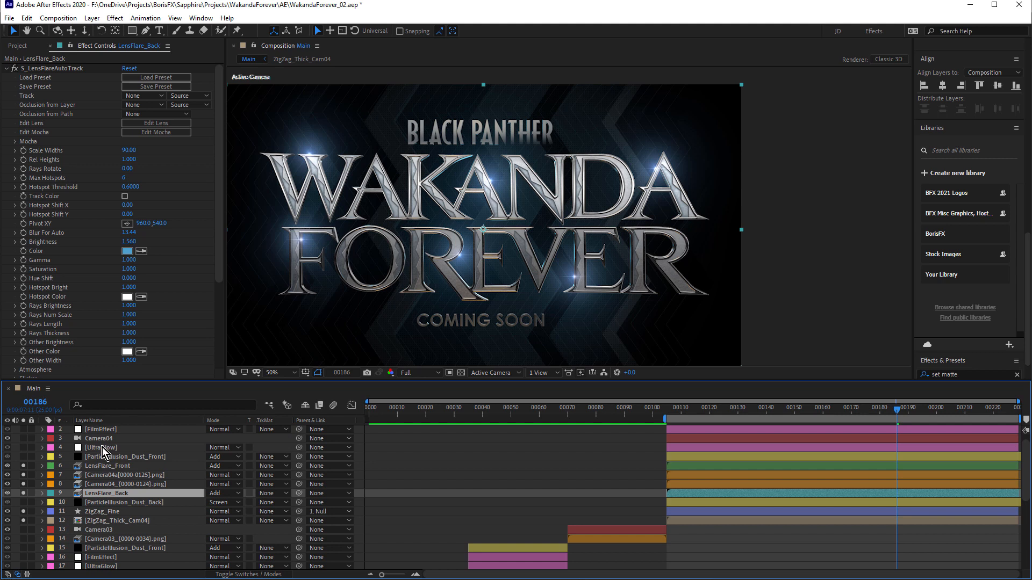
pyautogui.click(102, 429)
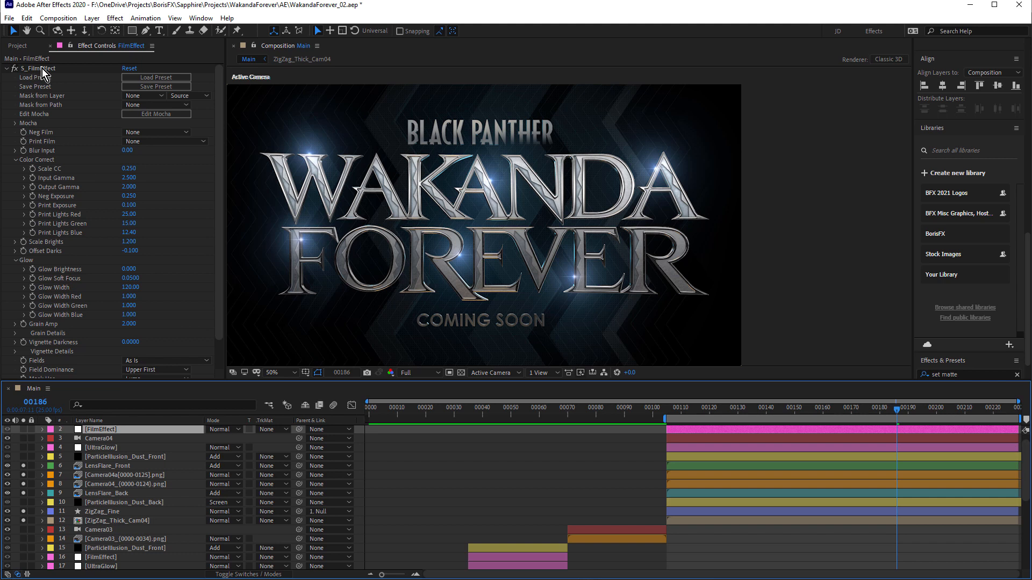
pyautogui.click(23, 430)
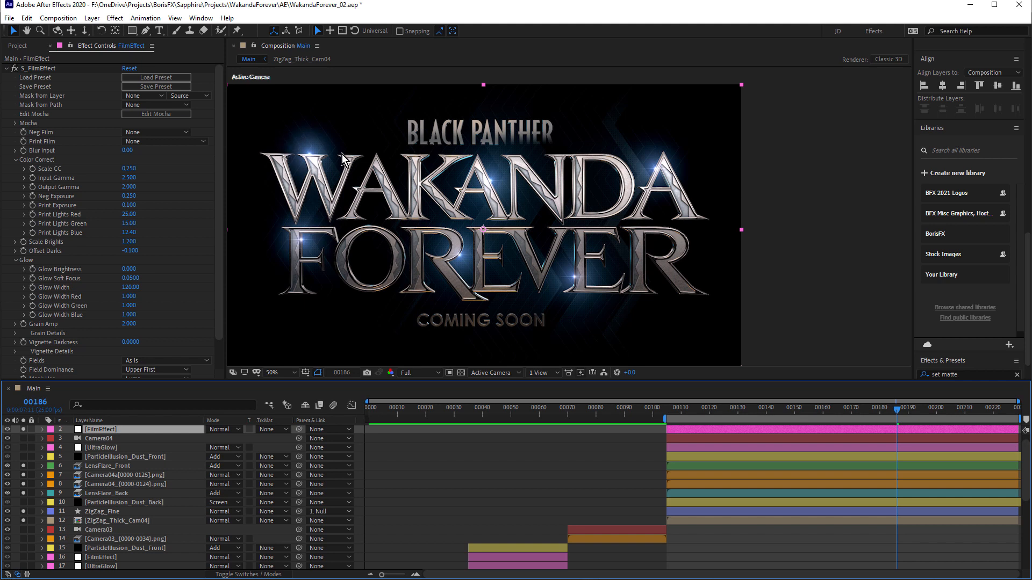
pyautogui.scroll(1, 304, 247)
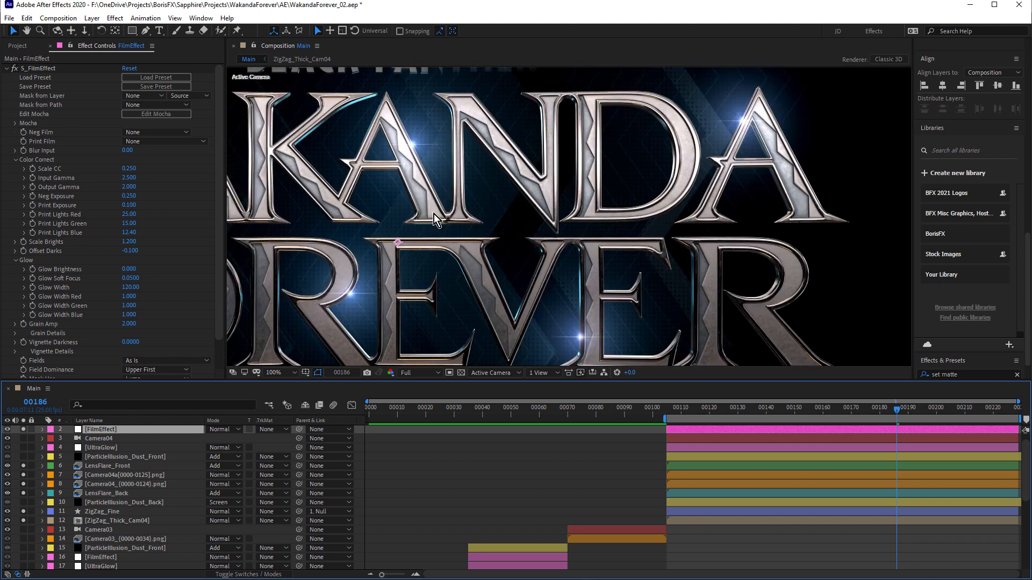
pyautogui.scroll(-1, 586, 227)
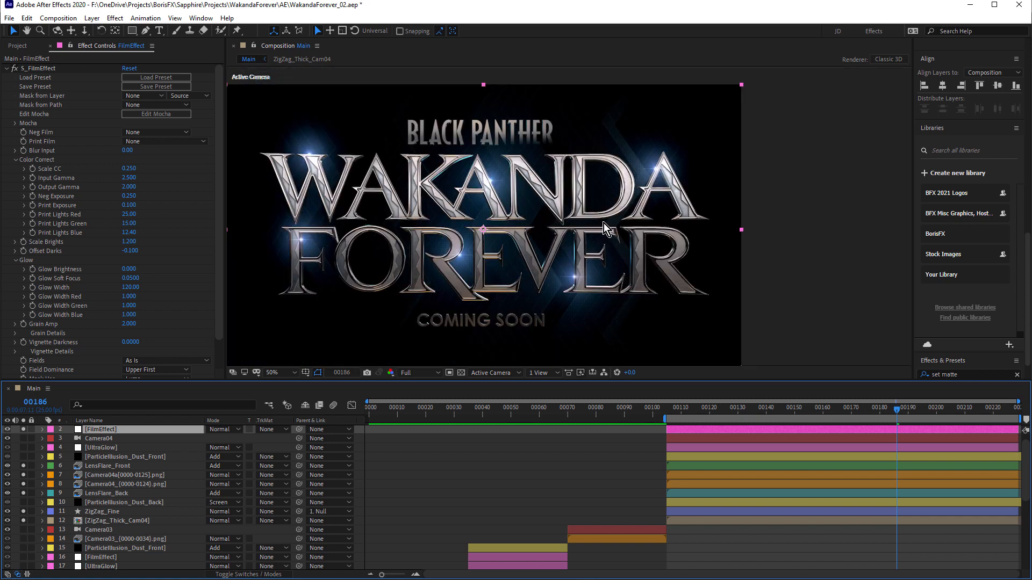
pyautogui.scroll(1, 604, 224)
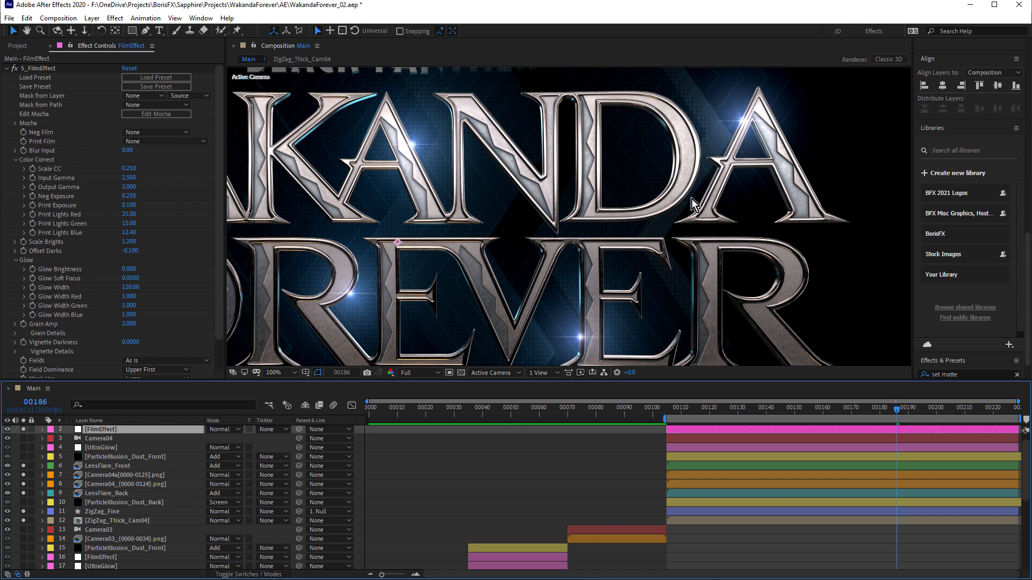
# Solo the UltraGlow adjustment layer below Camera04 and compare the title with and without it
pyautogui.scroll(-1, 691, 199)
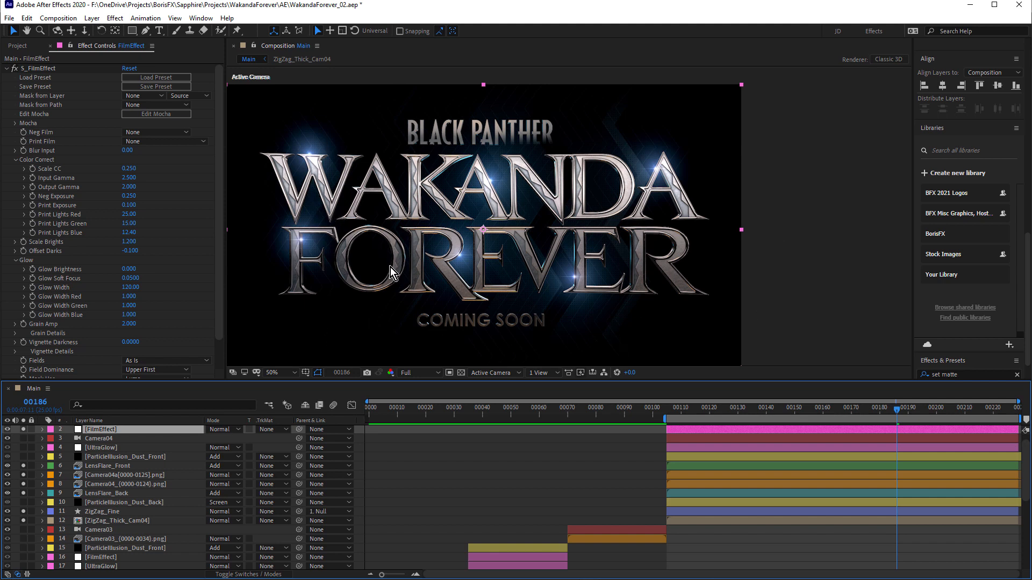
pyautogui.scroll(1, 392, 269)
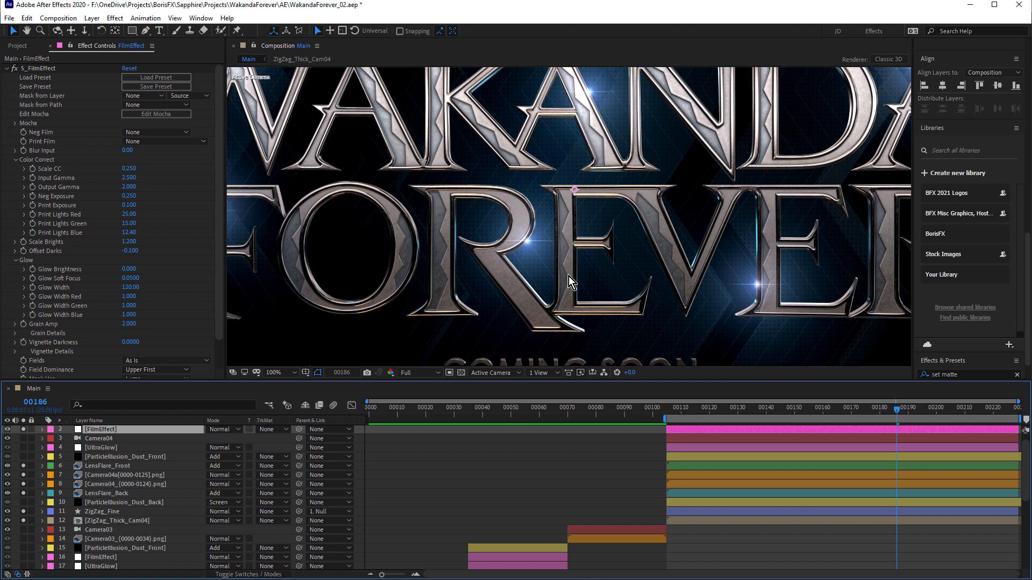
pyautogui.scroll(-1, 575, 266)
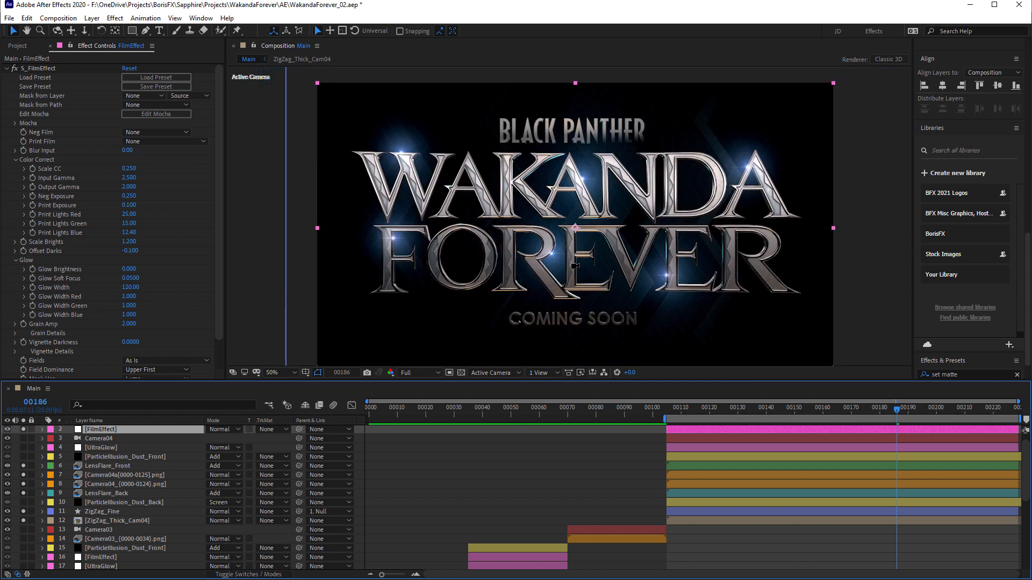
pyautogui.click(108, 449)
pyautogui.click(24, 448)
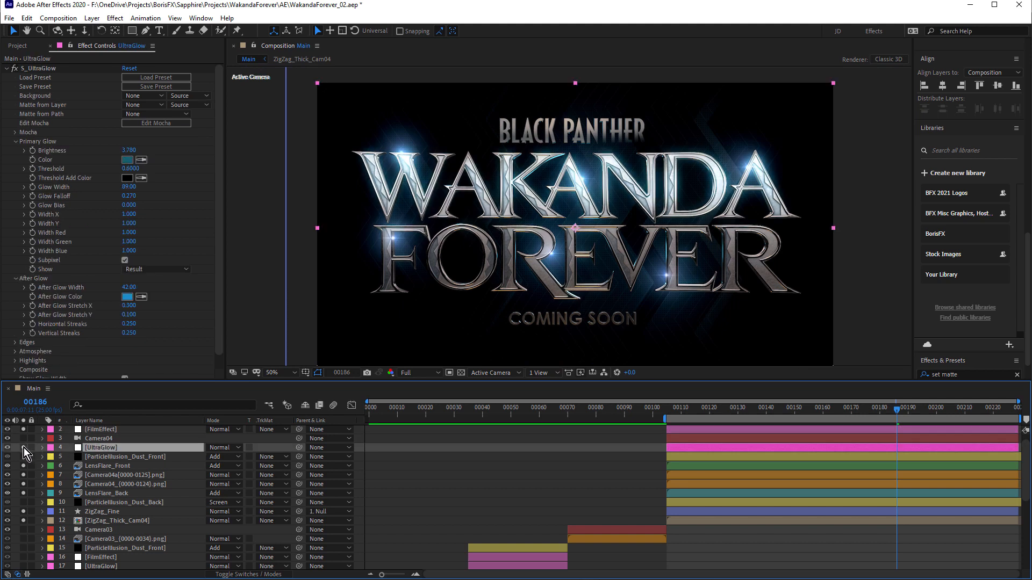
pyautogui.click(23, 447)
pyautogui.click(24, 447)
pyautogui.click(24, 447)
pyautogui.click(23, 447)
# Compare the title with S_UltraGlow disabled and enabled, inspect the glow up close, and collapse the effect's parameters
pyautogui.click(14, 70)
pyautogui.click(14, 69)
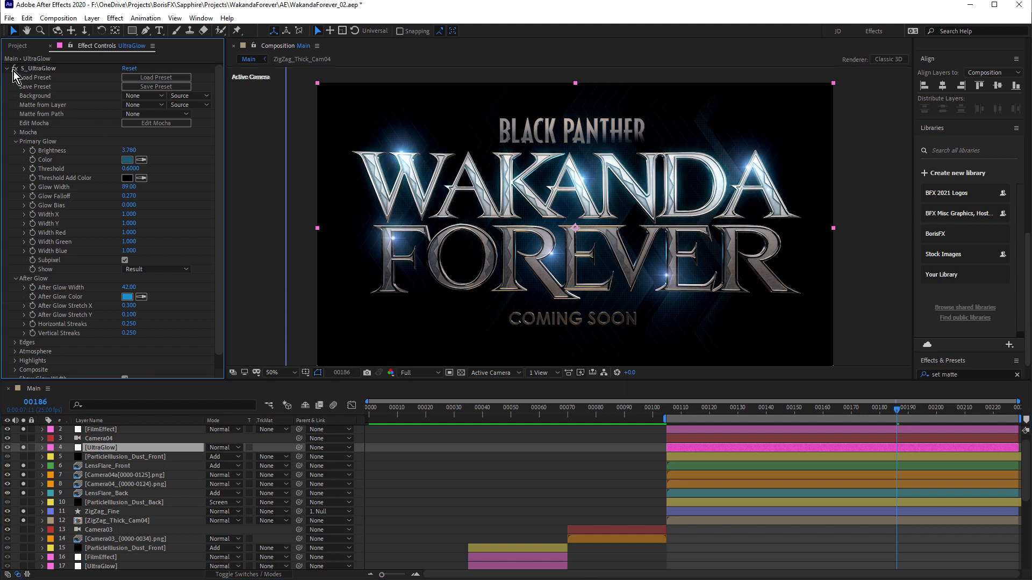
pyautogui.click(14, 69)
pyautogui.click(14, 69)
pyautogui.scroll(2, 577, 165)
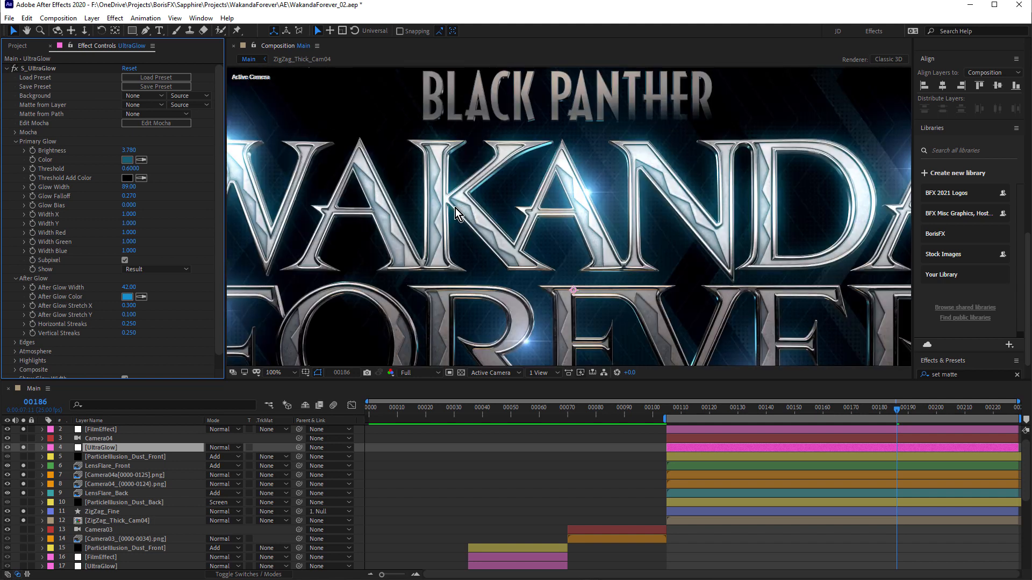
pyautogui.scroll(-2, 508, 207)
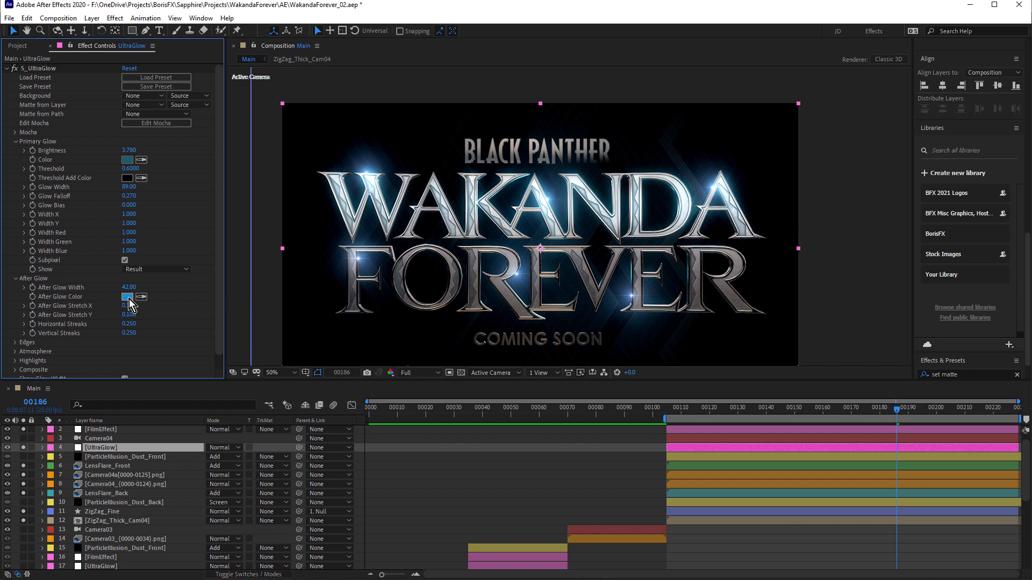
pyautogui.click(6, 68)
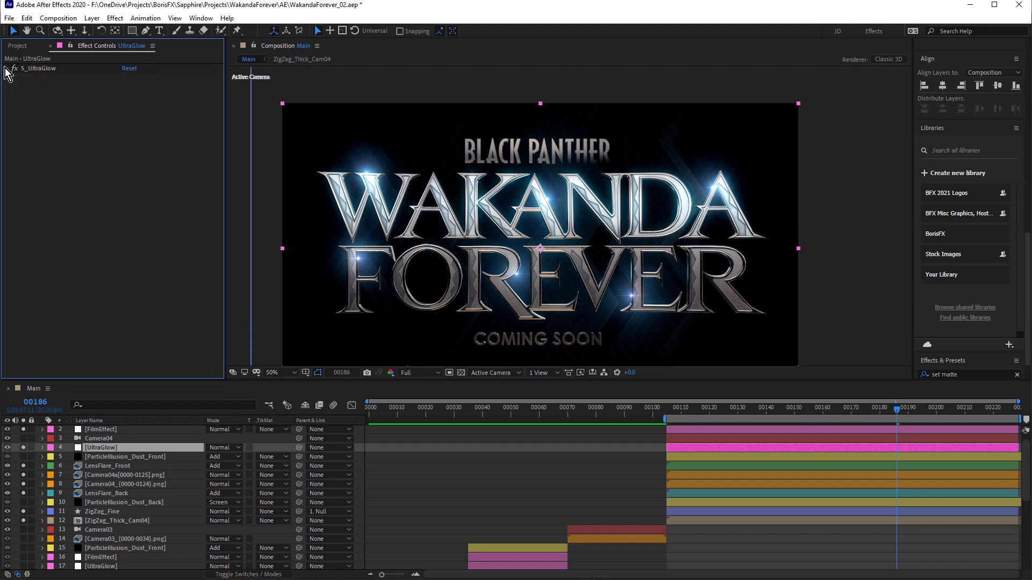
# Launch Particle Illusion from the ParticleIllusion_Dust_Back layer and preview the Nebula2 emitter using the emitter search "nebu"
pyautogui.click(117, 504)
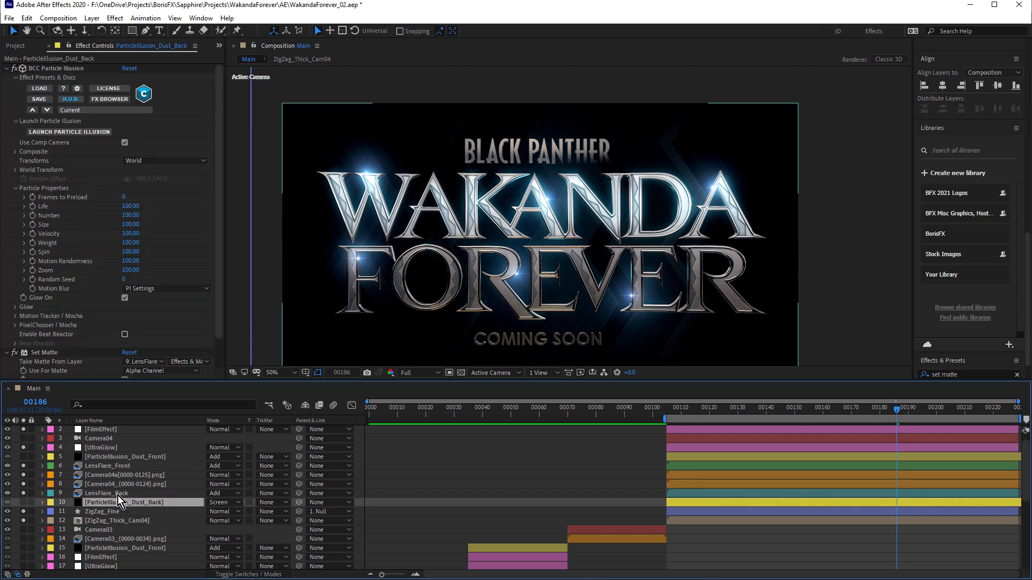
pyautogui.click(73, 132)
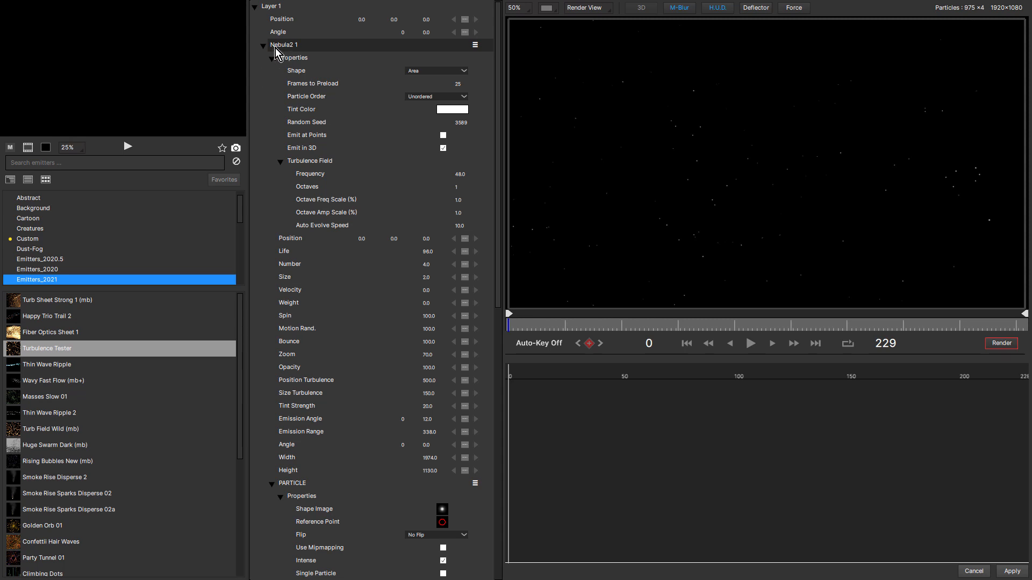
pyautogui.click(60, 166)
pyautogui.write('nebu')
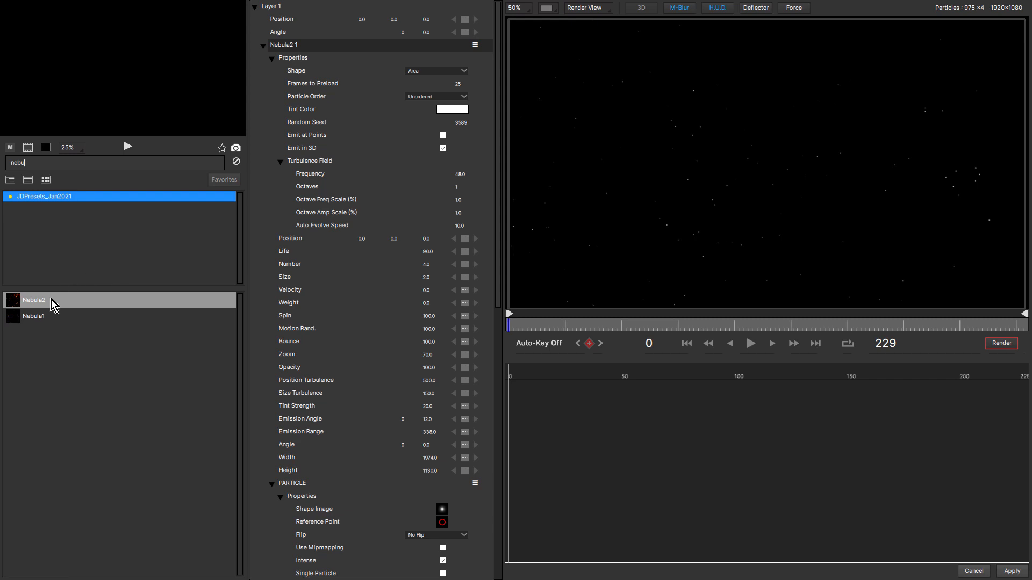
pyautogui.click(51, 298)
pyautogui.click(127, 145)
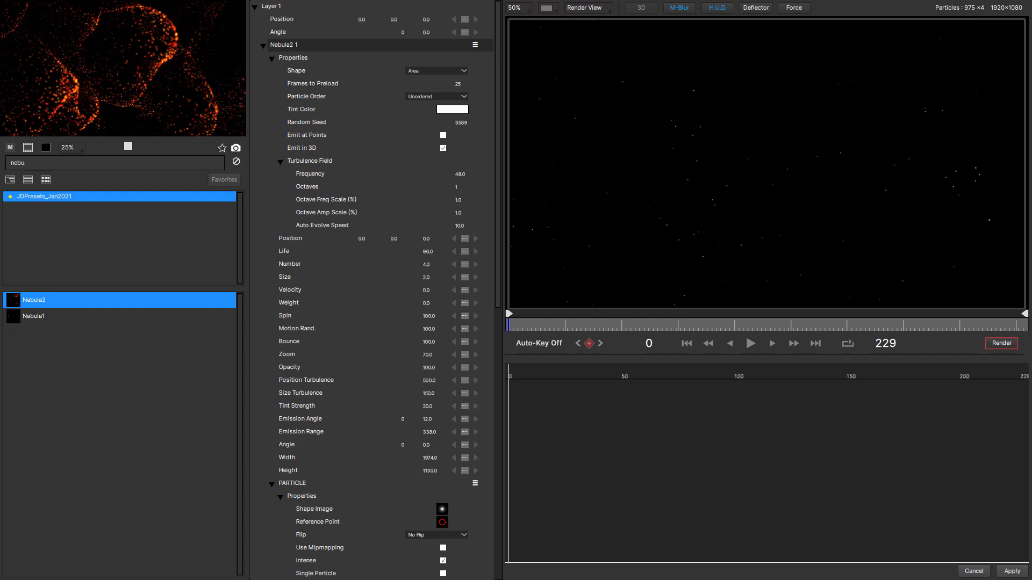
pyautogui.click(128, 146)
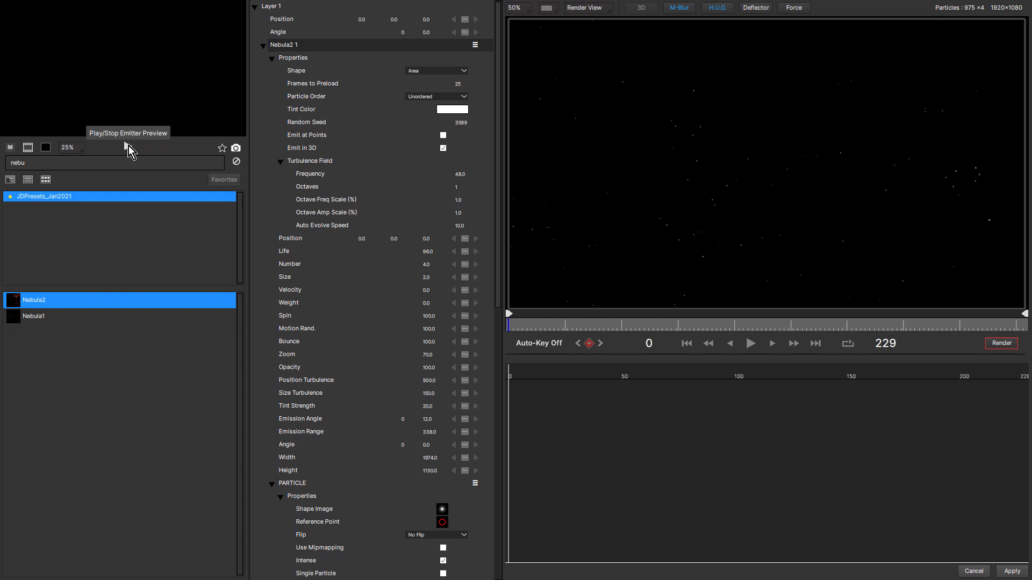
pyautogui.click(236, 161)
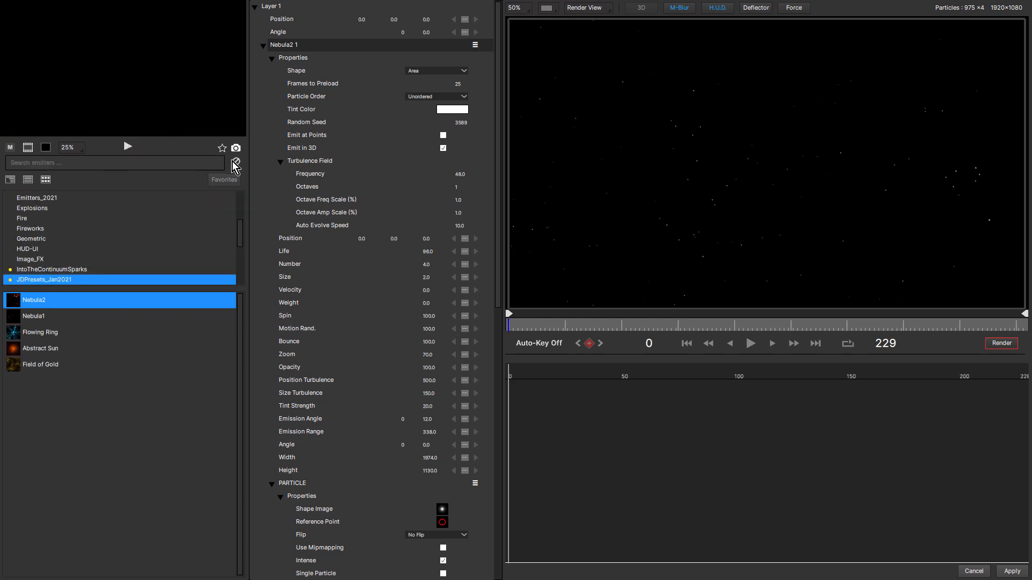
# Preview the Turbulence Tester emitter from the Emitters_2021 library
pyautogui.click(48, 199)
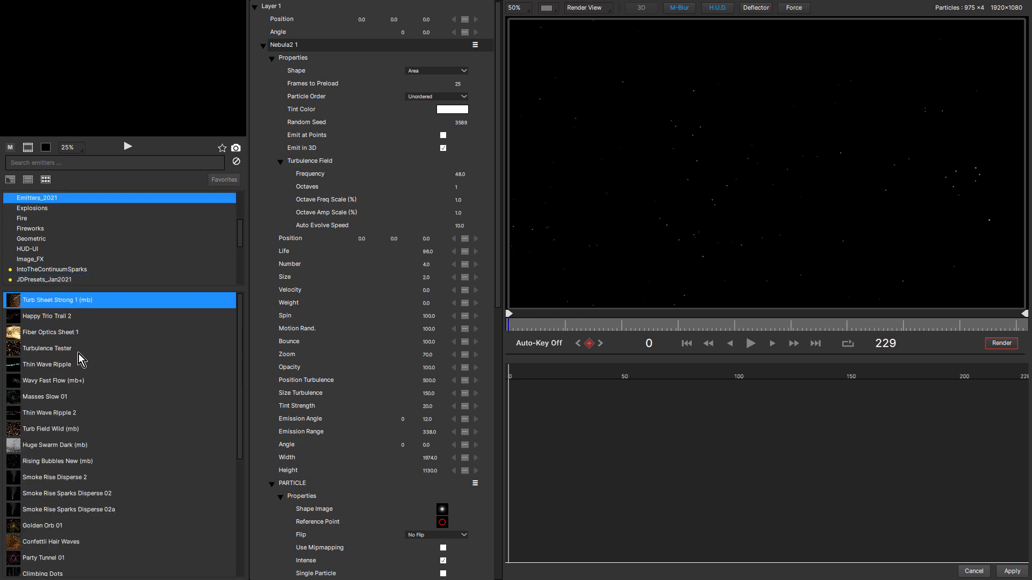
pyautogui.click(39, 349)
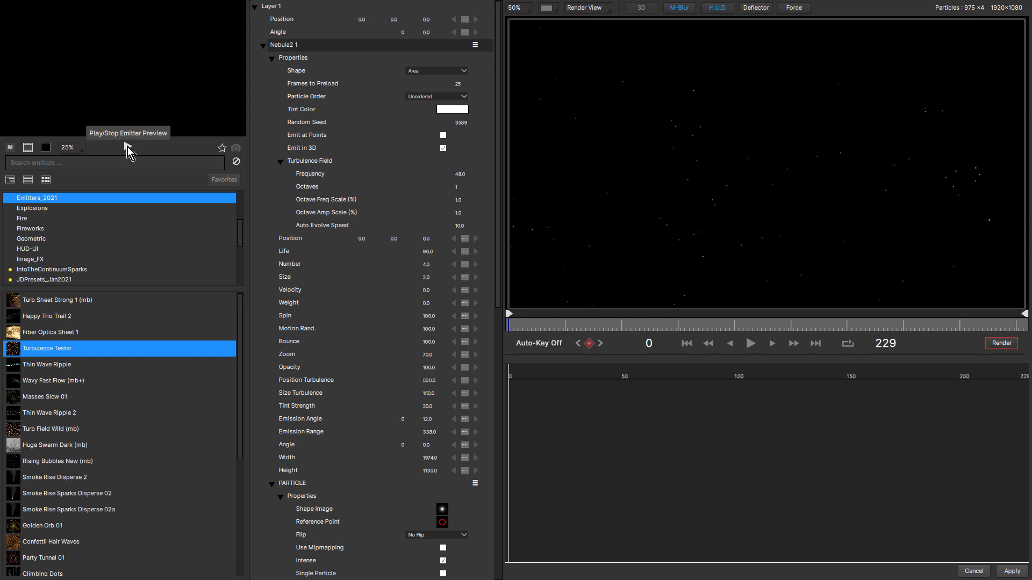
pyautogui.click(127, 146)
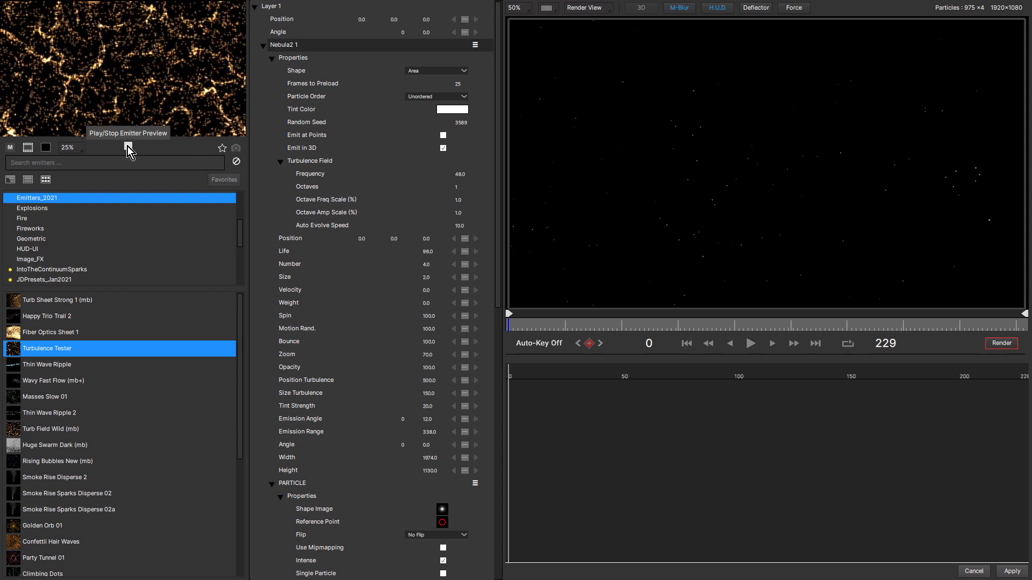
pyautogui.click(128, 146)
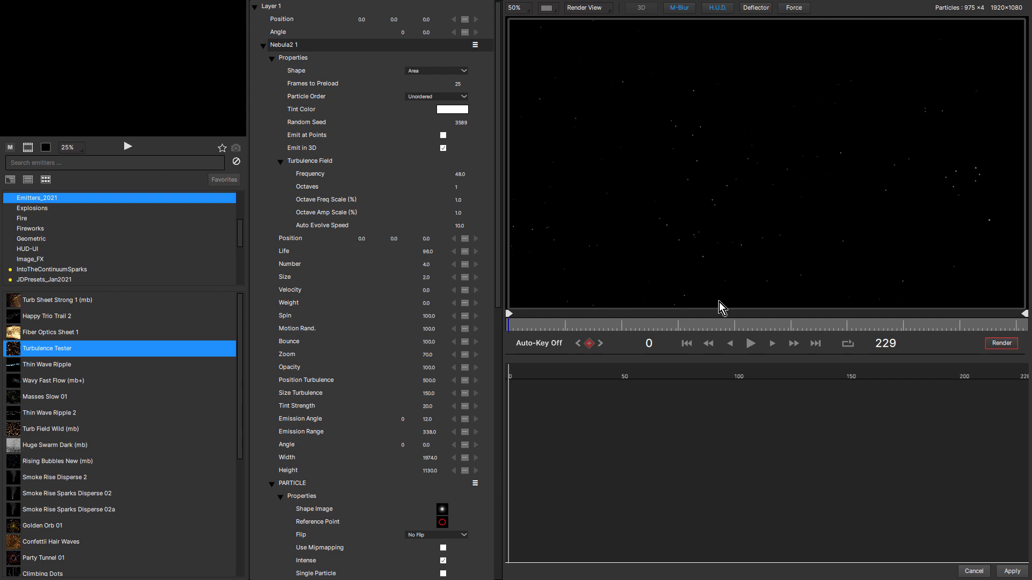
# Play back the Nebula2 dust animation in the stage view and leave Particle Illusion without applying changes
pyautogui.click(751, 347)
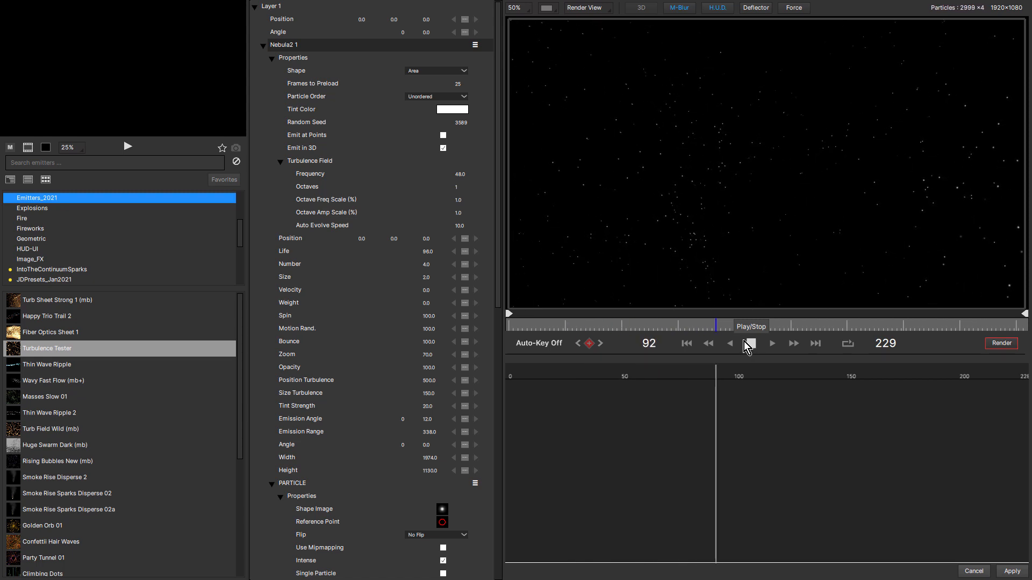
pyautogui.click(751, 347)
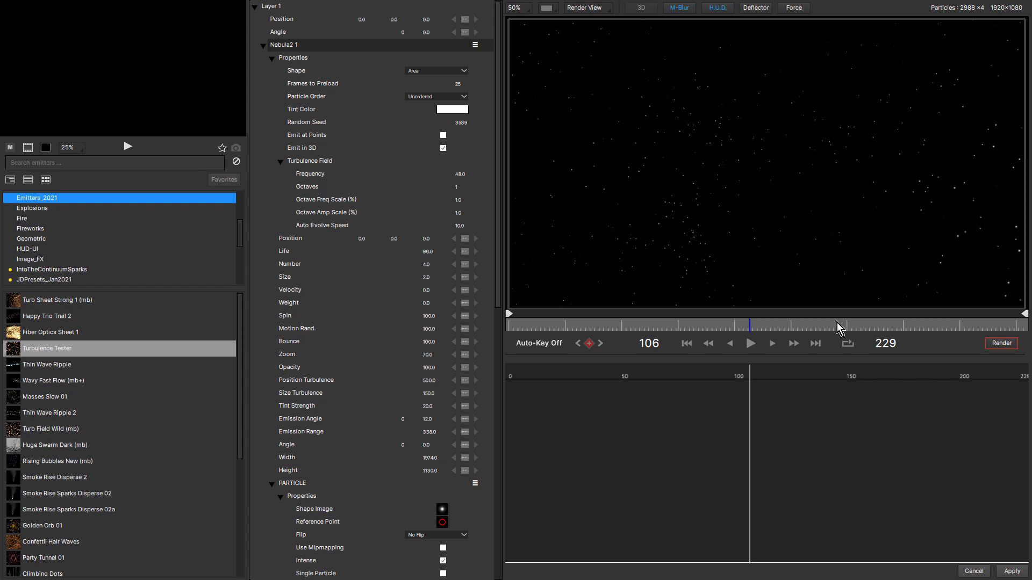
pyautogui.click(974, 570)
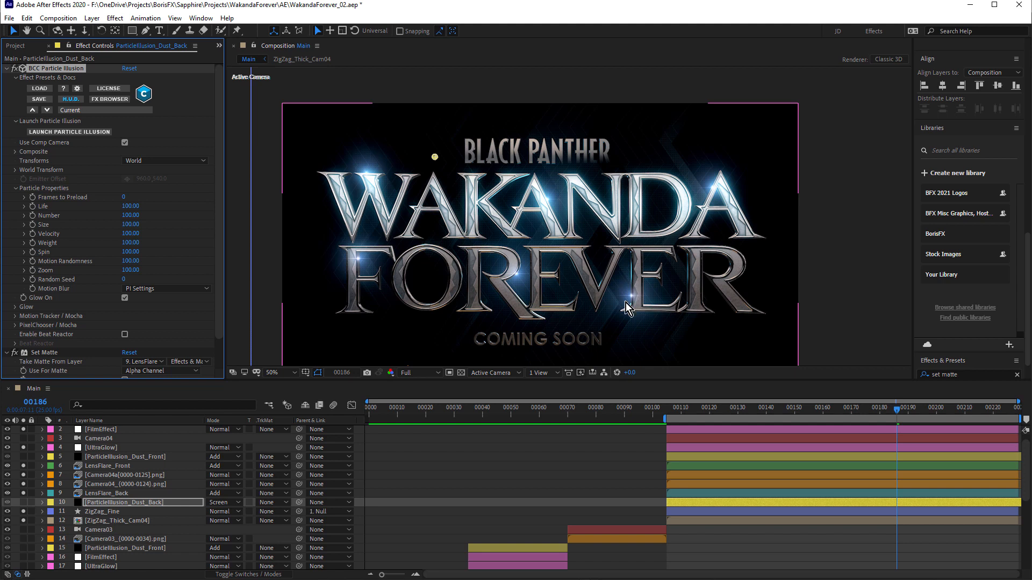
# Review the Set Matte effect on ParticleIllusion_Dust_Back, keeping LensFlare_Back as the matte layer with Effects & Masks
pyautogui.scroll(2, 625, 302)
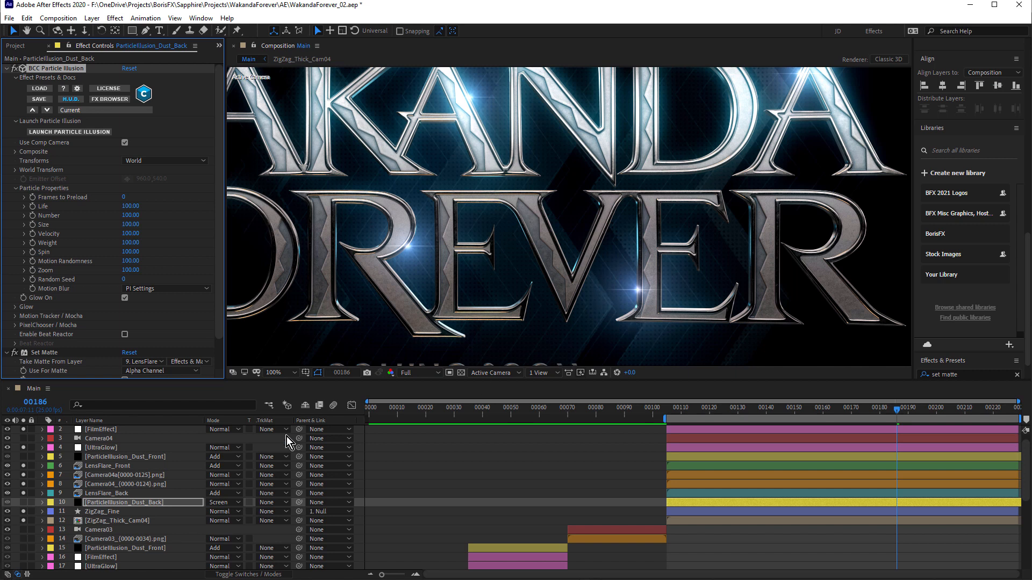
pyautogui.click(121, 494)
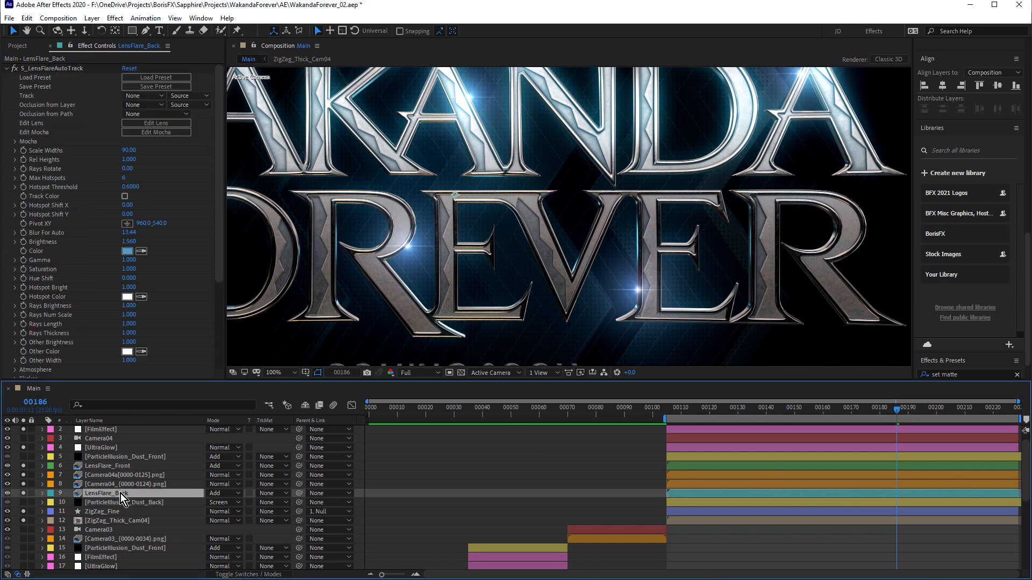
pyautogui.click(128, 501)
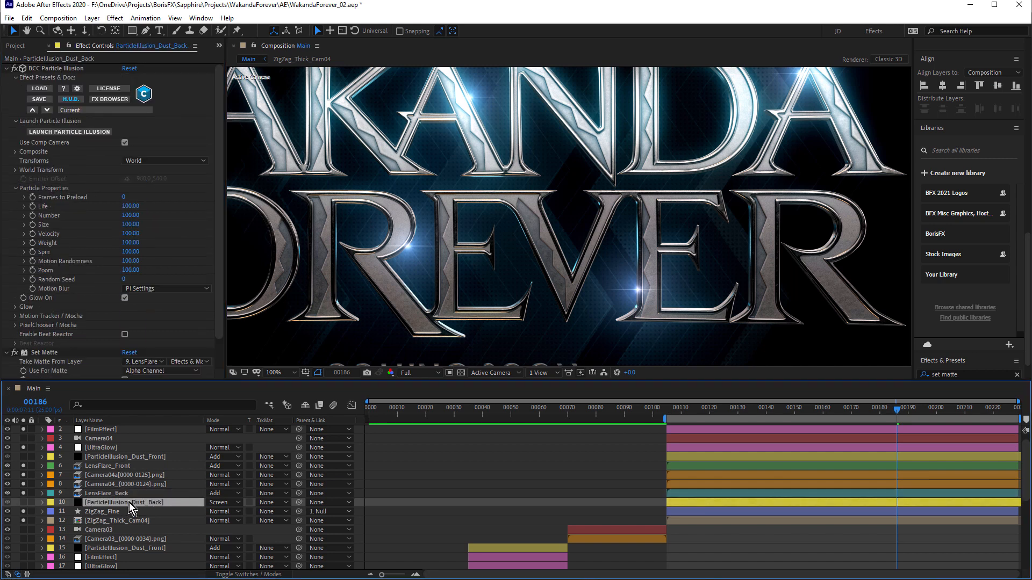
pyautogui.click(7, 69)
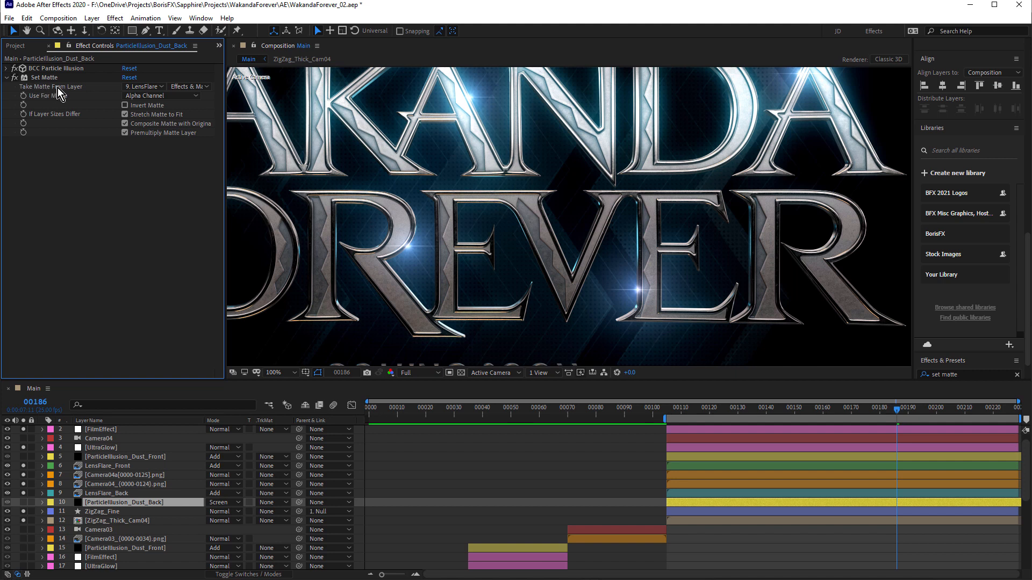
pyautogui.click(153, 88)
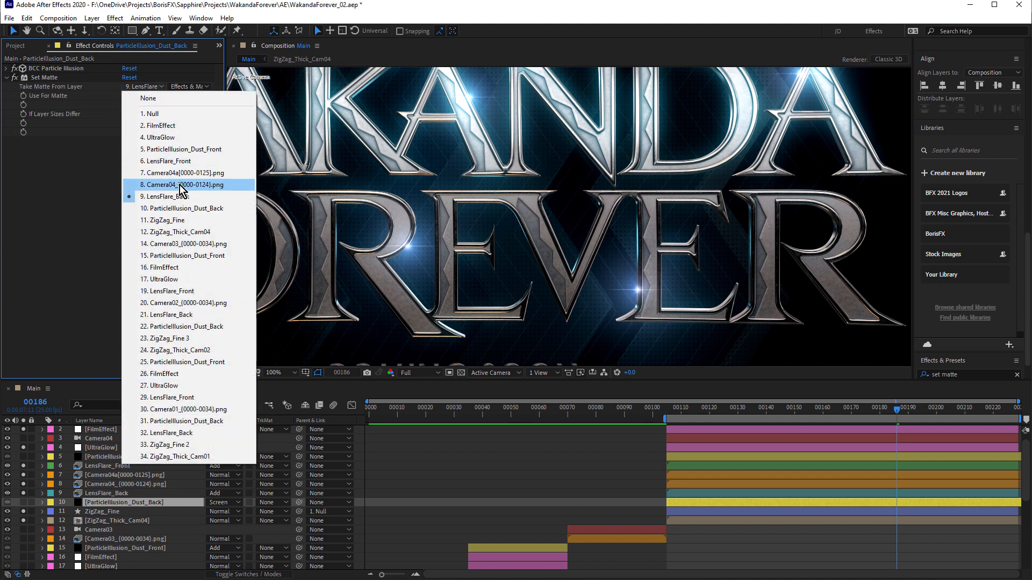
pyautogui.click(161, 196)
pyautogui.click(190, 88)
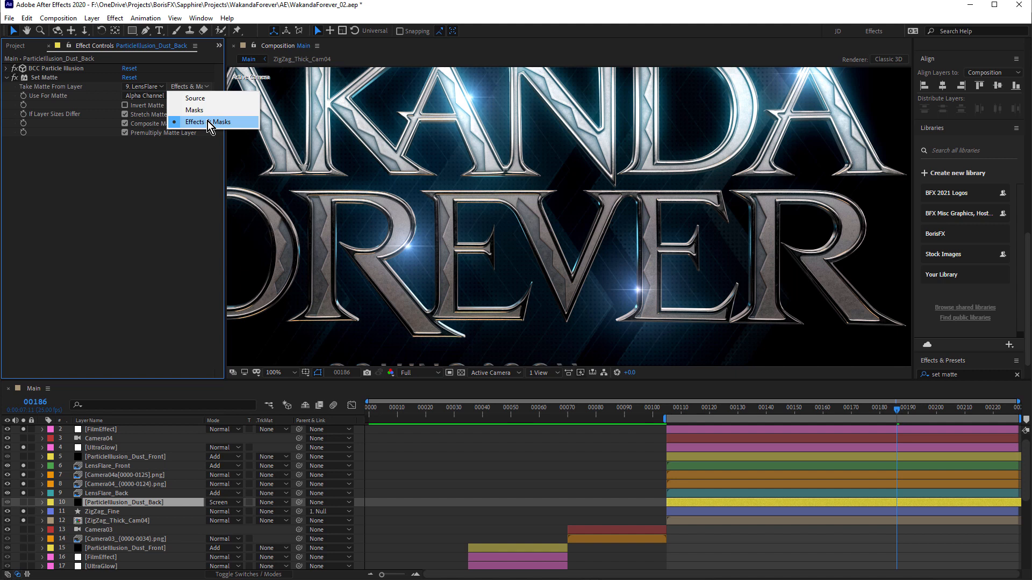
pyautogui.click(114, 175)
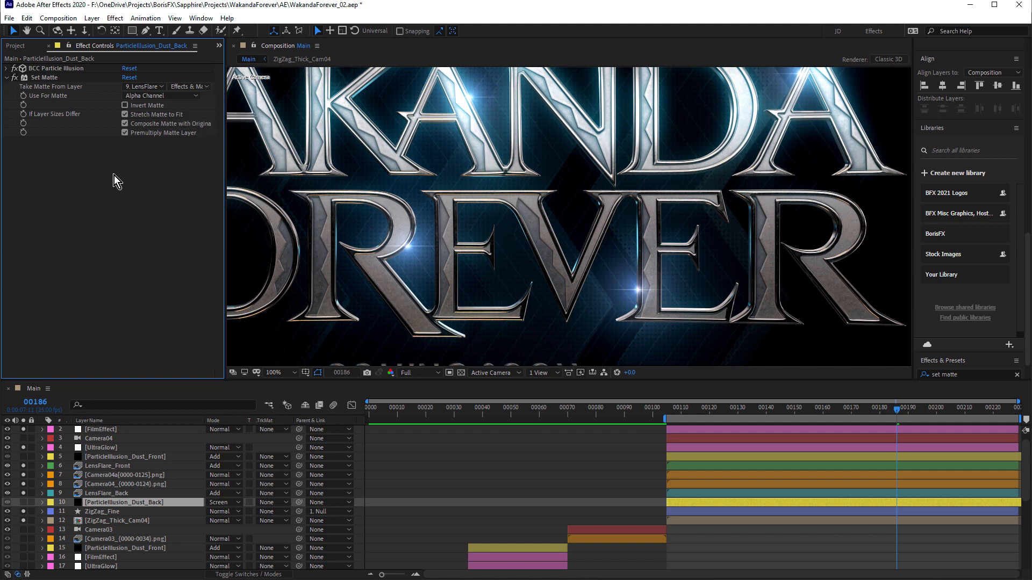
# Solo the ParticleIllusion_Dust_Back layer and examine its dust particles around the flares and title letters up close
pyautogui.click(23, 503)
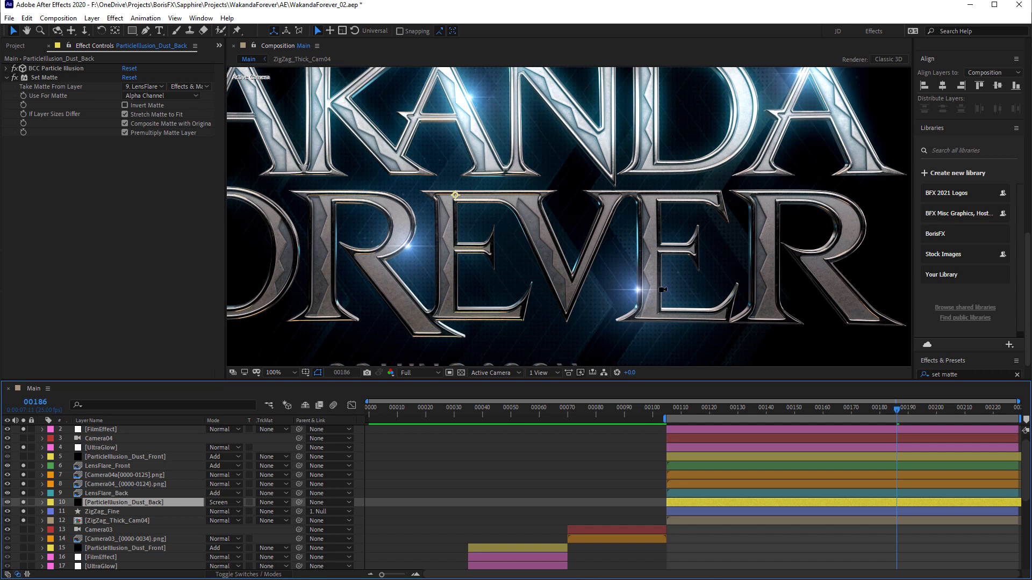
pyautogui.scroll(1, 671, 287)
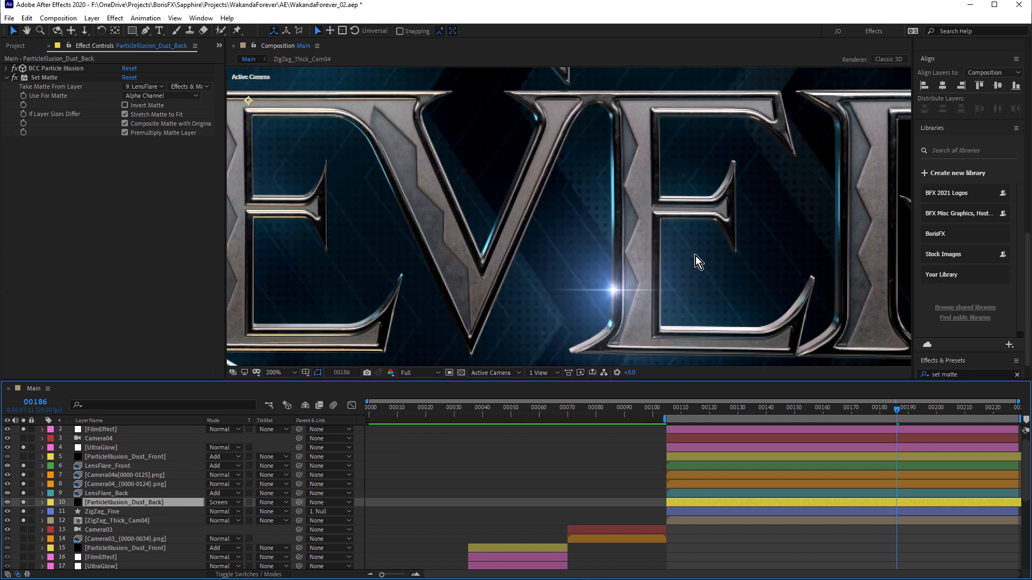
pyautogui.scroll(-2, 536, 344)
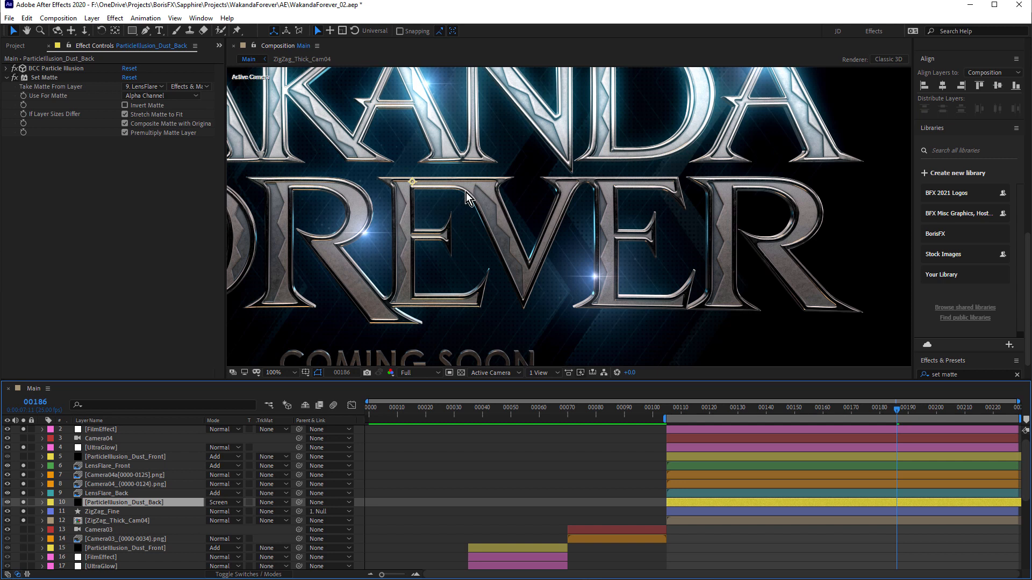
pyautogui.scroll(1, 597, 226)
pyautogui.moveTo(597, 226); pyautogui.dragTo(728, 254, button='middle')
pyautogui.moveTo(531, 260); pyautogui.dragTo(670, 306, button='middle')
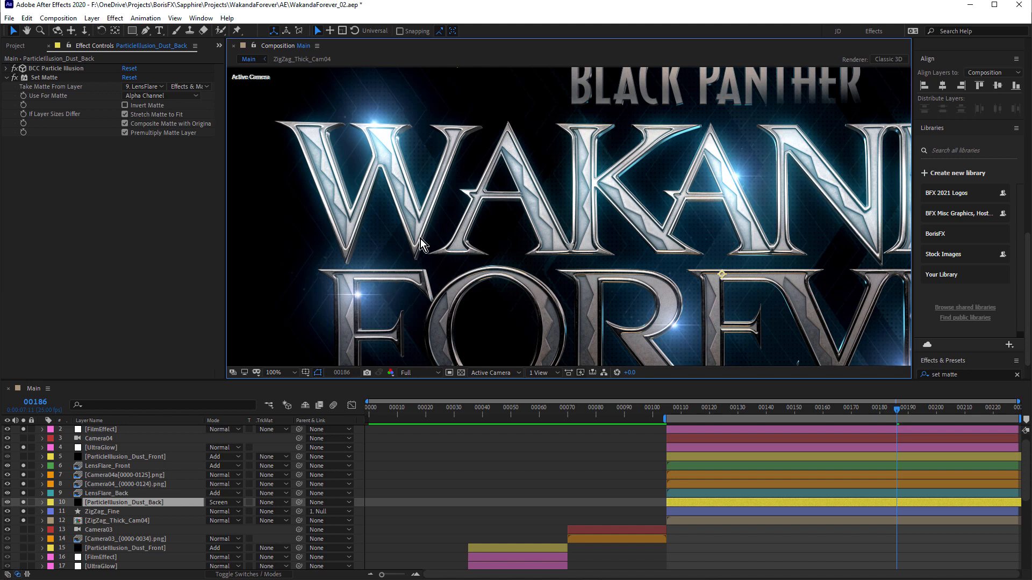
pyautogui.scroll(-2, 469, 195)
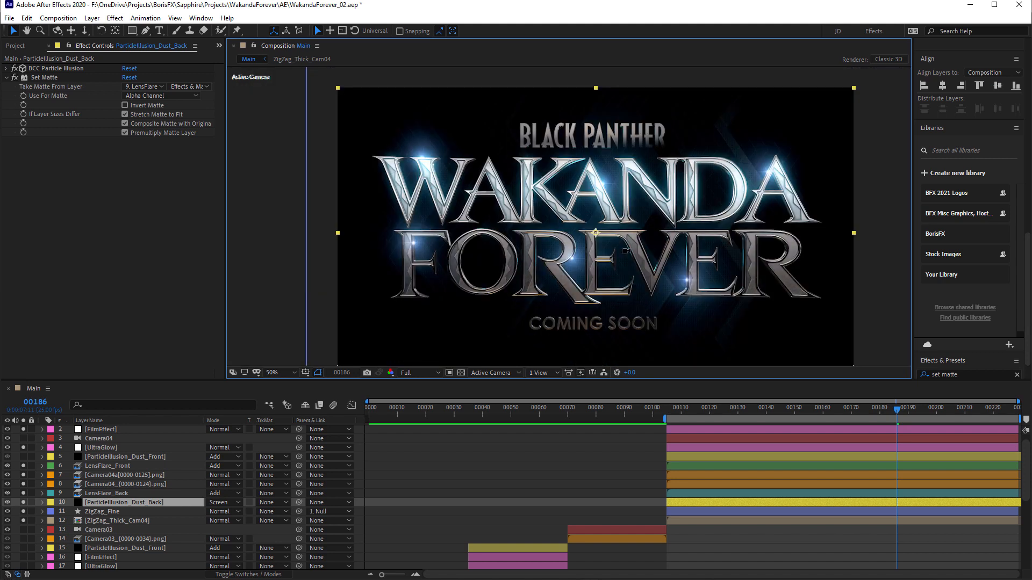
pyautogui.scroll(2, 482, 252)
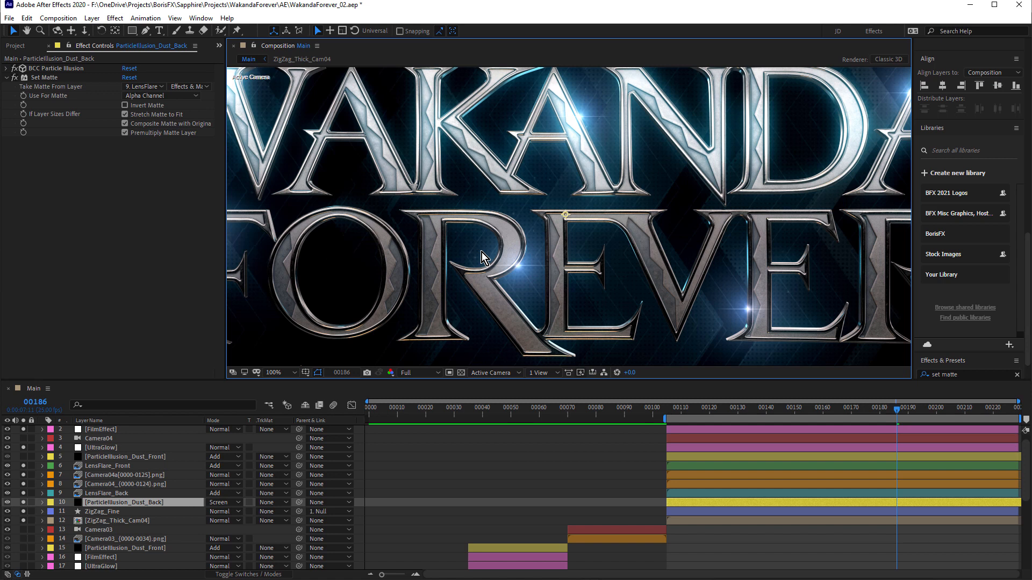
# Include ParticleIllusion_Dust_Front in the soloed layers and examine its defocused particle up close beside the letter R
pyautogui.click(149, 457)
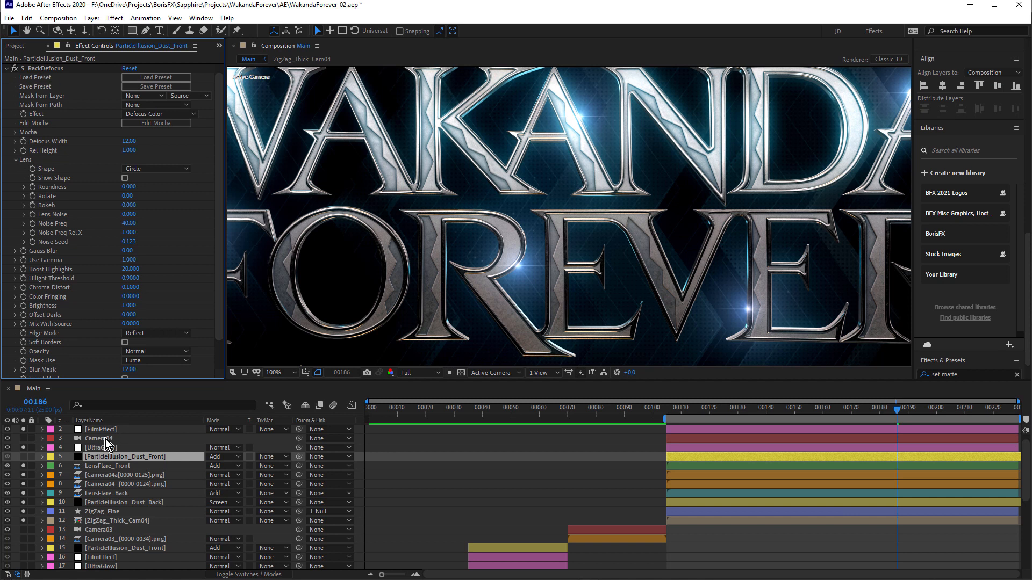
pyautogui.click(25, 457)
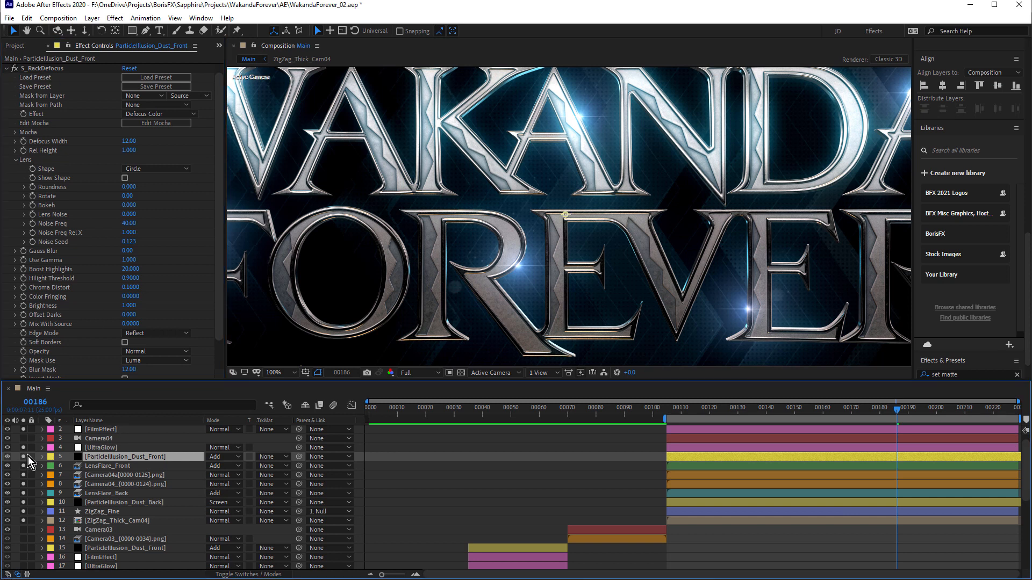
pyautogui.scroll(1, 451, 290)
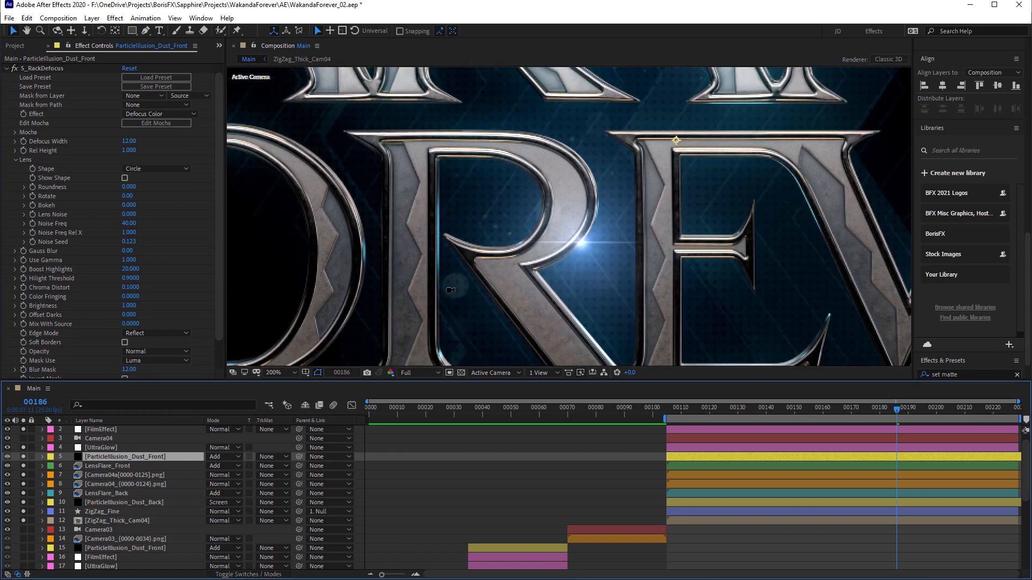
pyautogui.scroll(2, 450, 290)
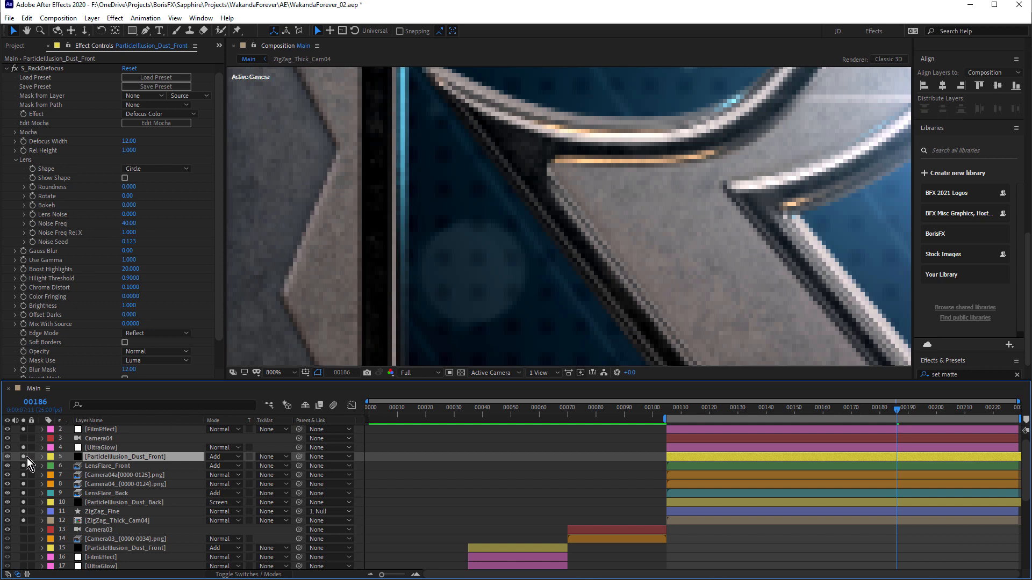
pyautogui.moveTo(25, 467); pyautogui.dragTo(24, 424)
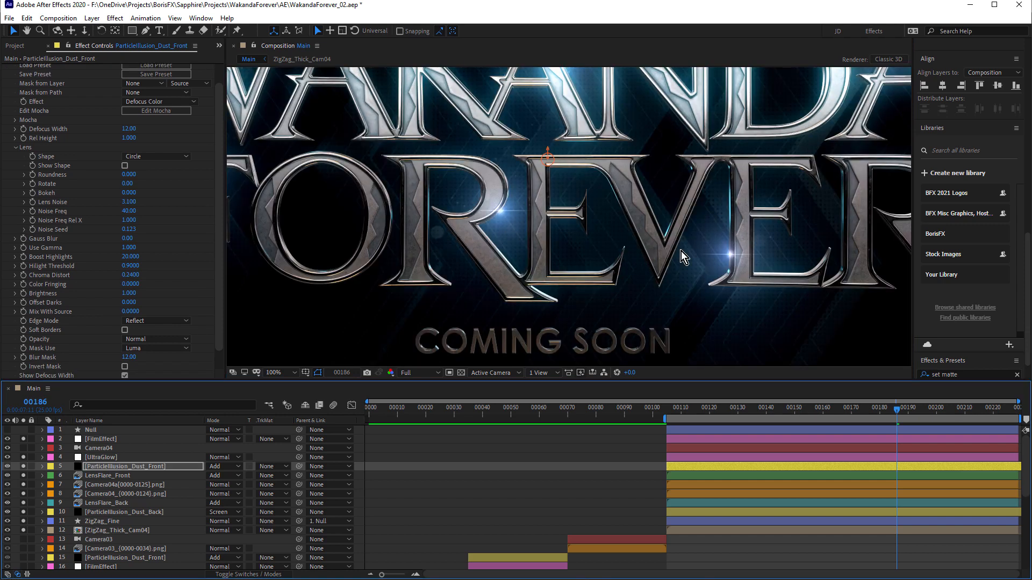
# Compare the front and back dust layers, playing back the title in an enlarged composition view before restoring the layout
pyautogui.click(104, 466)
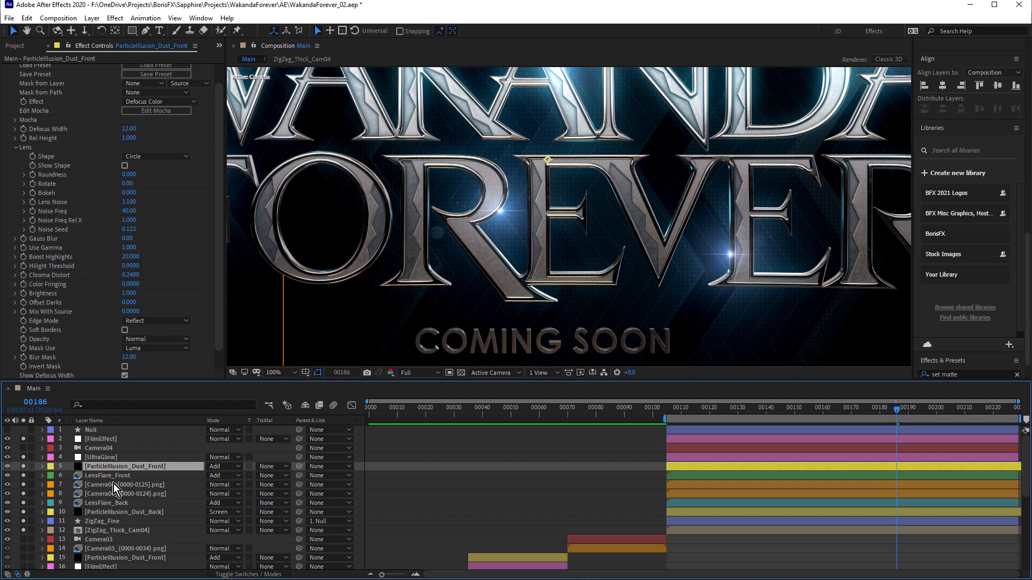
pyautogui.click(124, 512)
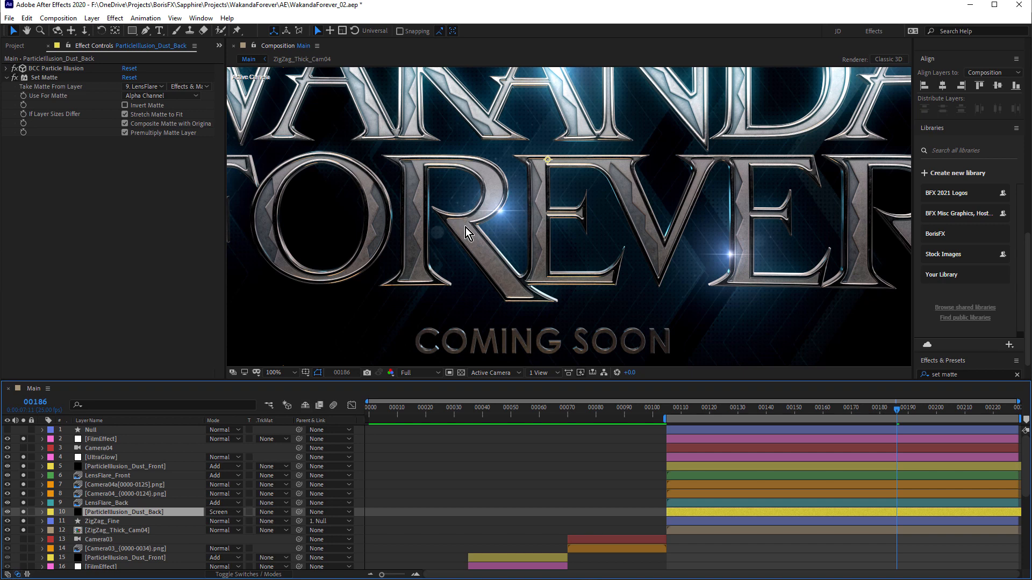
pyautogui.press('`')
pyautogui.press('space')
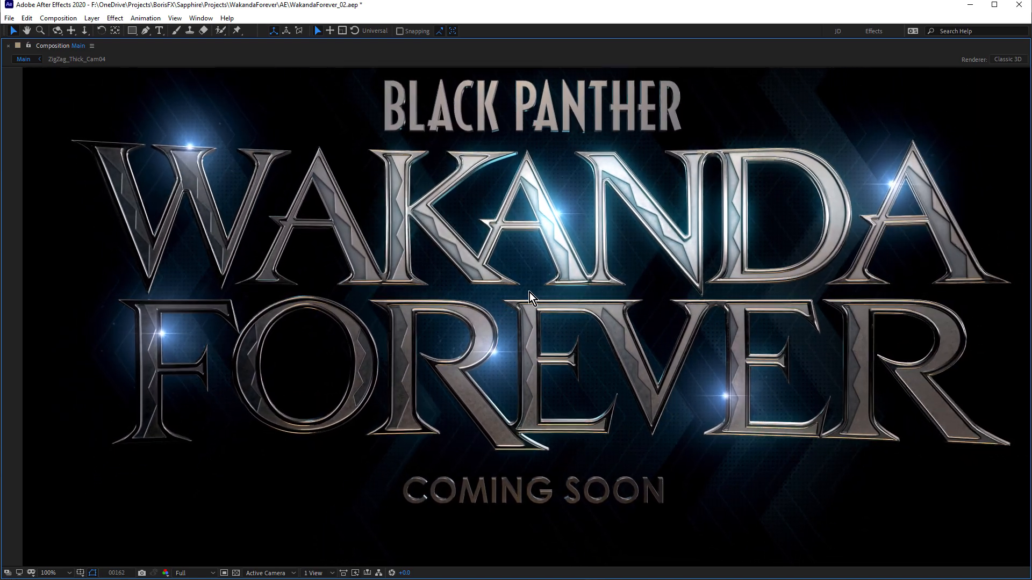
pyautogui.press('`')
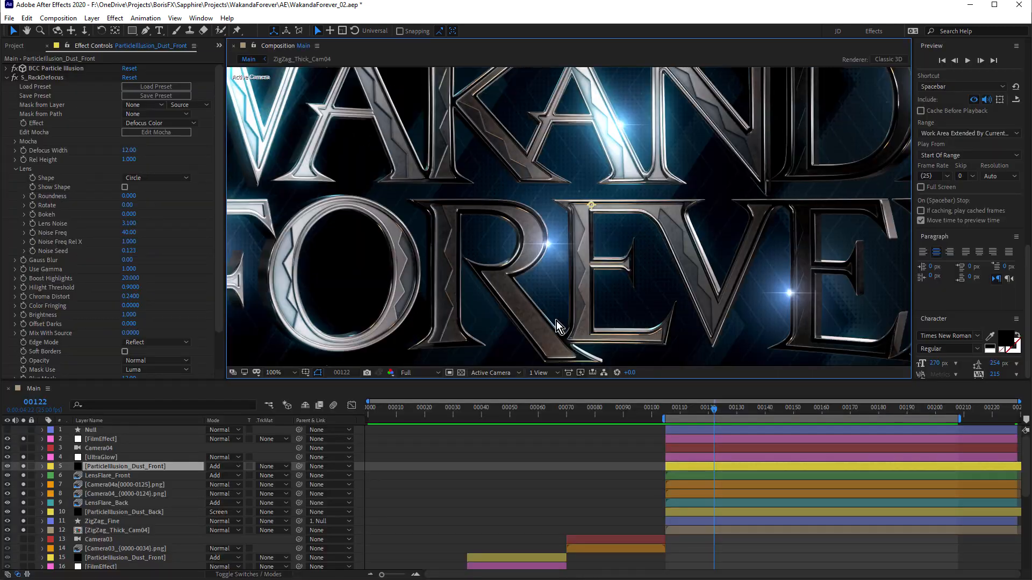
# Move to frame 14 and turn off solo for the final shot's layers to display the full opening shot
pyautogui.click(408, 416)
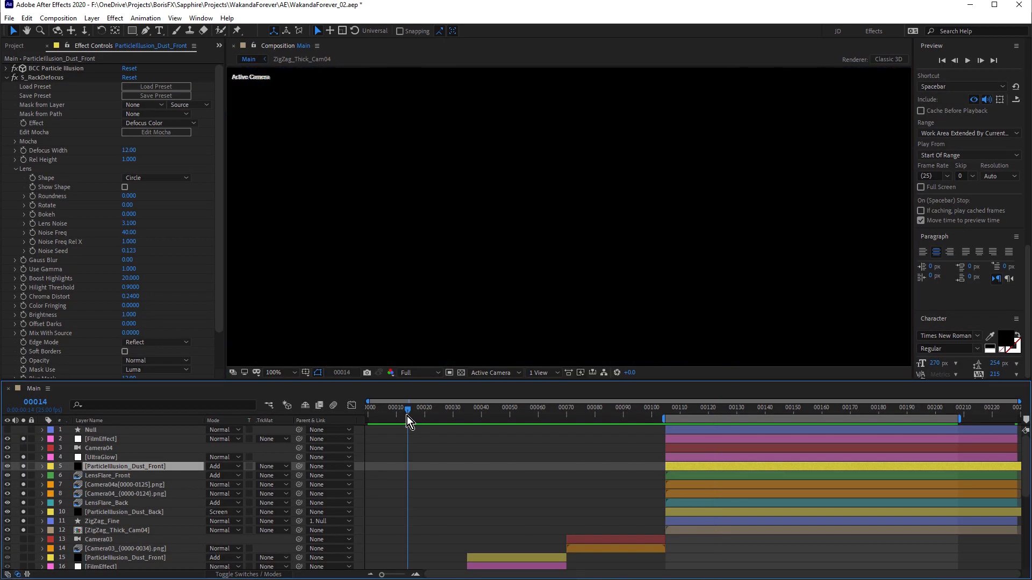
pyautogui.moveTo(450, 465); pyautogui.dragTo(481, 290, button='middle')
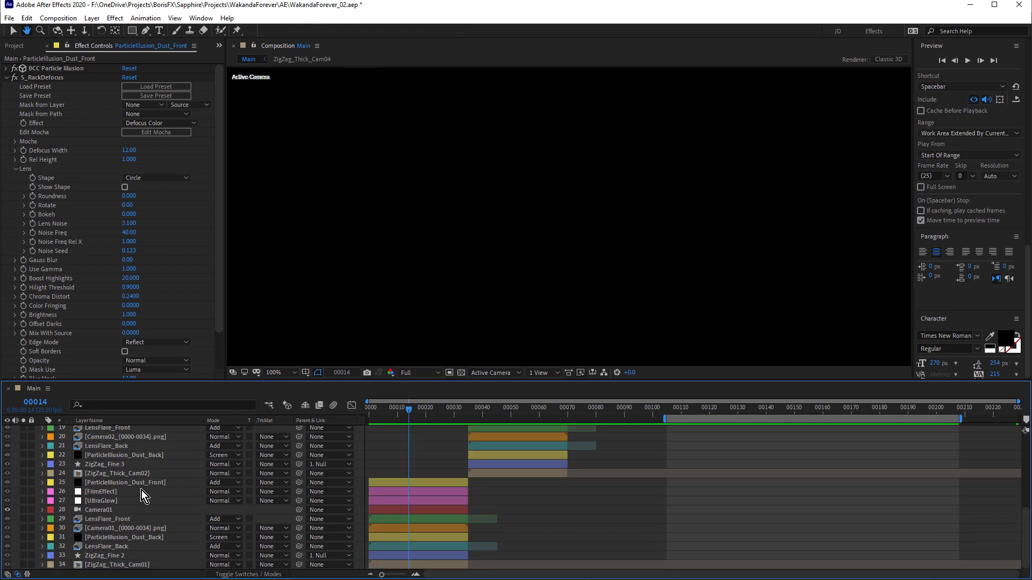
pyautogui.scroll(6, 40, 519)
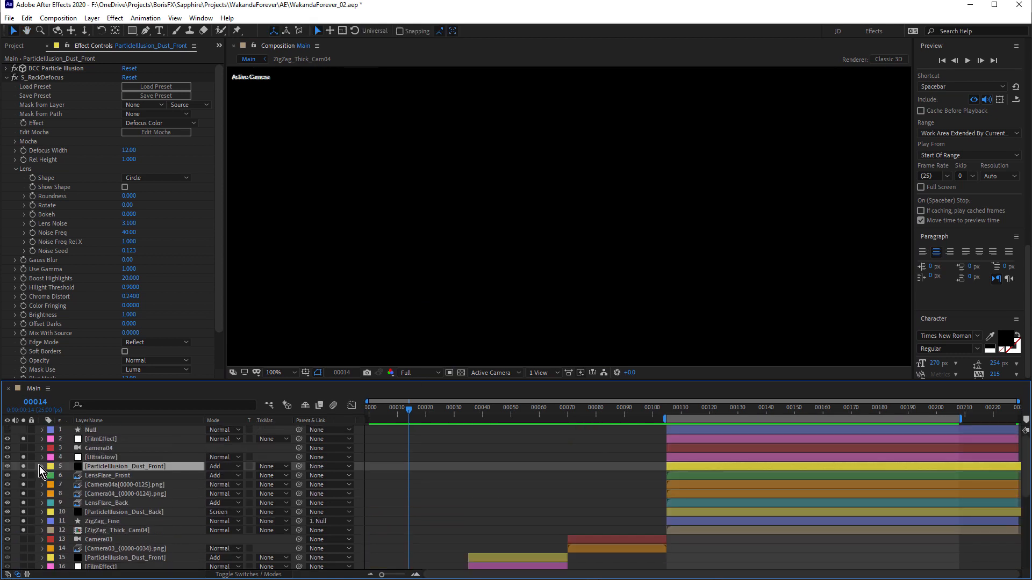
pyautogui.moveTo(27, 528); pyautogui.dragTo(27, 530)
pyautogui.keyDown('alt'); pyautogui.scroll(-1, 601, 266); pyautogui.keyUp('alt')
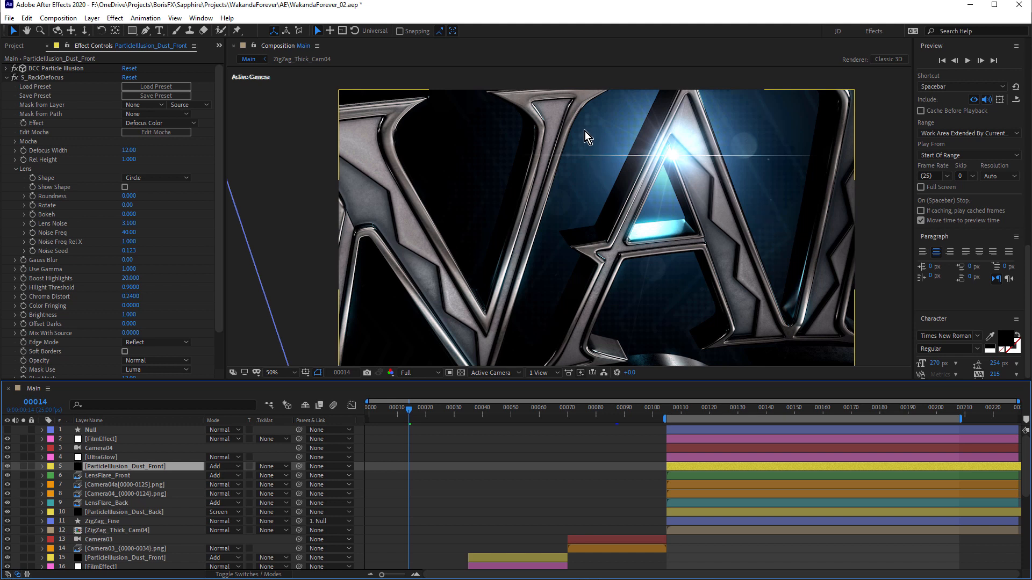
# Compare the ZigZag_Thick_Cam01 background with its S_RackDefocus effect switched off and on
pyautogui.scroll(-6, 397, 499)
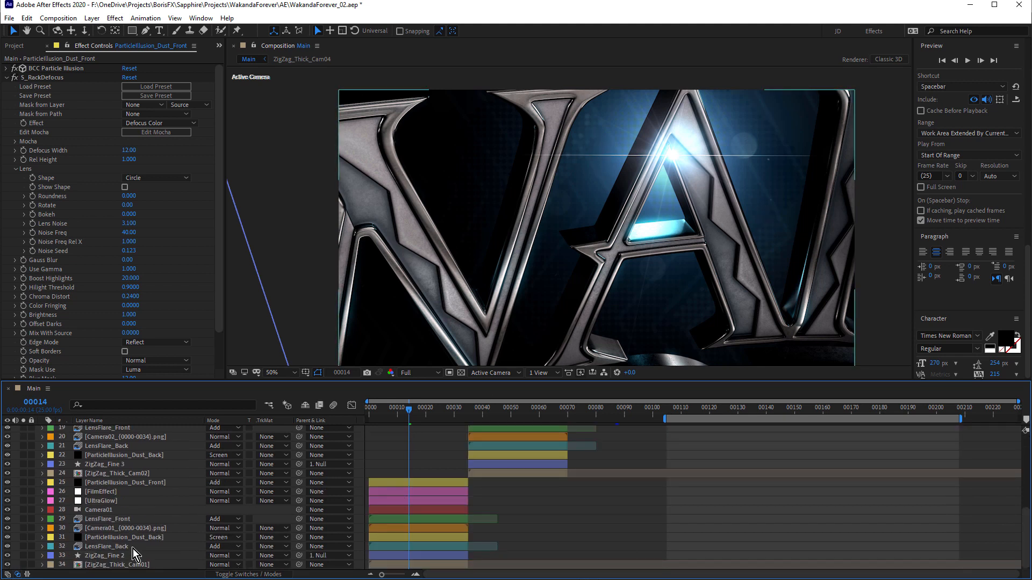
pyautogui.click(130, 564)
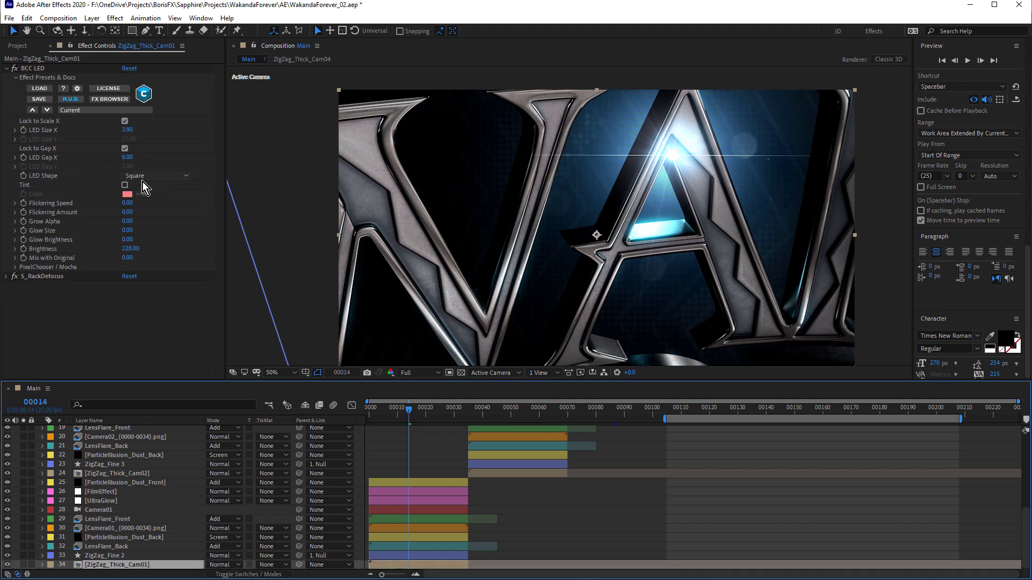
pyautogui.click(14, 277)
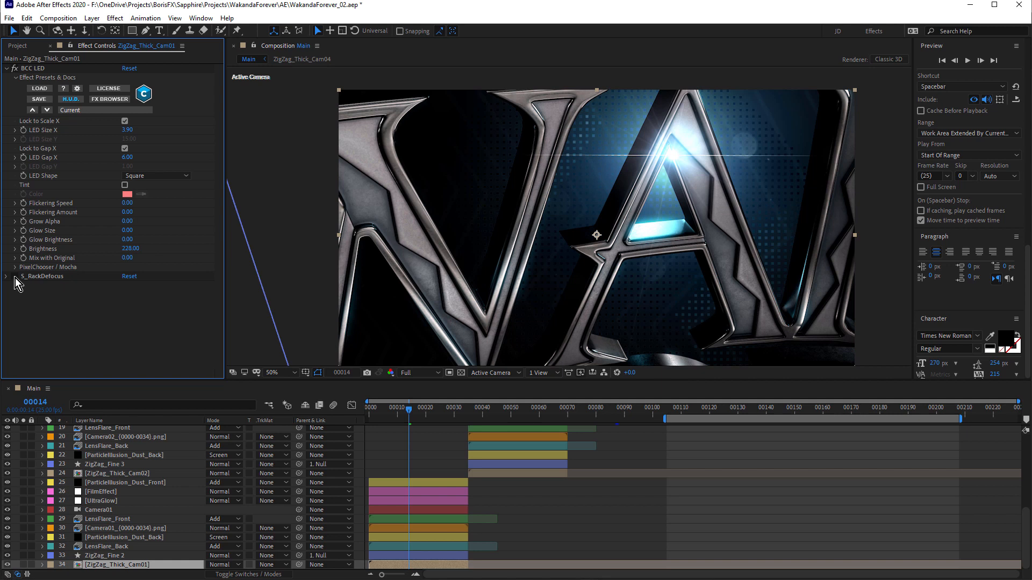
pyautogui.click(14, 277)
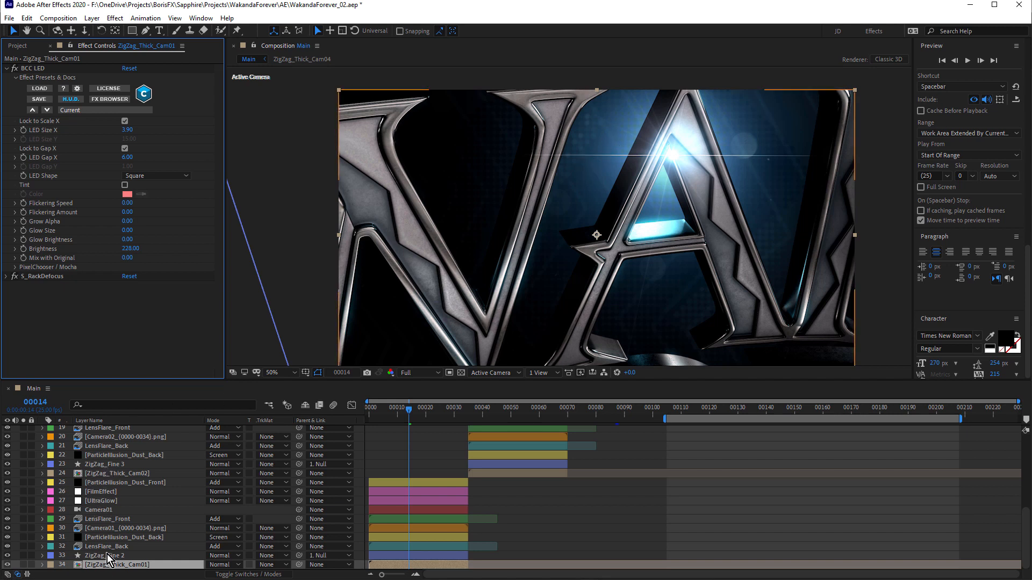
# Check the second shot at frame 54, then go to frame 85 to view the Camera03 shot
pyautogui.click(522, 415)
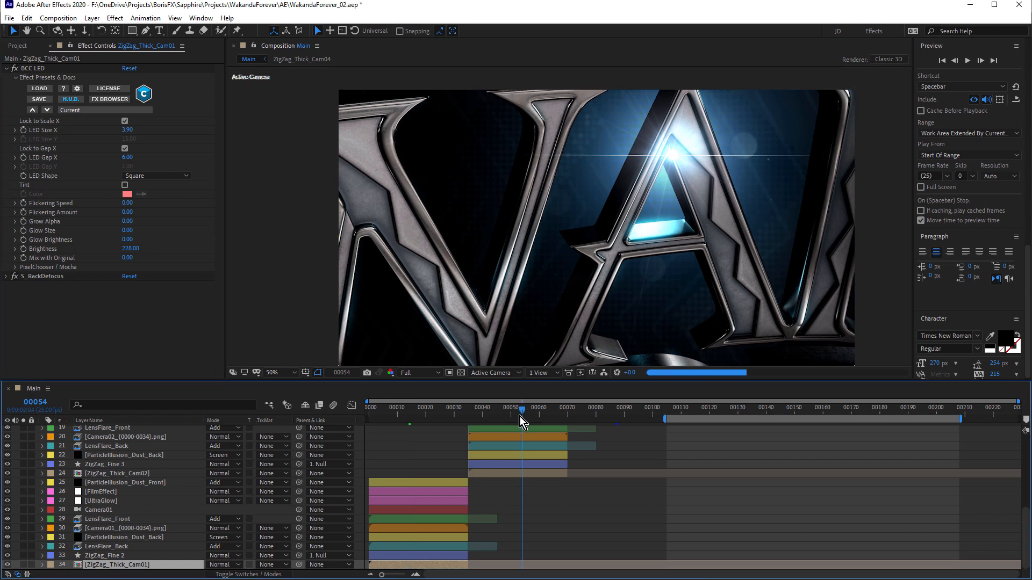
pyautogui.moveTo(633, 447); pyautogui.dragTo(627, 526, button='middle')
pyautogui.click(608, 410)
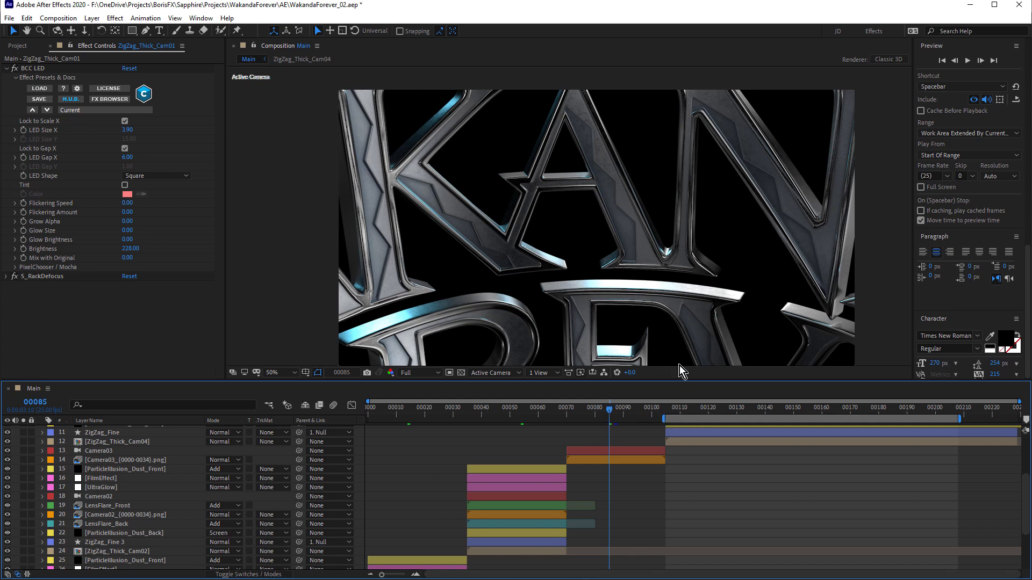
pyautogui.moveTo(633, 295); pyautogui.dragTo(594, 274, button='middle')
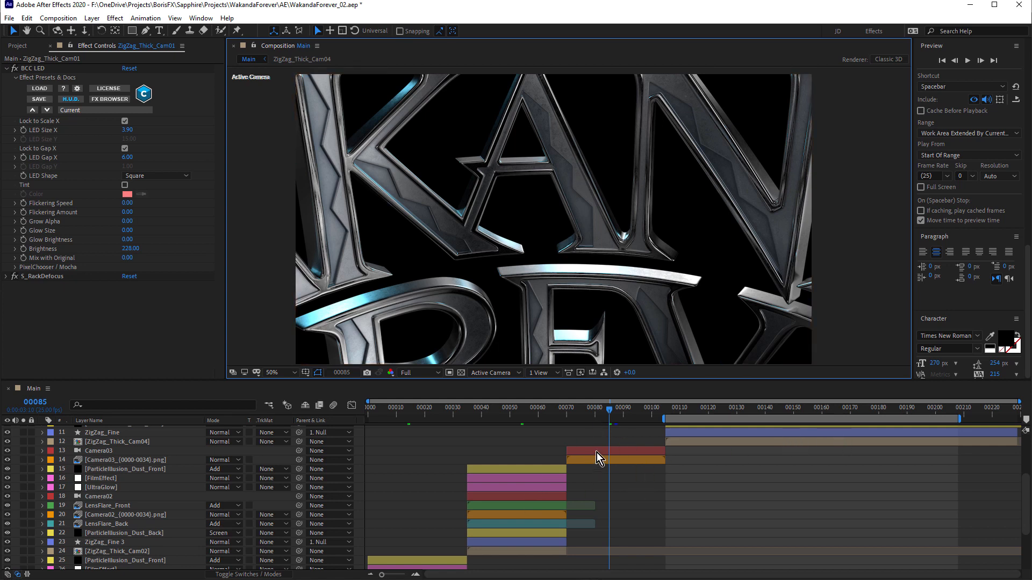
# Duplicate the second shot's front and back dust, FilmEffect, UltraGlow, both lens flares, ZigZag_Fine 3 and ZigZag_Thick_Cam02 layers, excluding Camera02 and its render
pyautogui.click(529, 470)
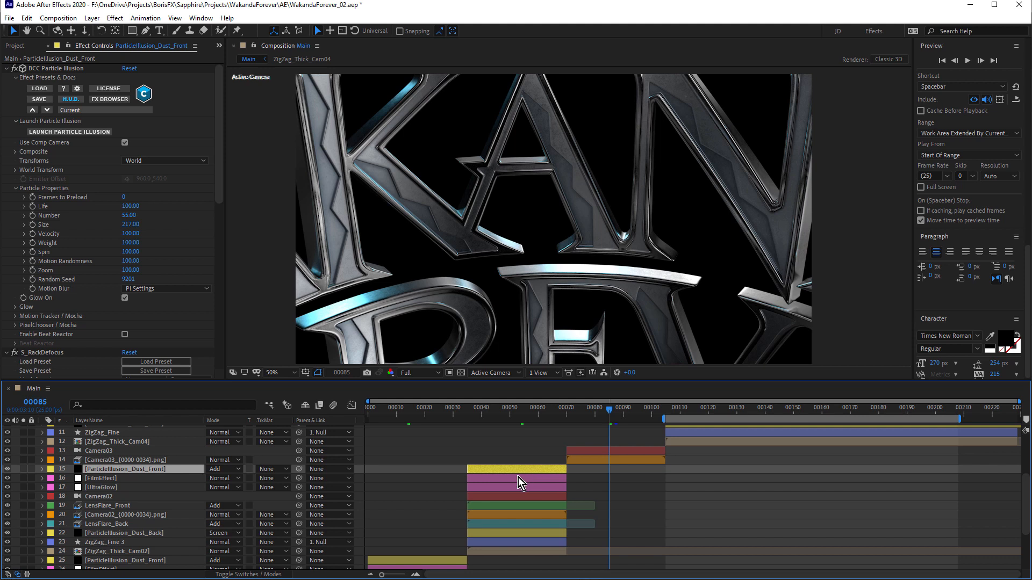
pyautogui.keyDown('shift'); pyautogui.click(518, 478); pyautogui.keyUp('shift')
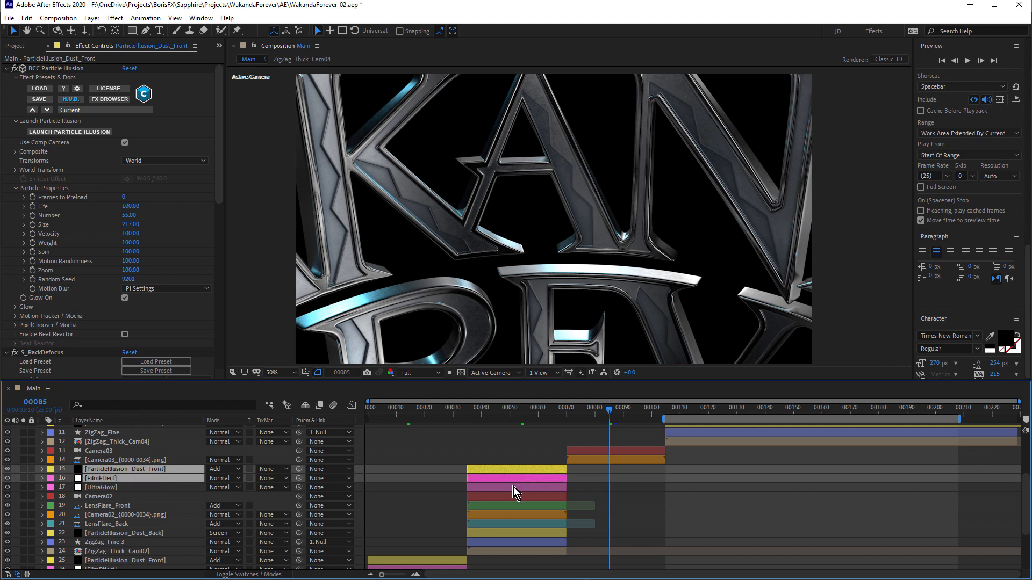
pyautogui.keyDown('shift'); pyautogui.click(513, 487); pyautogui.keyUp('shift')
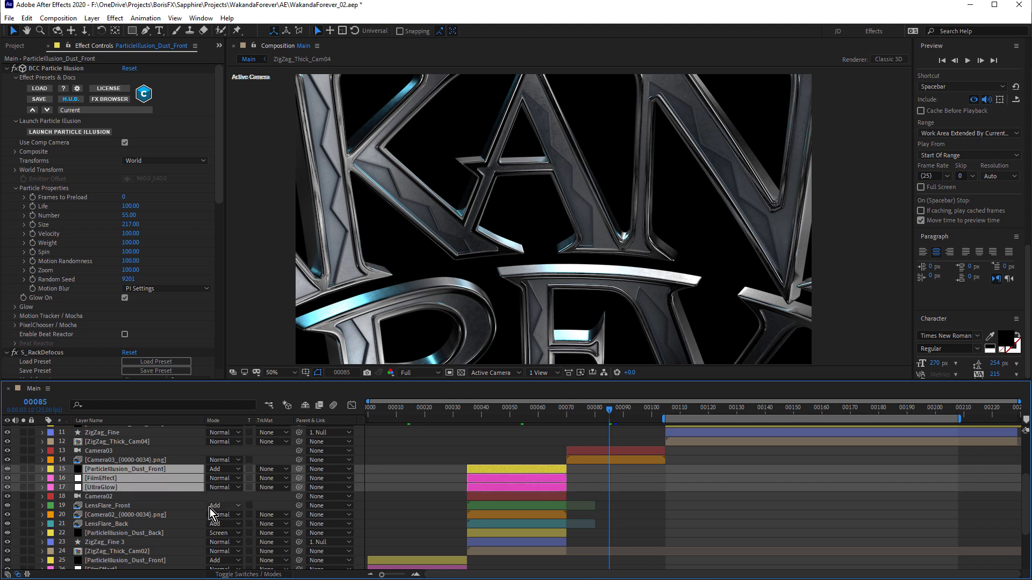
pyautogui.keyDown('ctrl'); pyautogui.click(130, 506); pyautogui.keyUp('ctrl')
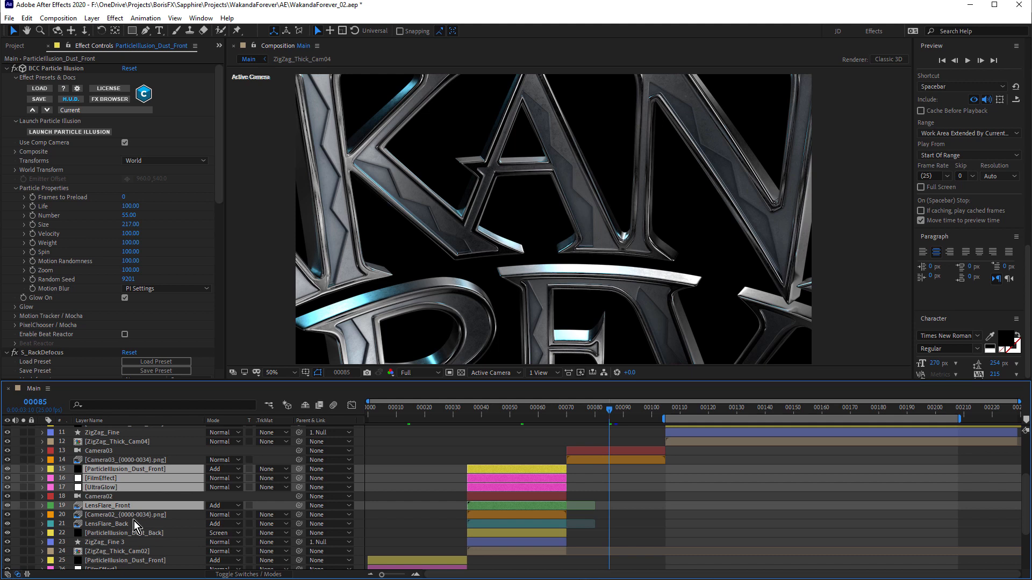
pyautogui.keyDown('ctrl'); pyautogui.click(125, 525); pyautogui.keyUp('ctrl')
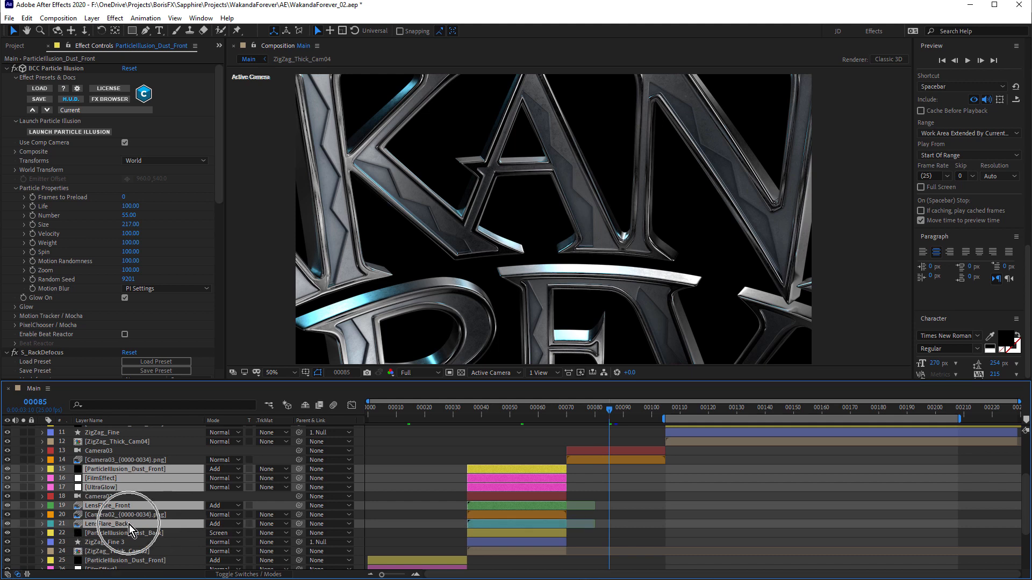
pyautogui.keyDown('ctrl'); pyautogui.click(133, 534); pyautogui.keyUp('ctrl')
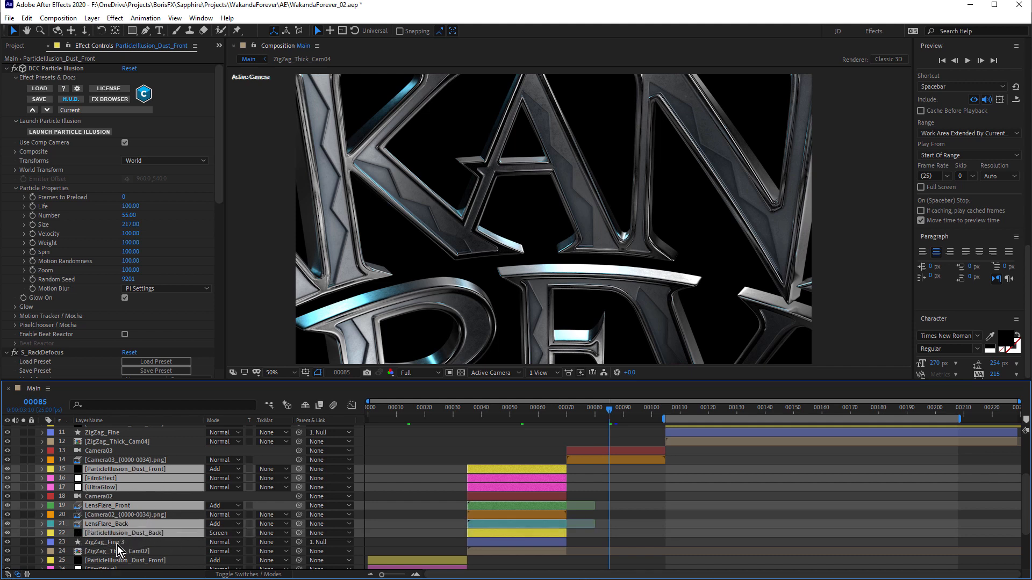
pyautogui.keyDown('ctrl'); pyautogui.click(118, 543); pyautogui.keyUp('ctrl')
pyautogui.keyDown('ctrl'); pyautogui.click(118, 552); pyautogui.keyUp('ctrl')
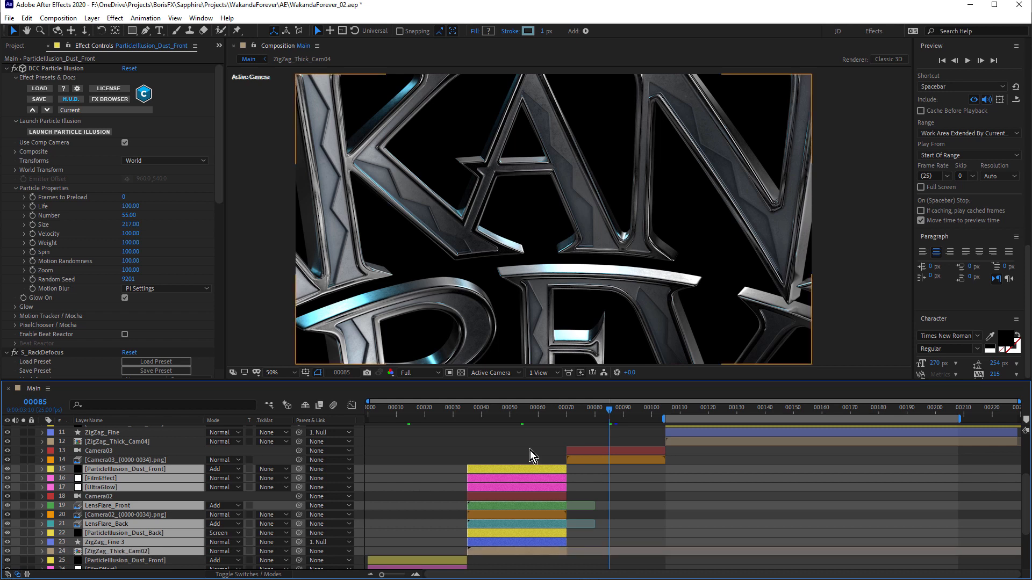
pyautogui.hotkey('ctrl', 'd')
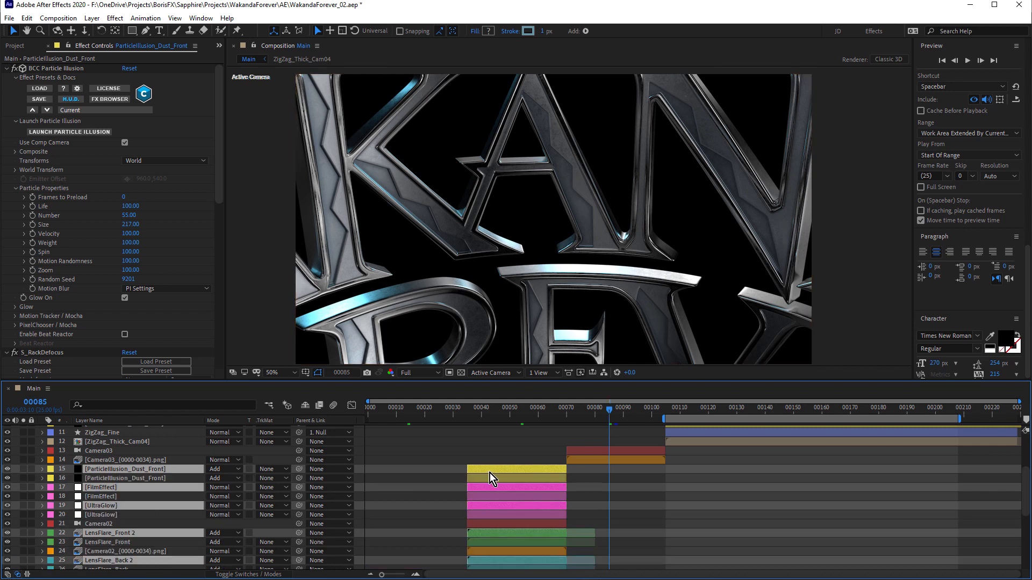
# Shift the duplicated effect layers in time to align with the Camera03 shot and stack them together above the Camera03 layer
pyautogui.moveTo(489, 475); pyautogui.dragTo(591, 478)
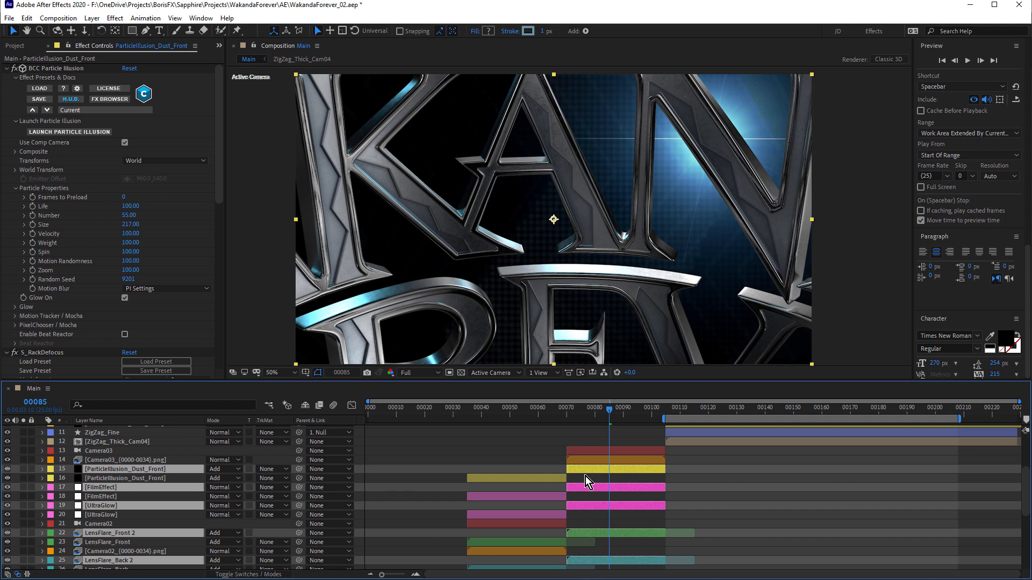
pyautogui.hotkey('ctrl', 'alt', 'Up')
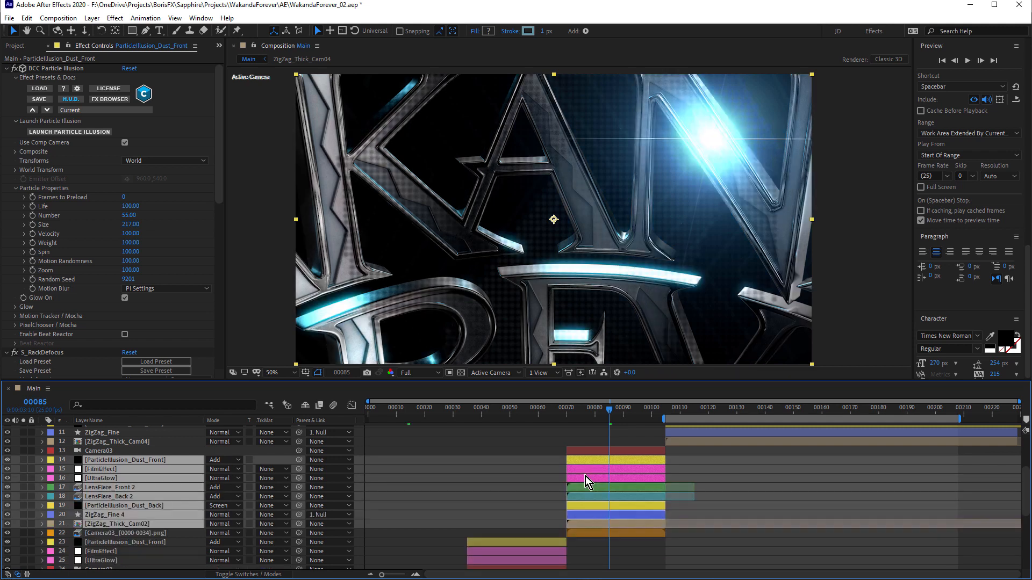
pyautogui.hotkey('ctrl', ']')
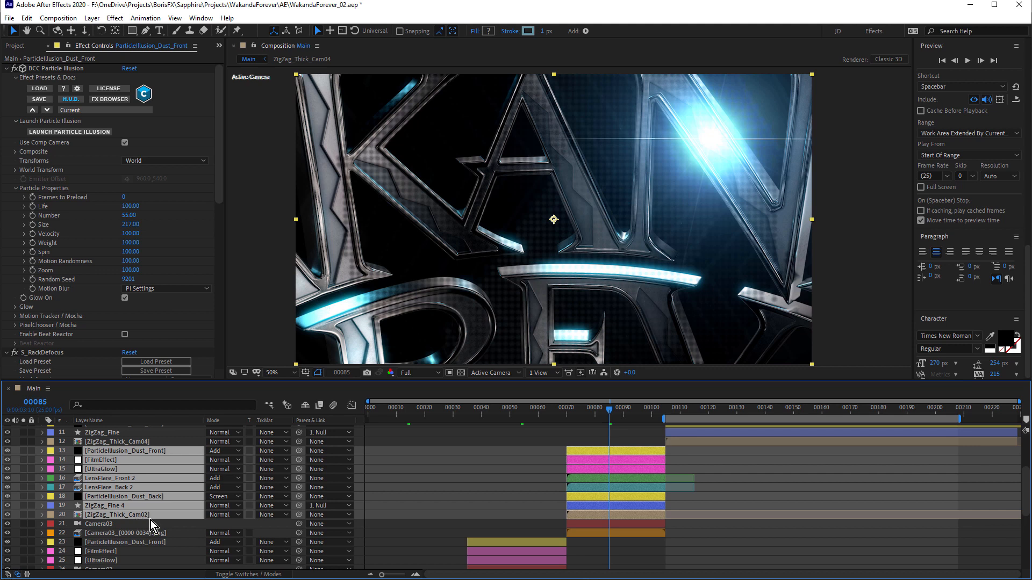
# Place the Camera03 render between LensFlare_Front 2 and LensFlare_Back 2, and review the duplicated FilmEffect and UltraGlow settings
pyautogui.click(117, 533)
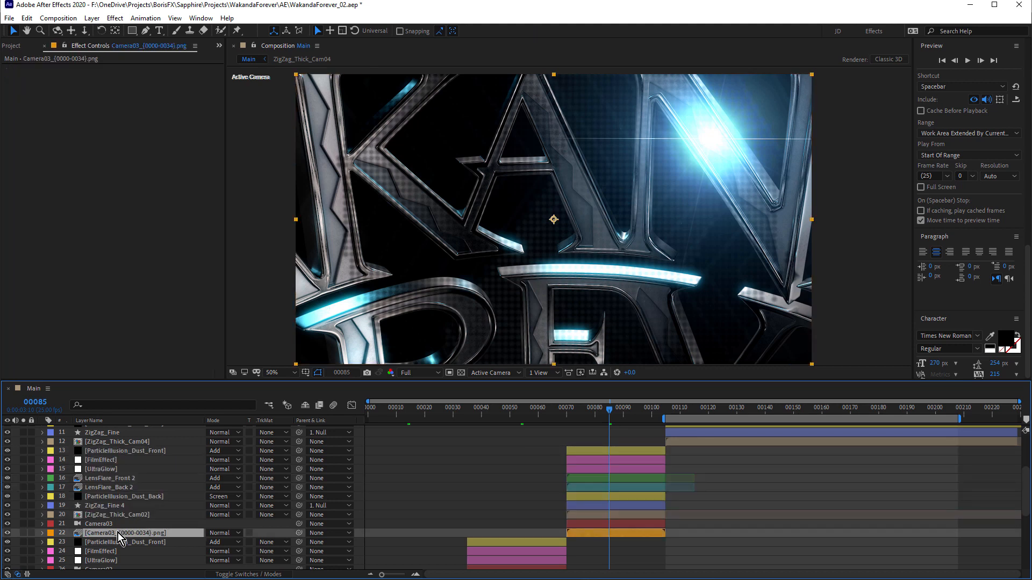
pyautogui.moveTo(118, 533); pyautogui.dragTo(125, 478)
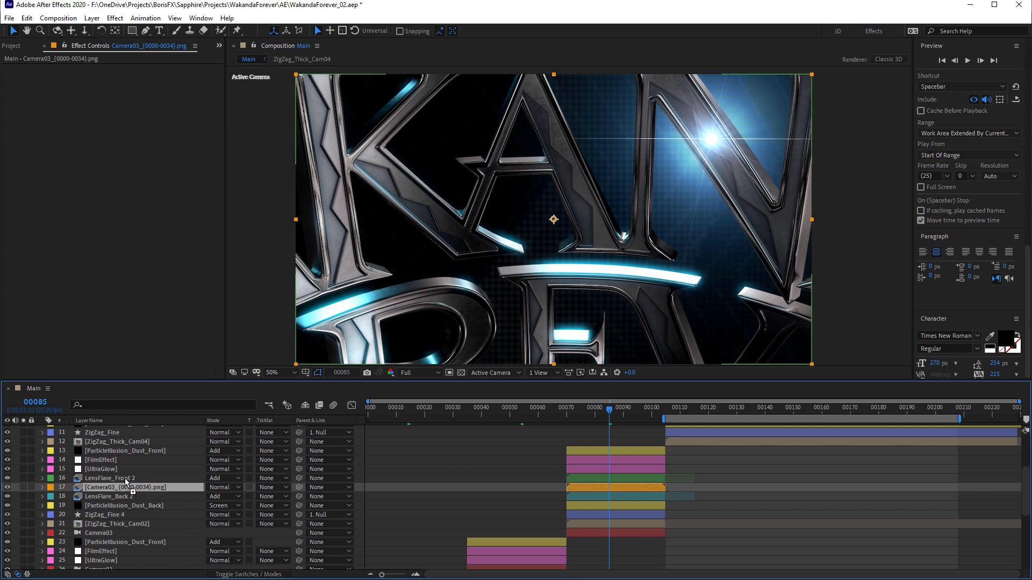
pyautogui.click(114, 460)
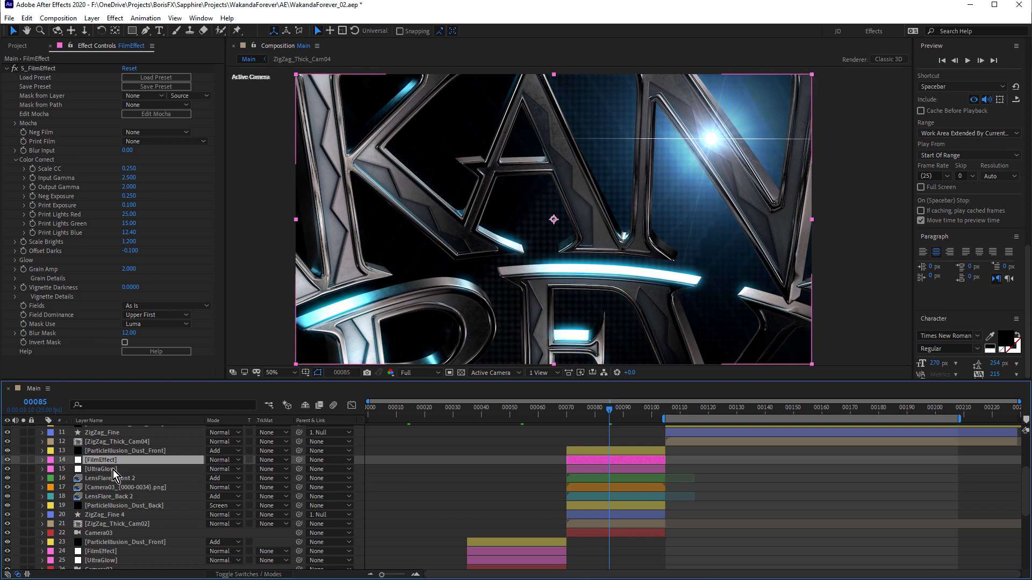
pyautogui.click(114, 469)
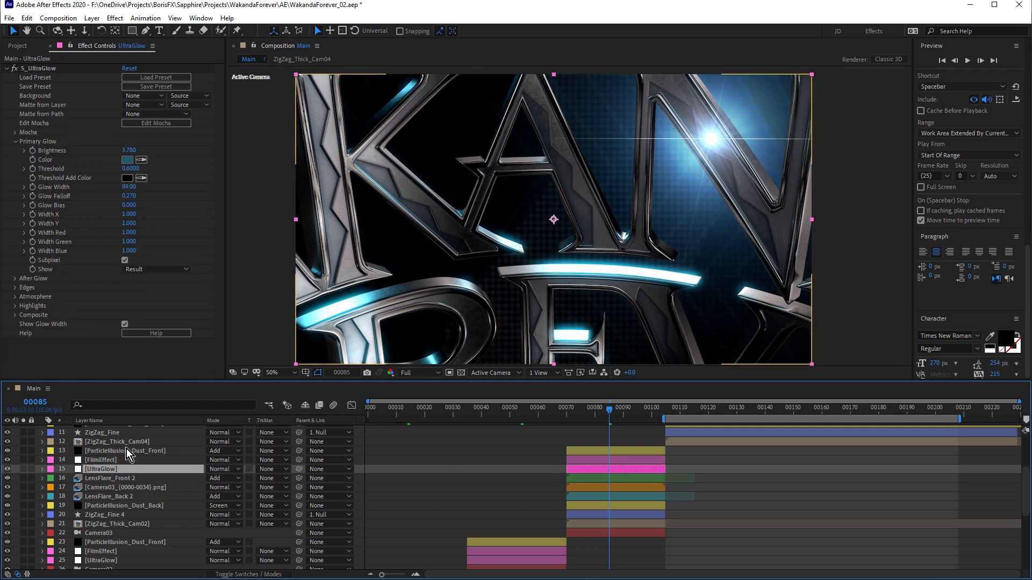
# Set the Set Matte source of the Camera03 shot's ParticleIllusion_Dust_Front layer to LensFlare_Back 2
pyautogui.click(125, 451)
pyautogui.scroll(1, 117, 454)
pyautogui.scroll(3, 116, 456)
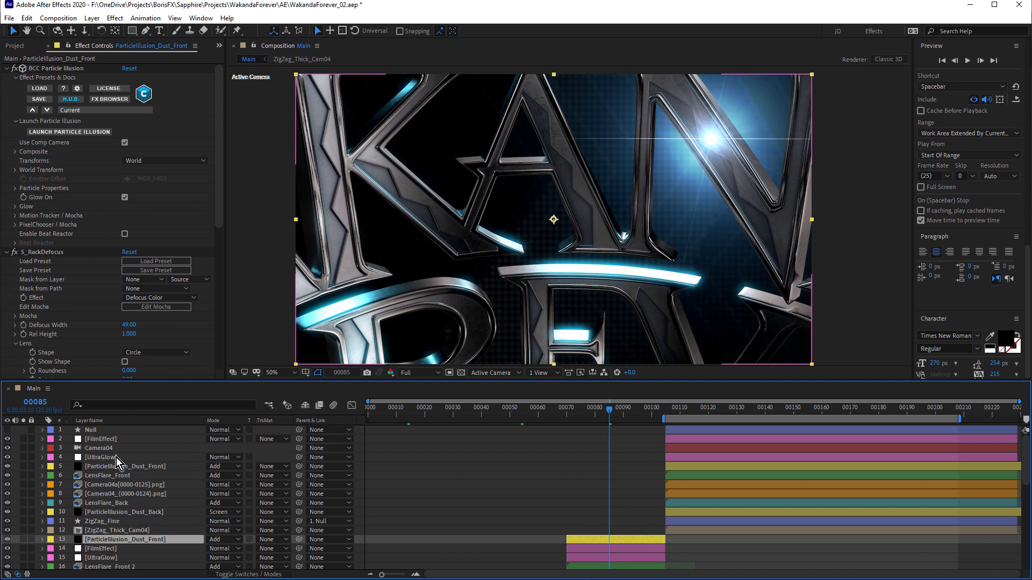
pyautogui.scroll(-3, 124, 467)
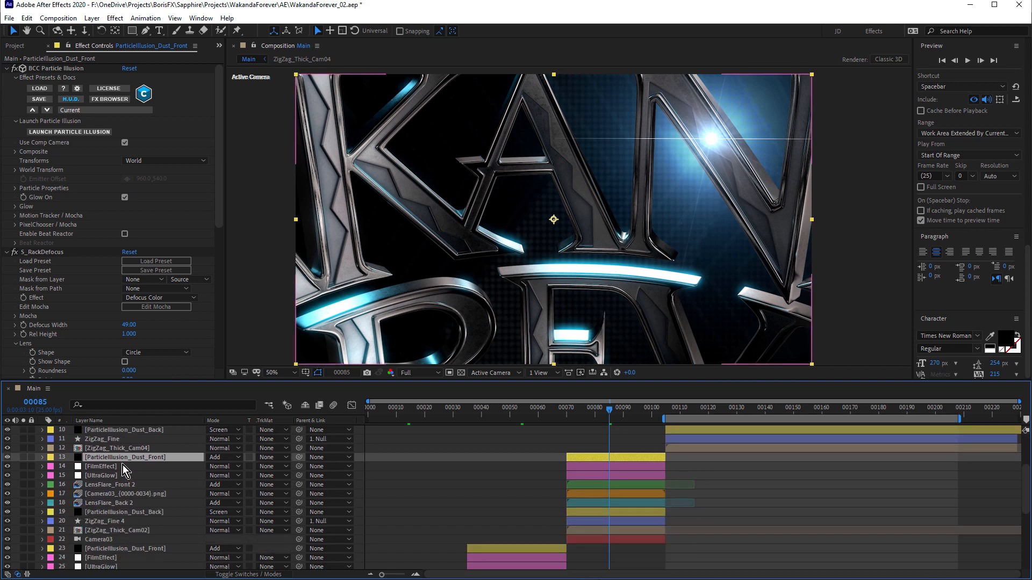
pyautogui.scroll(-5, 222, 283)
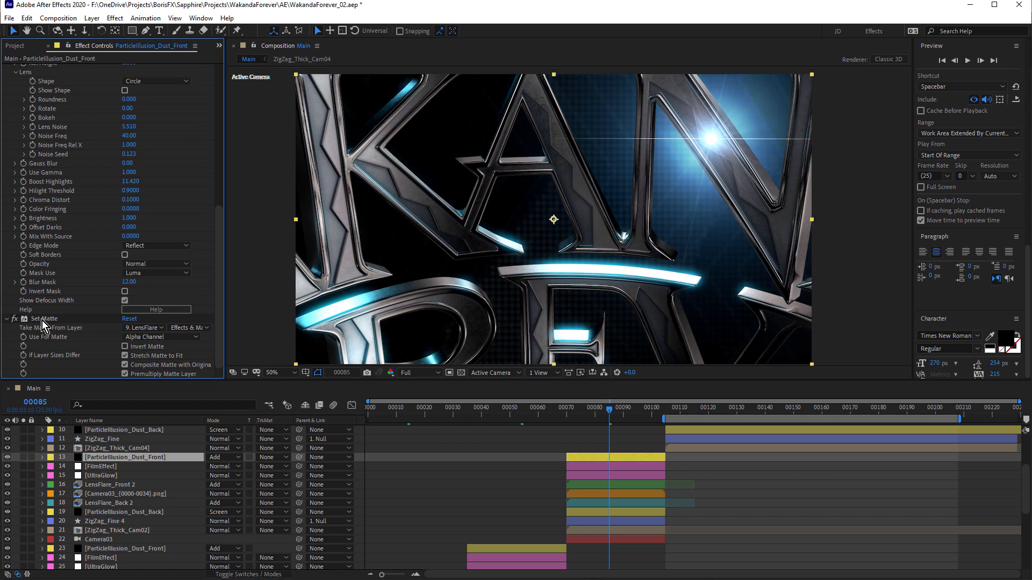
pyautogui.click(158, 328)
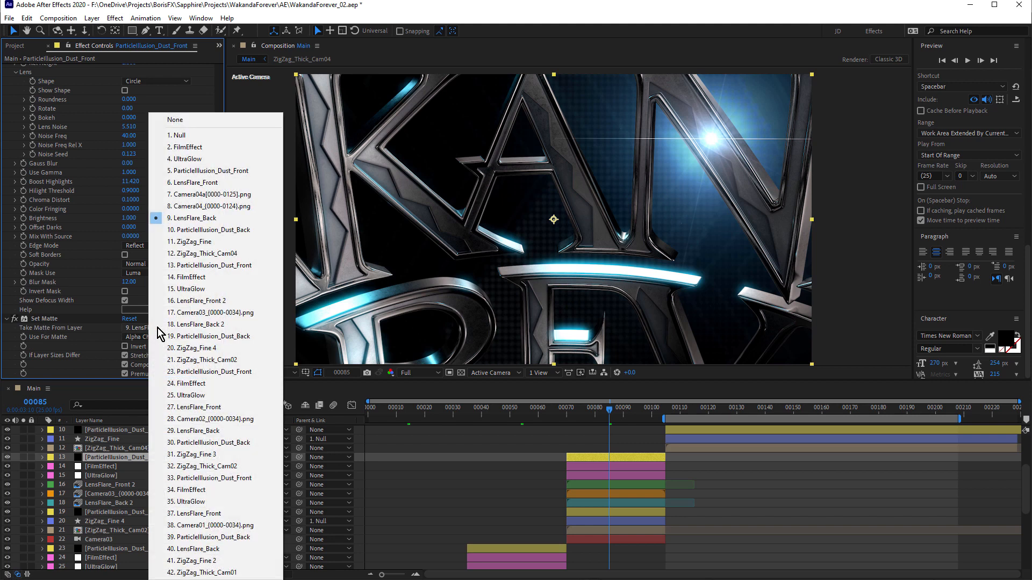
pyautogui.click(199, 325)
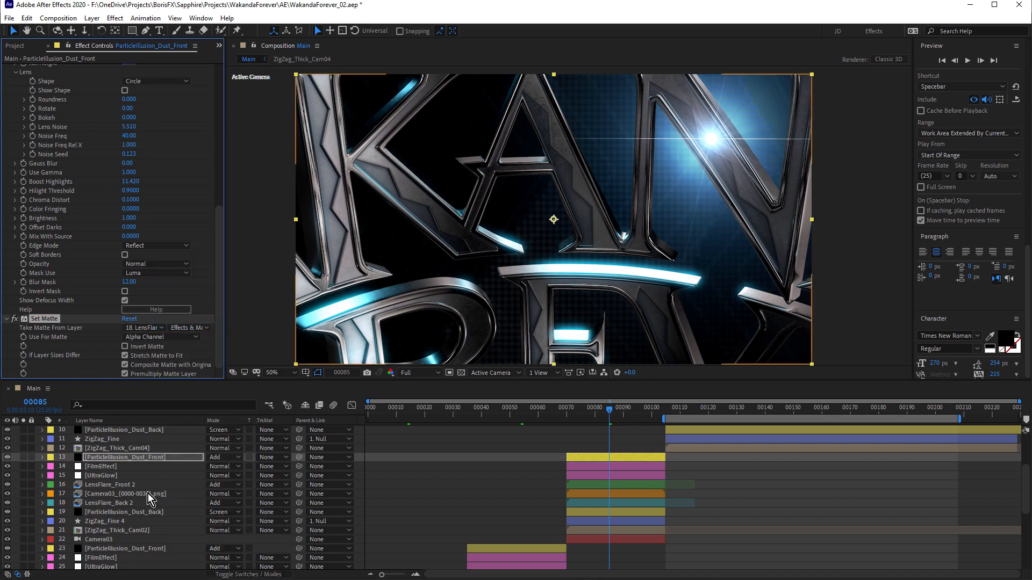
# Set the Set Matte source of the Camera03 shot's ParticleIllusion_Dust_Back layer to LensFlare_Back 2
pyautogui.click(148, 513)
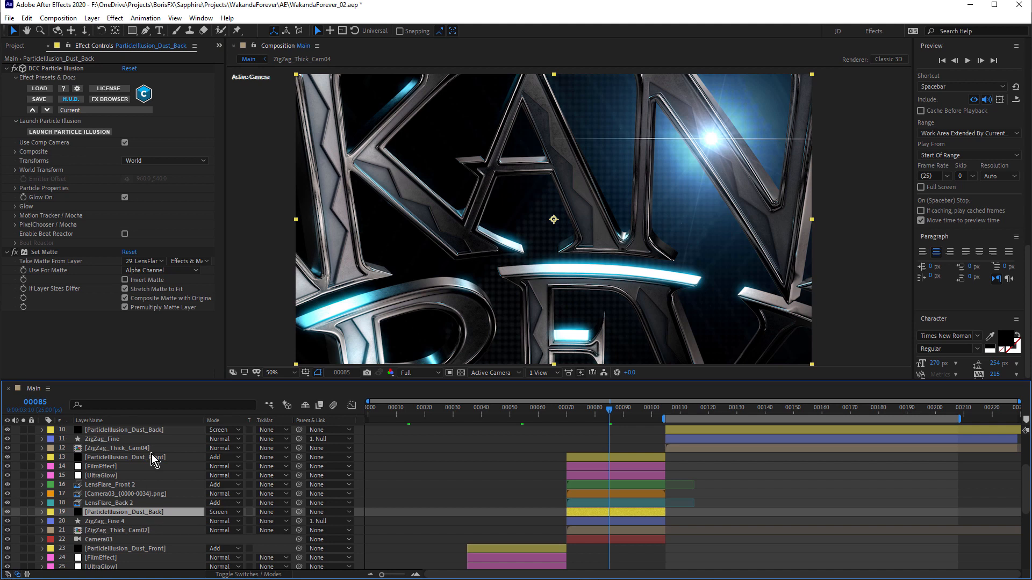
pyautogui.click(158, 262)
pyautogui.click(197, 325)
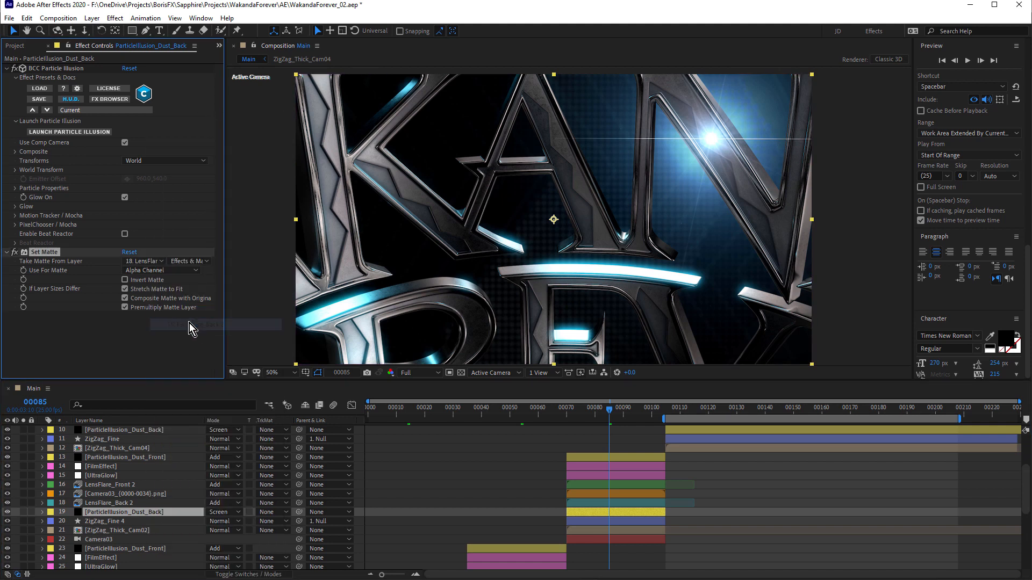
# Import the Camera03Sphere[0000-0044].png sequence and use it to replace the source of LensFlare_Front 2 and LensFlare_Back 2
pyautogui.click(127, 486)
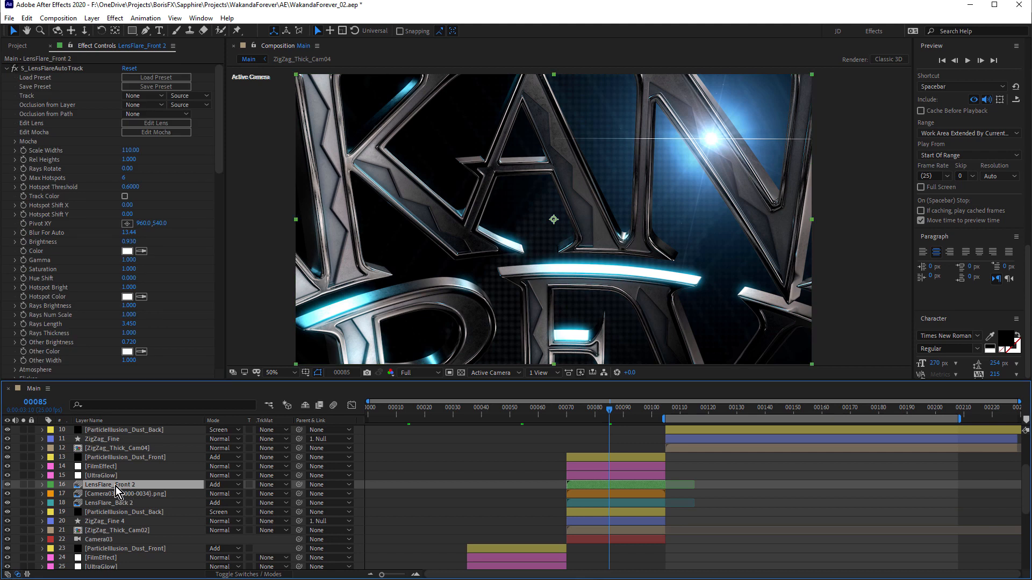
pyautogui.keyDown('ctrl'); pyautogui.click(112, 503); pyautogui.keyUp('ctrl')
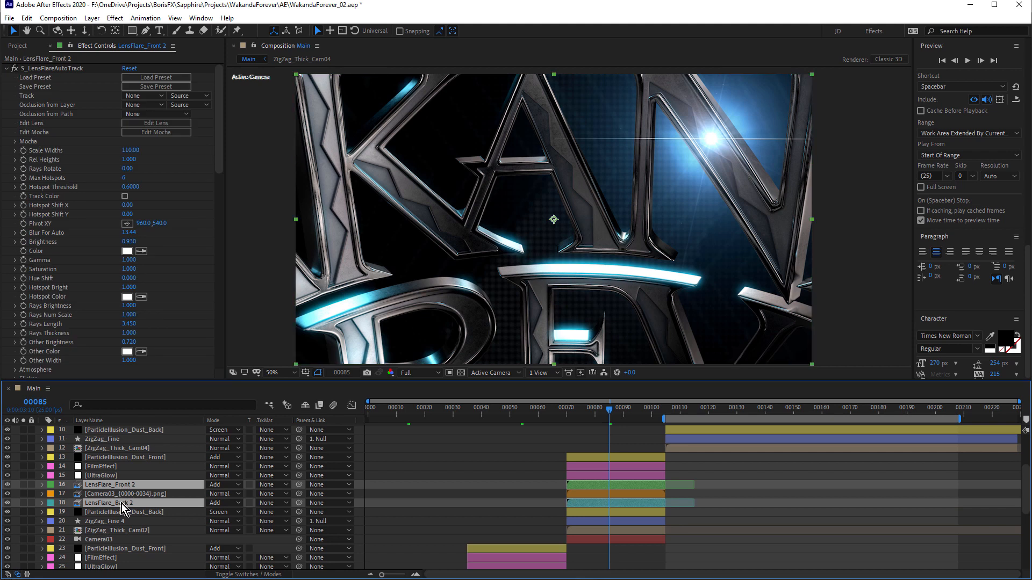
pyautogui.click(25, 46)
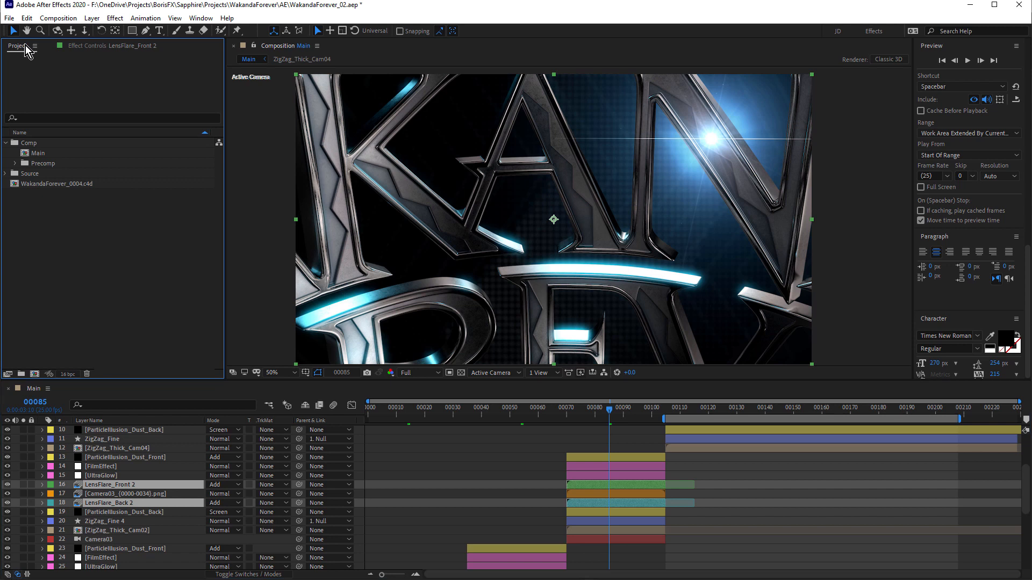
pyautogui.click(6, 174)
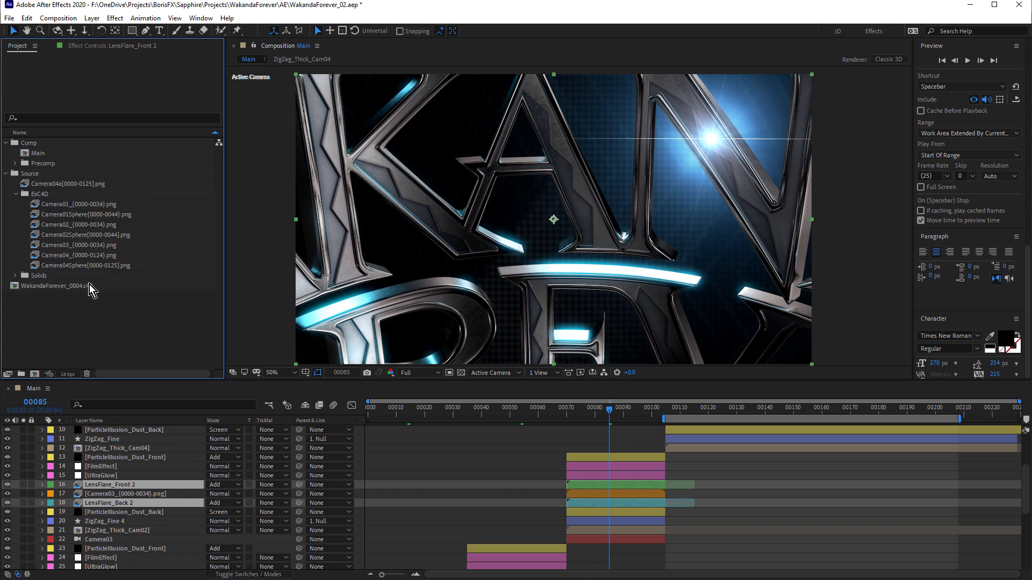
pyautogui.doubleClick(80, 308)
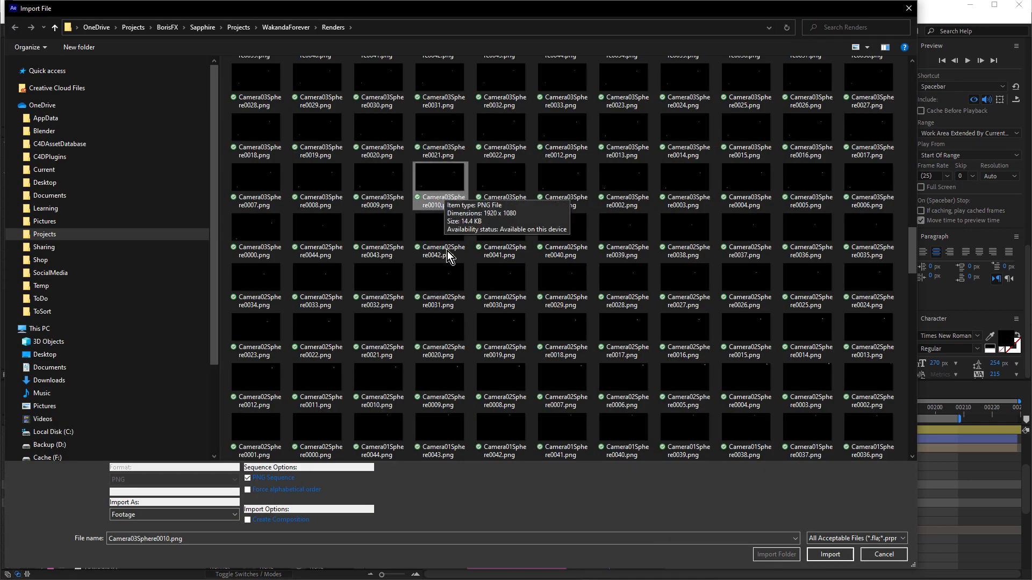
pyautogui.click(839, 555)
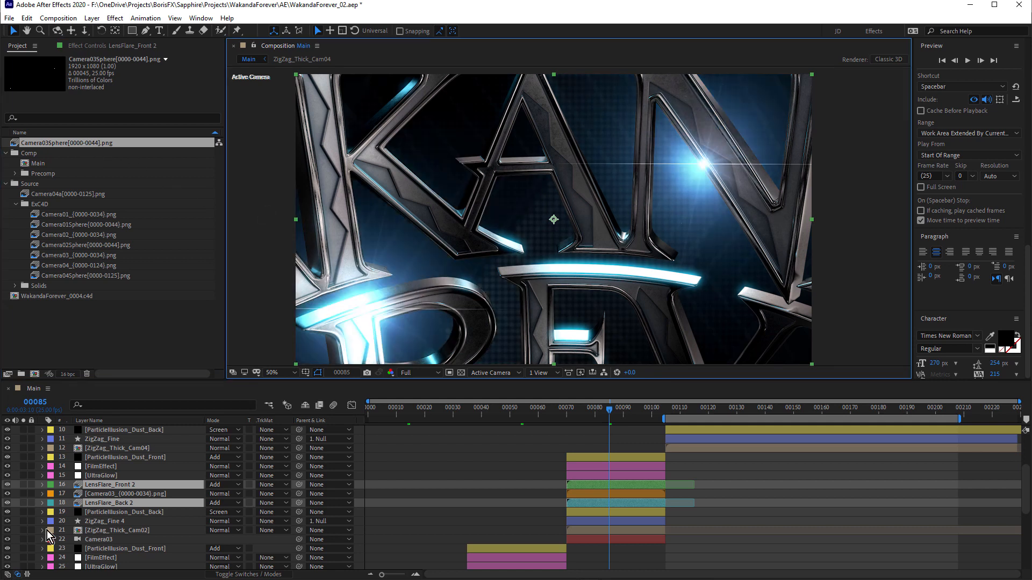
# Check both lens flare layers in isolation, comparing LensFlare_Front 2 with and without S_LensFlareAutoTrack, and restore the full composite
pyautogui.click(23, 485)
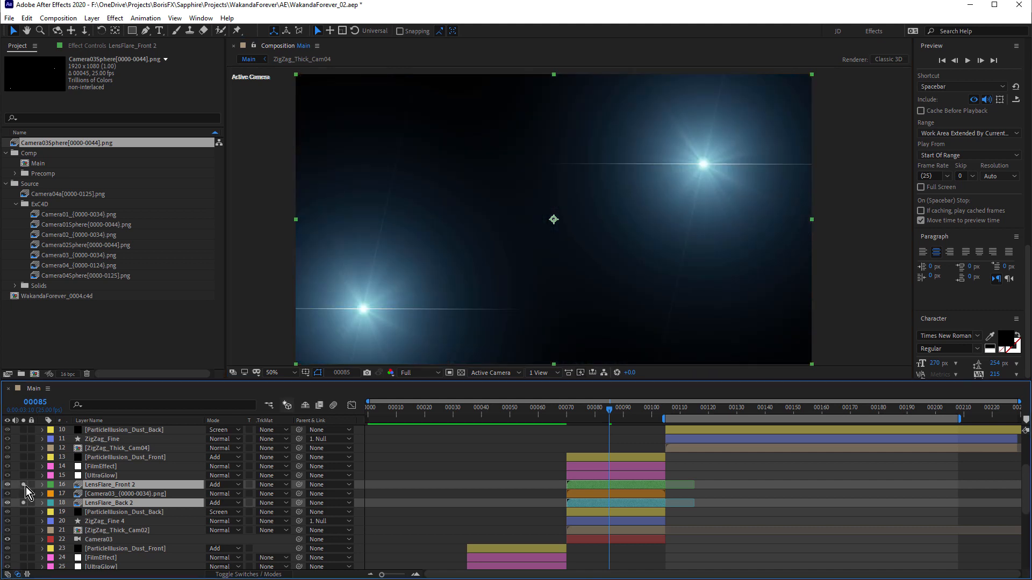
pyautogui.click(82, 45)
pyautogui.click(14, 69)
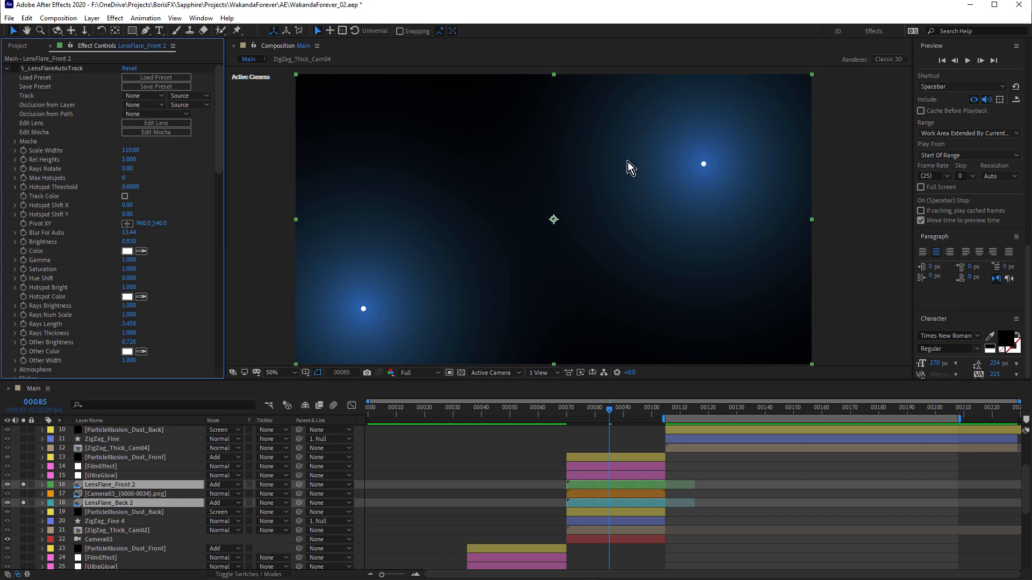
pyautogui.click(15, 68)
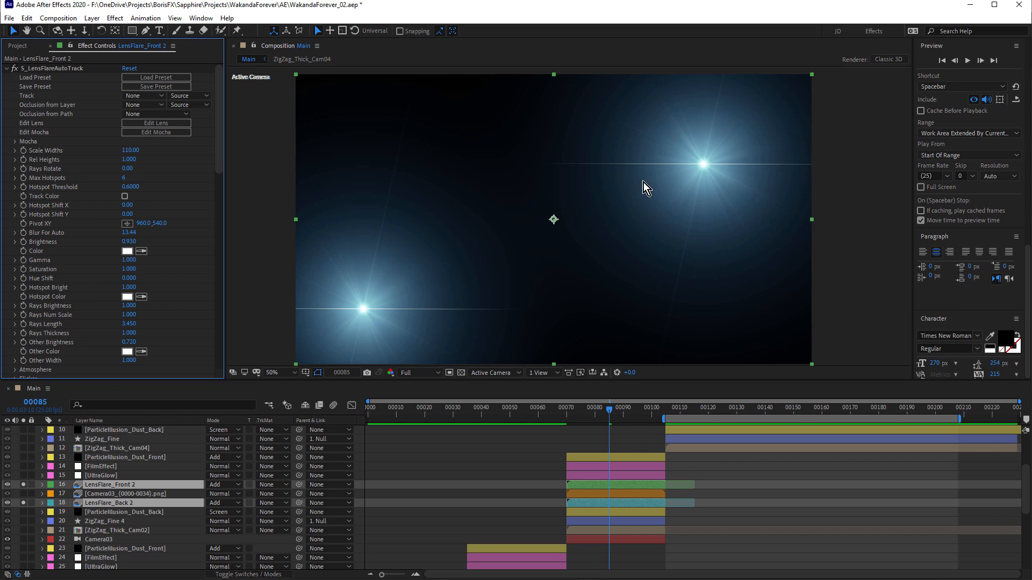
pyautogui.moveTo(24, 487); pyautogui.dragTo(25, 504)
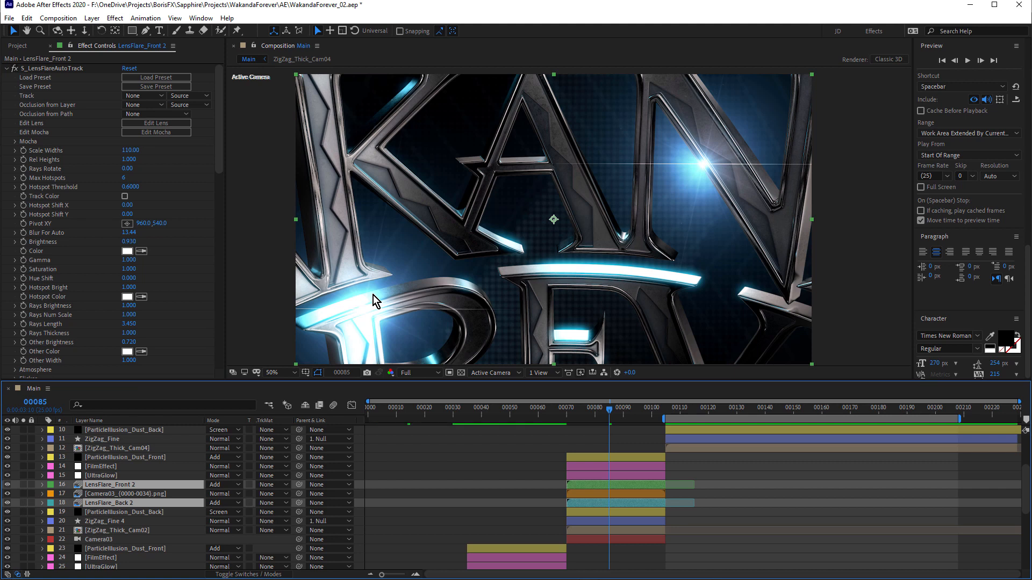
# Copy the Camera03 layer from the Main composition into the ZigZag_Thick_Cam02 composition
pyautogui.click(121, 514)
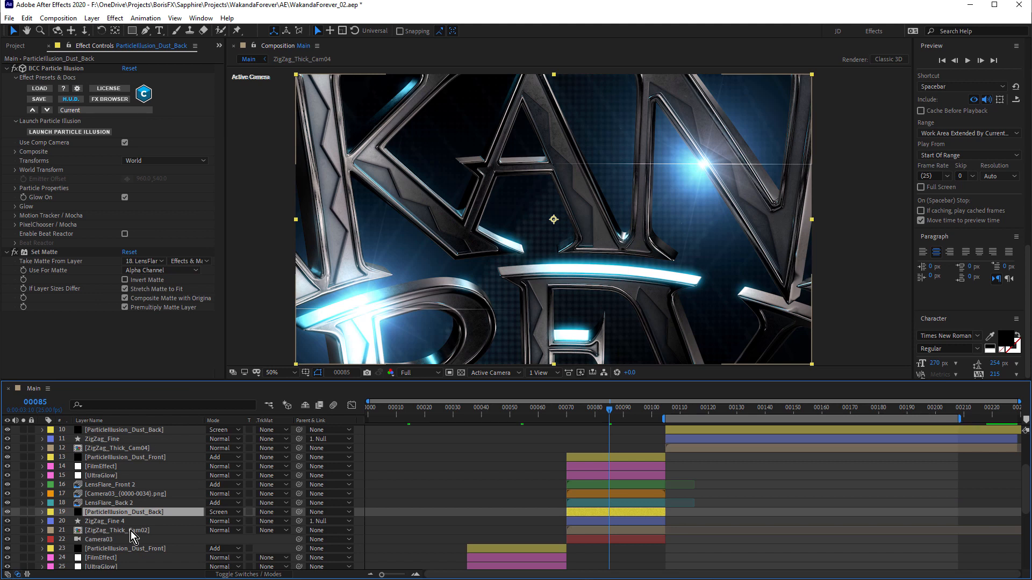
pyautogui.click(130, 531)
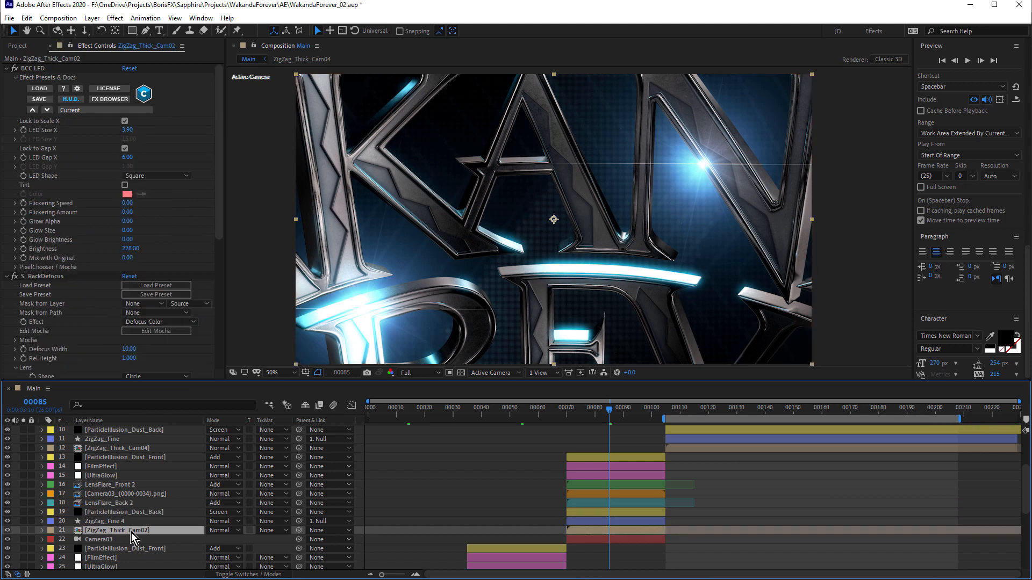
pyautogui.doubleClick(131, 531)
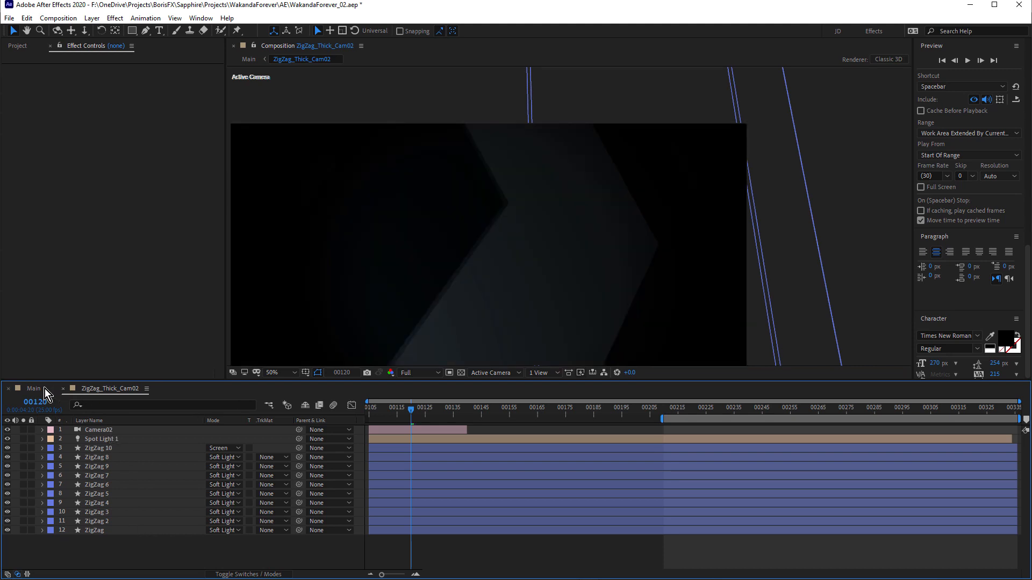
pyautogui.click(43, 388)
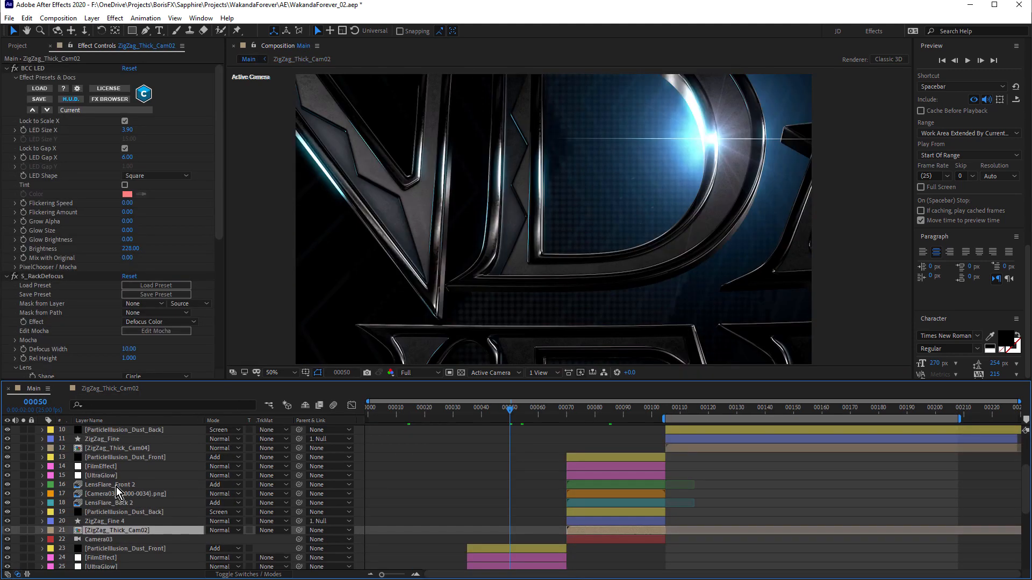
pyautogui.click(108, 540)
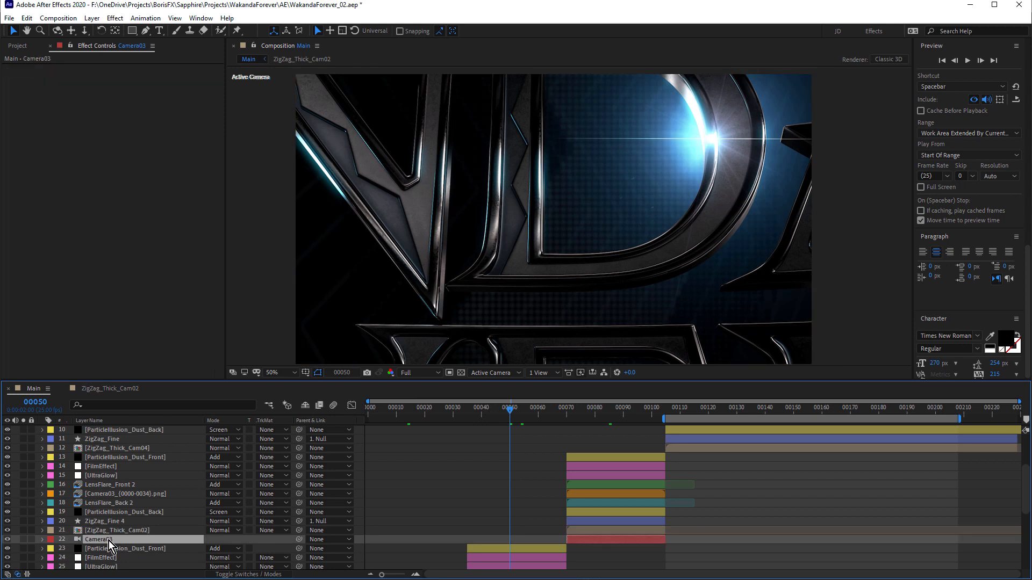
pyautogui.click(106, 391)
pyautogui.hotkey('ctrl', 'v')
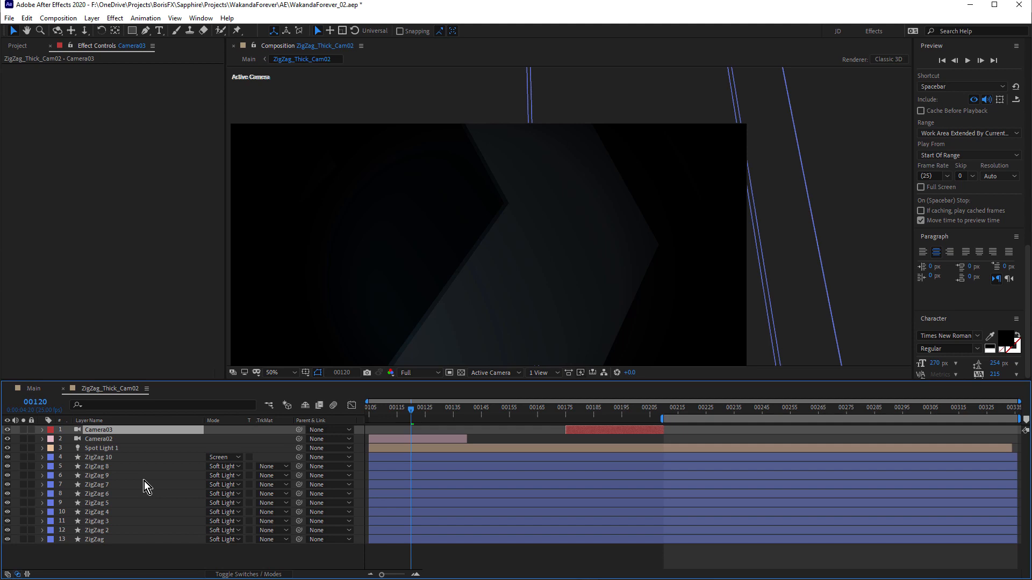
# Move Camera03 to the start of the ZigZag_Thick_Cam02 timeline and delete the Camera02 layer
pyautogui.moveTo(594, 430); pyautogui.dragTo(410, 437)
pyautogui.click(105, 440)
pyautogui.press('Delete')
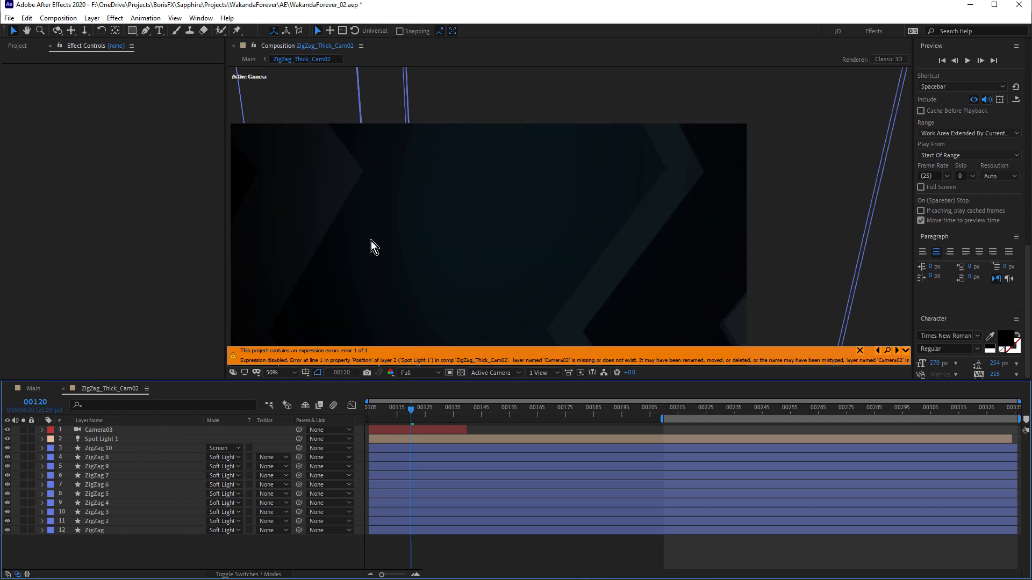
# Display the ZigZag_Thick_Cam02 composition in a 4 Views layout showing the camera, spotlight and zigzag layers
pyautogui.click(543, 372)
pyautogui.click(556, 420)
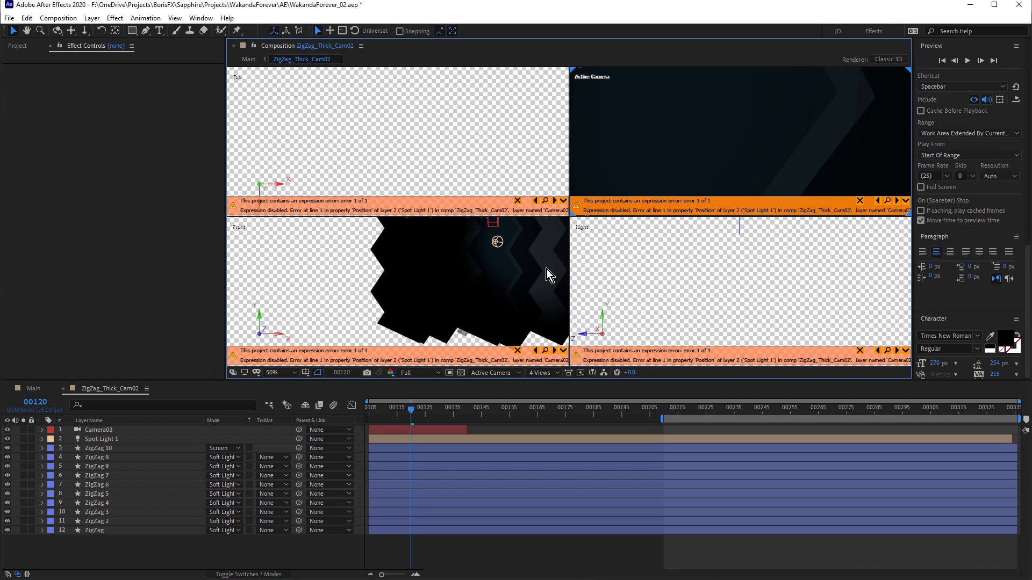
pyautogui.scroll(-1, 627, 259)
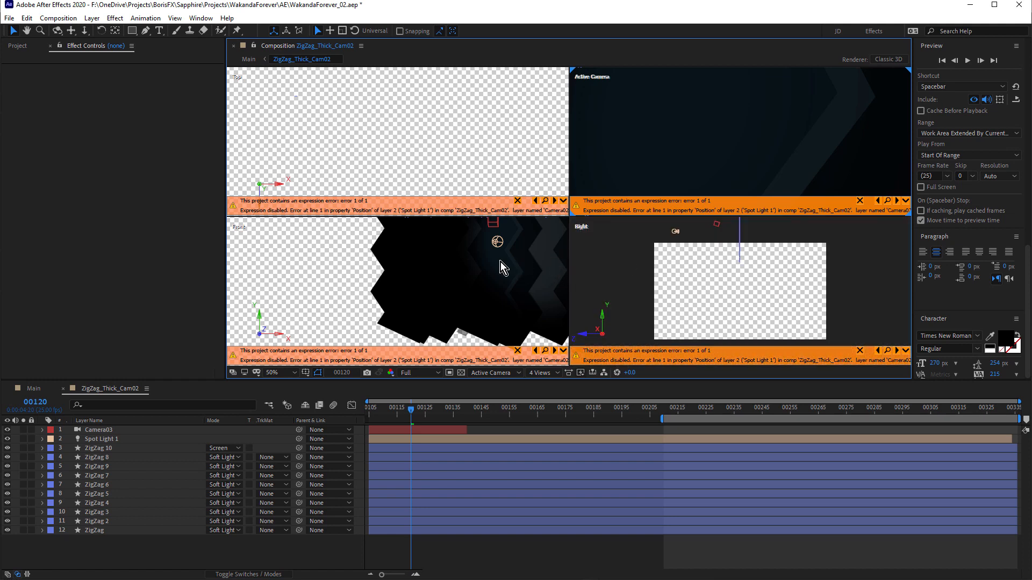
pyautogui.scroll(-1, 501, 263)
pyautogui.scroll(-1, 501, 157)
pyautogui.scroll(-1, 634, 146)
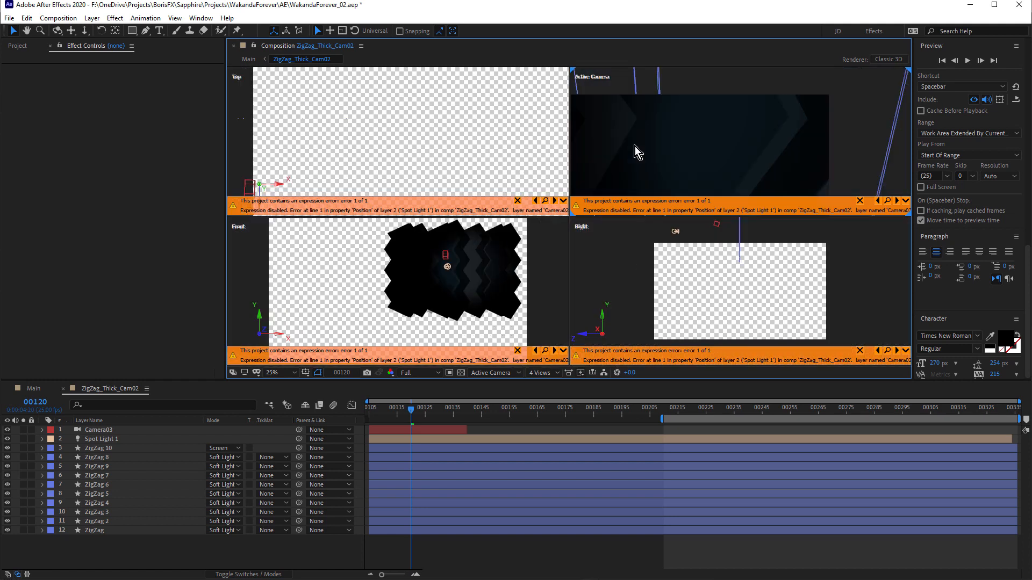
# Change Spot Light 1's Position expression to thisComp.layer("Camera03").transform.position
pyautogui.click(99, 439)
pyautogui.press('p')
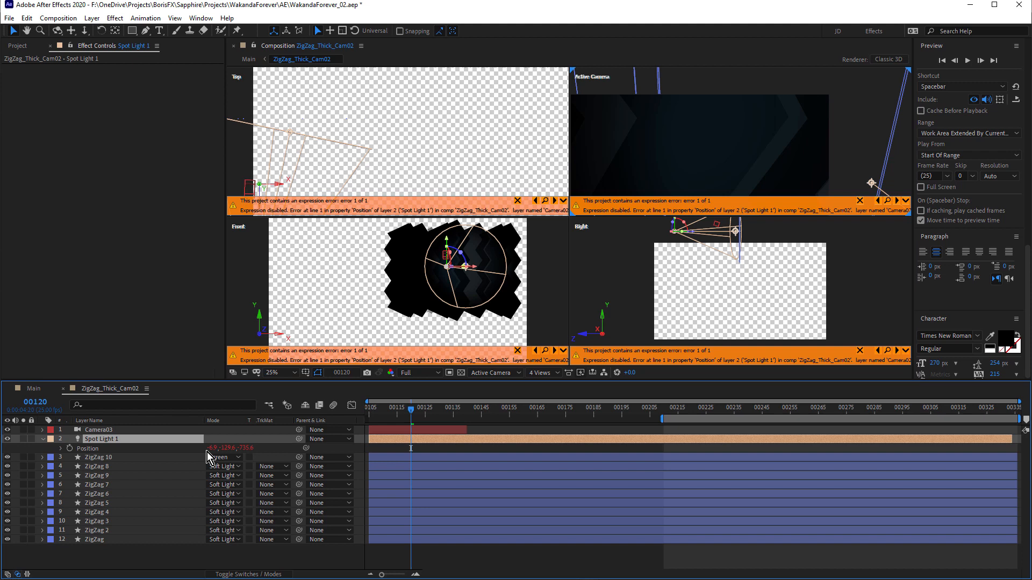
pyautogui.click(78, 448)
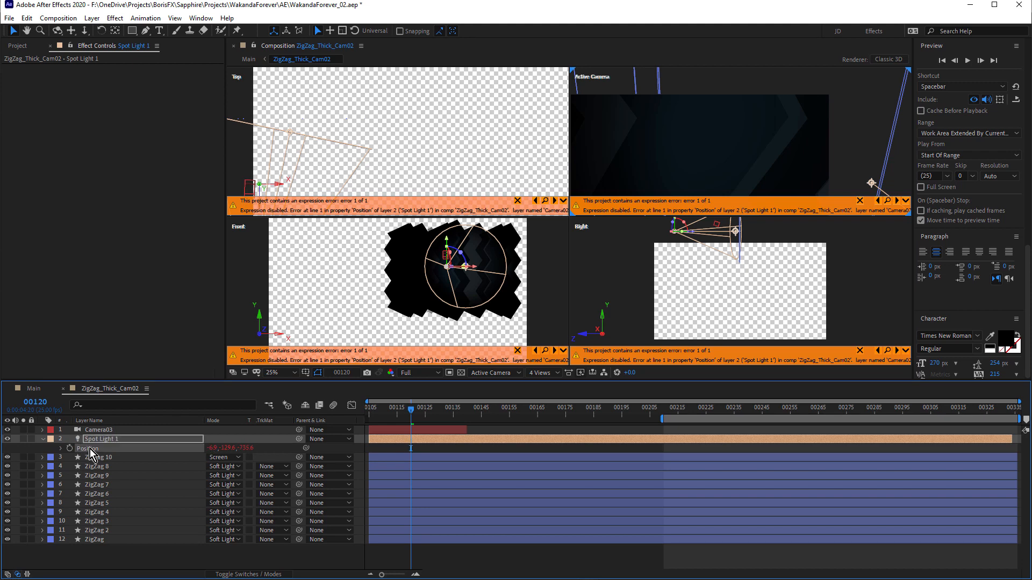
pyautogui.click(61, 448)
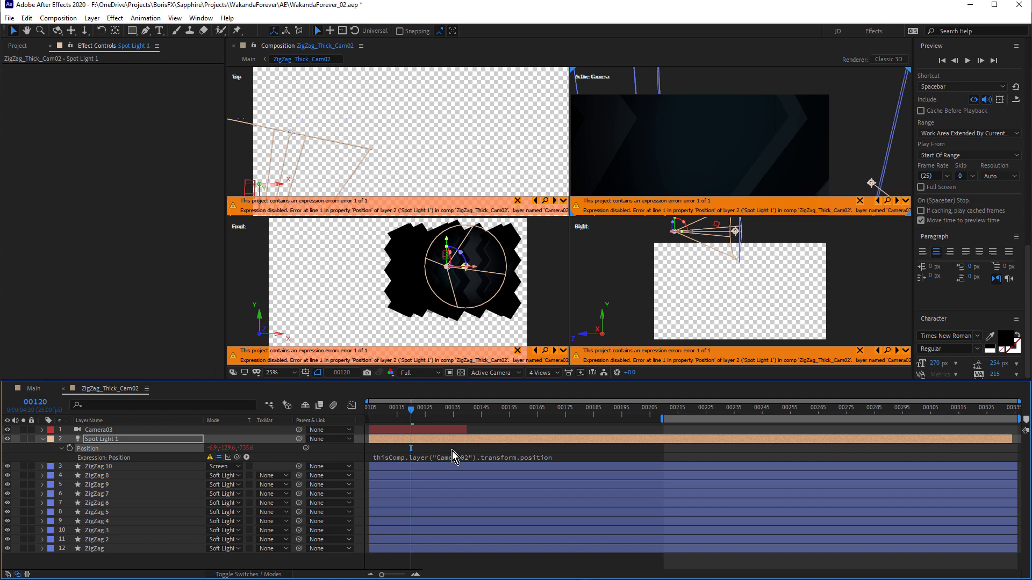
pyautogui.click(469, 460)
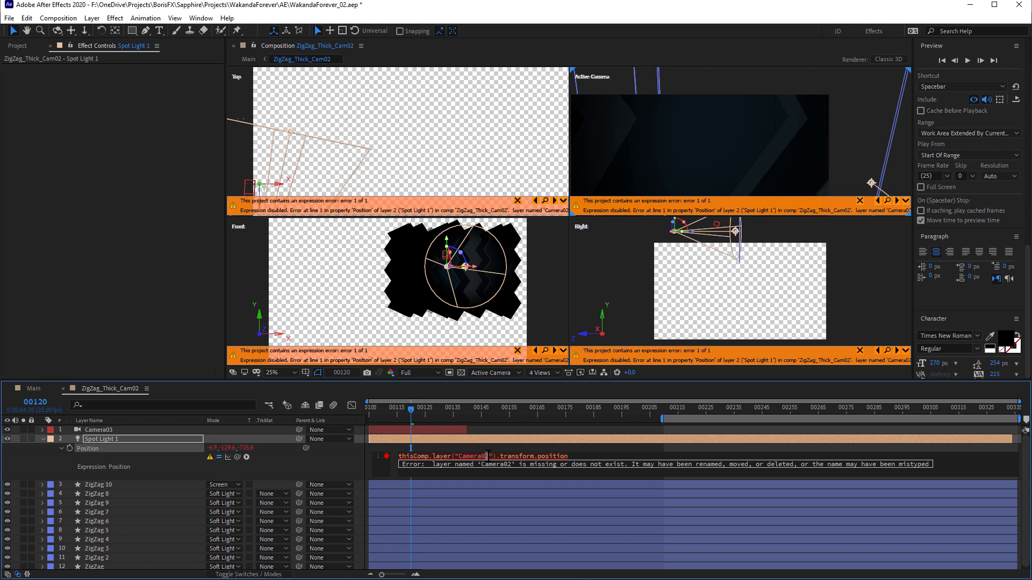
pyautogui.write('3')
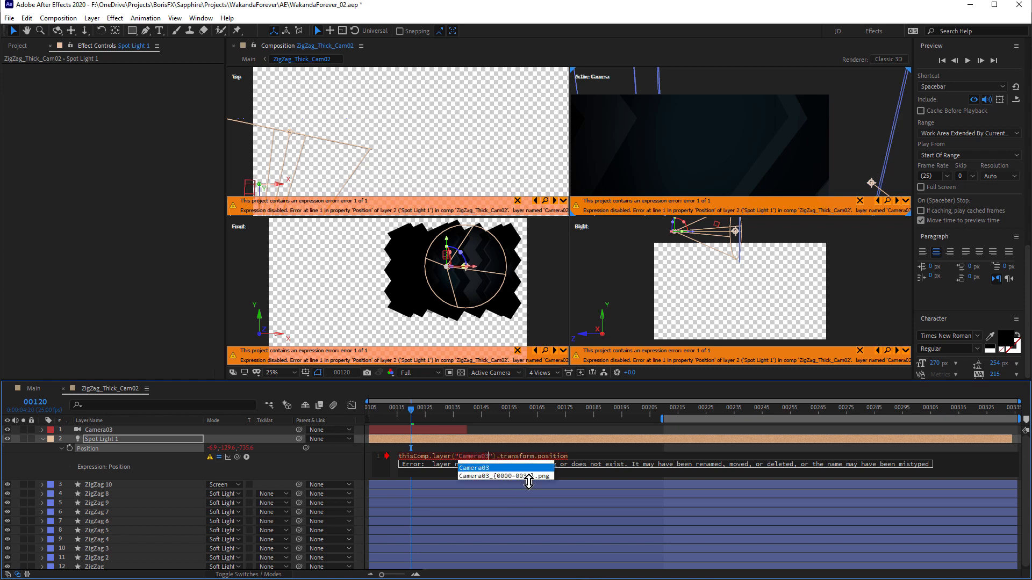
pyautogui.press('Escape')
pyautogui.click(590, 449)
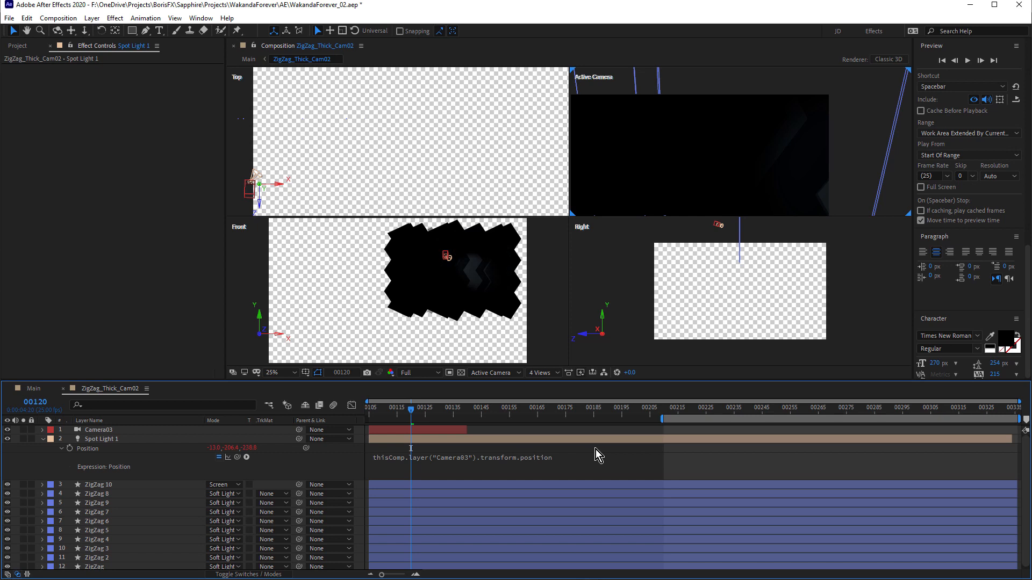
# Expand Spot Light 1's Transform properties to expose its Point of Interest and collapse its Light Options
pyautogui.scroll(3, 434, 257)
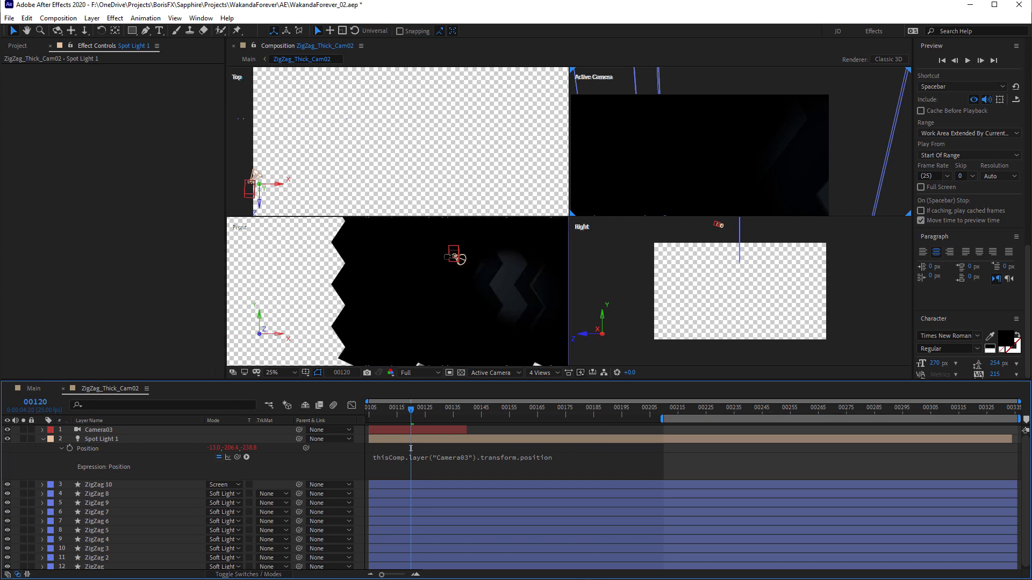
pyautogui.scroll(3, 457, 258)
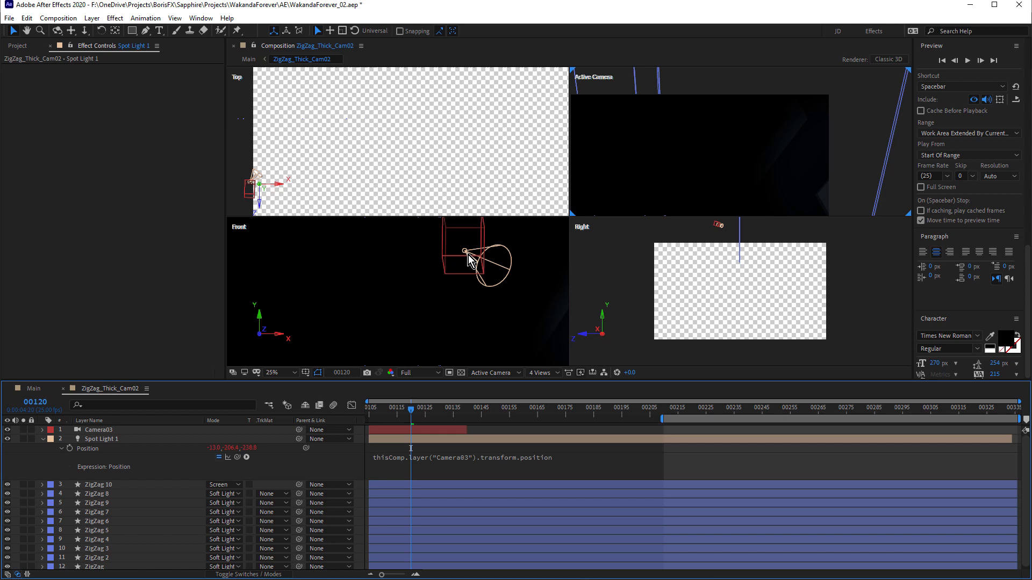
pyautogui.scroll(-4, 463, 244)
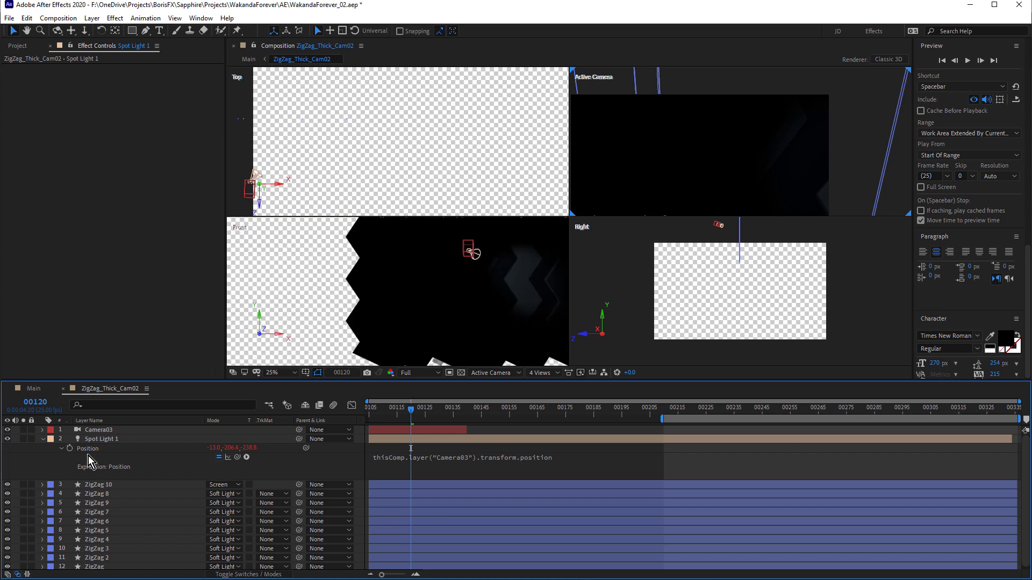
pyautogui.click(102, 439)
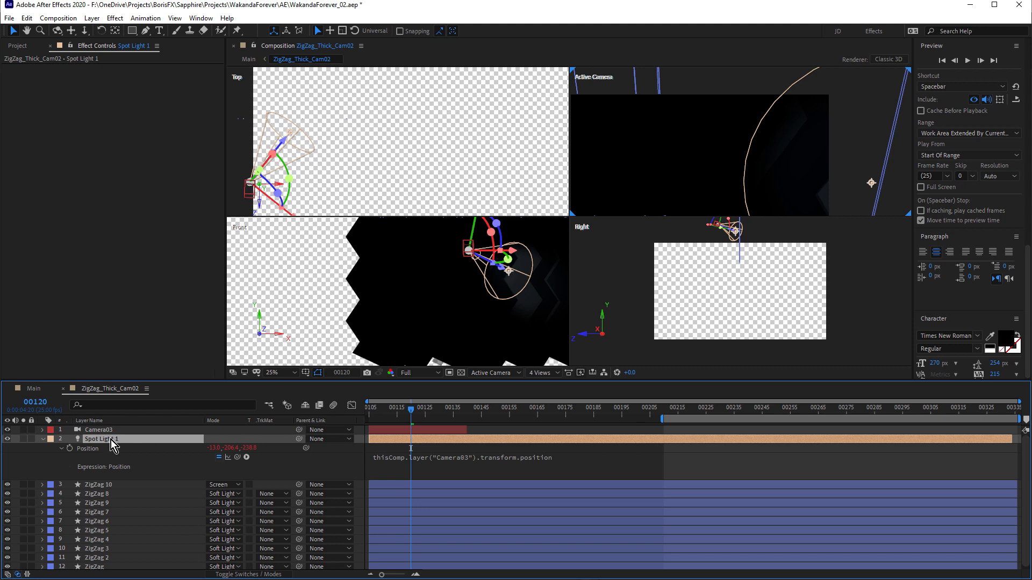
pyautogui.press('a')
pyautogui.press('a')
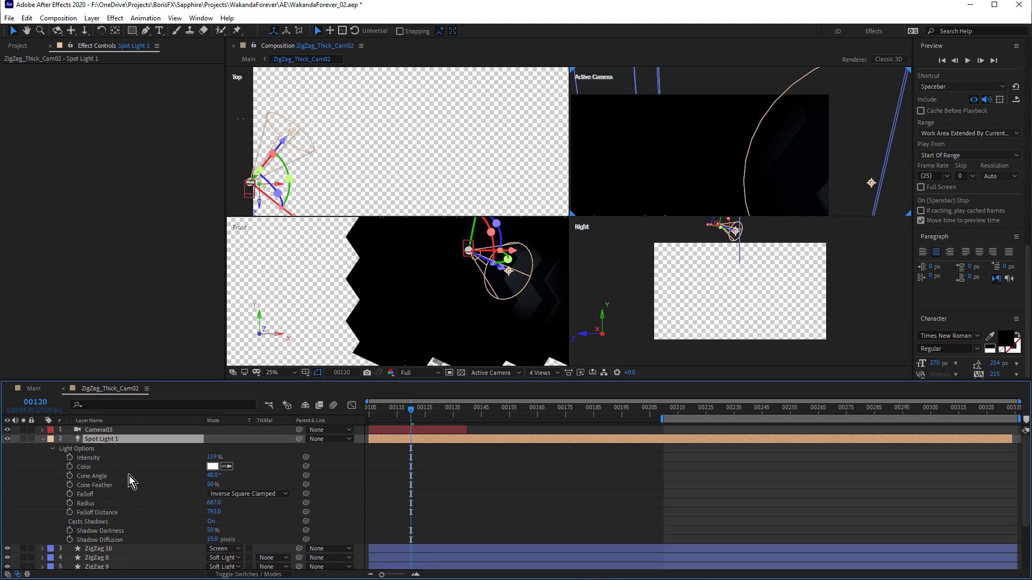
pyautogui.click(43, 440)
pyautogui.click(43, 439)
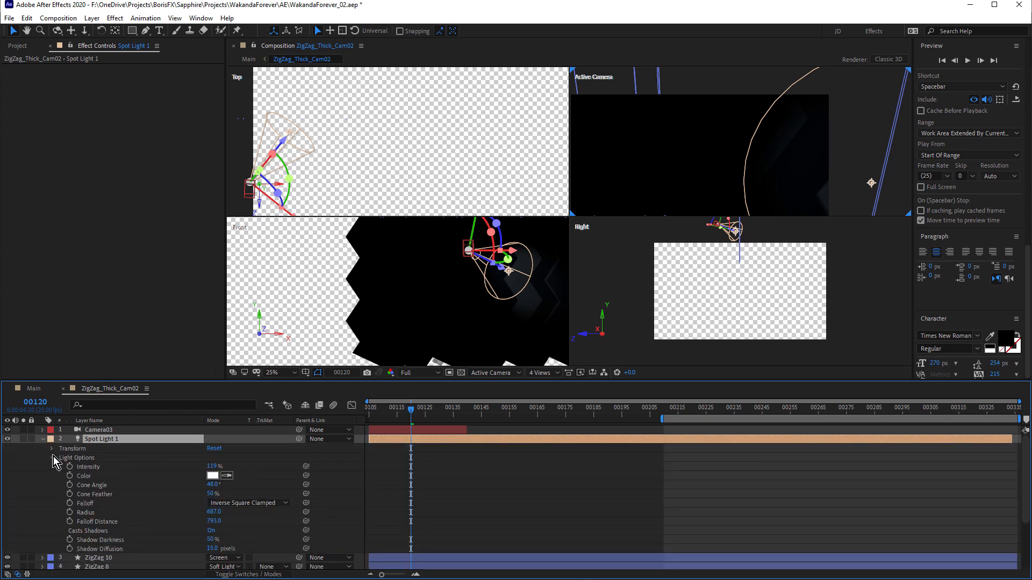
pyautogui.click(52, 458)
pyautogui.click(52, 449)
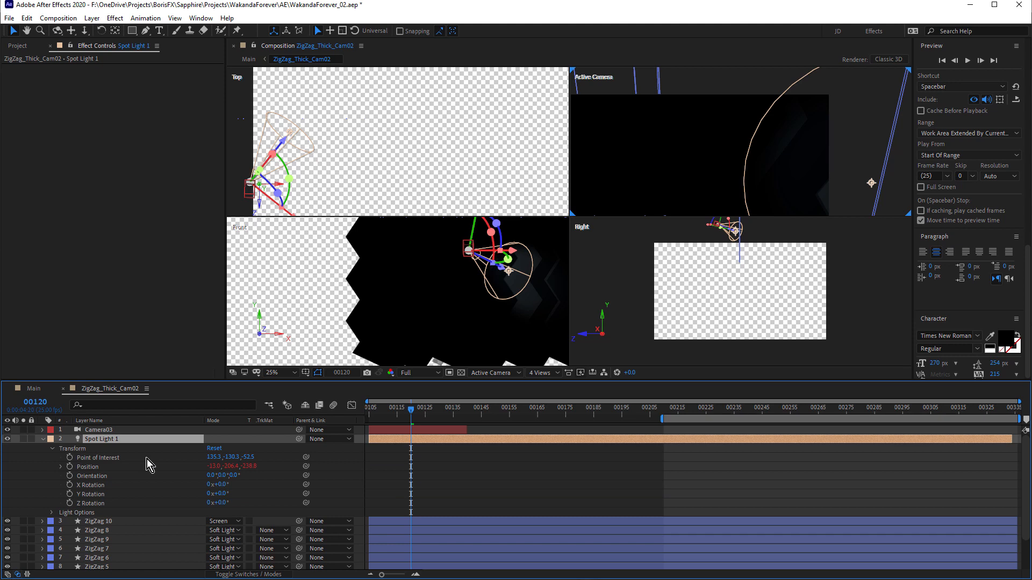
# Shift Spot Light 1's Point of Interest toward negative X so the light aims near the horizontal centre of the Camera03 view
pyautogui.moveTo(509, 271); pyautogui.dragTo(481, 270)
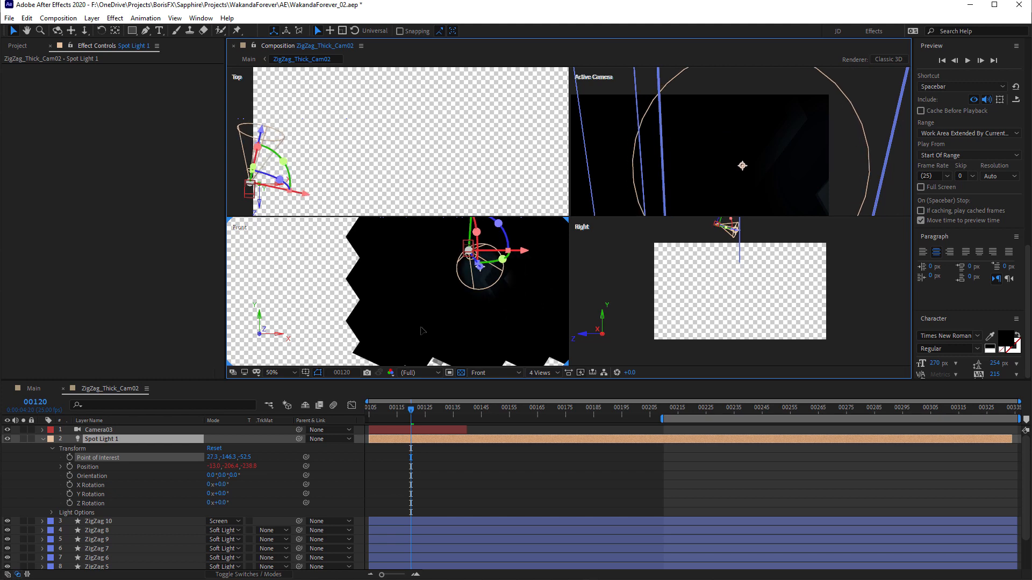
pyautogui.click(108, 430)
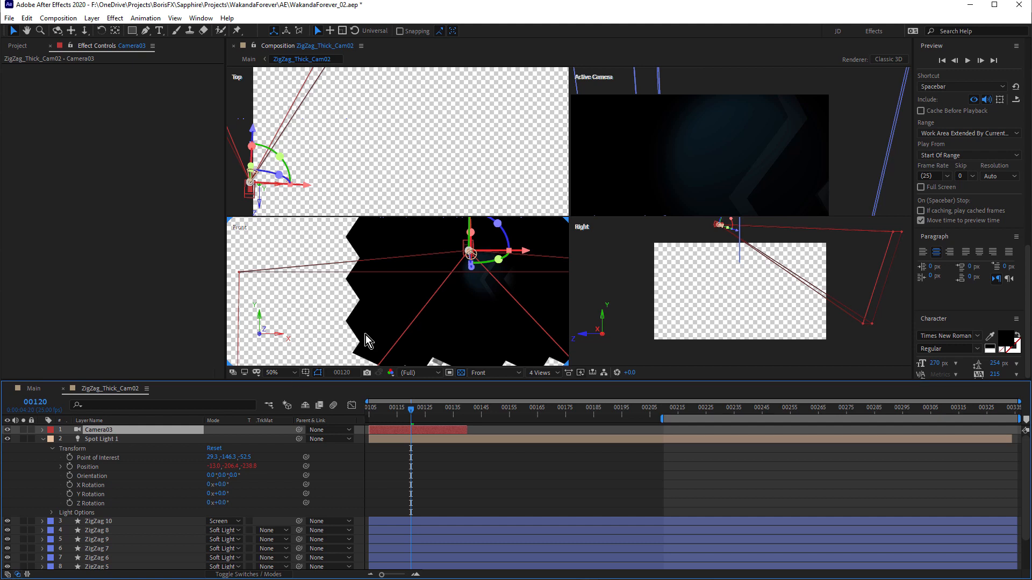
pyautogui.click(104, 440)
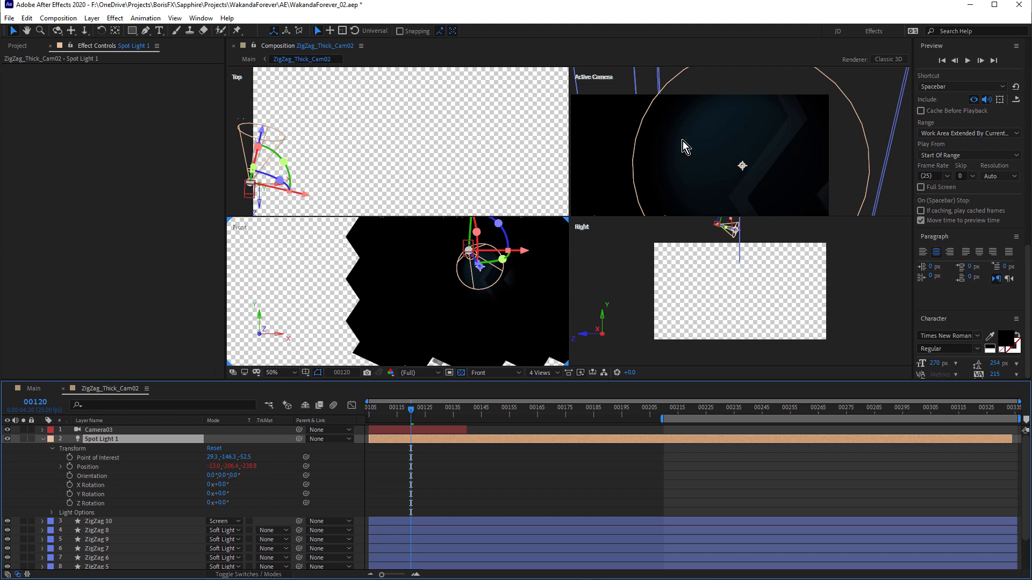
pyautogui.moveTo(739, 166); pyautogui.dragTo(701, 159)
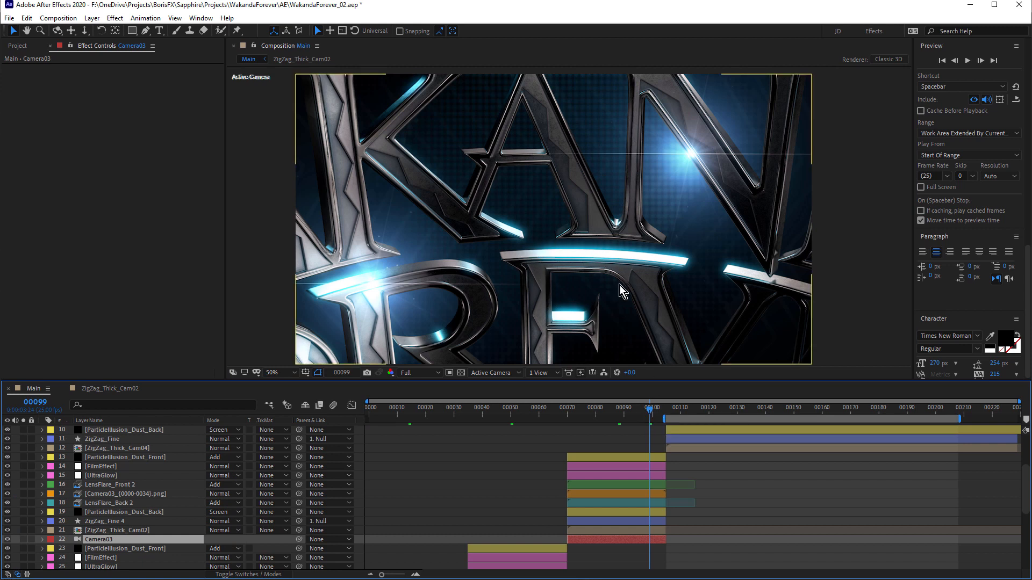
# Show the uppermost layers of the Main composition, from Null down through the Camera04 layers
pyautogui.scroll(3, 133, 467)
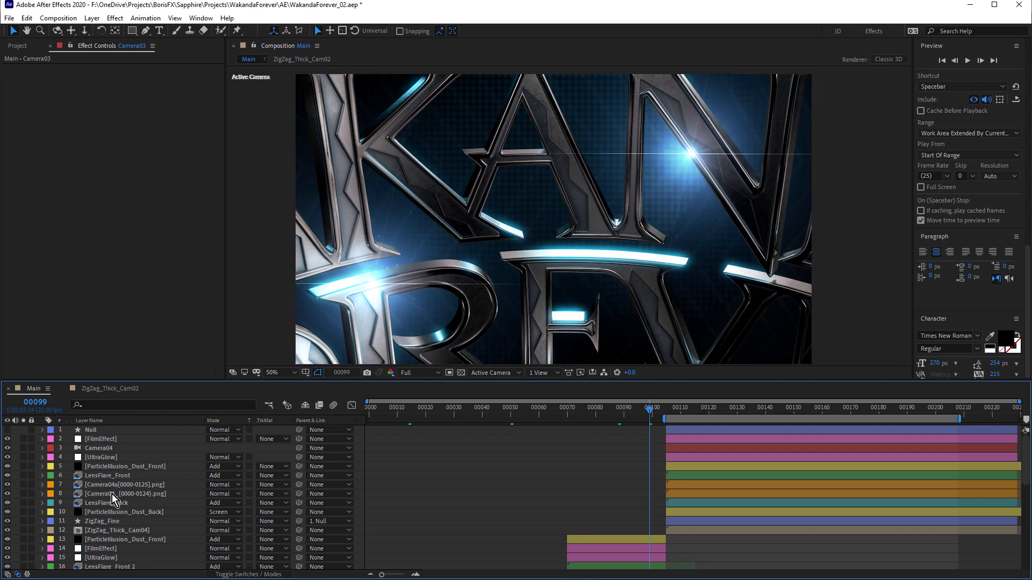